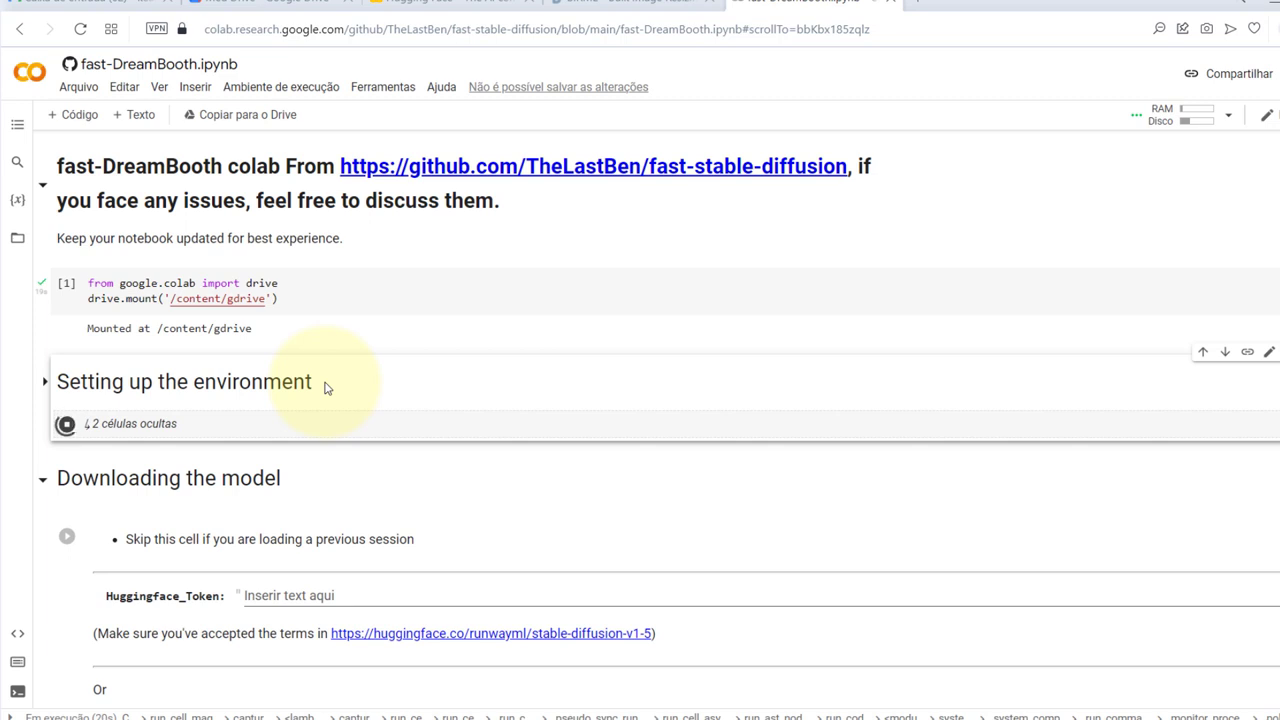
# Expand 'Setting up the environment' to confirm the Dependencies and xformers setup finished
pyautogui.scroll(-2, 325, 388)
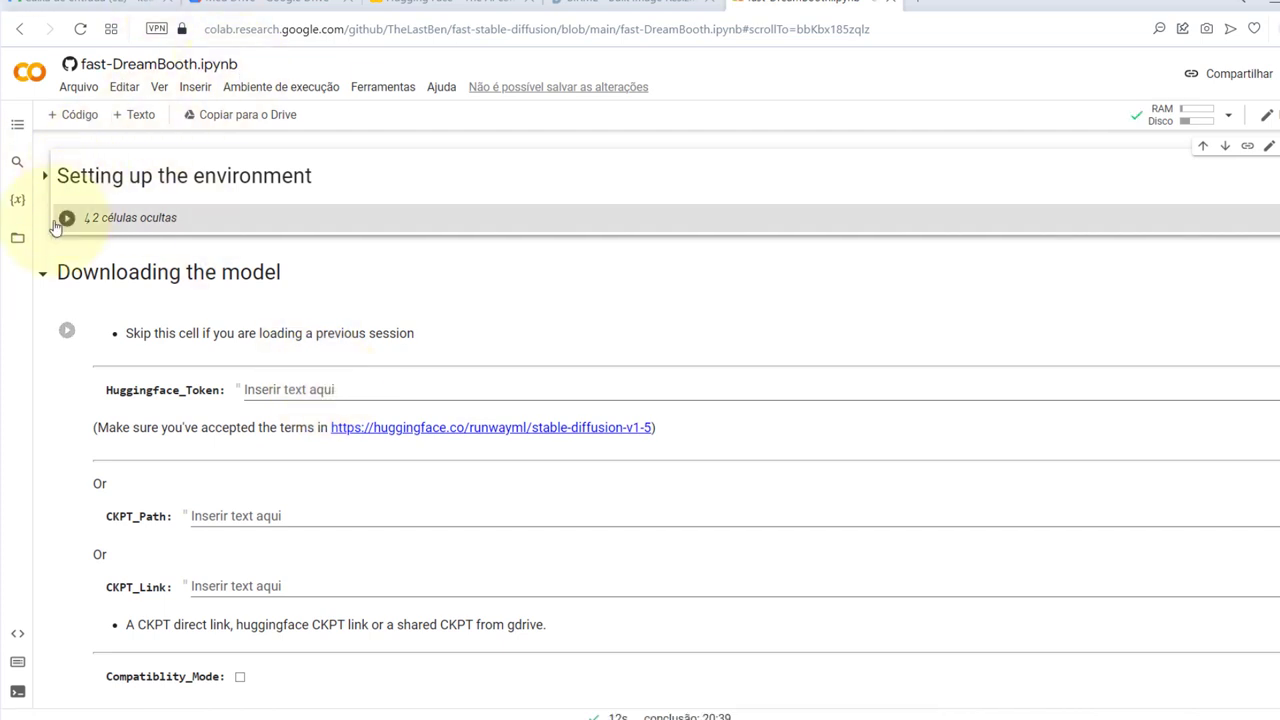
pyautogui.scroll(2, 56, 253)
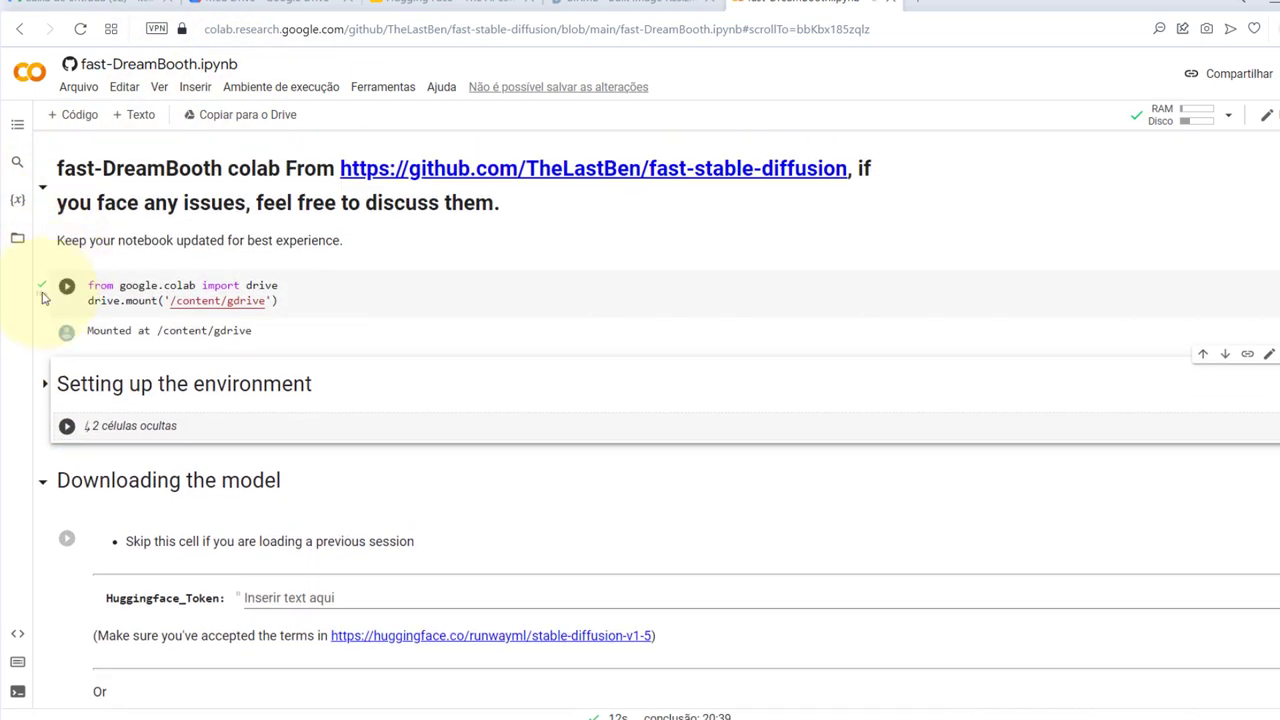
pyautogui.click(45, 385)
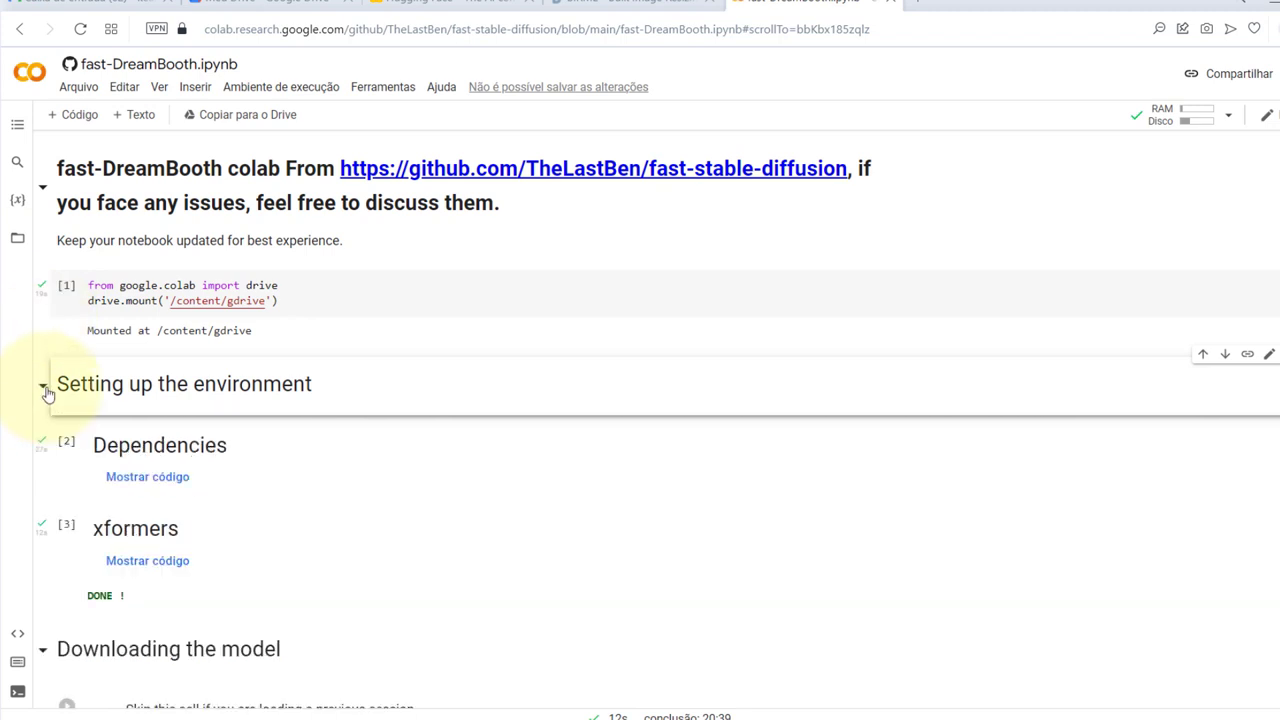
pyautogui.scroll(-2, 49, 400)
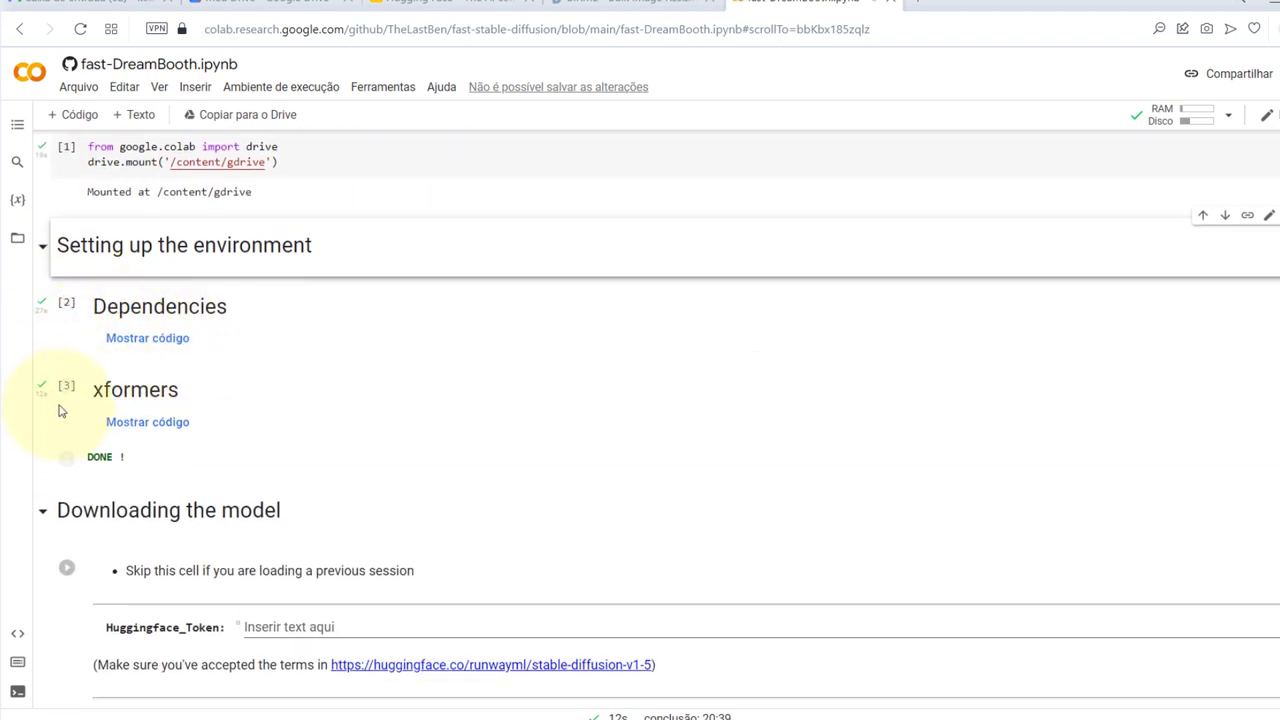
pyautogui.click(43, 249)
pyautogui.click(43, 249)
# Open the huggingface.co/runwayml/stable-diffusion-v1-5 link from the Downloading the model cell
pyautogui.scroll(-2, 70, 408)
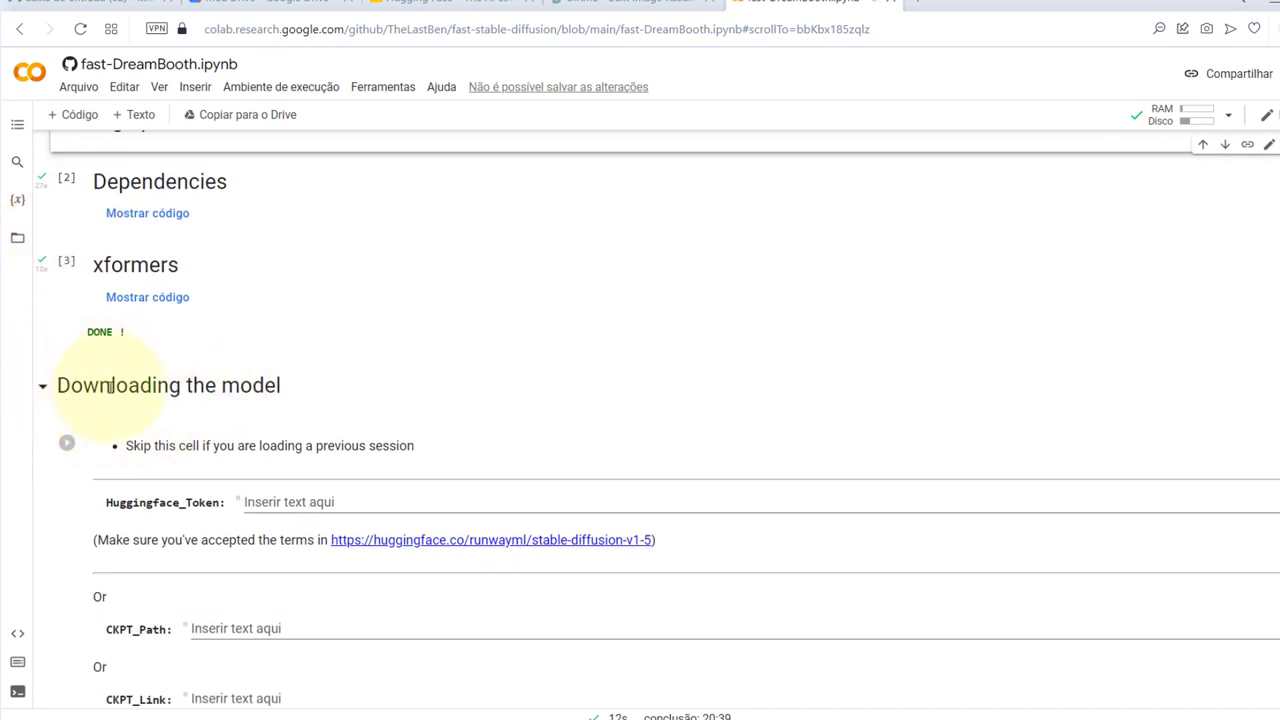
pyautogui.scroll(-2, 243, 384)
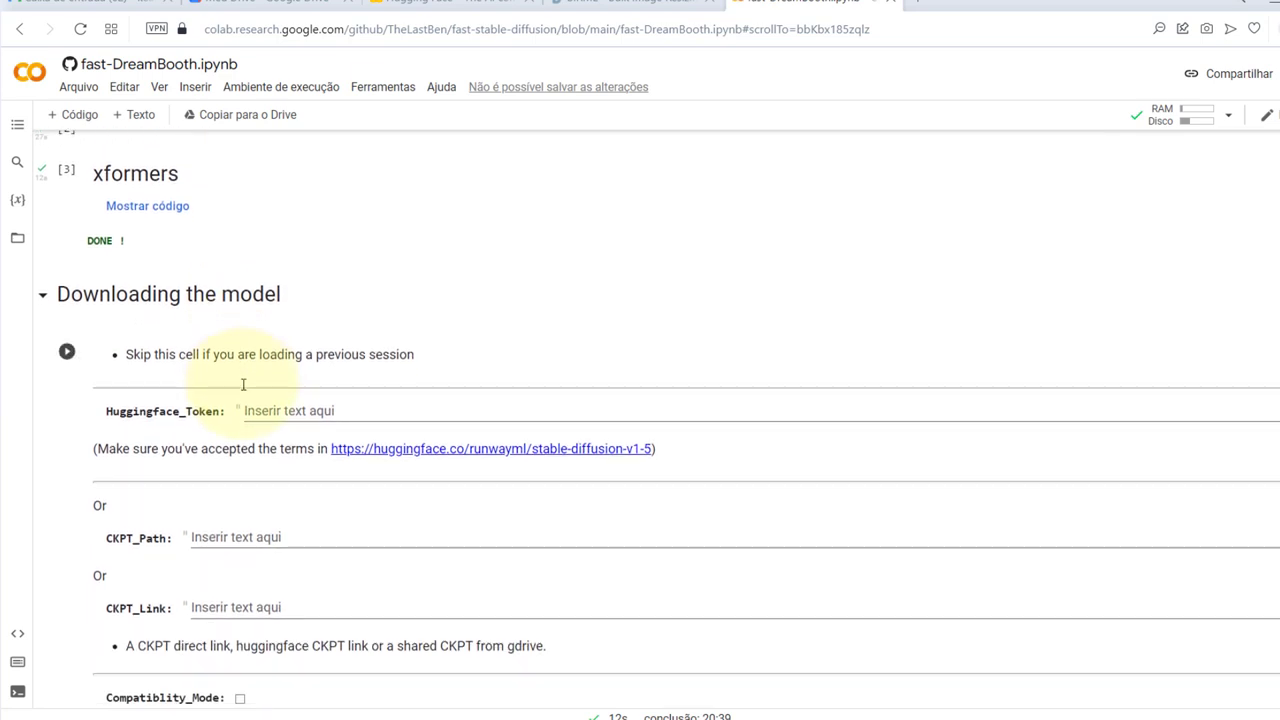
pyautogui.scroll(-2, 449, 449)
pyautogui.click(451, 443)
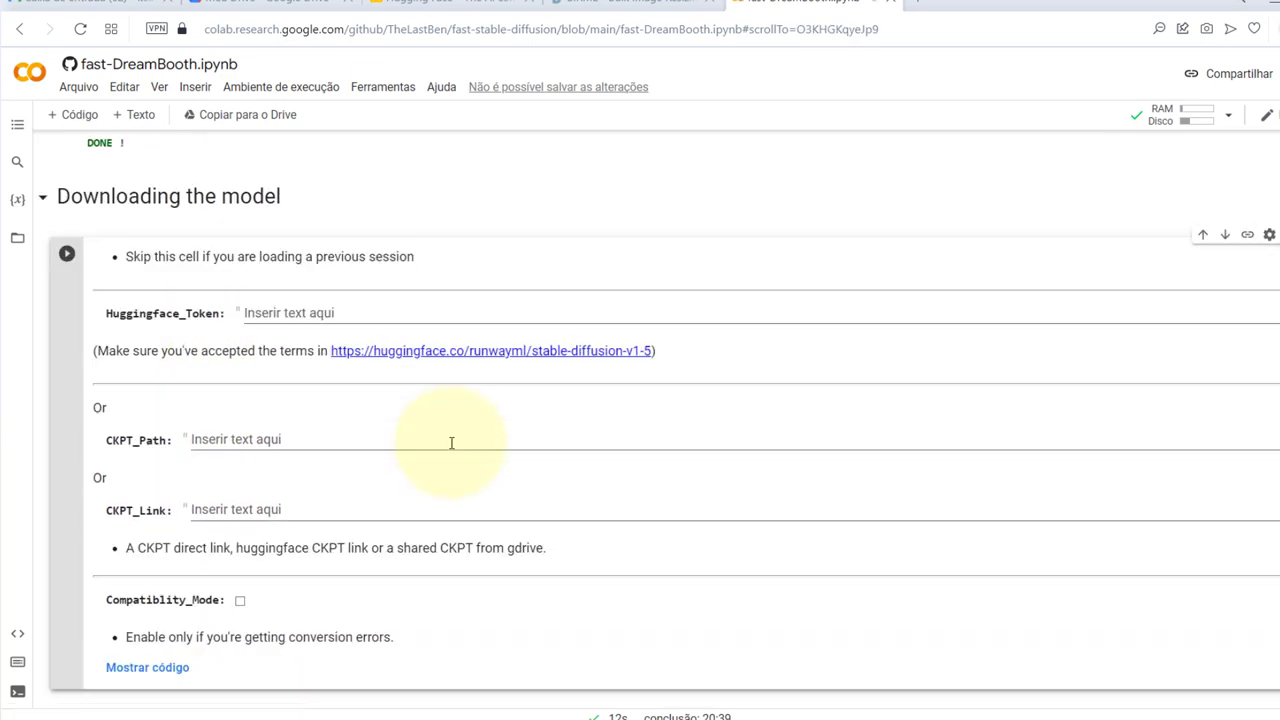
pyautogui.click(443, 357)
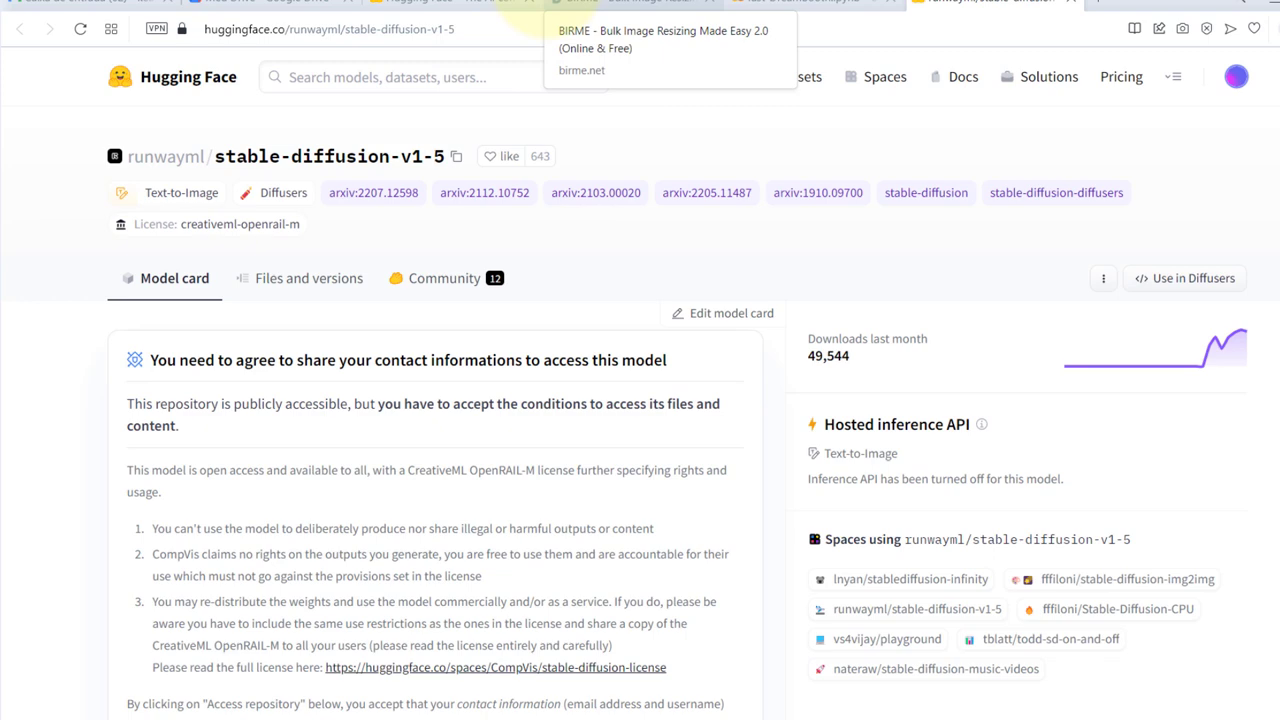
# Accept the stable-diffusion-v1-5 license with 'Agree and access repository'
pyautogui.click(800, 3)
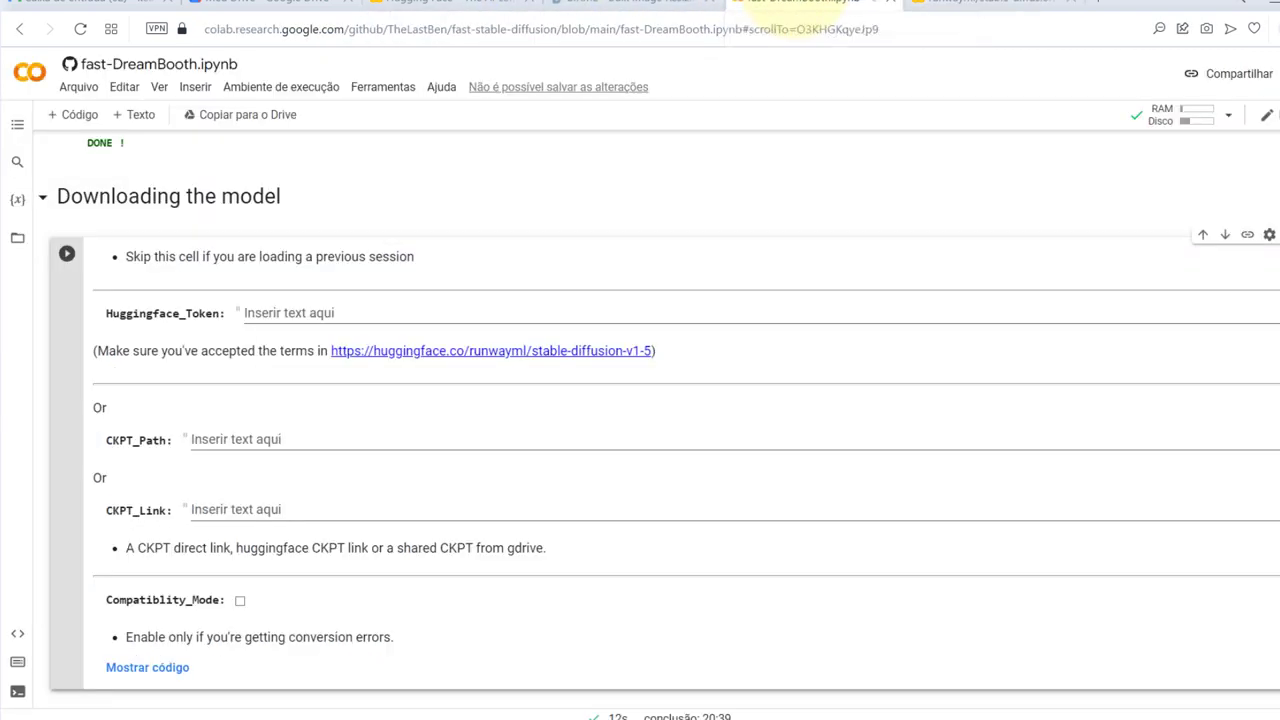
pyautogui.click(600, 350)
pyautogui.scroll(-3, 586, 309)
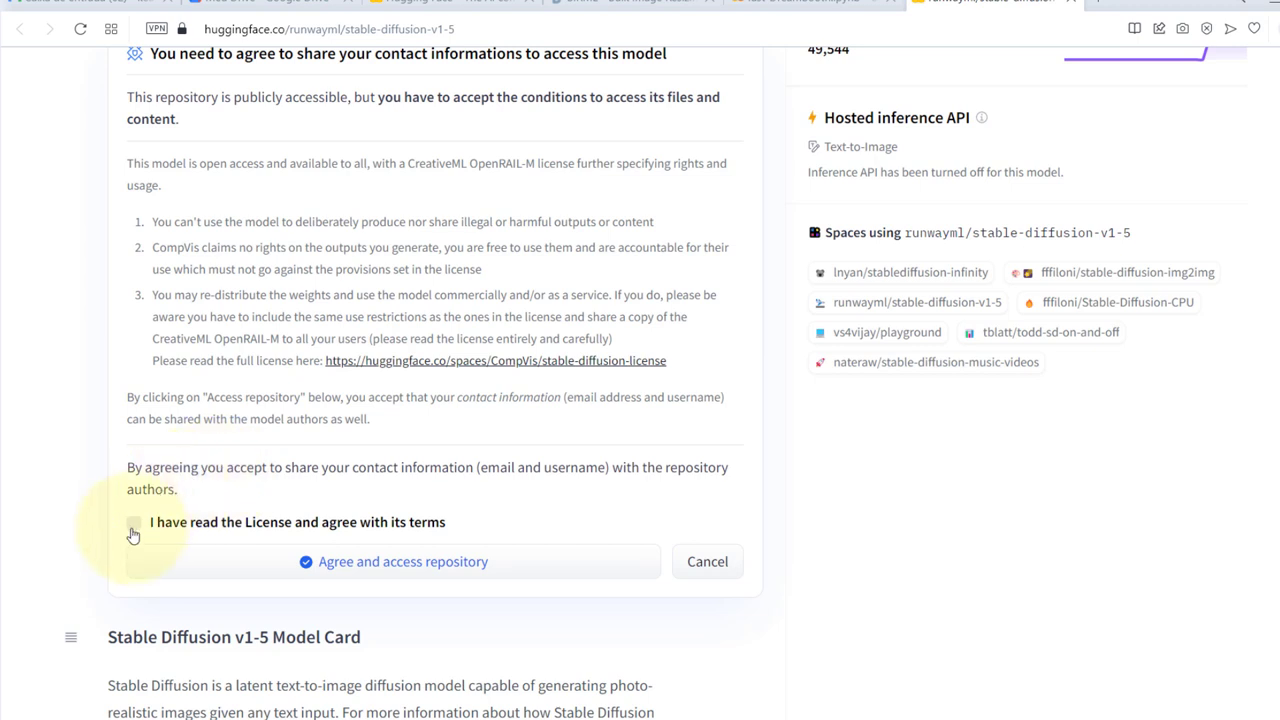
pyautogui.click(133, 524)
pyautogui.click(370, 563)
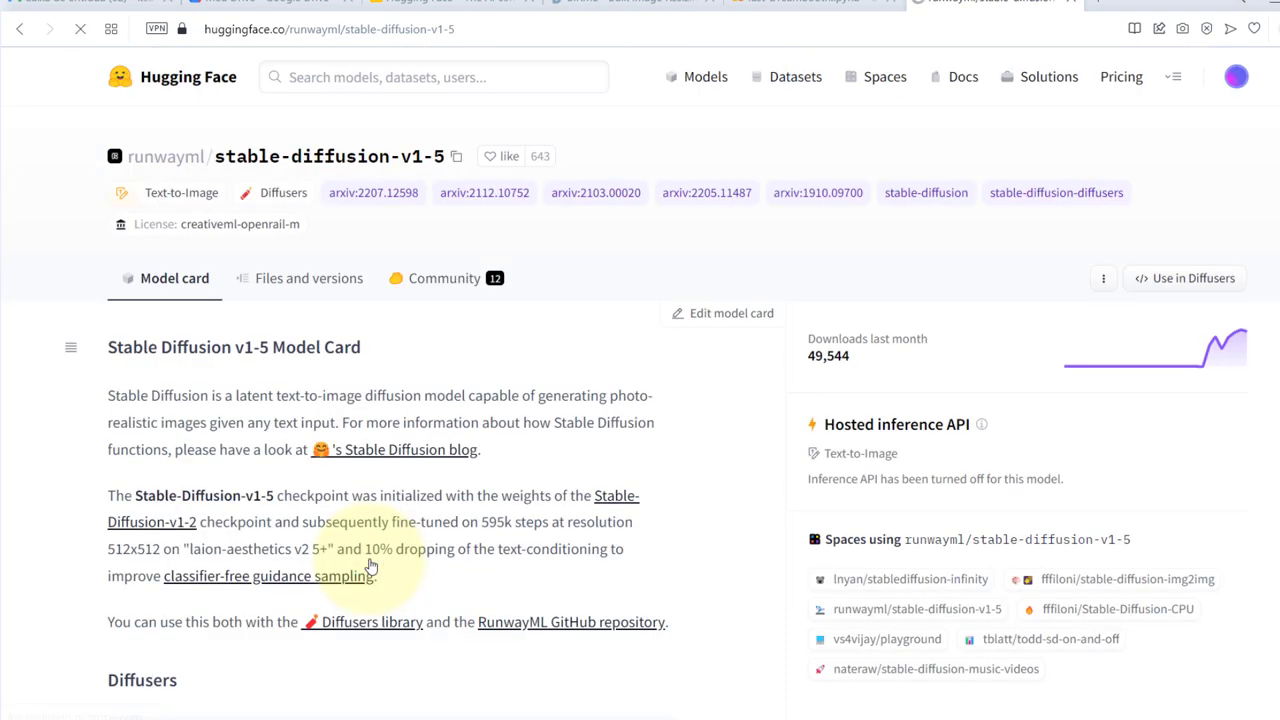
# Check the now-accessible model card, then bring up the Hugging Face account menu
pyautogui.scroll(-3, 370, 566)
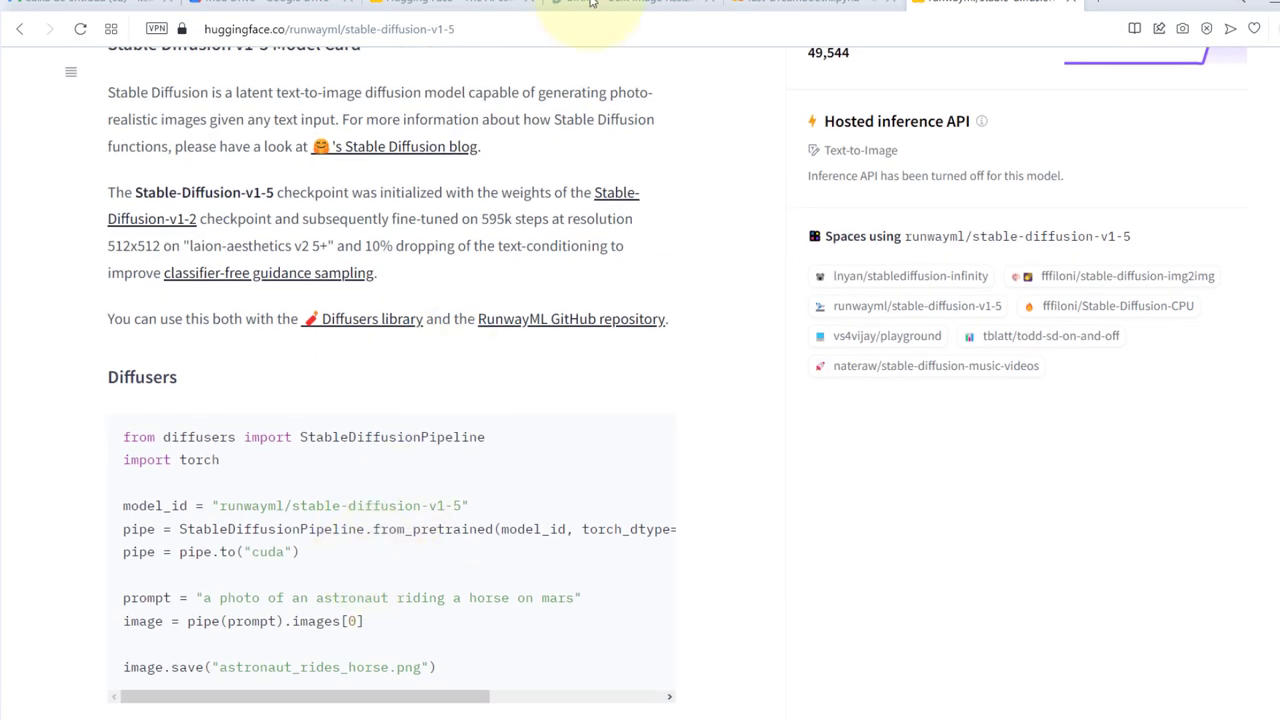
pyautogui.click(760, 5)
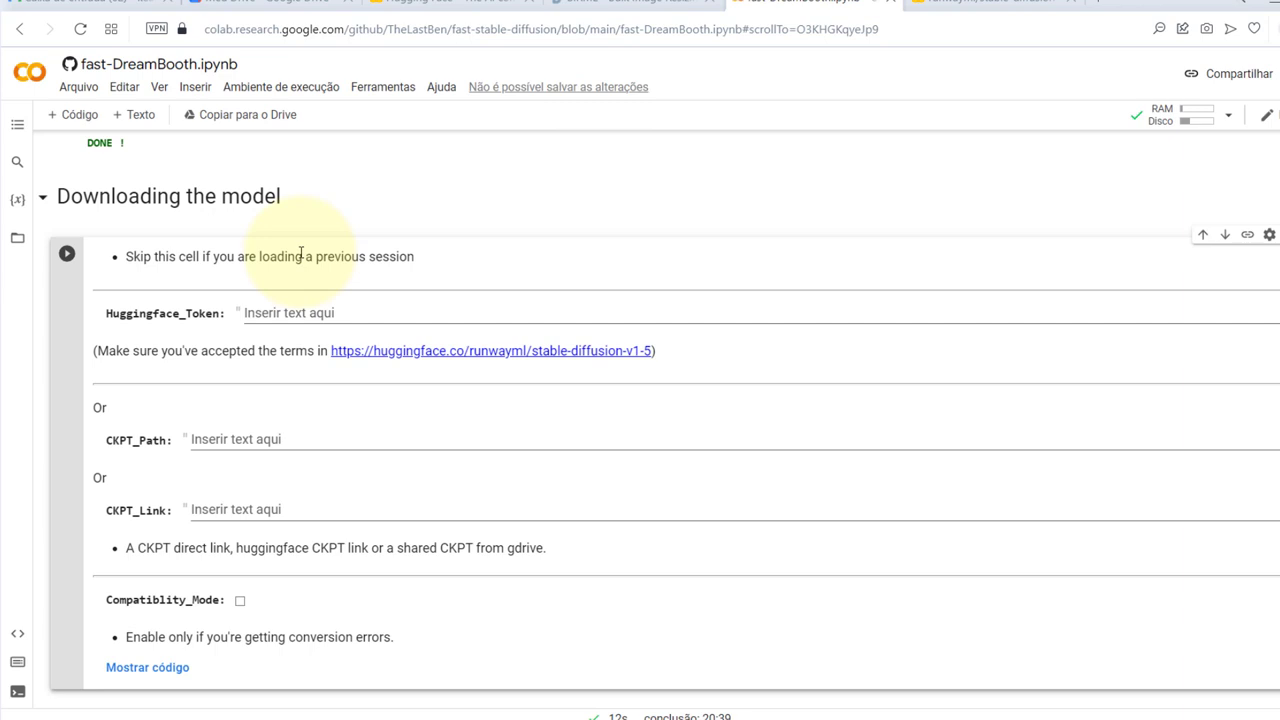
pyautogui.click(955, 5)
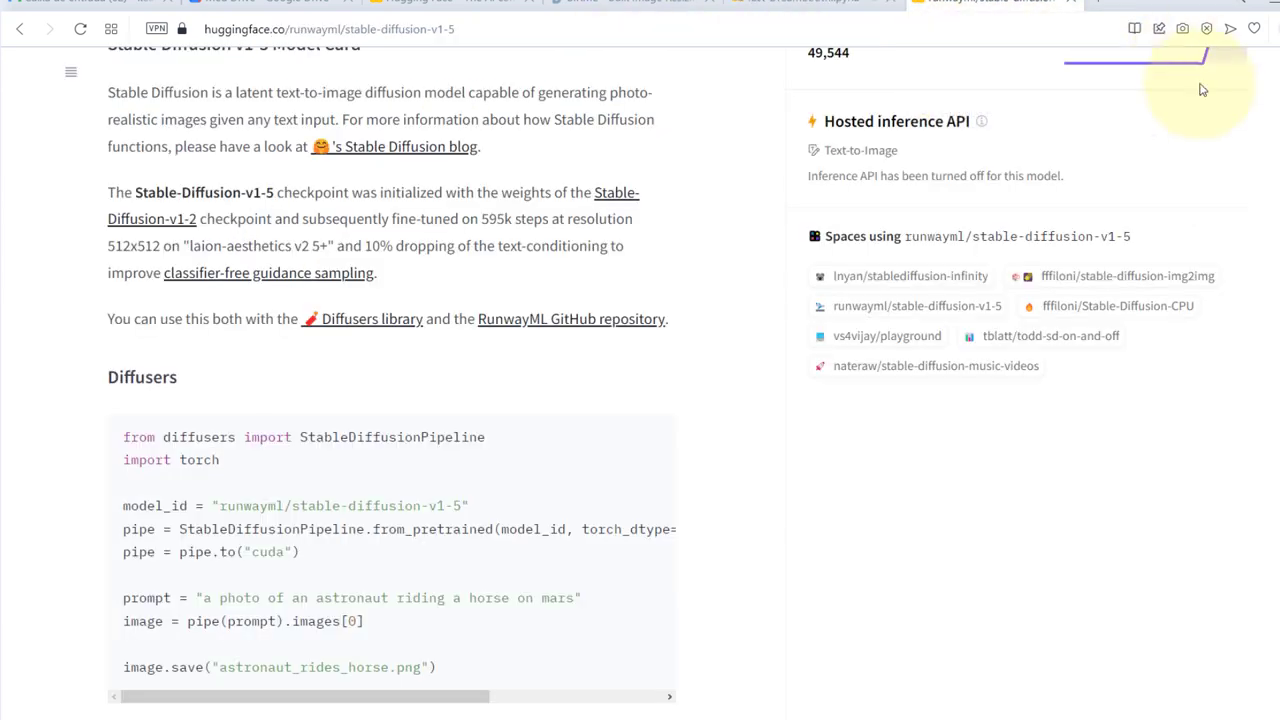
pyautogui.scroll(3, 1203, 95)
pyautogui.click(1234, 80)
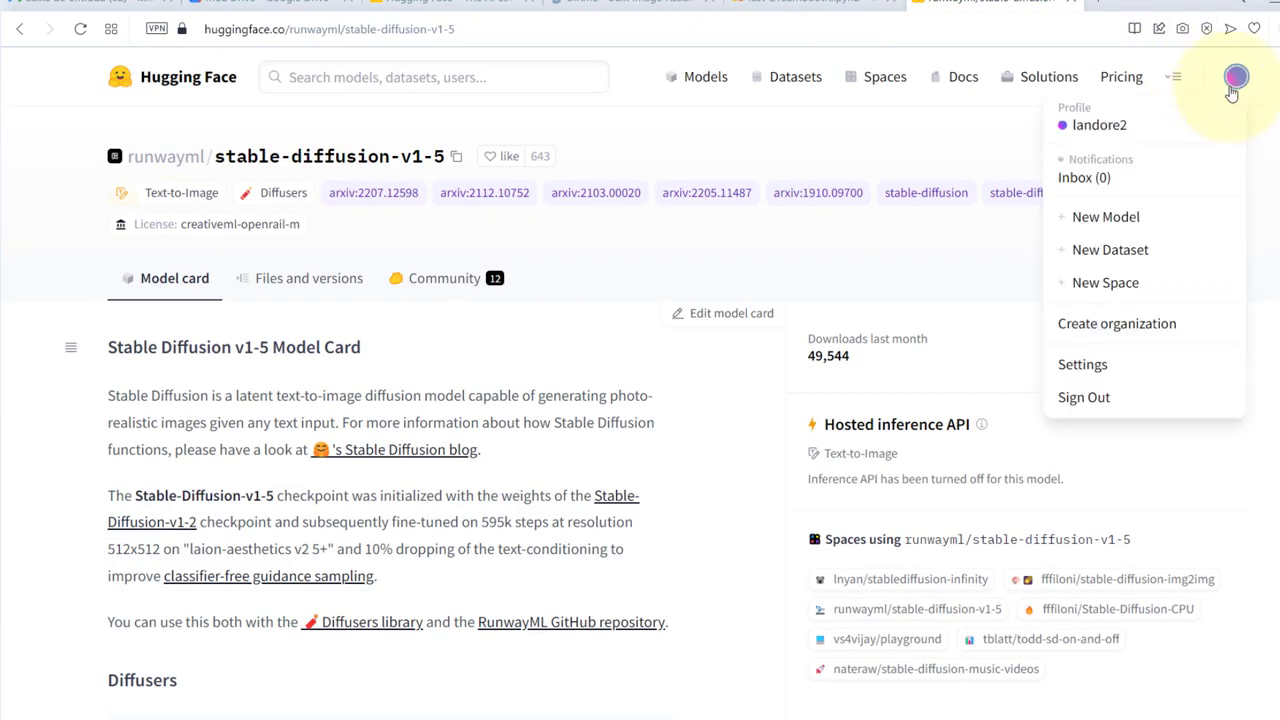
# Start a new Hugging Face access token named fgrsgdf under Settings > Access Tokens
pyautogui.click(1082, 364)
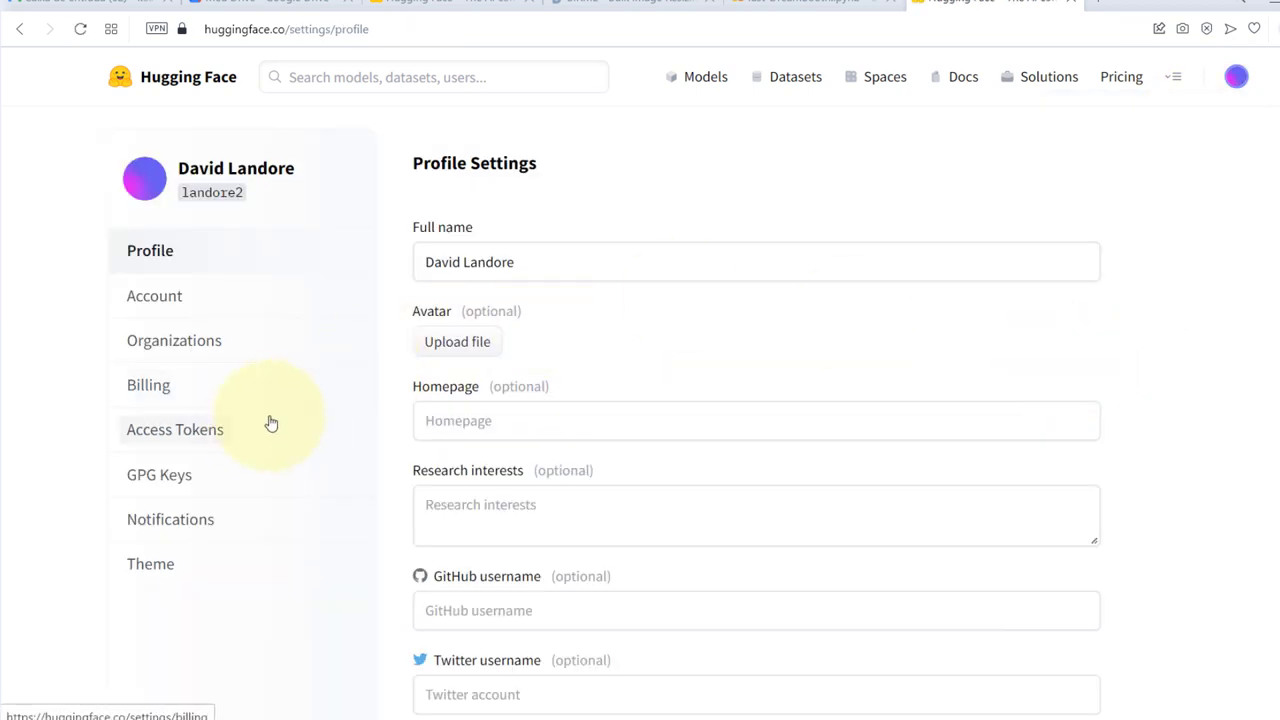
pyautogui.click(168, 420)
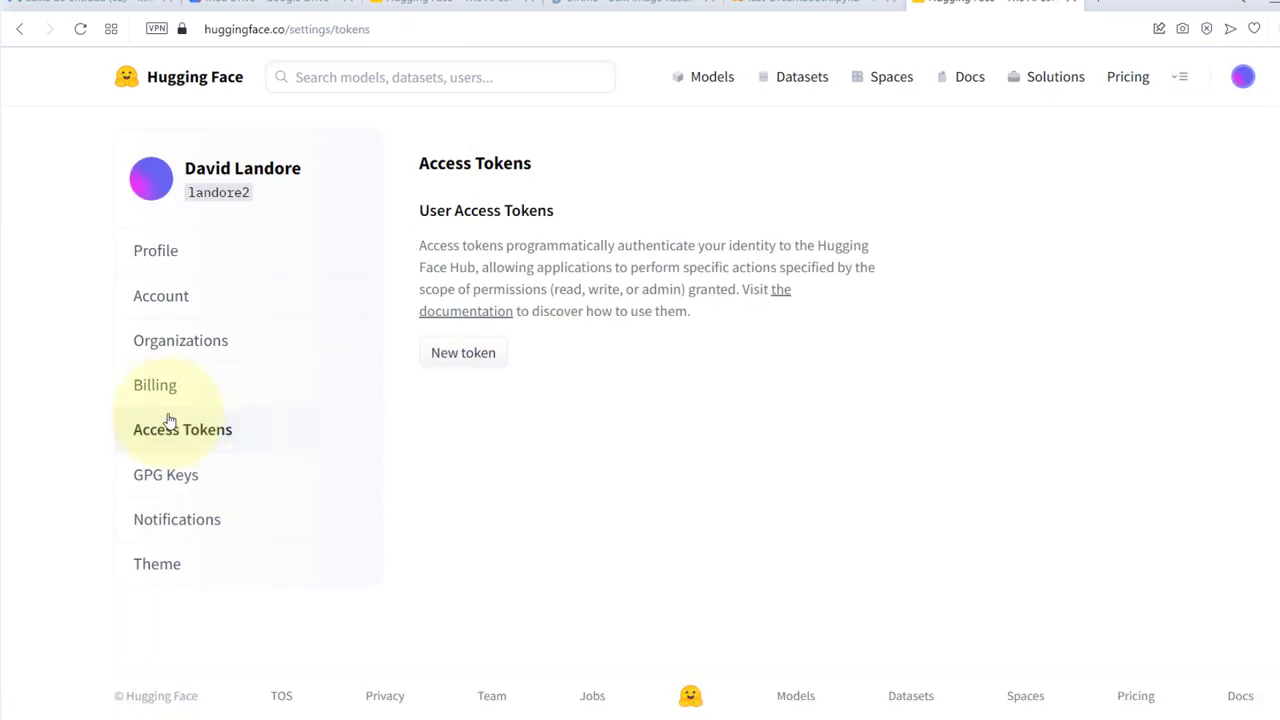
pyautogui.click(458, 354)
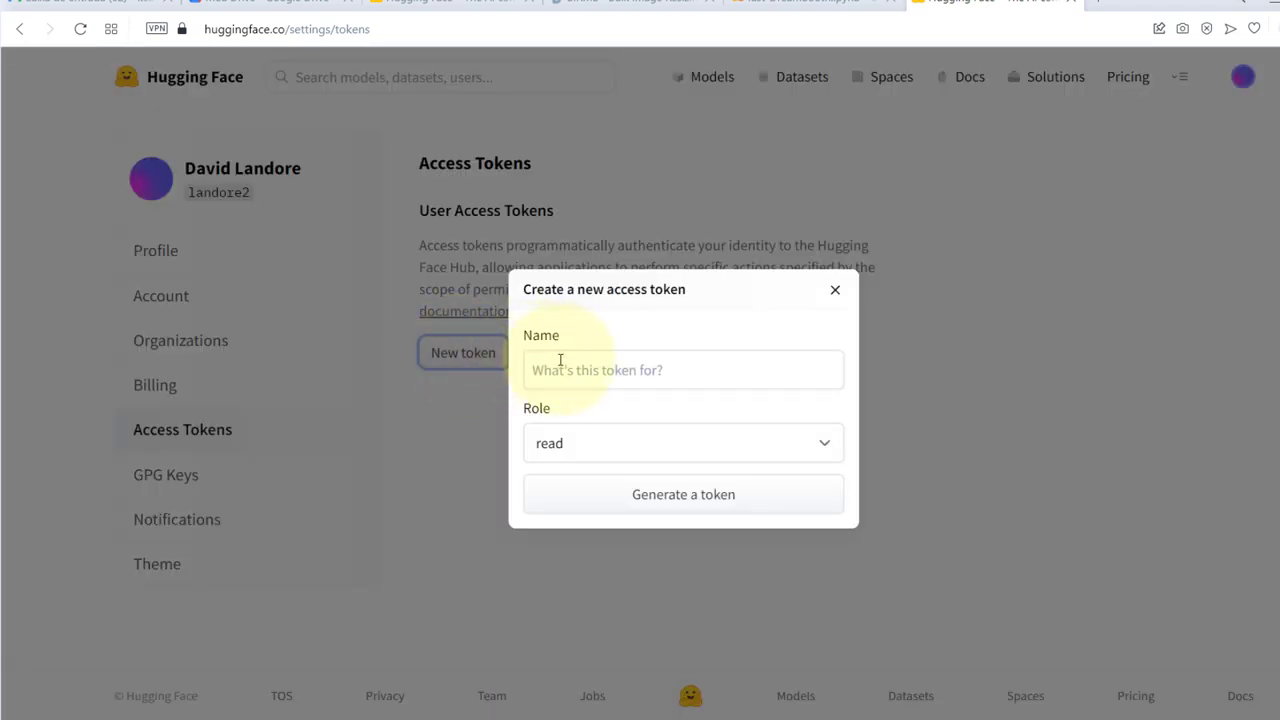
pyautogui.click(560, 362)
pyautogui.write('fgrsgdf')
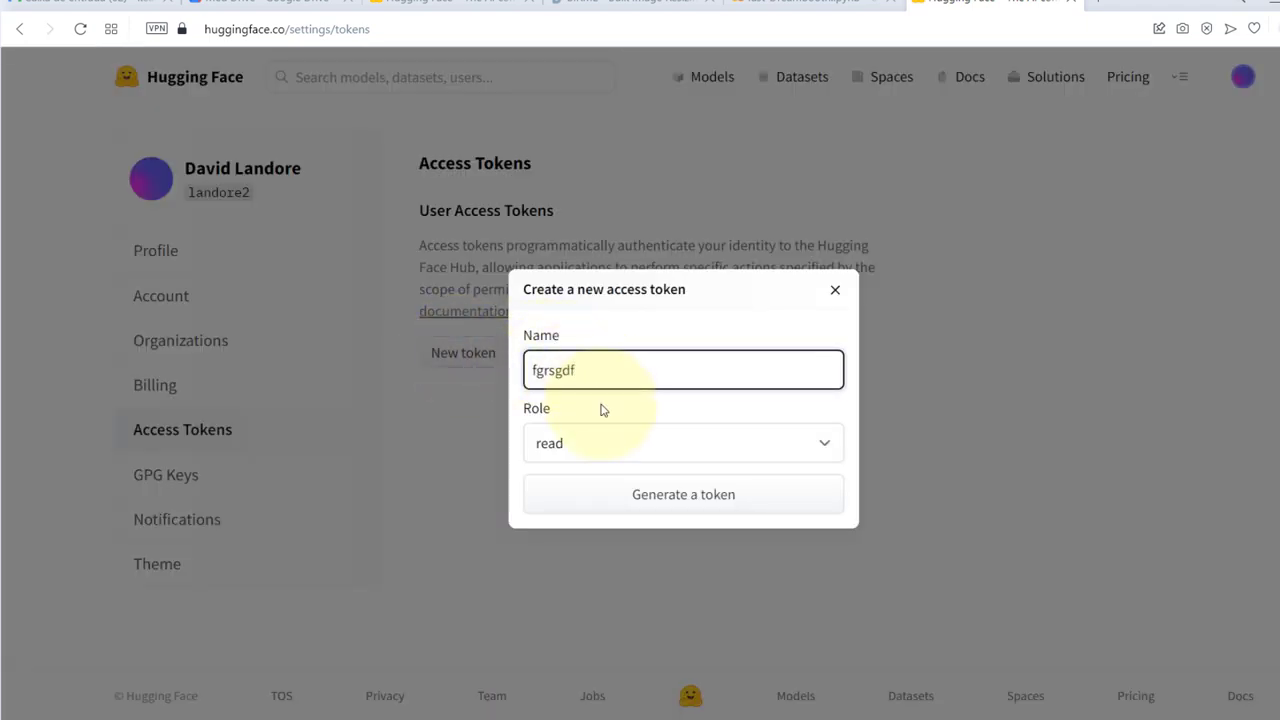
# Give the token the write role, generate it and copy it
pyautogui.click(588, 460)
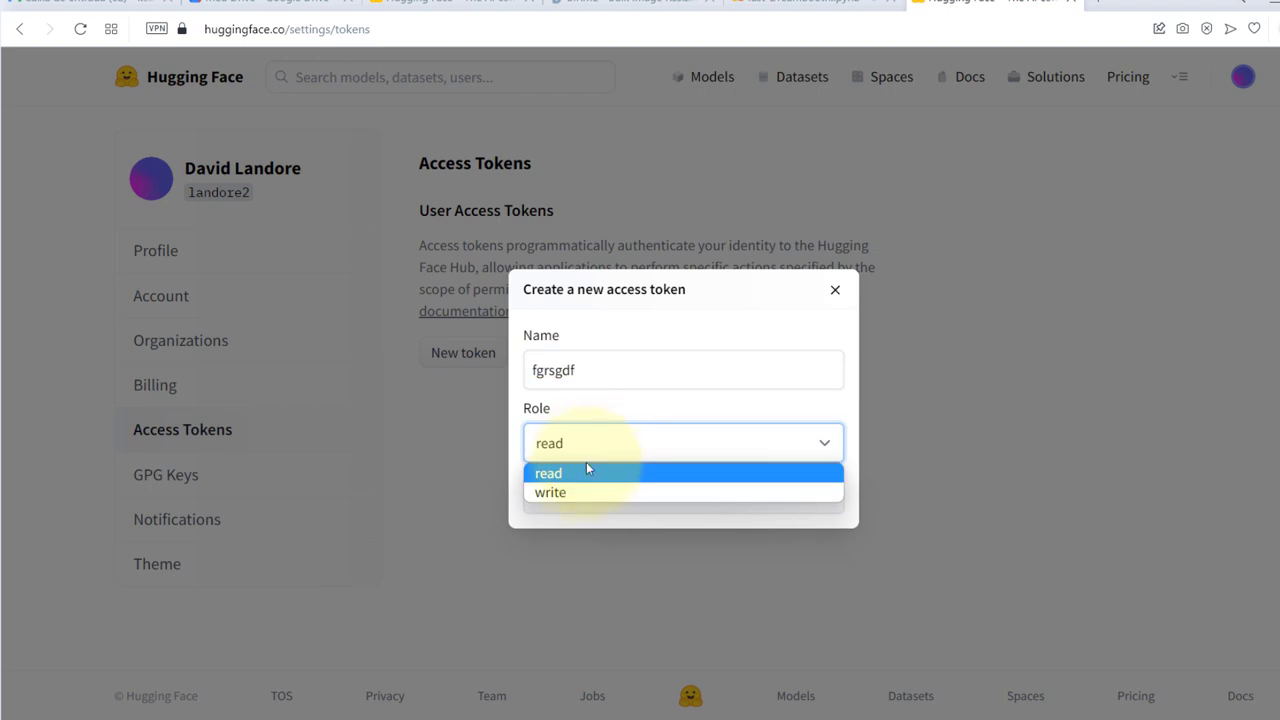
pyautogui.click(583, 486)
pyautogui.click(637, 494)
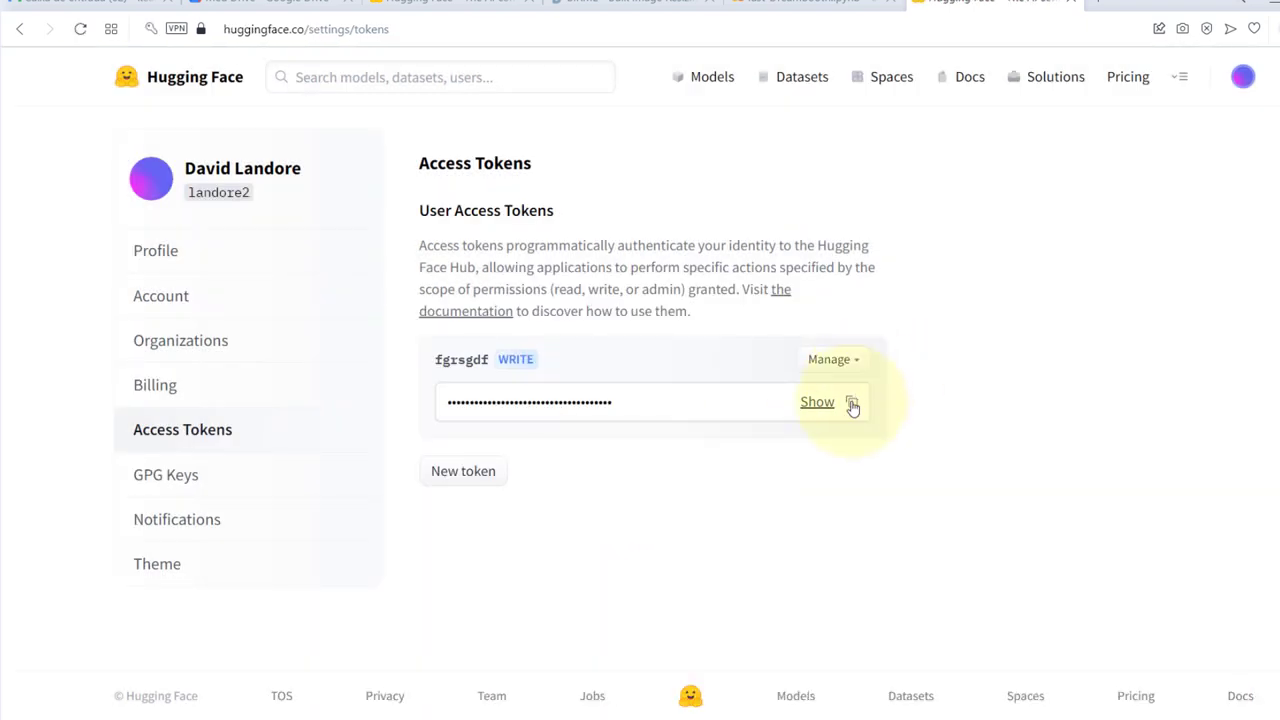
pyautogui.click(852, 403)
pyautogui.click(815, 3)
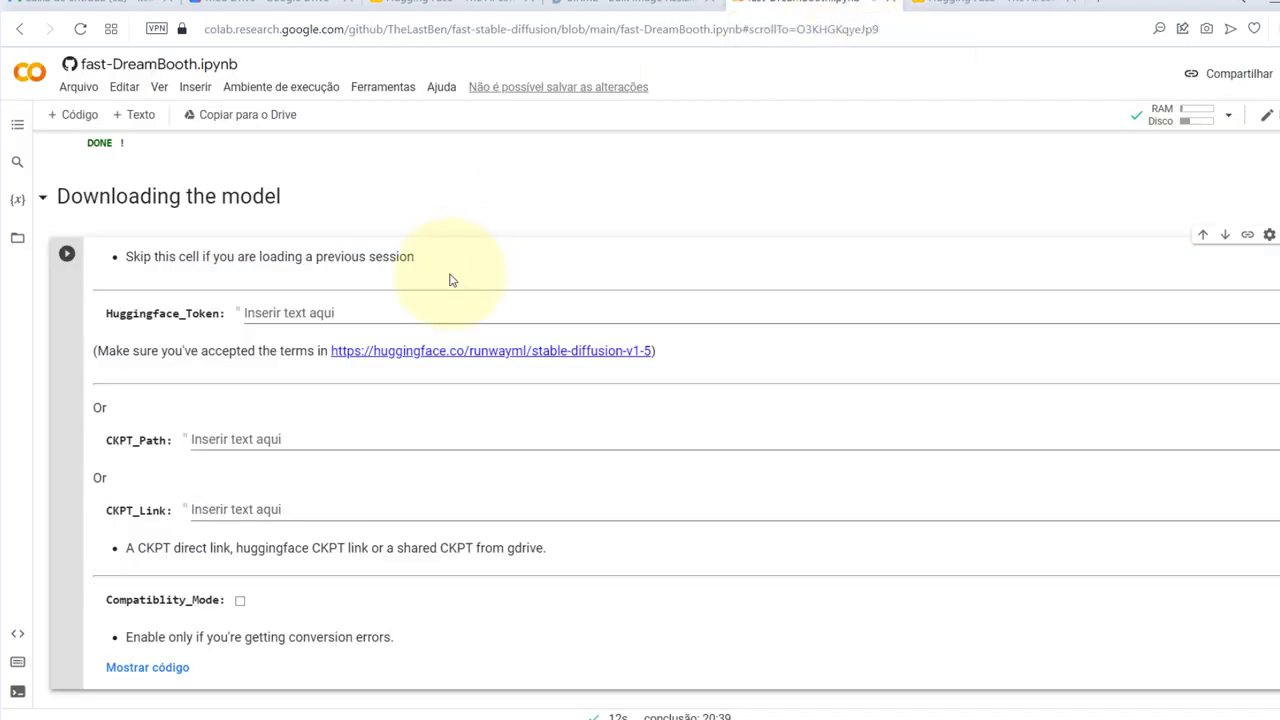
# Paste the copied Hugging Face token into the Huggingface_Token field
pyautogui.click(268, 436)
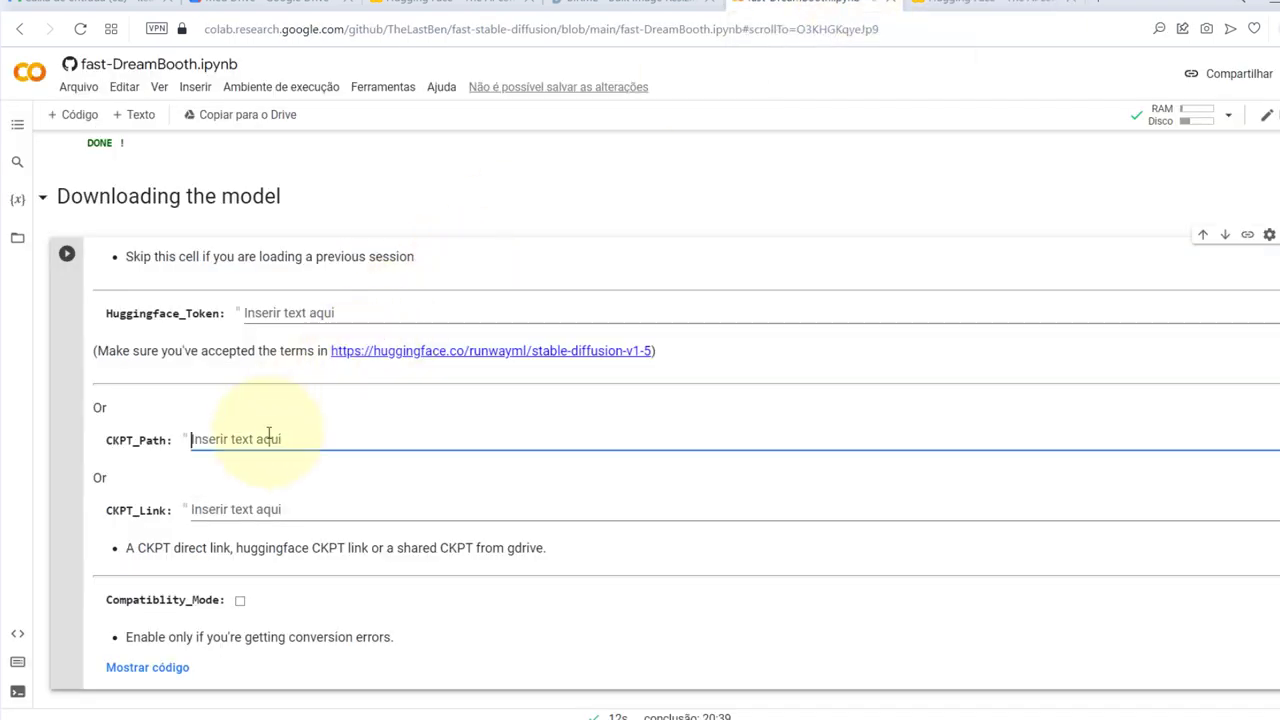
pyautogui.click(299, 310)
pyautogui.hotkey('ctrl', 'v')
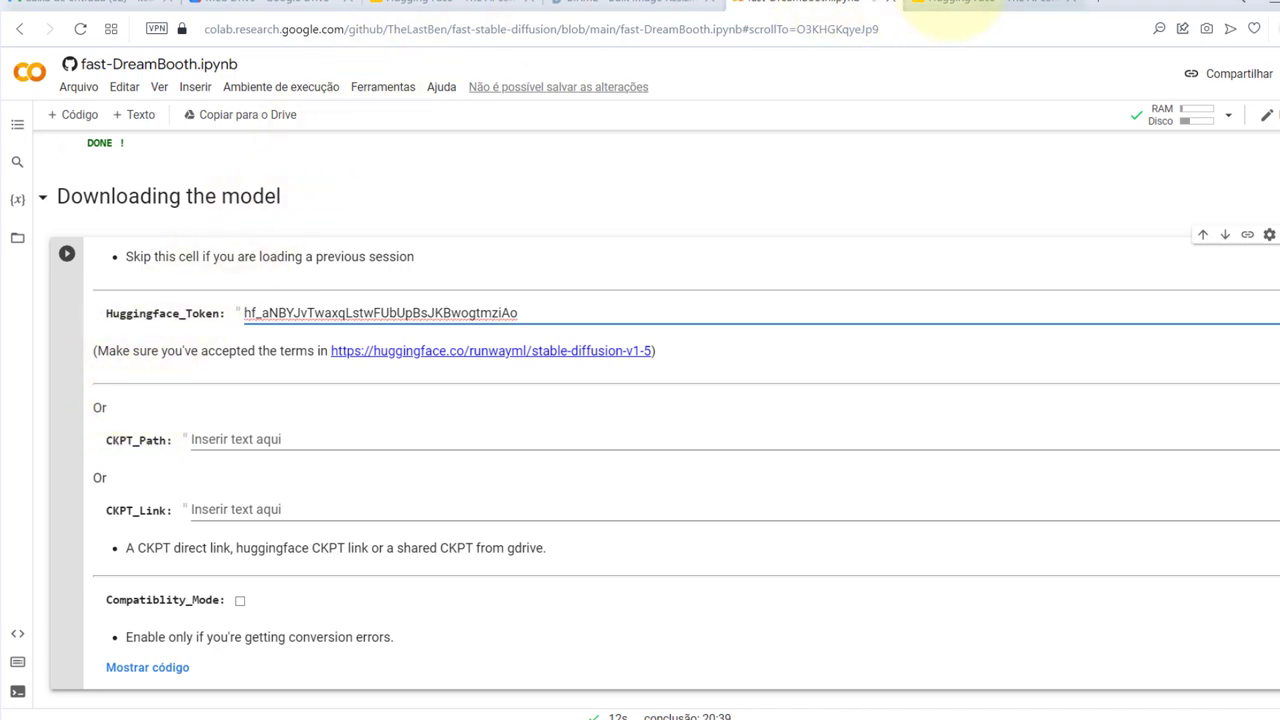
# Revisit the stable-diffusion-v1-5 model page, then run the Downloading the model cell
pyautogui.hotkey('ctrl', 'Tab')
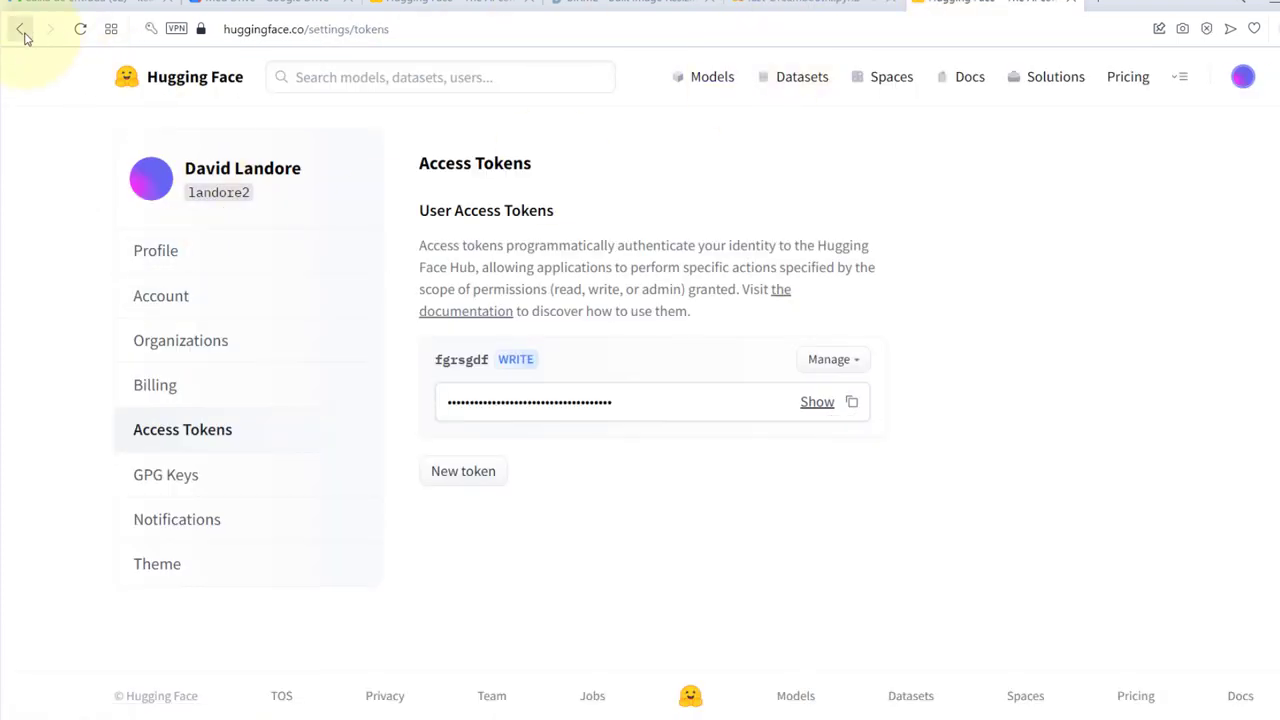
pyautogui.click(21, 30)
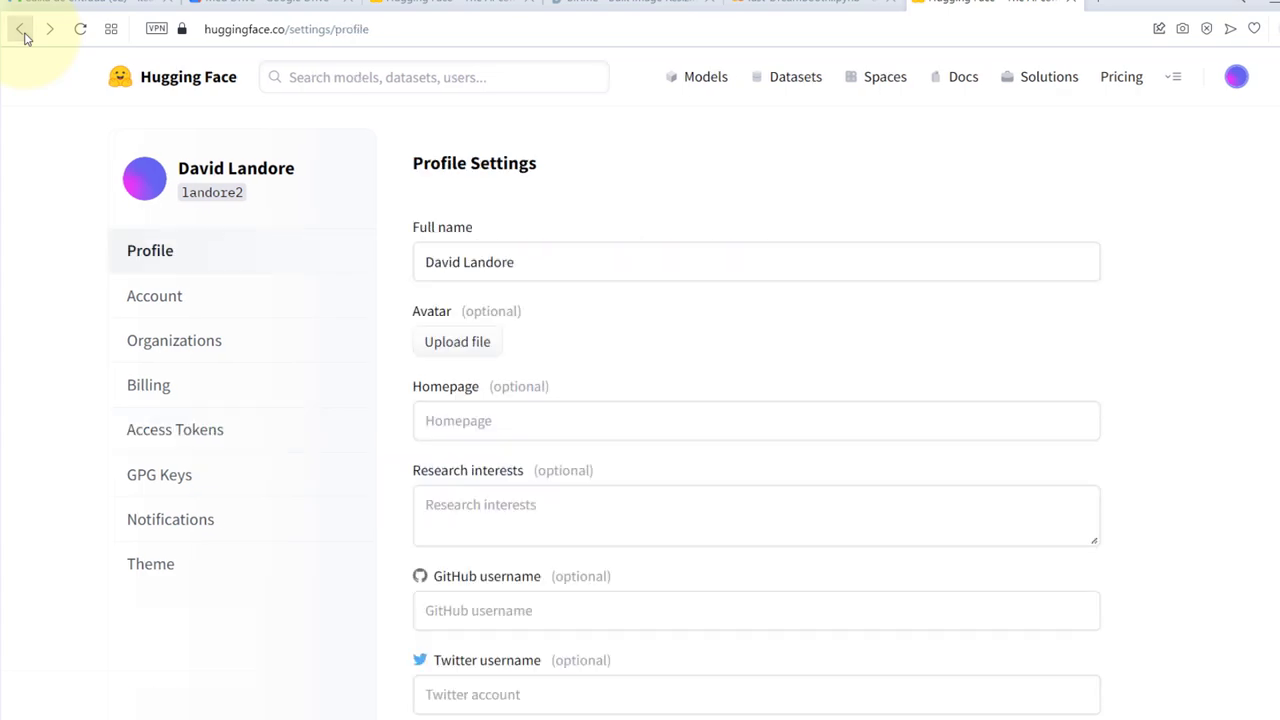
pyautogui.click(24, 34)
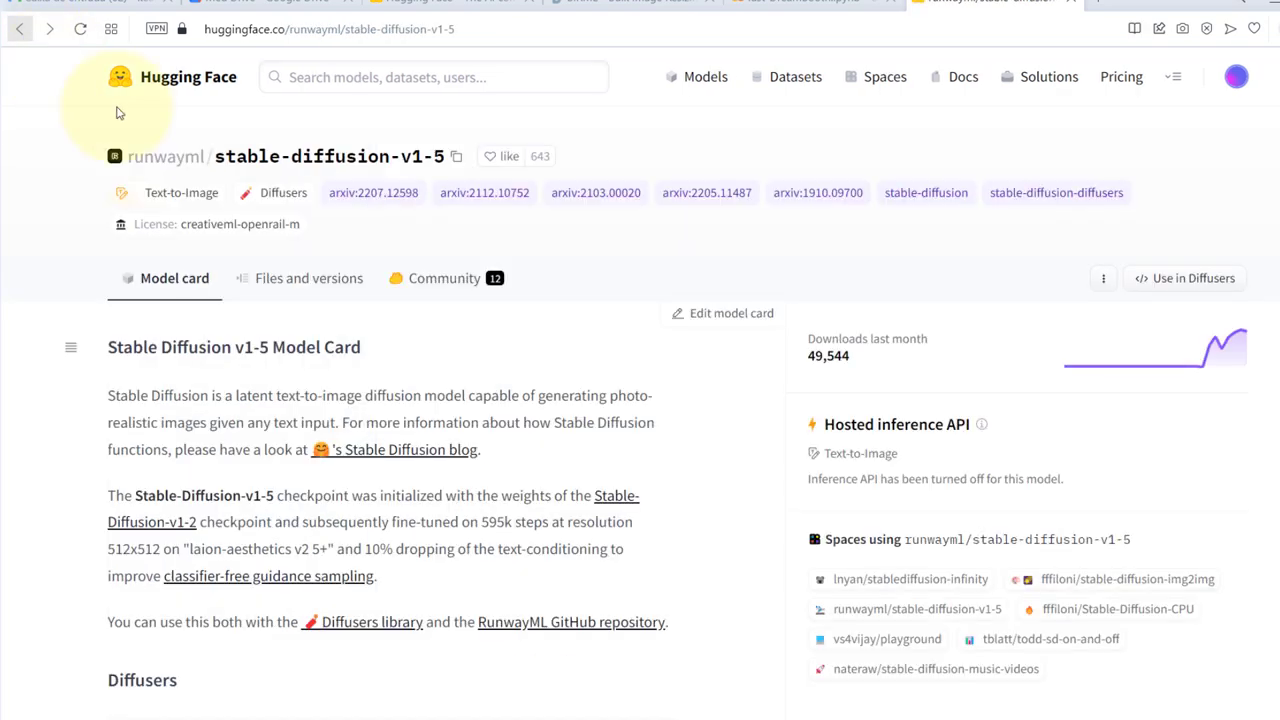
pyautogui.scroll(-1, 547, 430)
pyautogui.scroll(-8, 547, 430)
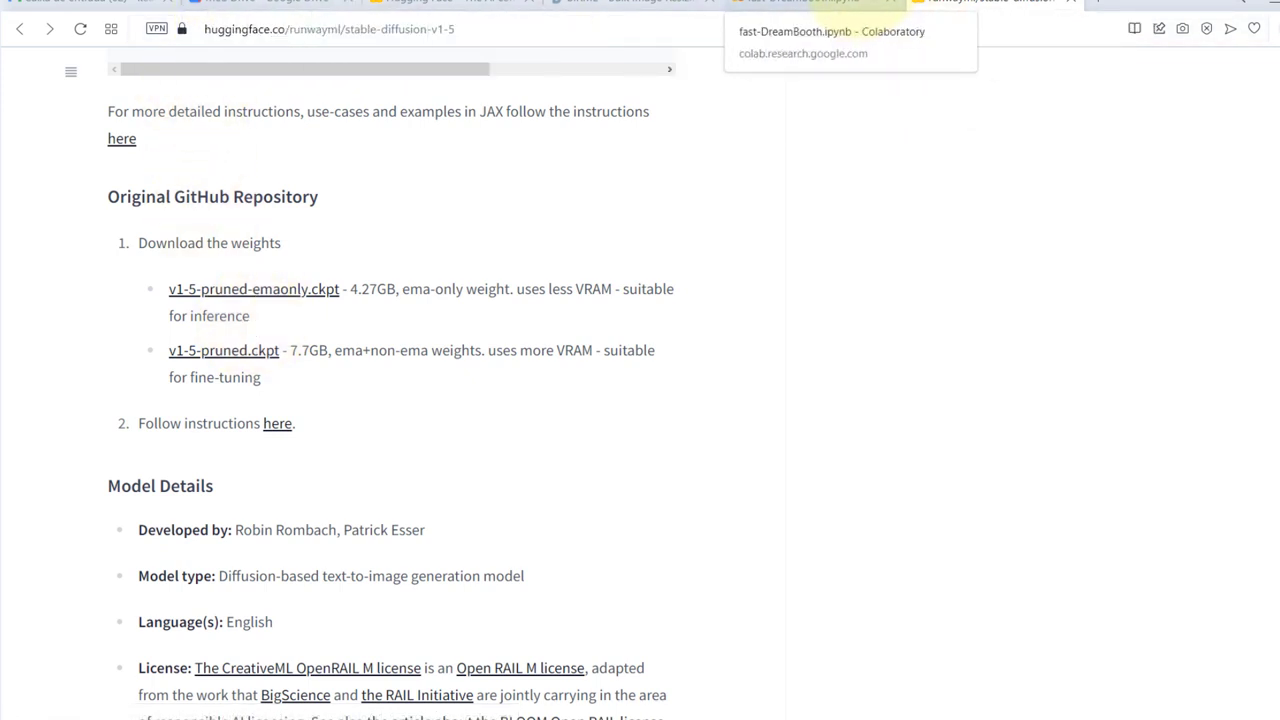
pyautogui.click(775, 3)
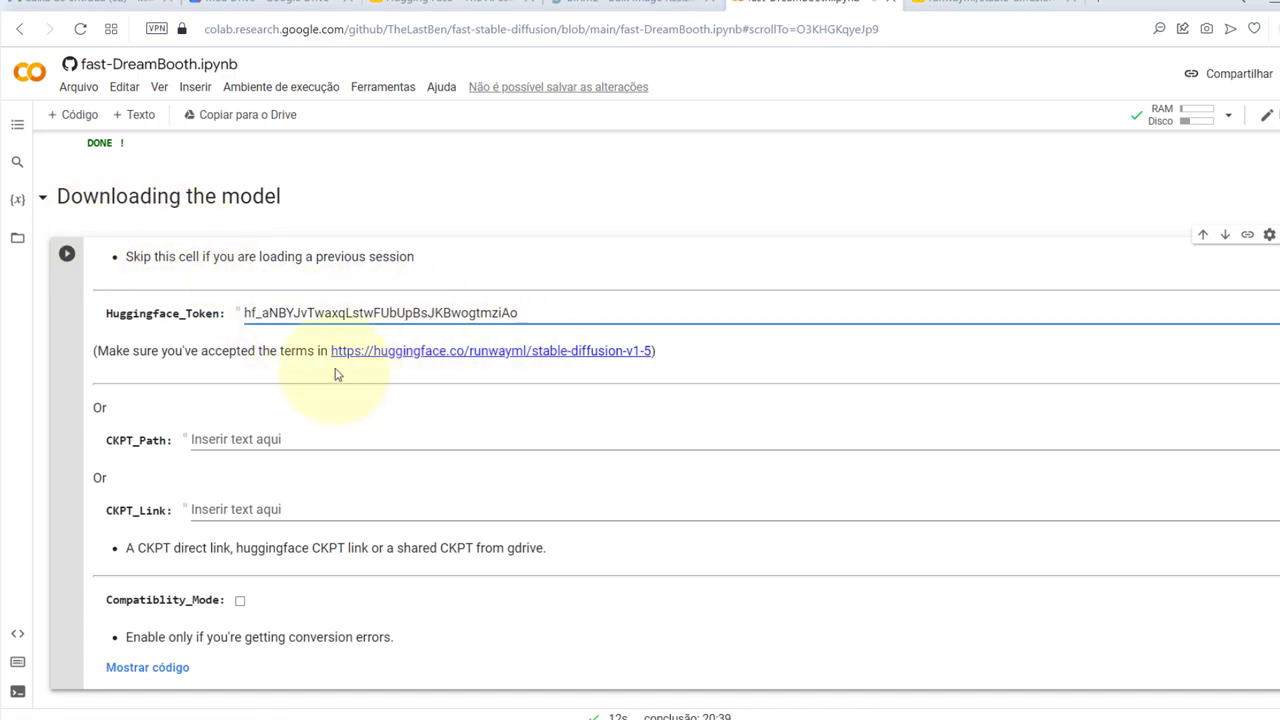
pyautogui.click(68, 258)
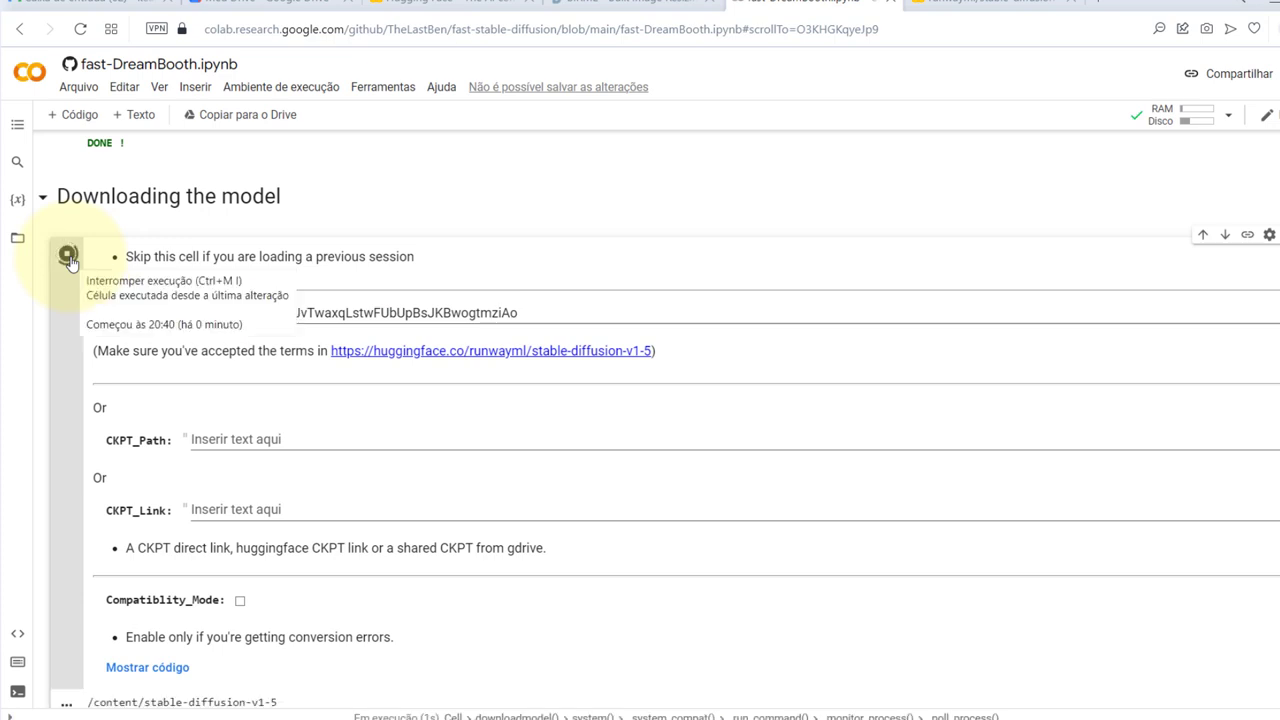
# Wait for the download to report DONE, then click into the NEW FAST METHOD Session_Name field
pyautogui.scroll(-4, 71, 263)
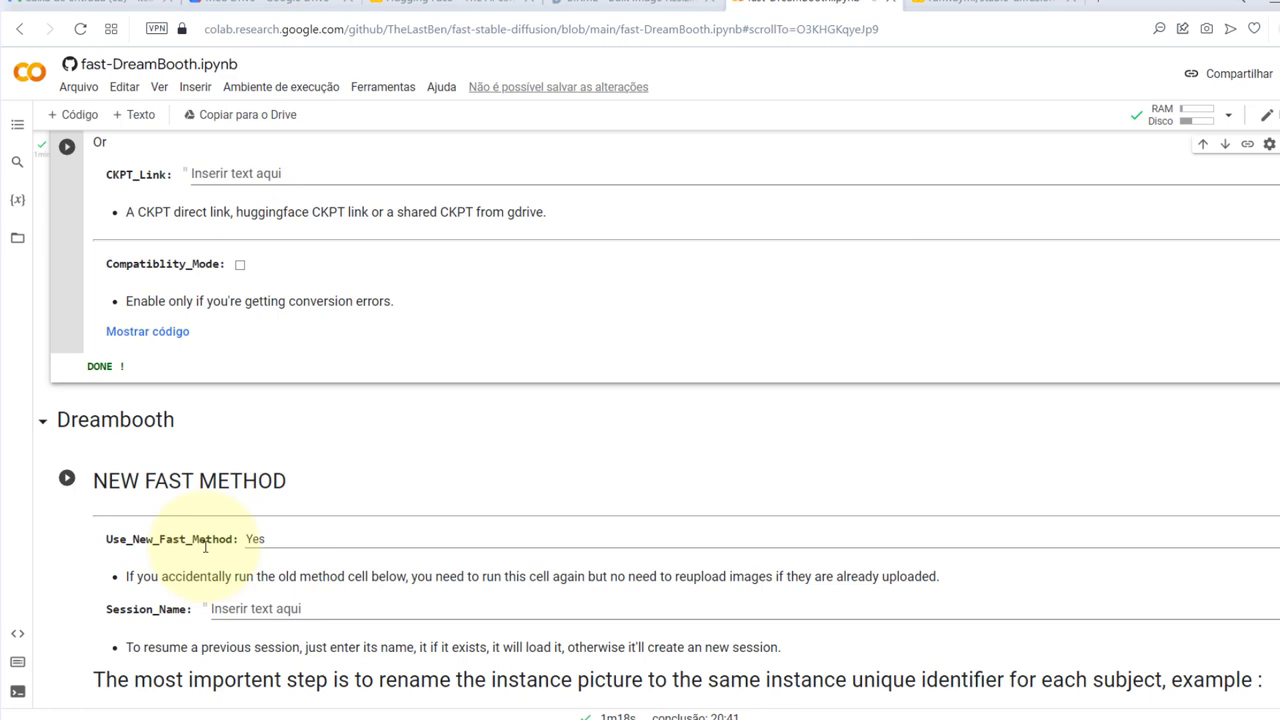
pyautogui.scroll(5, 205, 546)
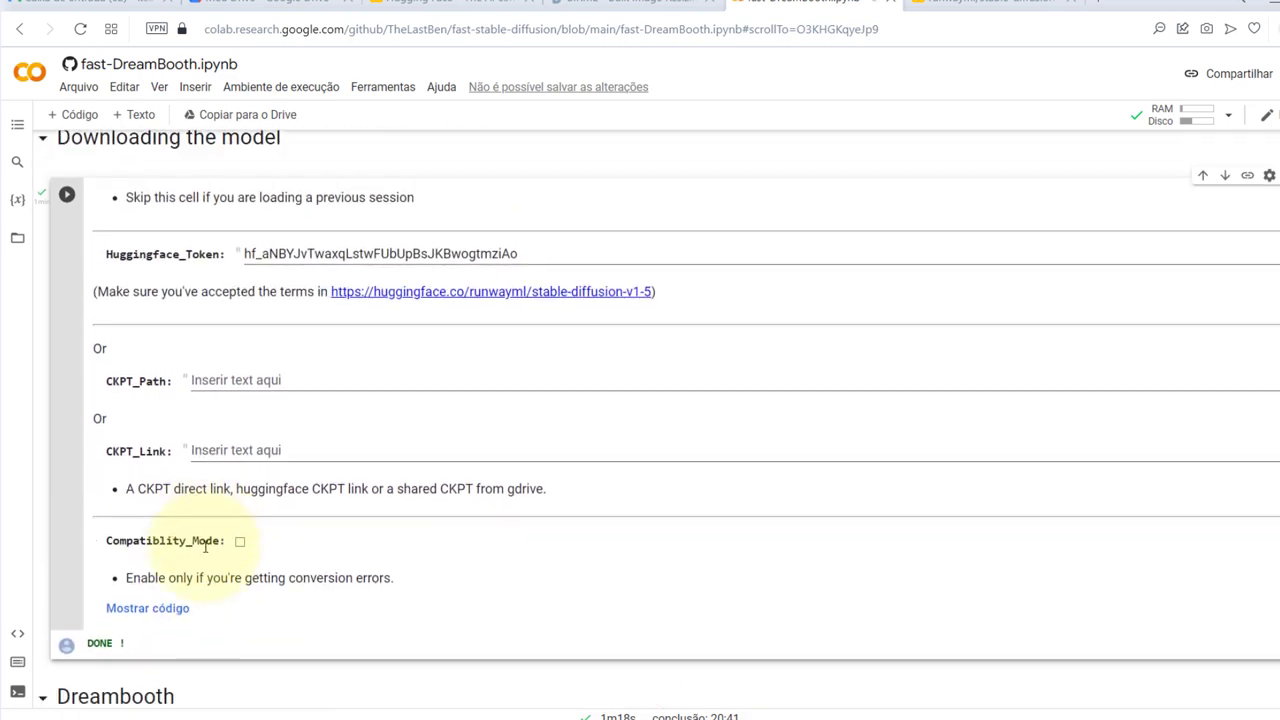
pyautogui.scroll(-1, 186, 234)
pyautogui.scroll(1, 186, 234)
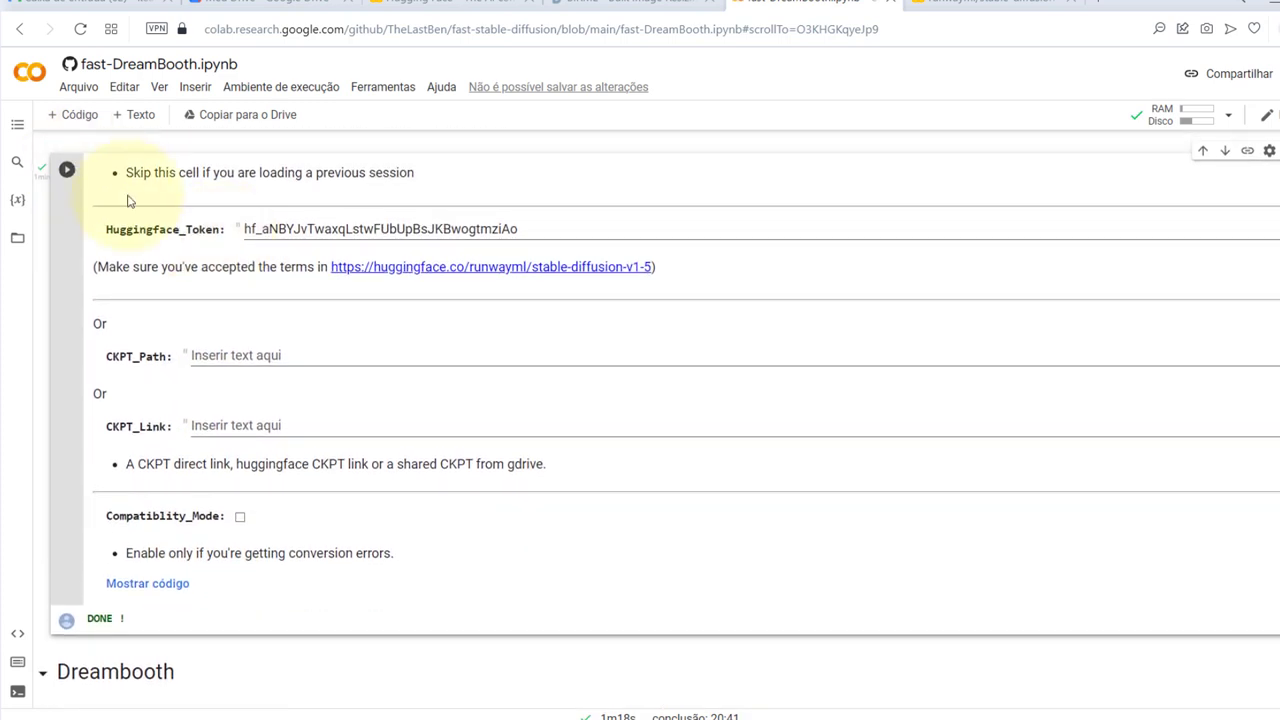
pyautogui.scroll(-2, 127, 201)
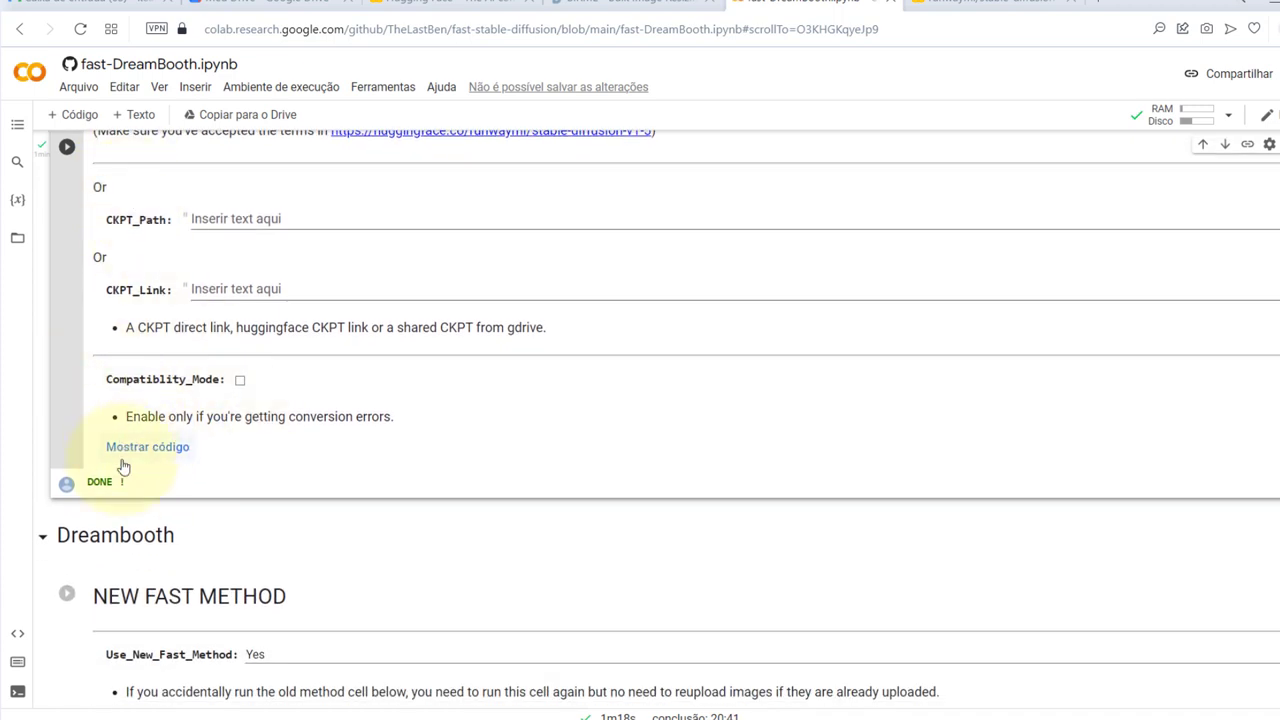
pyautogui.scroll(-4, 171, 466)
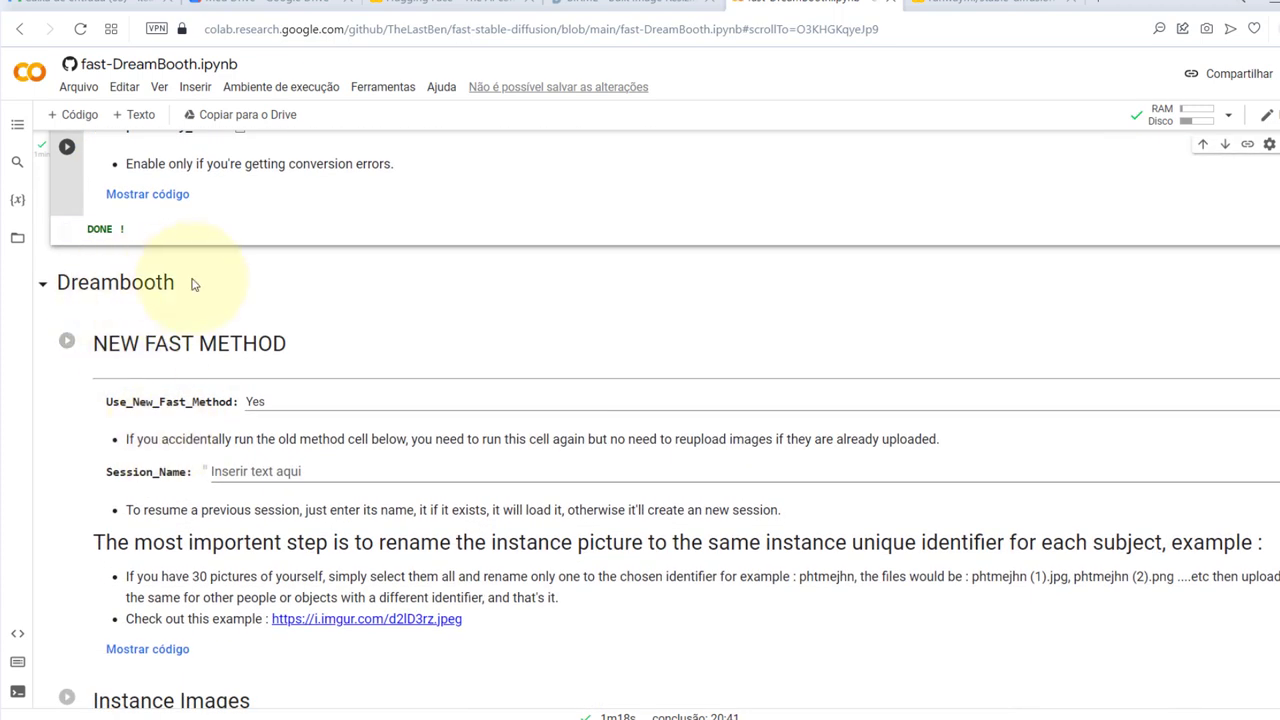
pyautogui.scroll(-2, 360, 388)
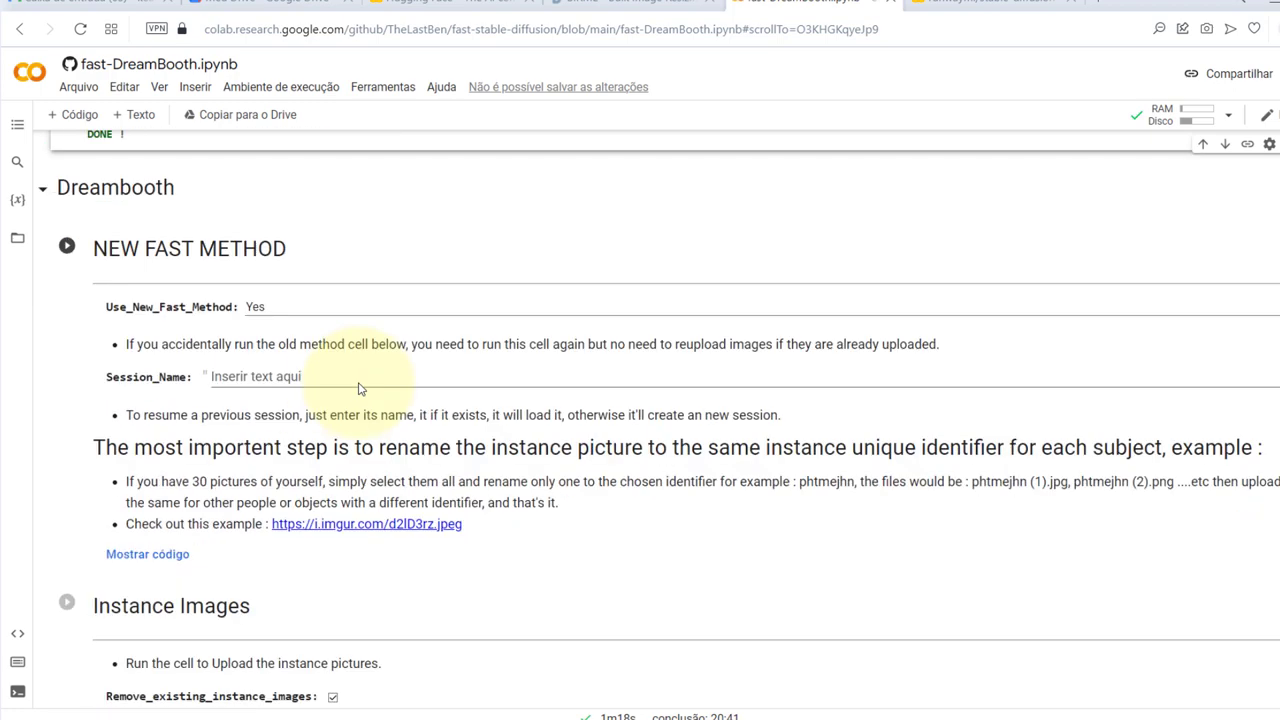
pyautogui.click(331, 379)
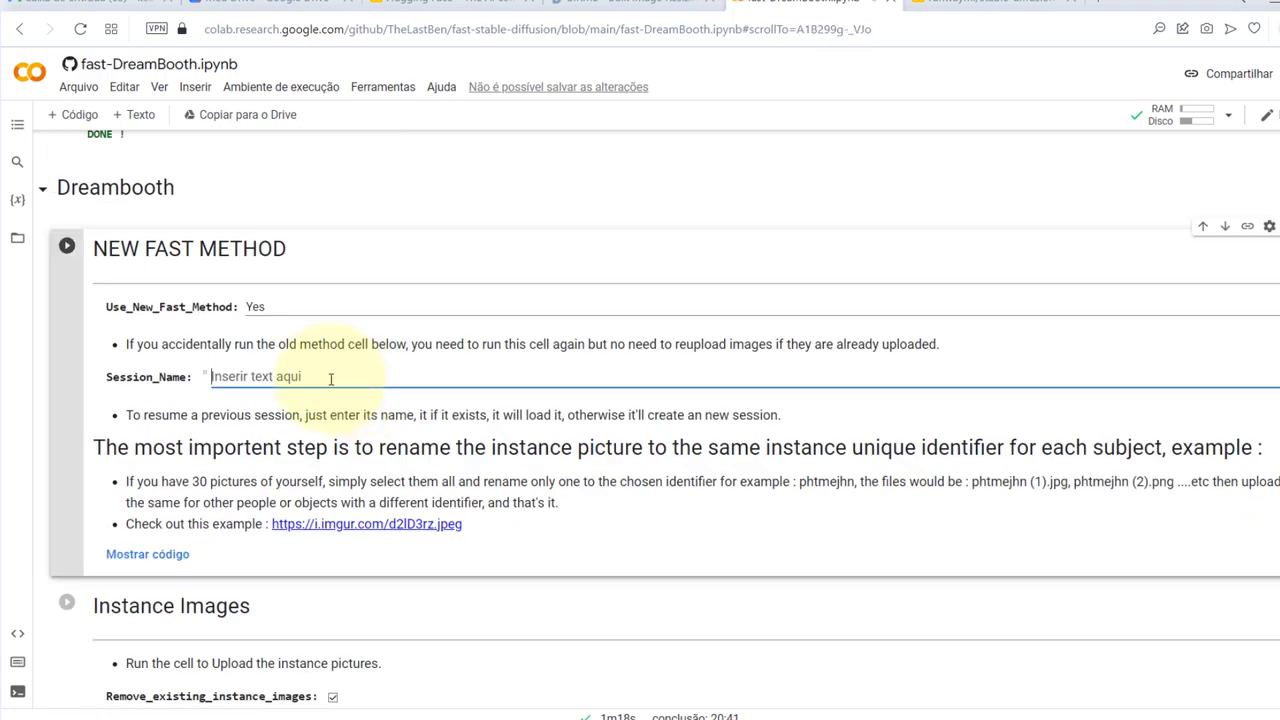
pyautogui.hotkey('alt', 'Tab')
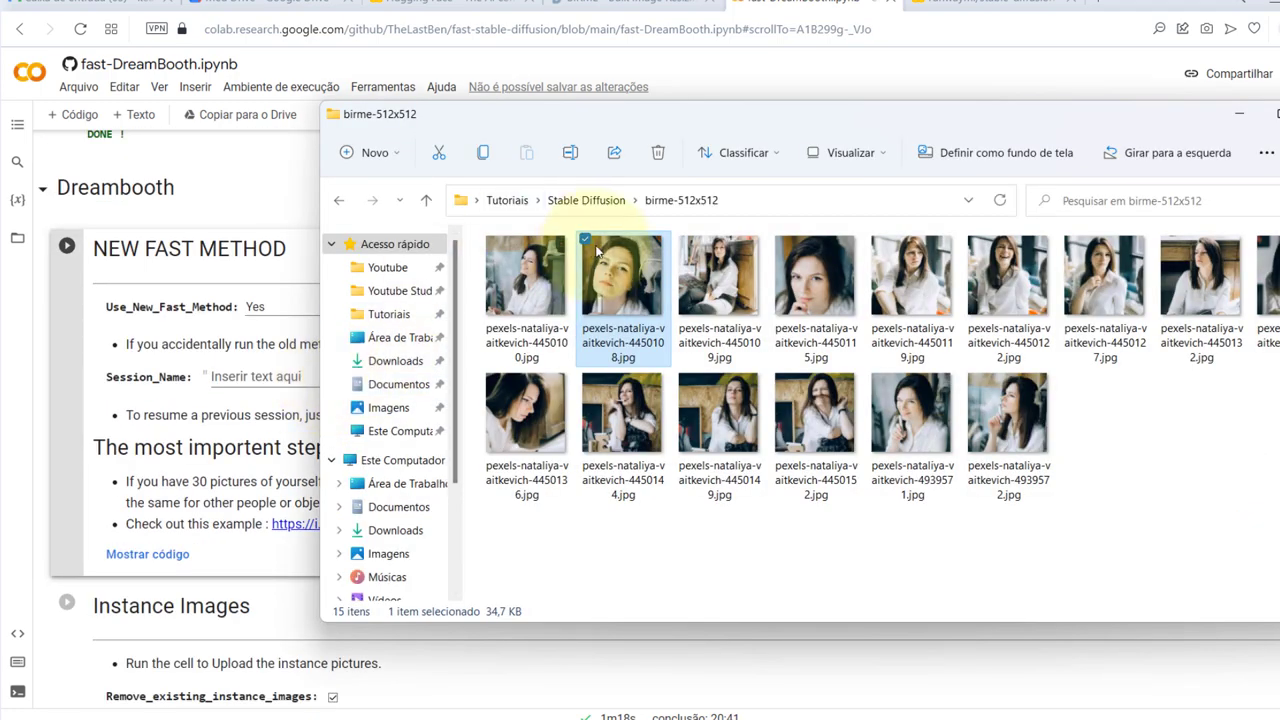
# Rename all 15 photos in birme-512x512 to landoregfqerfasf (1)–(15)
pyautogui.click(538, 288)
pyautogui.hotkey('ctrl', 'a')
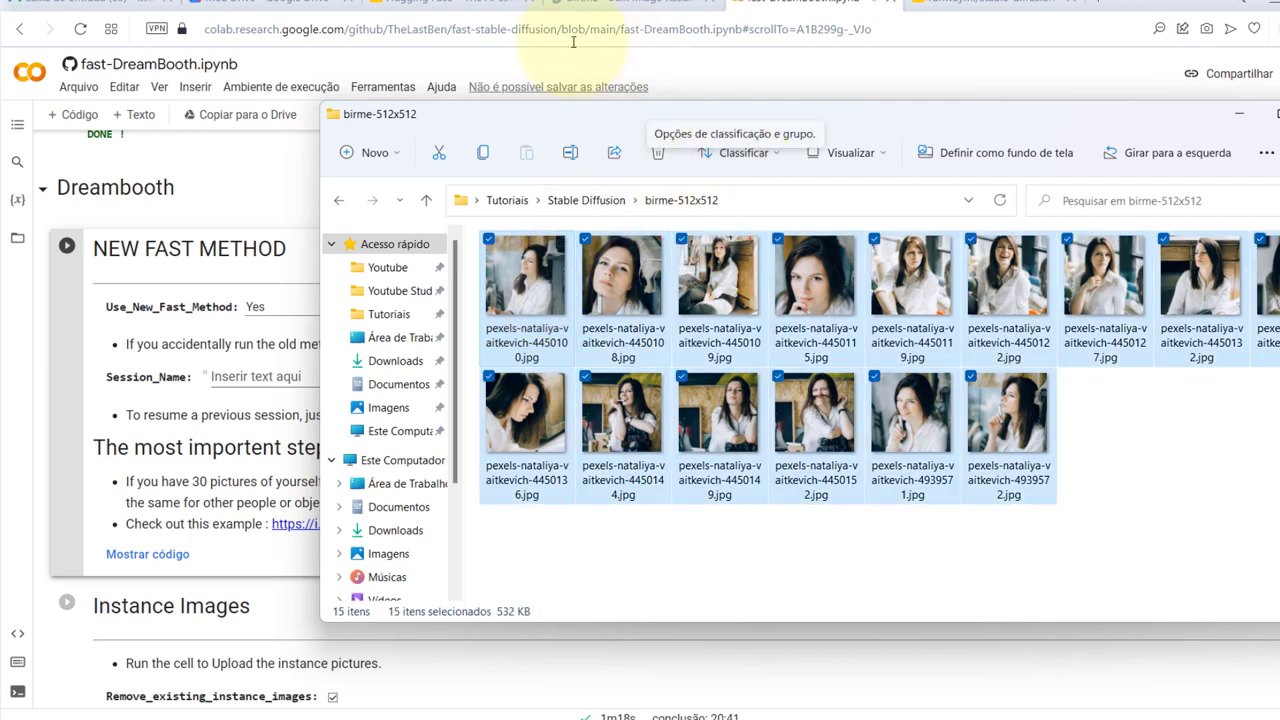
pyautogui.rightClick(540, 290)
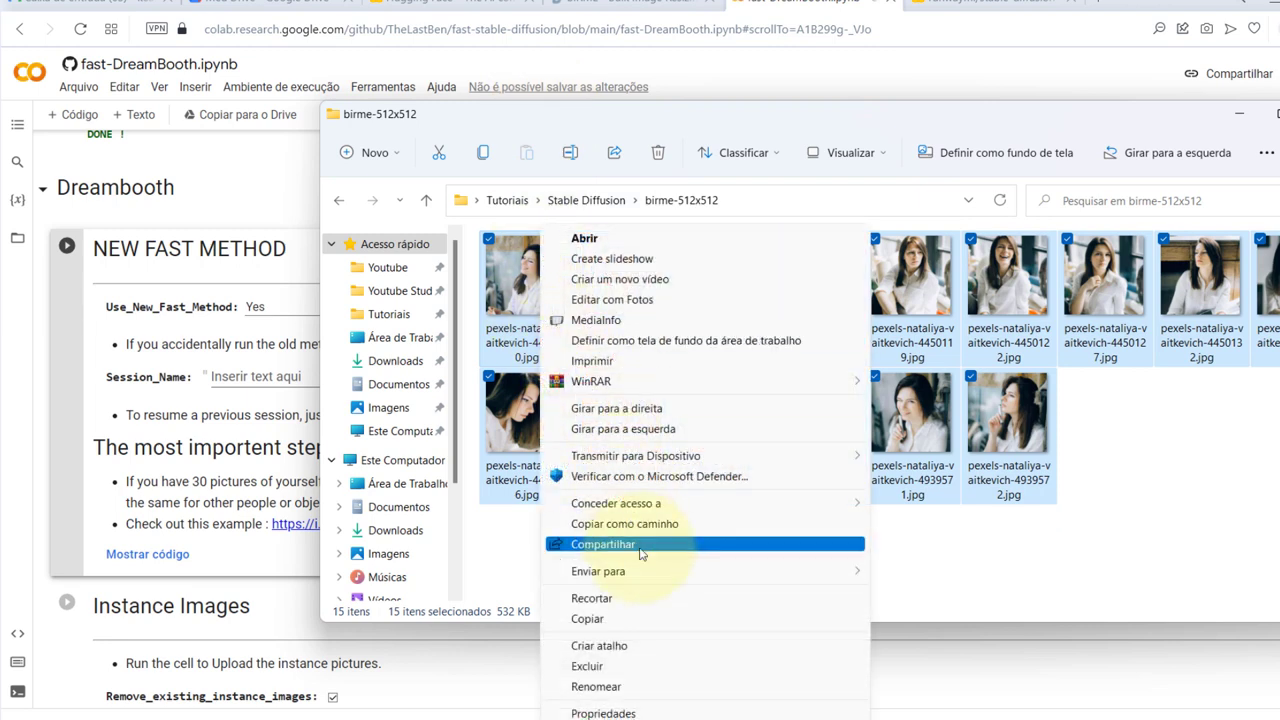
pyautogui.click(660, 689)
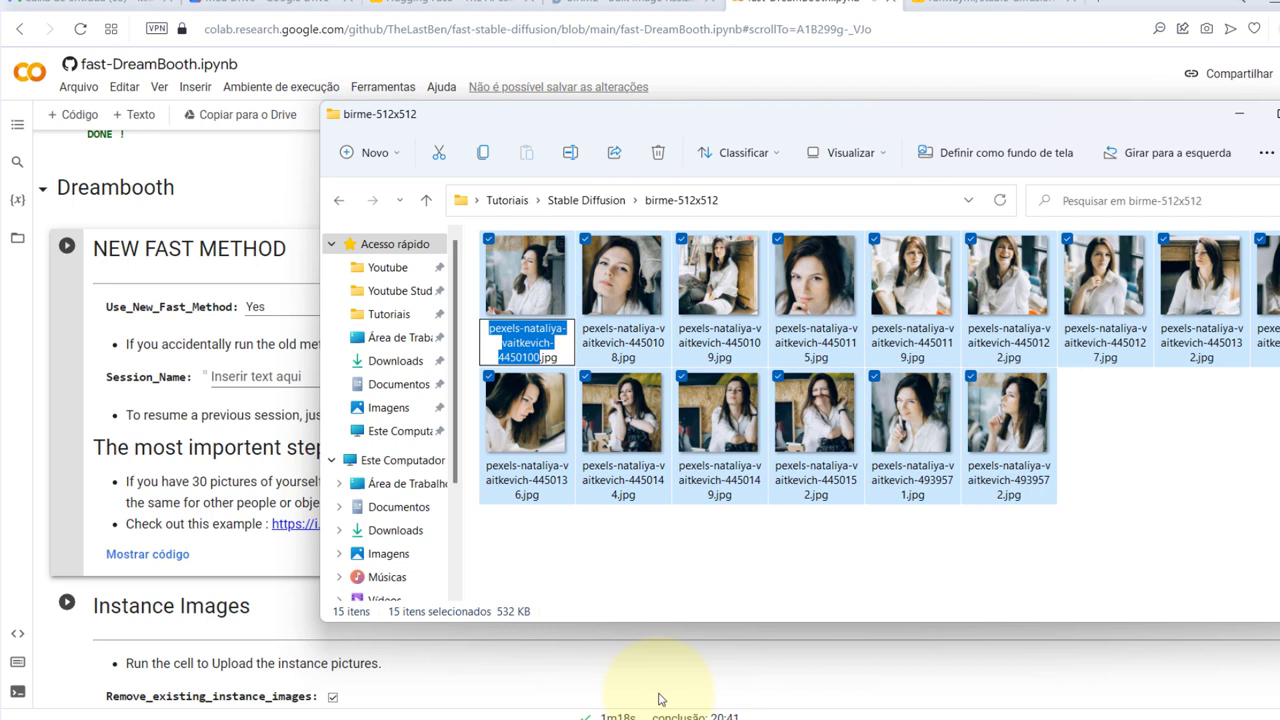
pyautogui.write('landore')
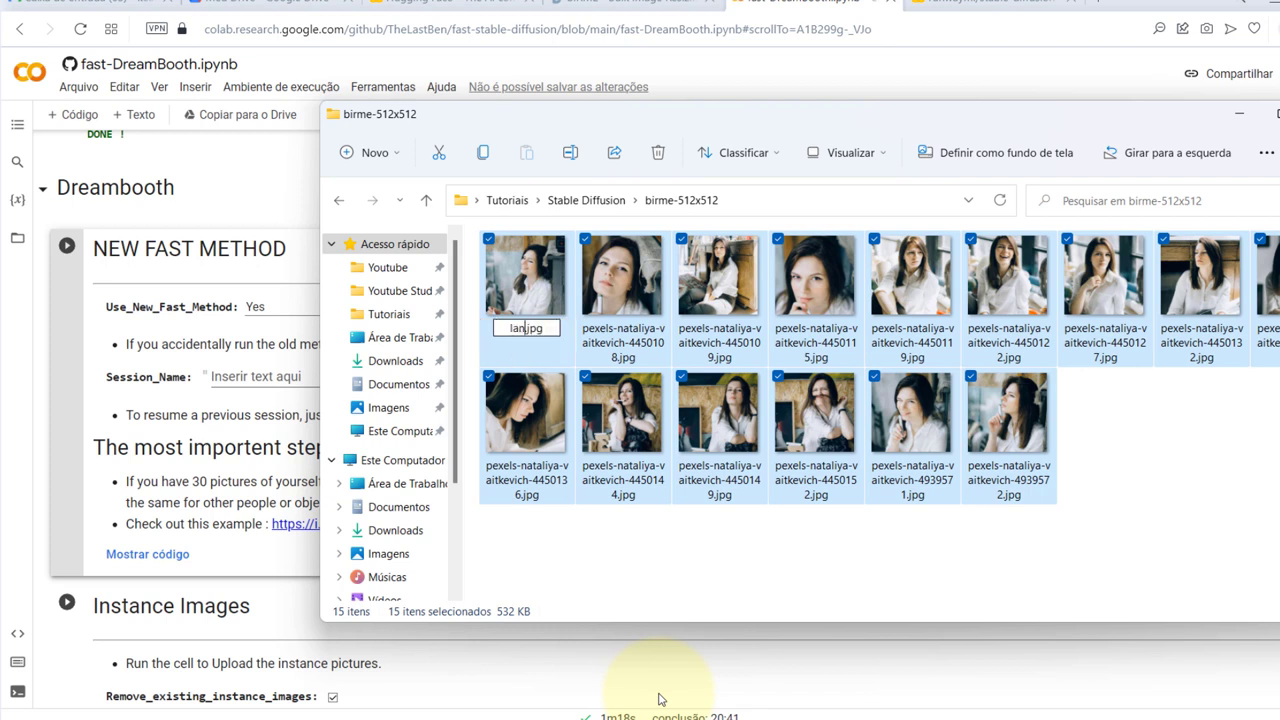
pyautogui.write('gfqerfasf')
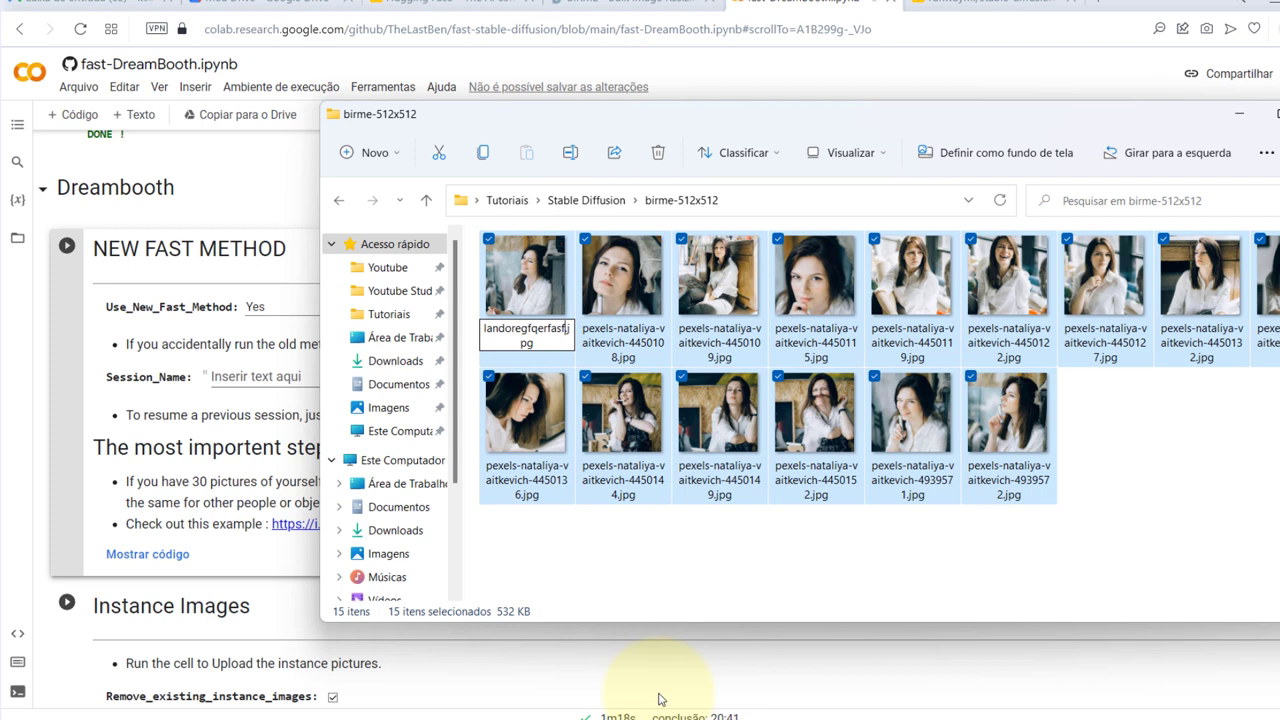
pyautogui.press('Return')
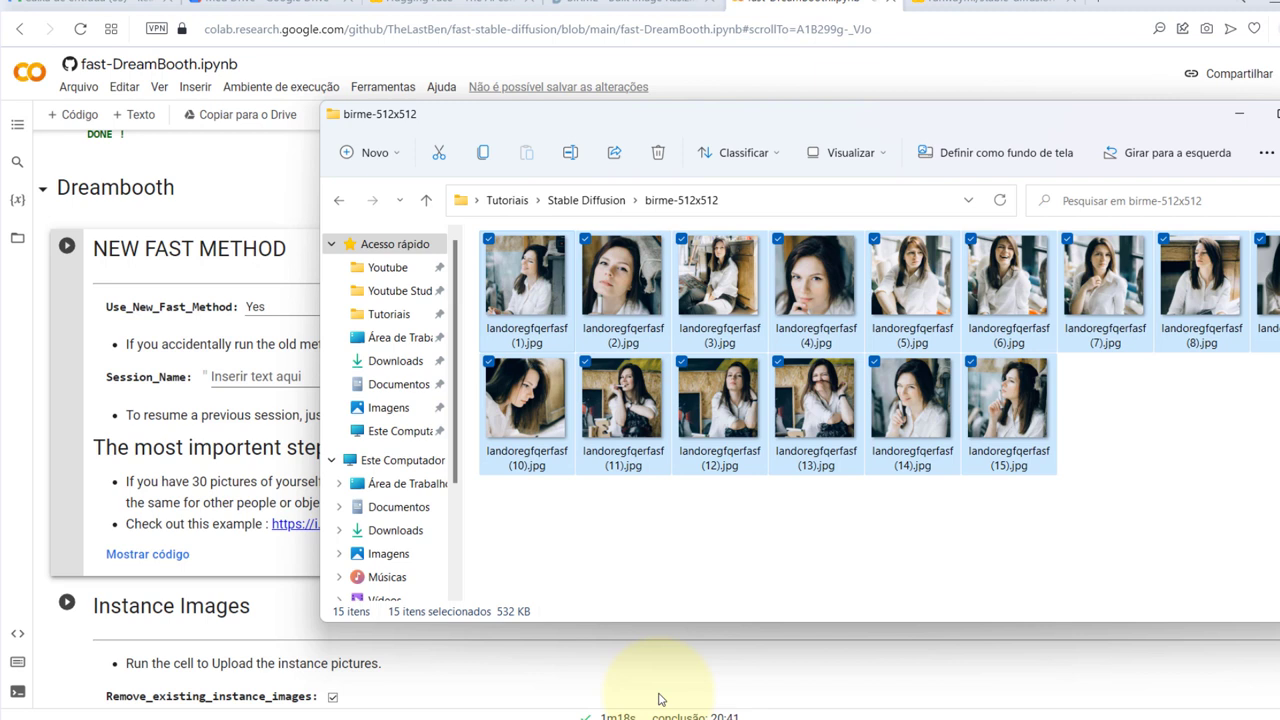
# Copy the identifier landoregfqerfasf from the first photo's name and close Explorer
pyautogui.press('Right')
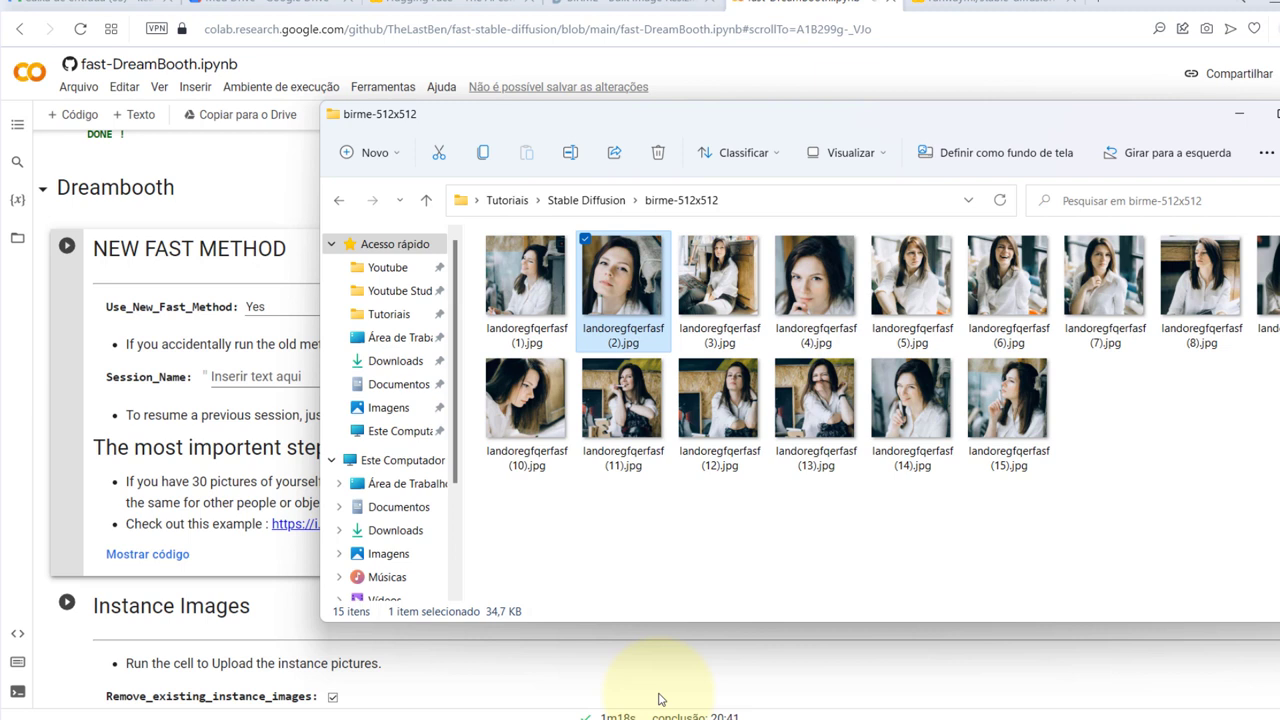
pyautogui.press('Left')
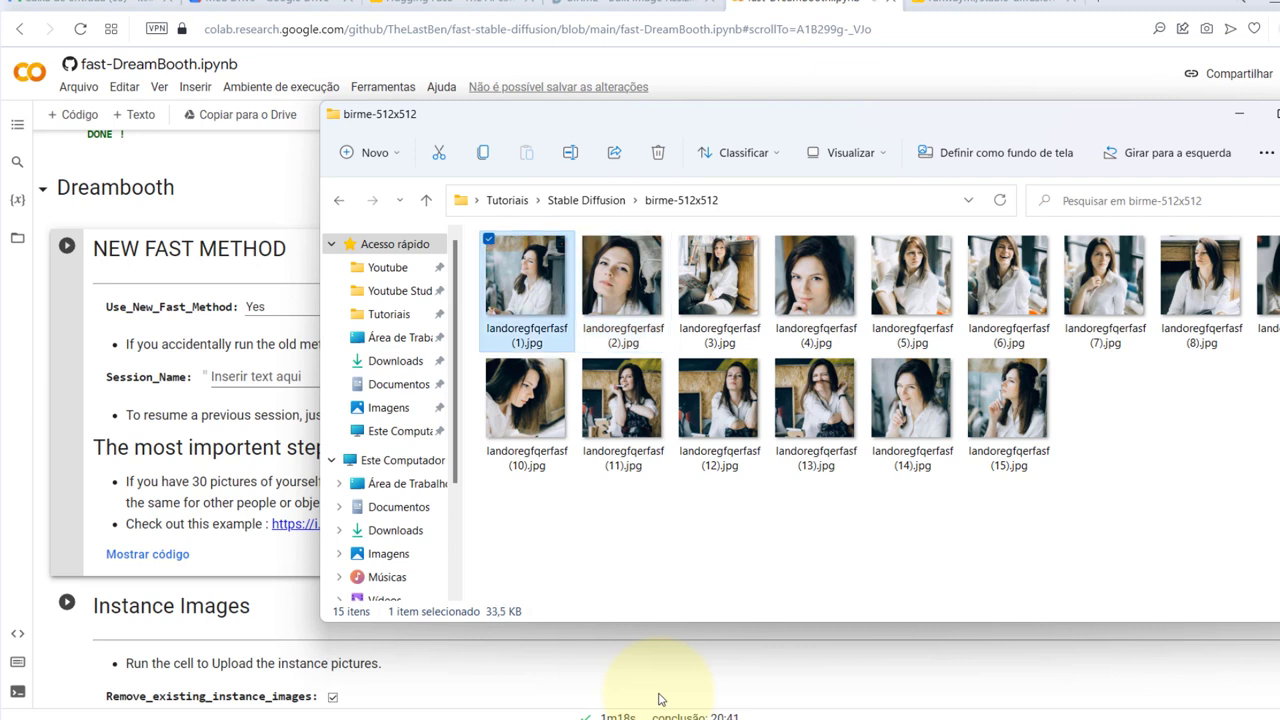
pyautogui.press('F2')
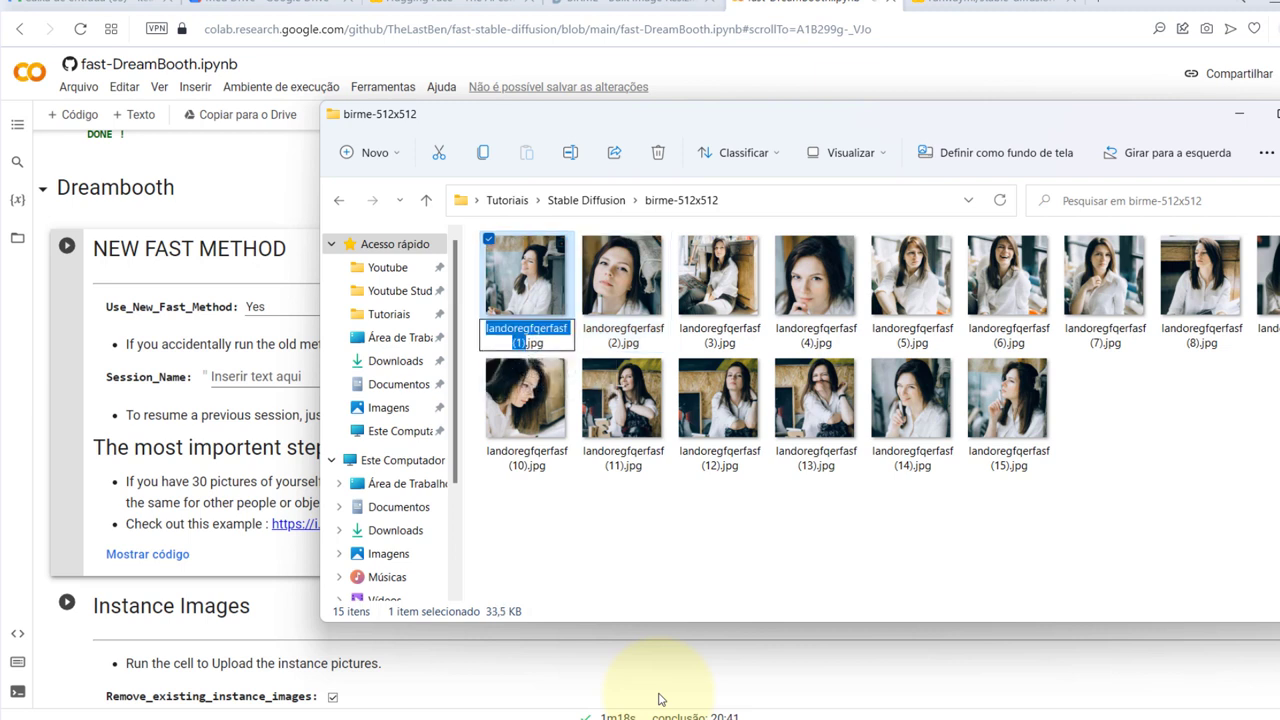
pyautogui.press('Home')
pyautogui.hotkey('ctrl', 'a')
pyautogui.press('Home')
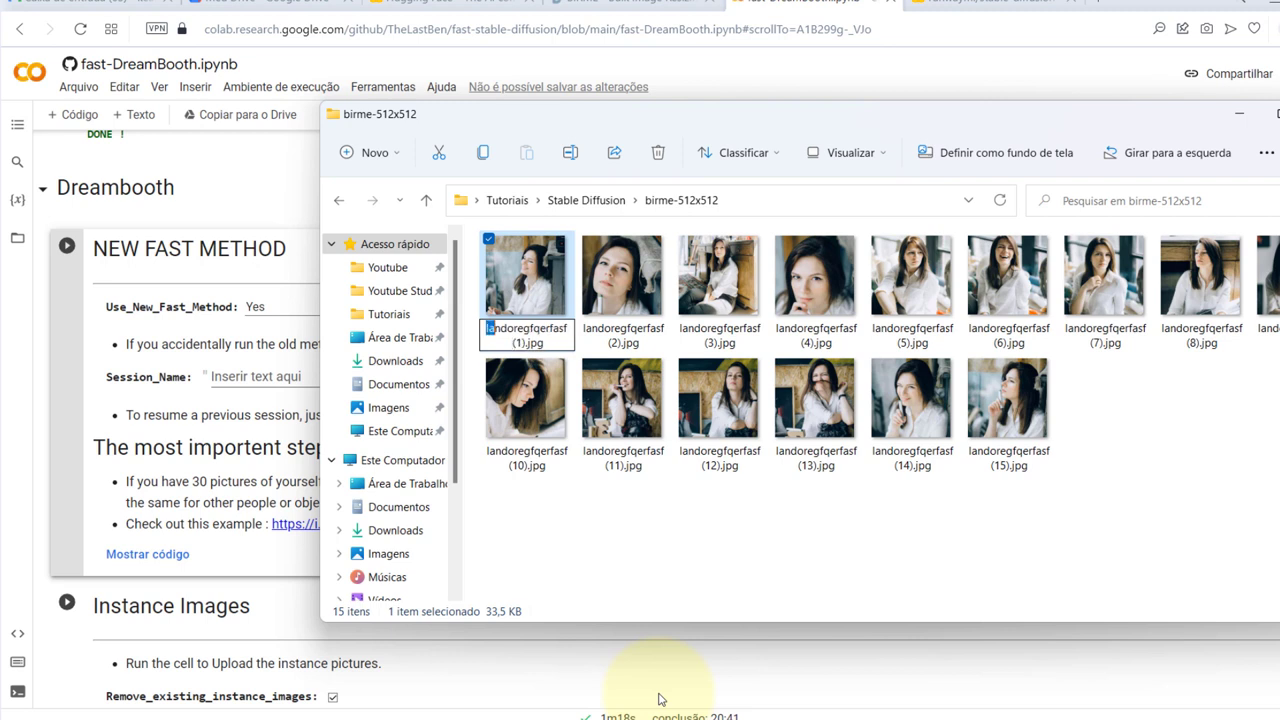
pyautogui.hotkey('ctrl', 'shift', 'Right')
pyautogui.hotkey('ctrl', 'c')
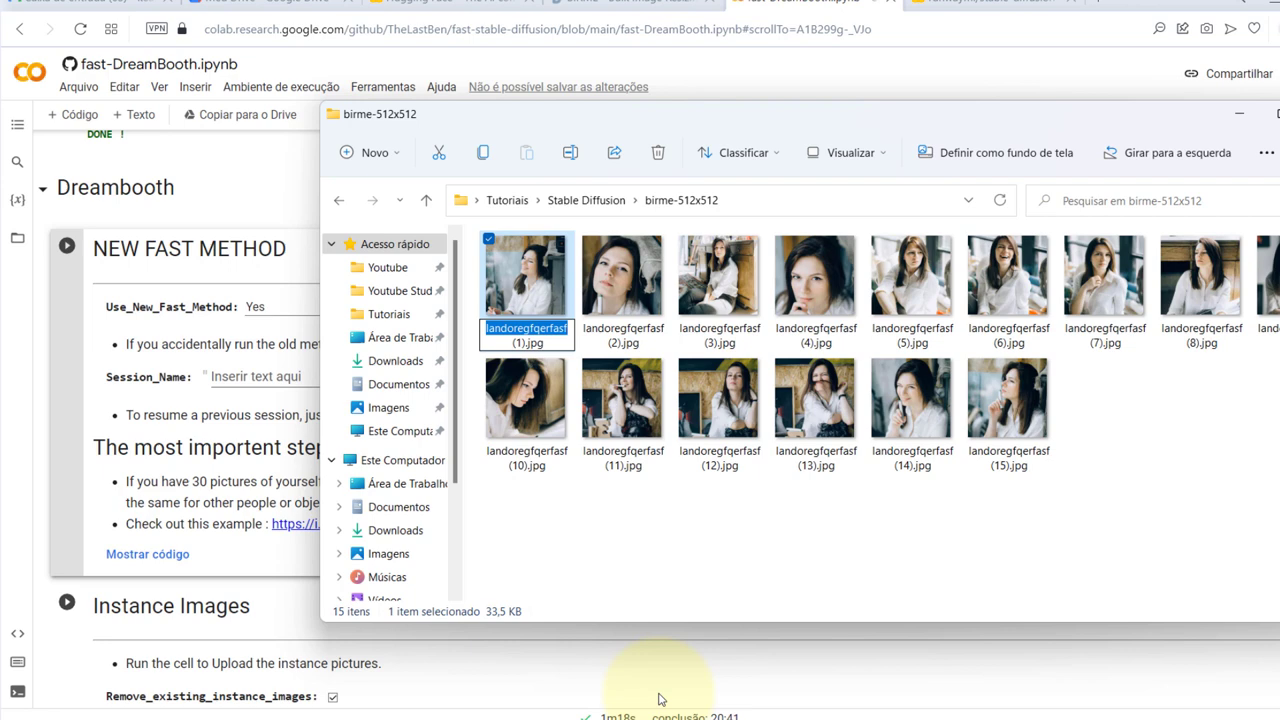
pyautogui.click(658, 697)
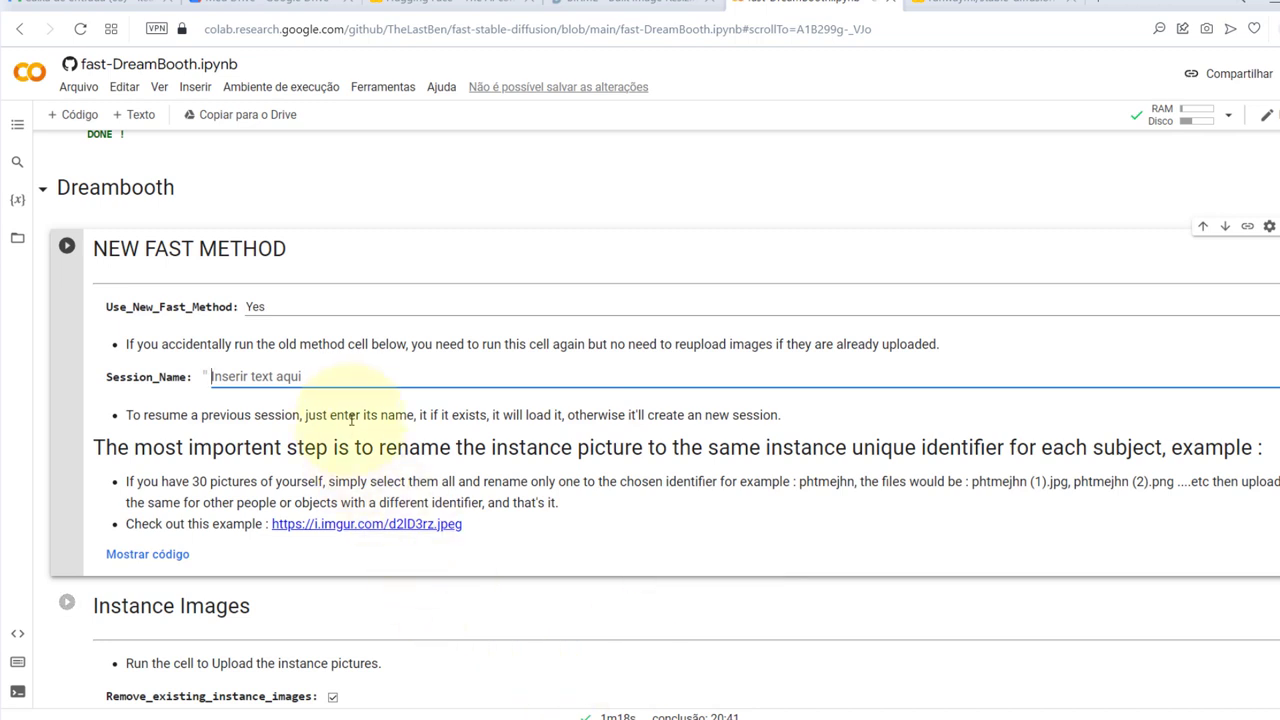
# Paste landoregfqerfasf as Session_Name and run the NEW FAST METHOD cell to create the session
pyautogui.hotkey('ctrl', 'v')
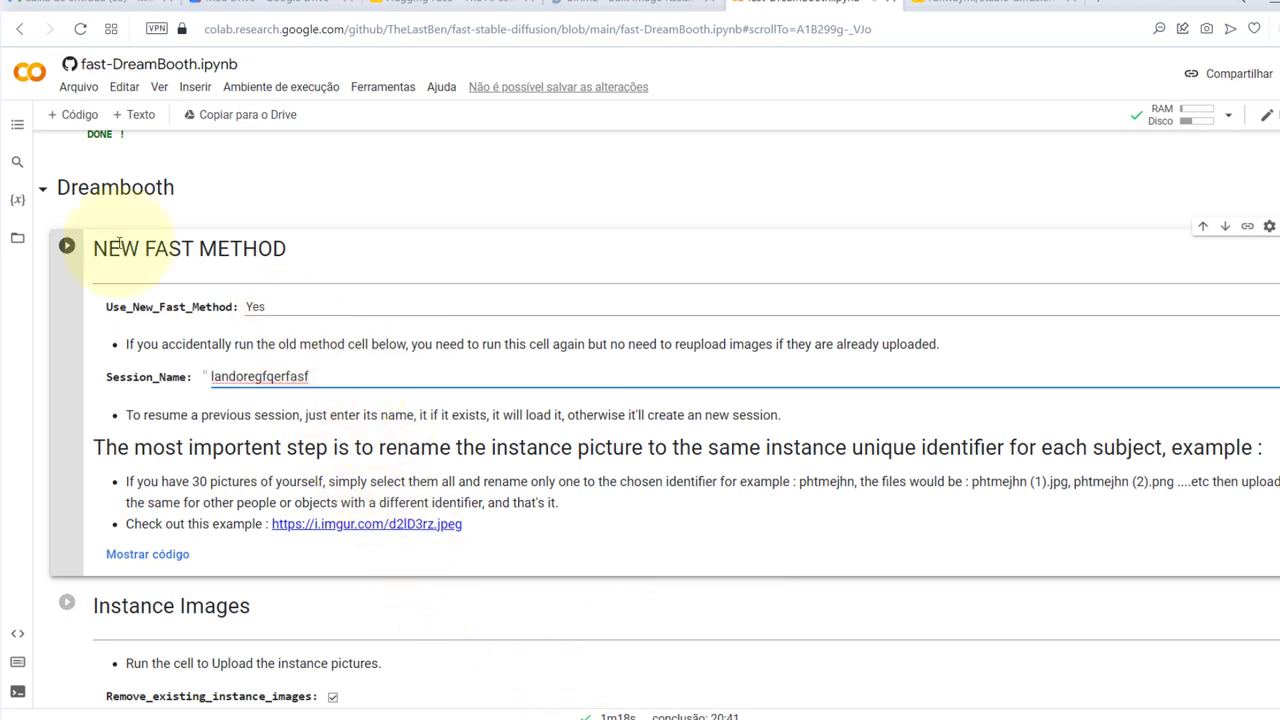
pyautogui.click(113, 365)
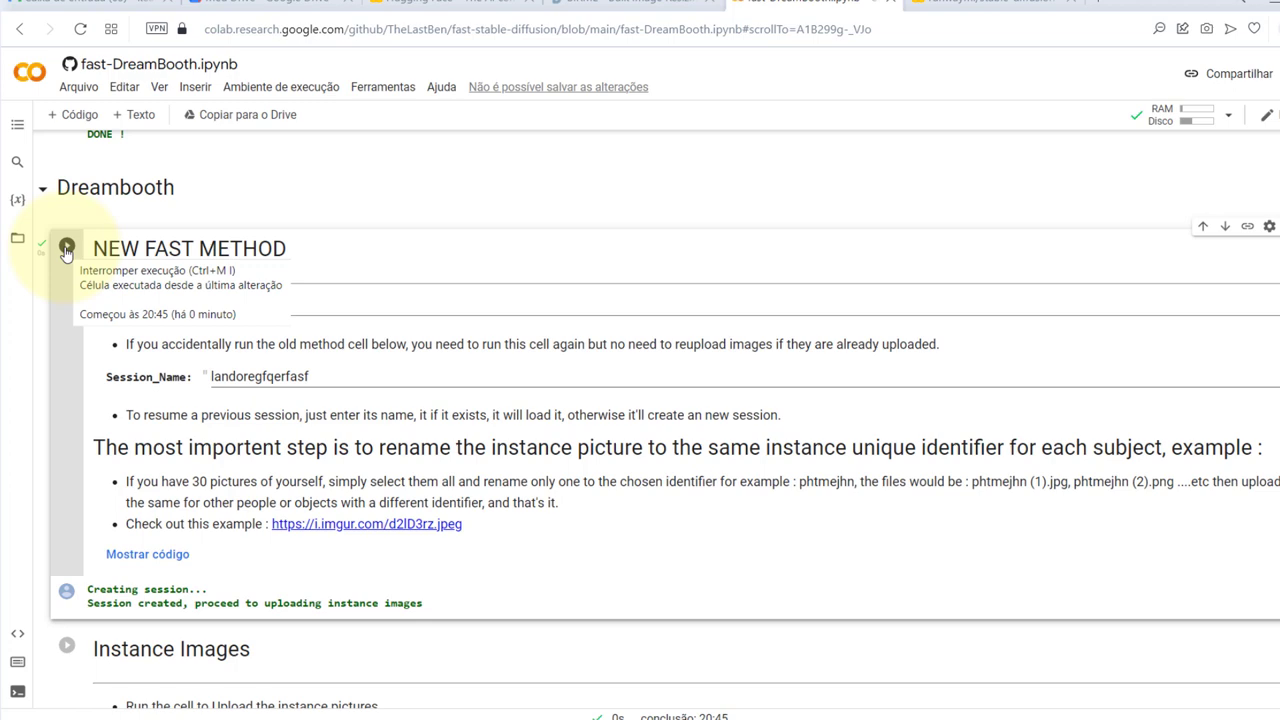
pyautogui.scroll(-1, 210, 340)
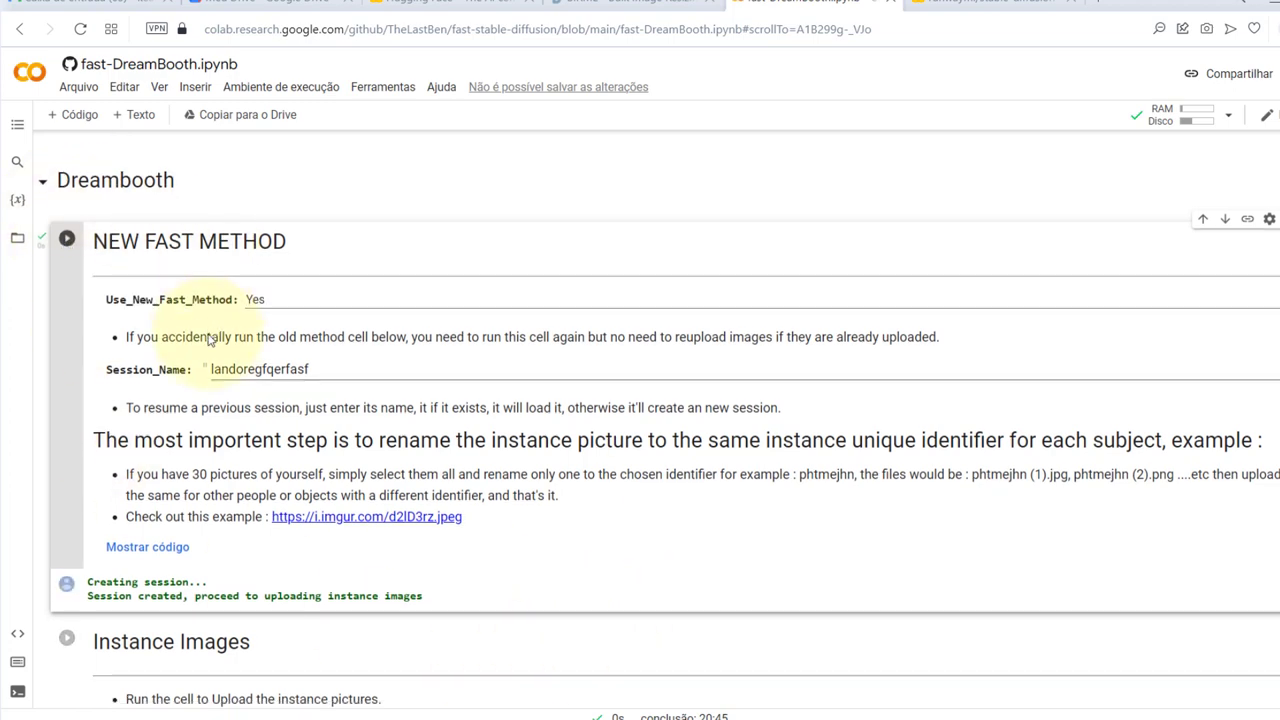
pyautogui.scroll(-4, 205, 335)
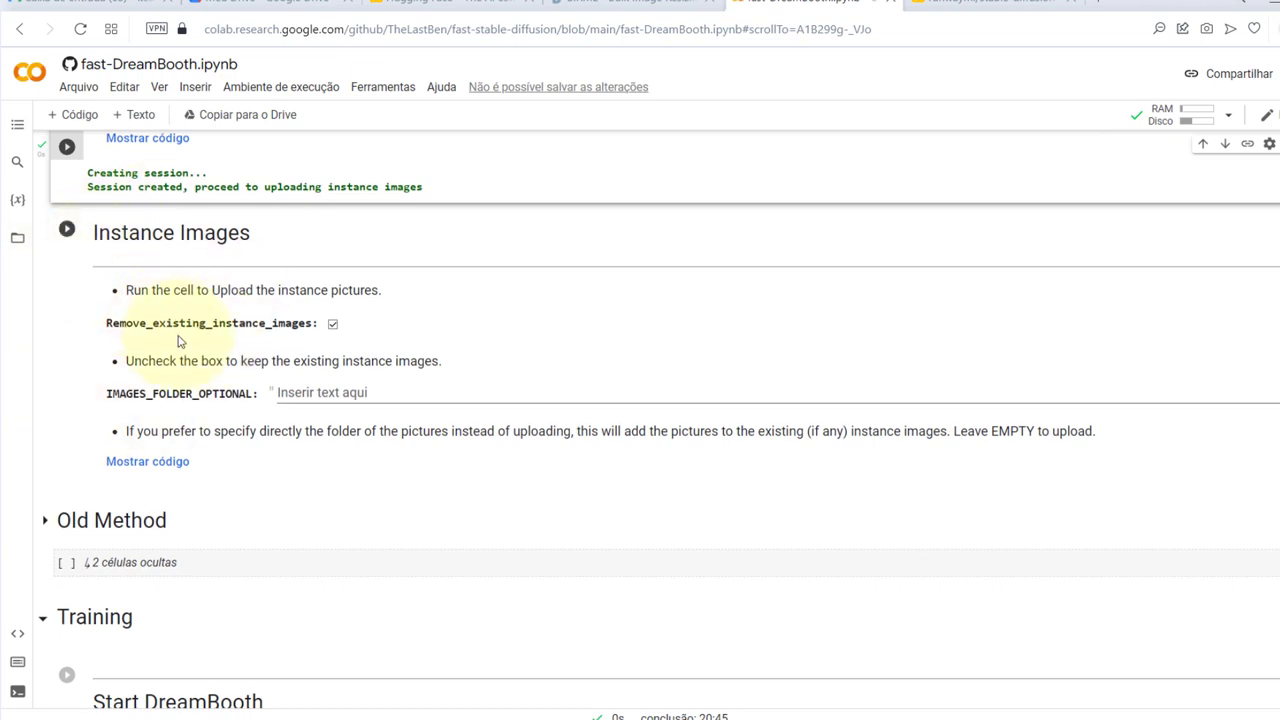
# Run the Instance Images cell and upload all 15 photos from birme-512x512
pyautogui.click(67, 232)
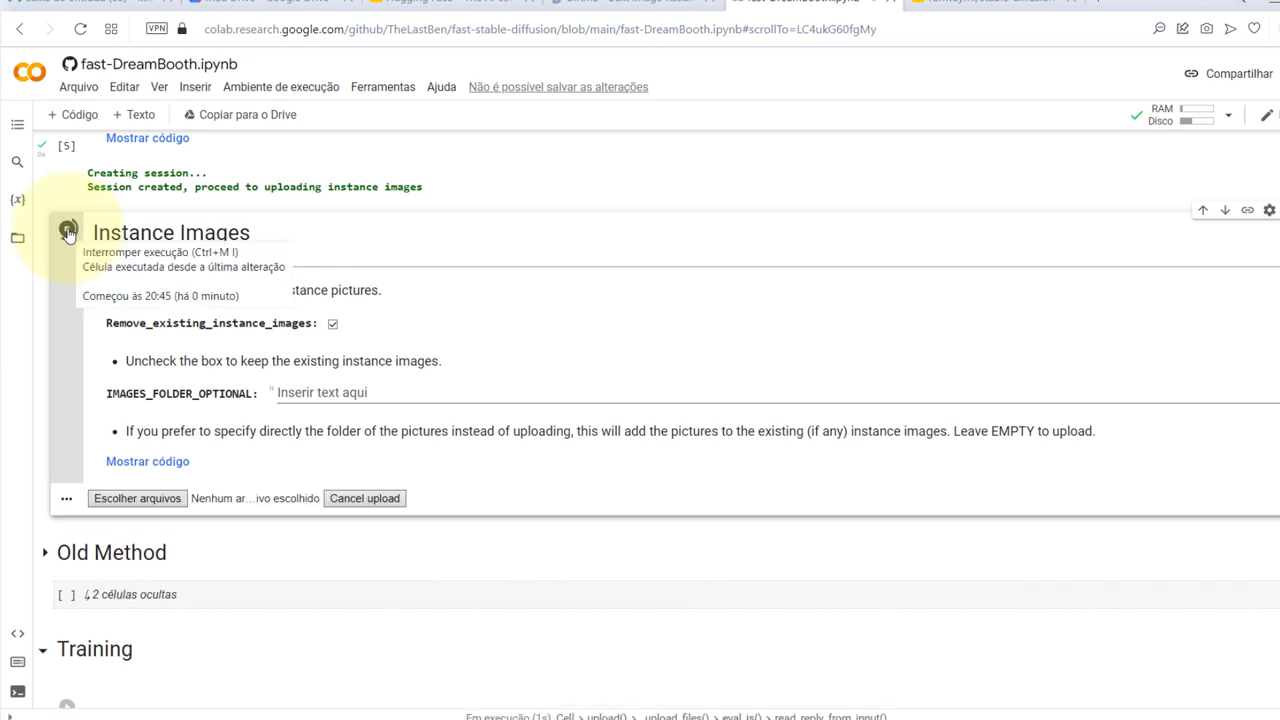
pyautogui.click(164, 499)
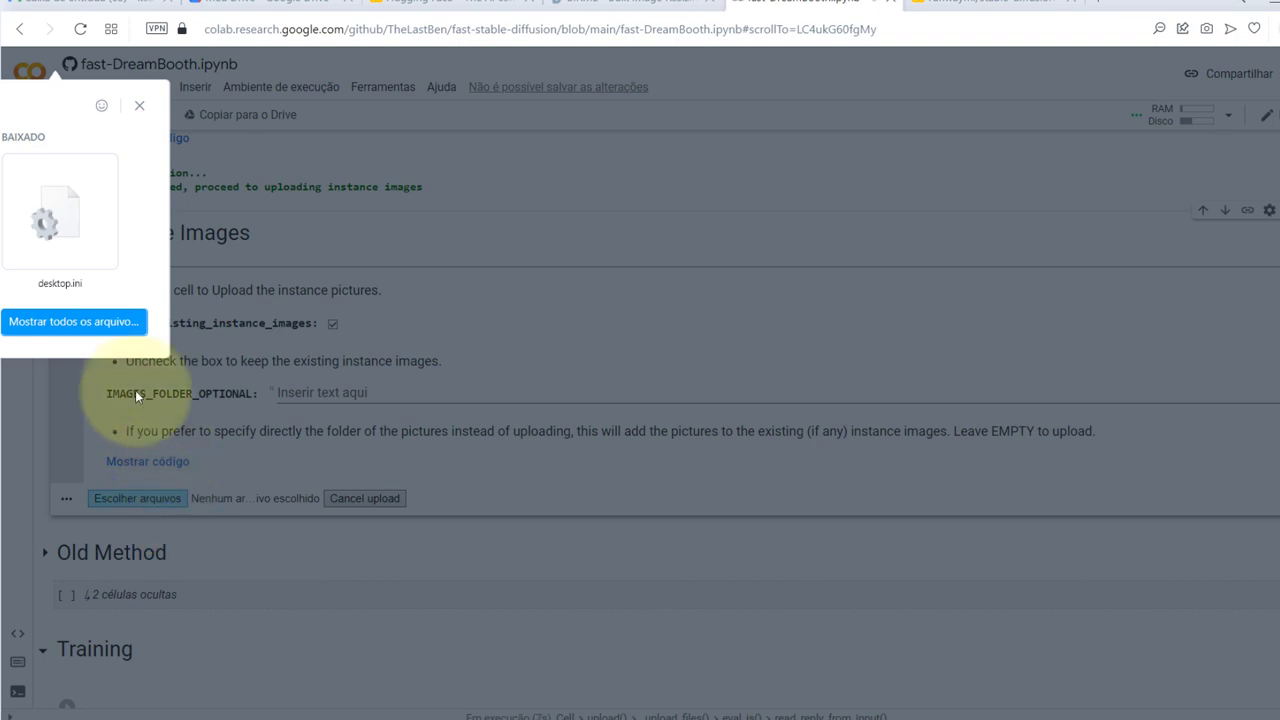
pyautogui.click(80, 320)
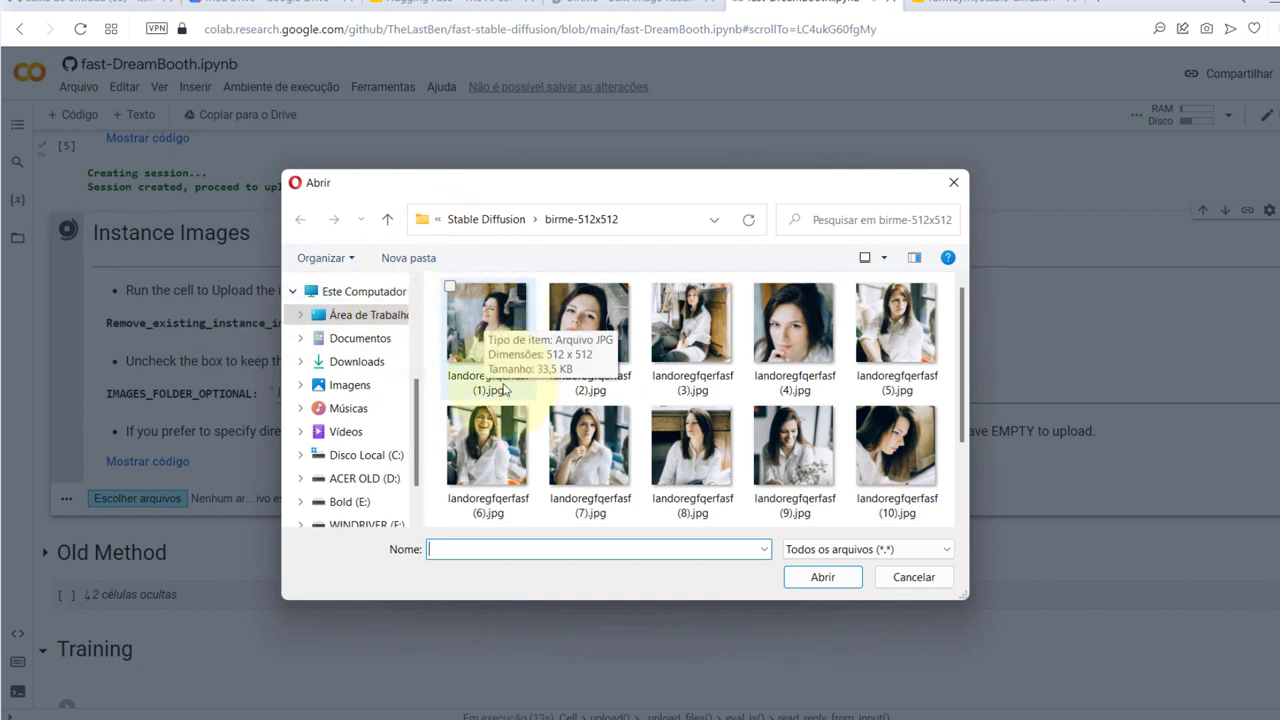
pyautogui.click(505, 390)
pyautogui.scroll(-2, 505, 390)
pyautogui.scroll(2, 505, 390)
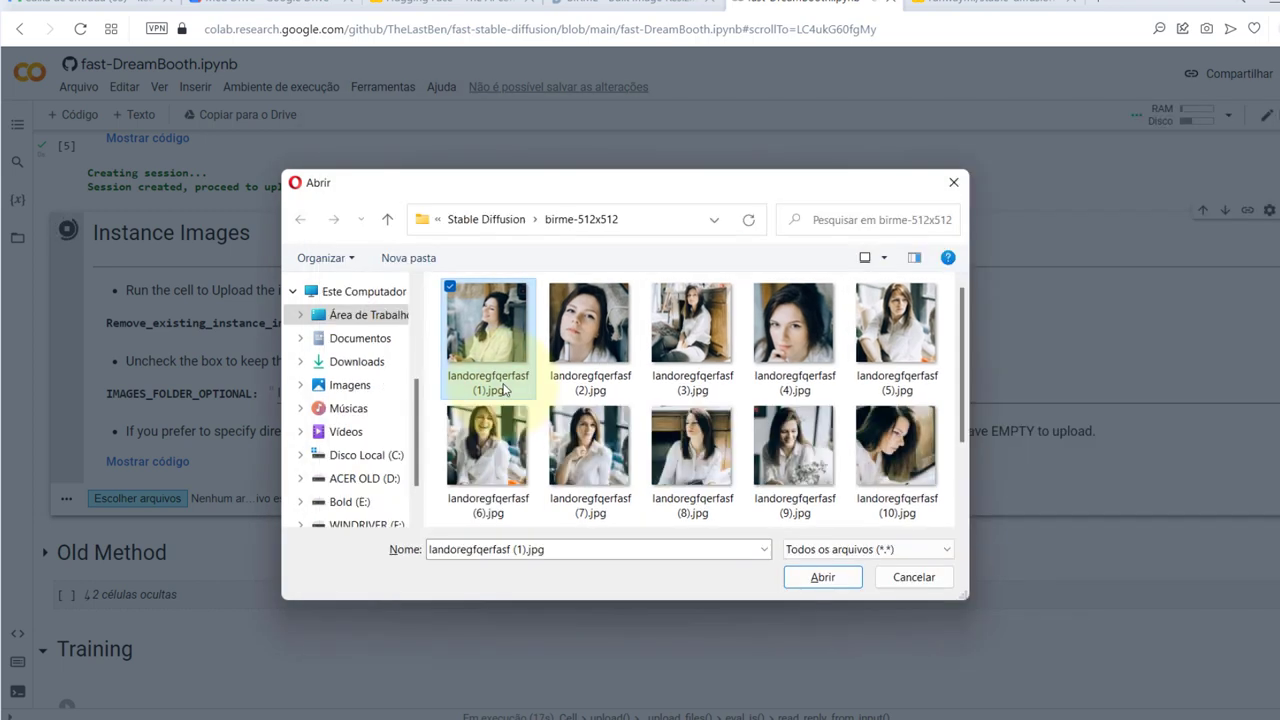
pyautogui.hotkey('ctrl', 'a')
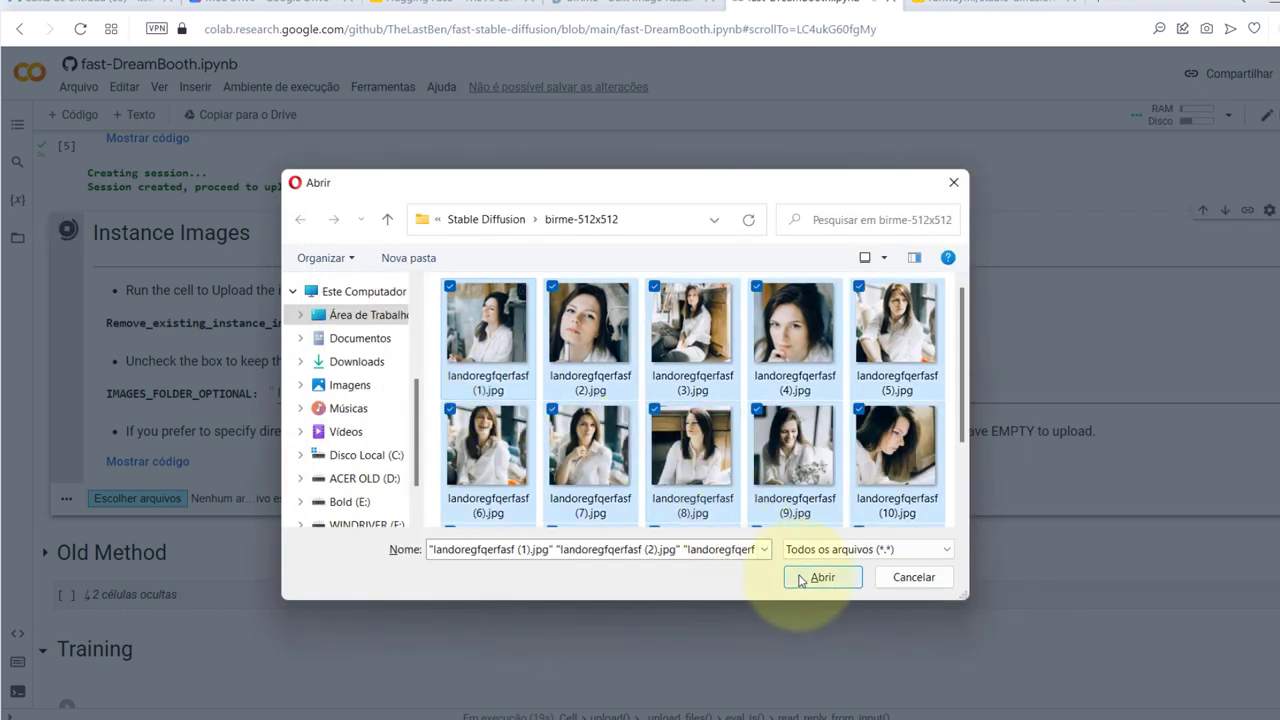
pyautogui.click(822, 577)
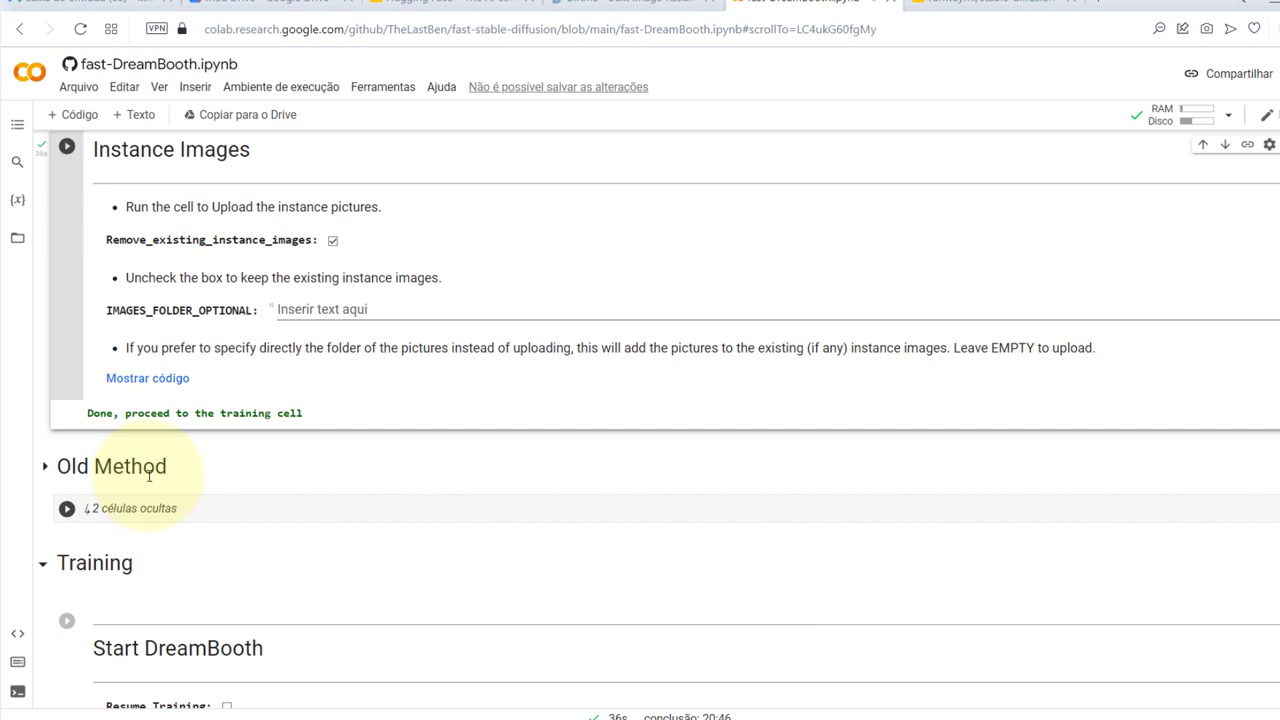
# Change Training_Steps in the Start DreamBooth cell from 3000 to 500
pyautogui.scroll(-4, 148, 475)
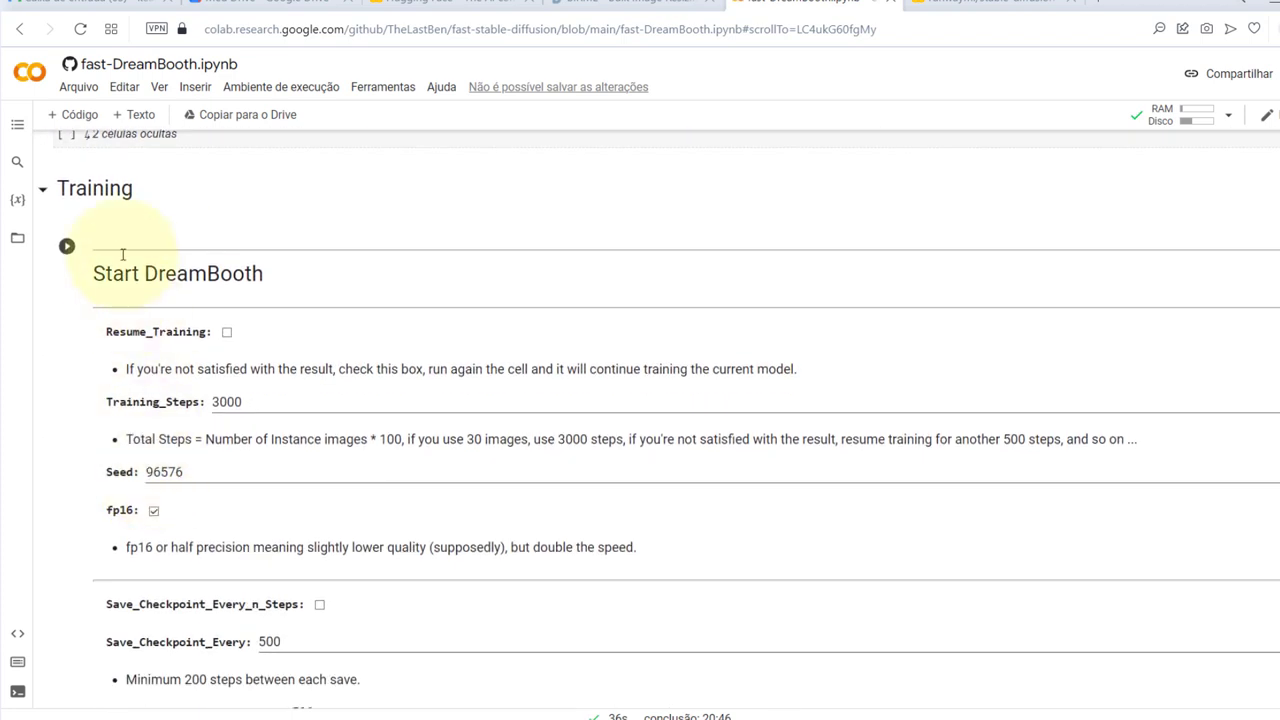
pyautogui.click(261, 399)
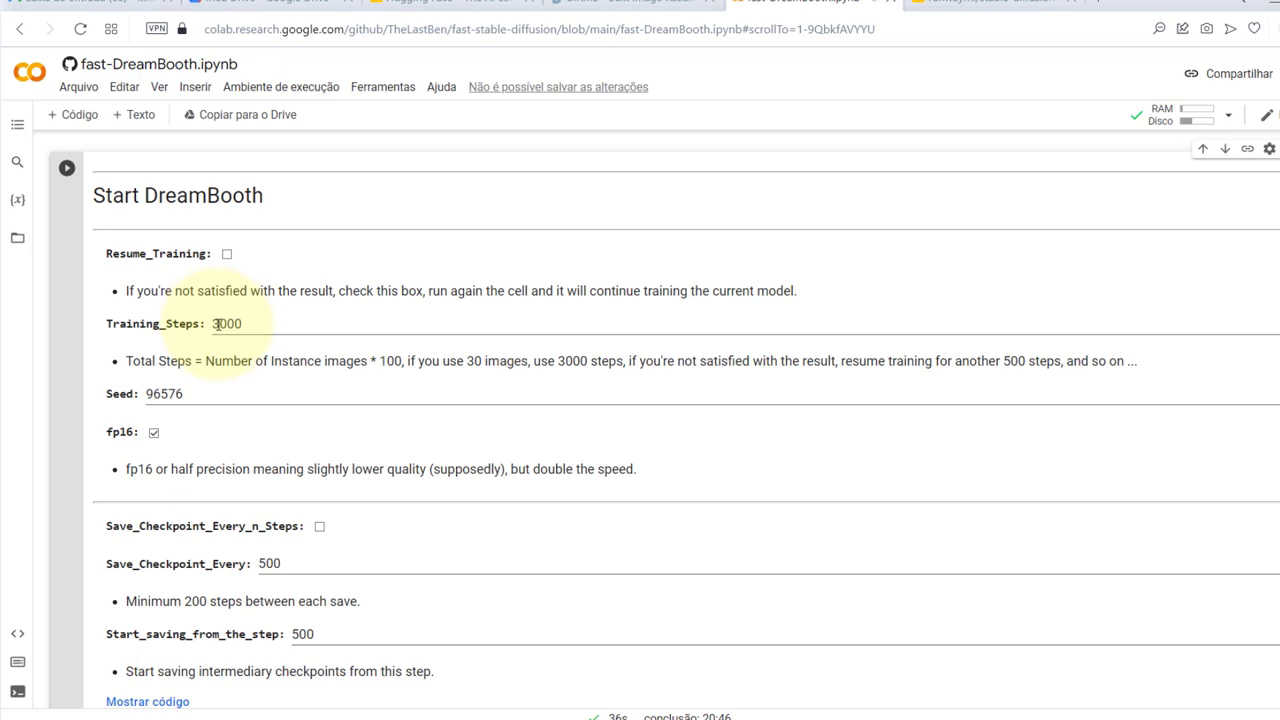
pyautogui.click(217, 324)
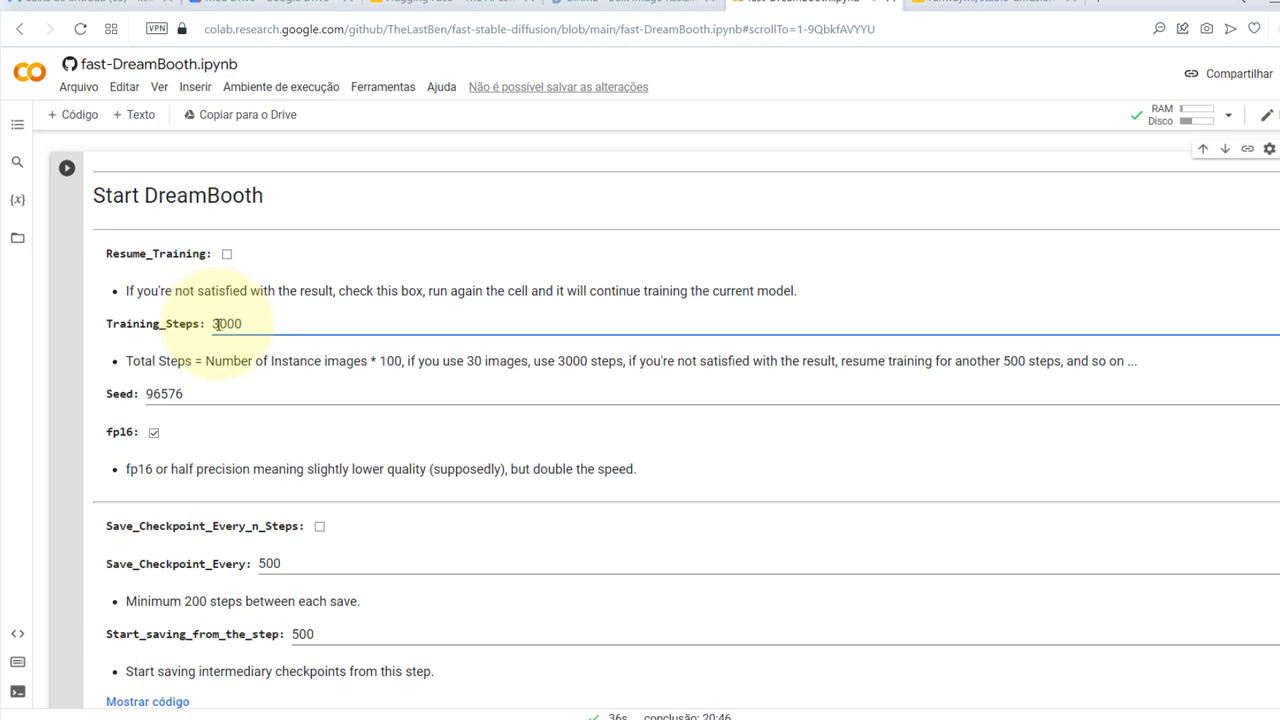
pyautogui.press('BackSpace')
pyautogui.write('5')
pyautogui.press('Delete')
pyautogui.click(247, 298)
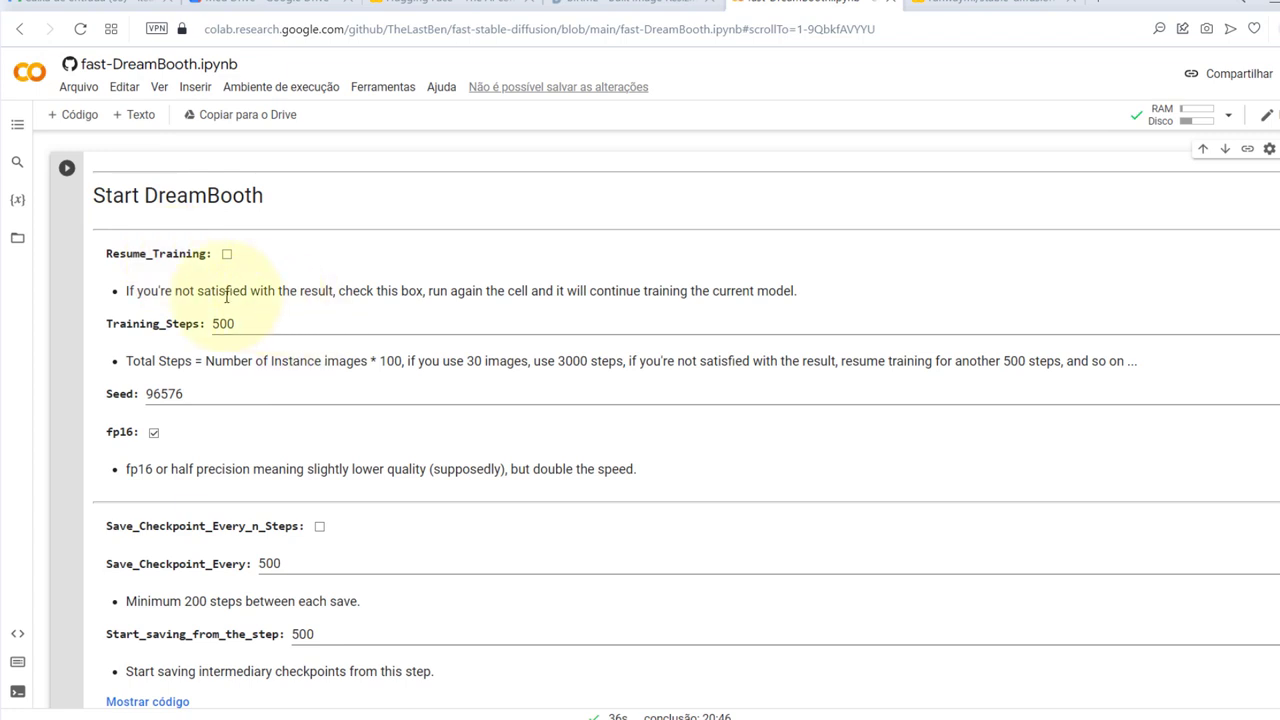
pyautogui.scroll(-3, 210, 292)
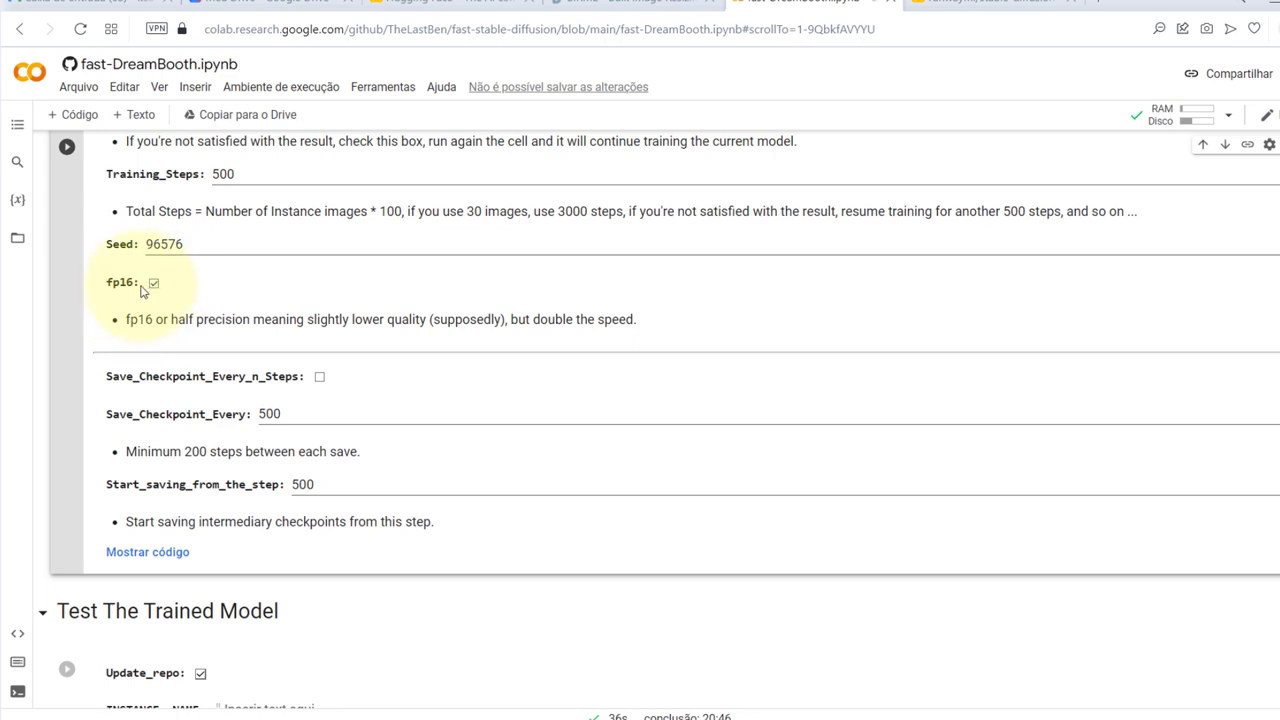
pyautogui.click(153, 286)
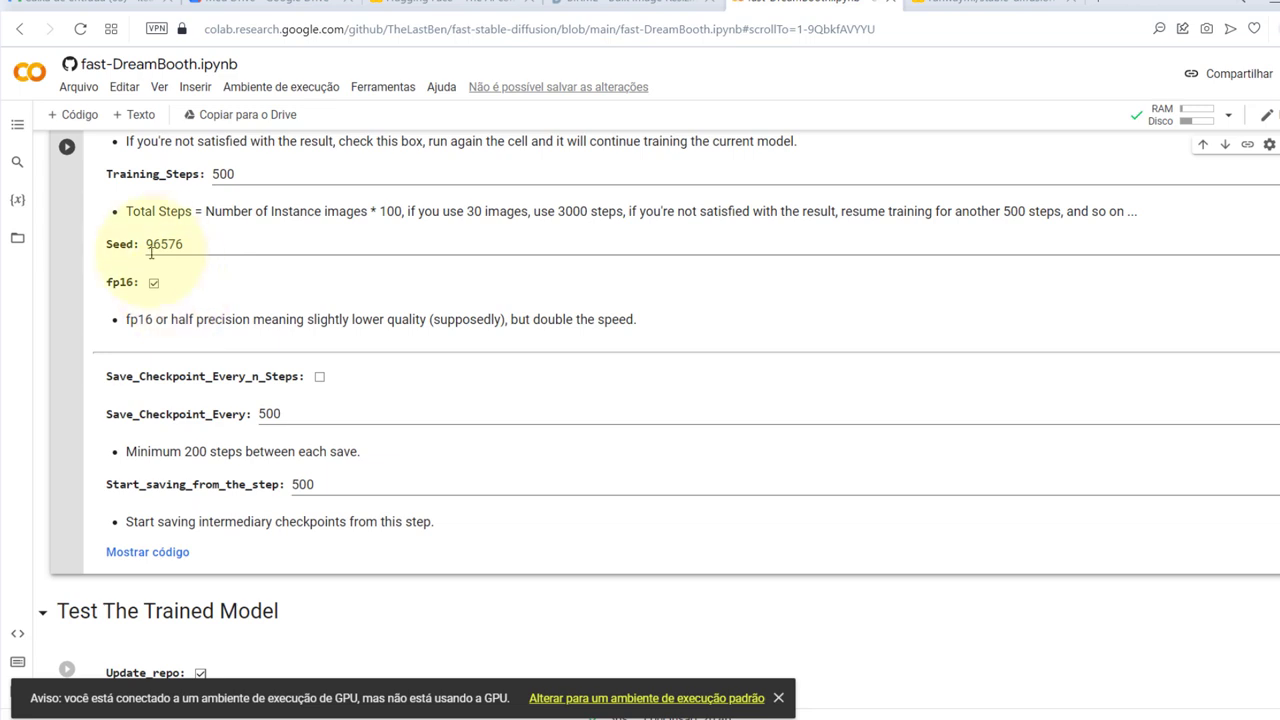
pyautogui.scroll(1, 157, 246)
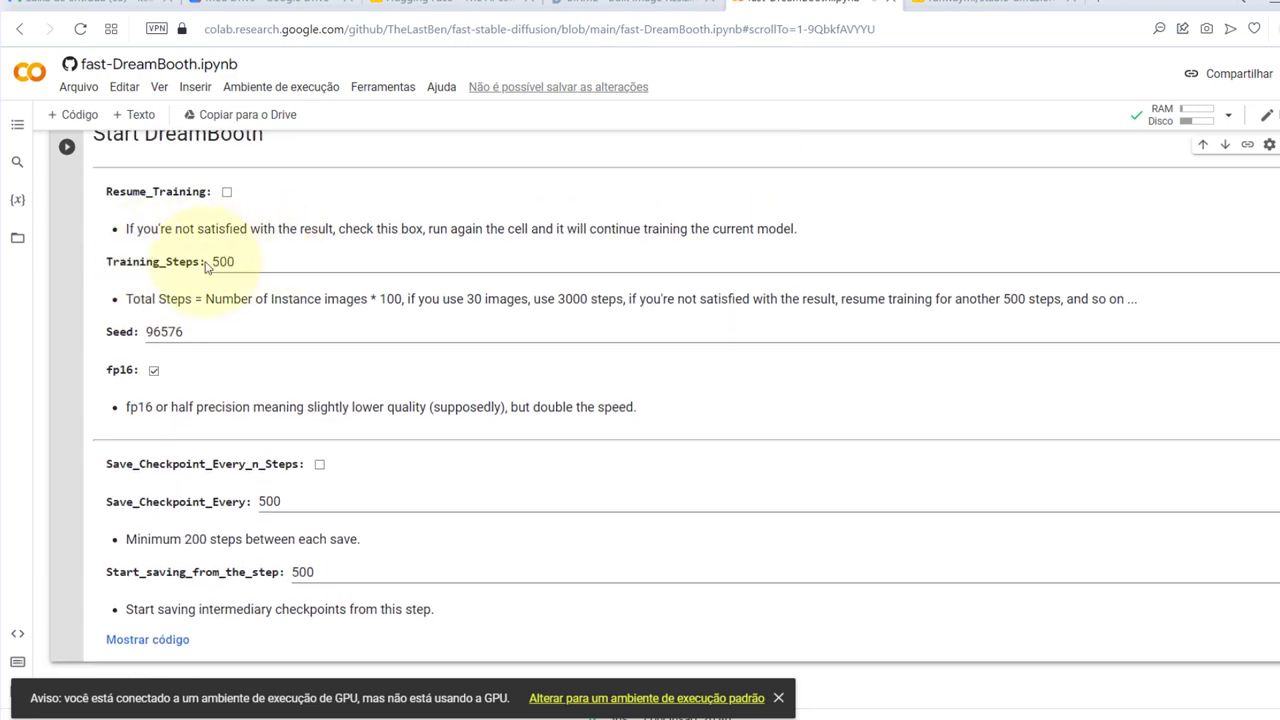
pyautogui.scroll(-1, 80, 178)
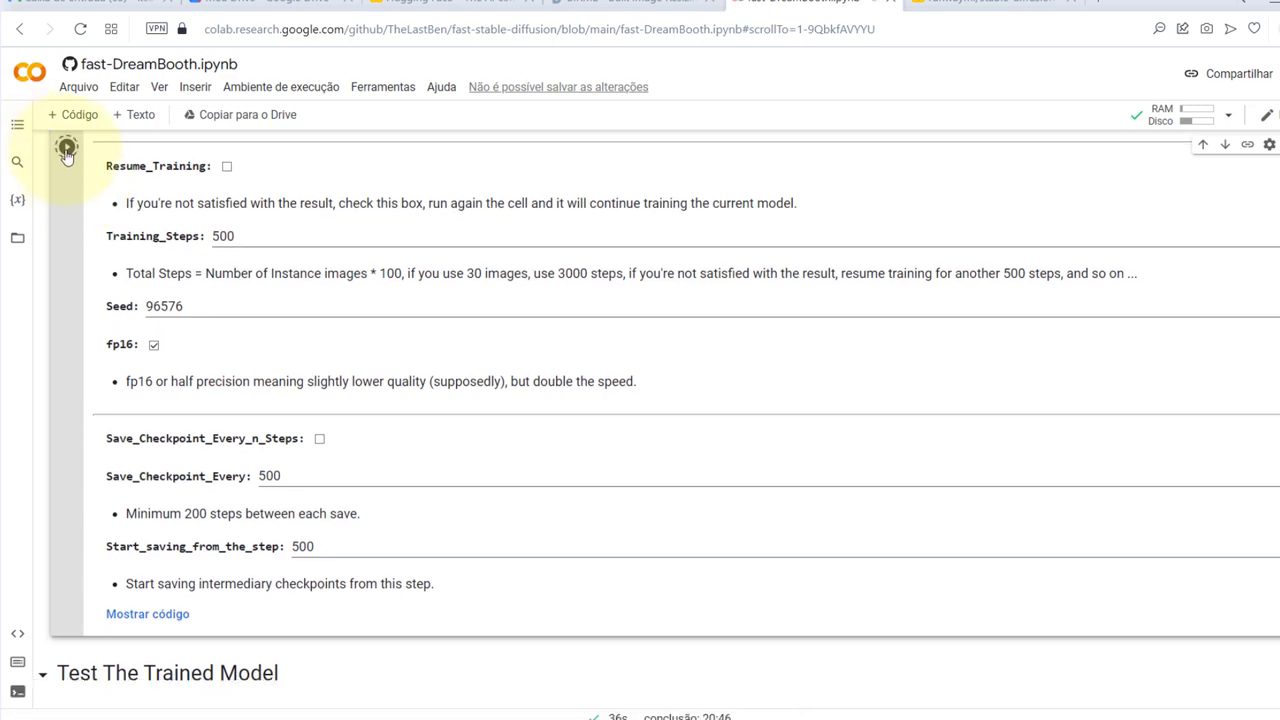
# Start the 500-step DreamBooth training run
pyautogui.click(67, 150)
pyautogui.scroll(-3, 67, 148)
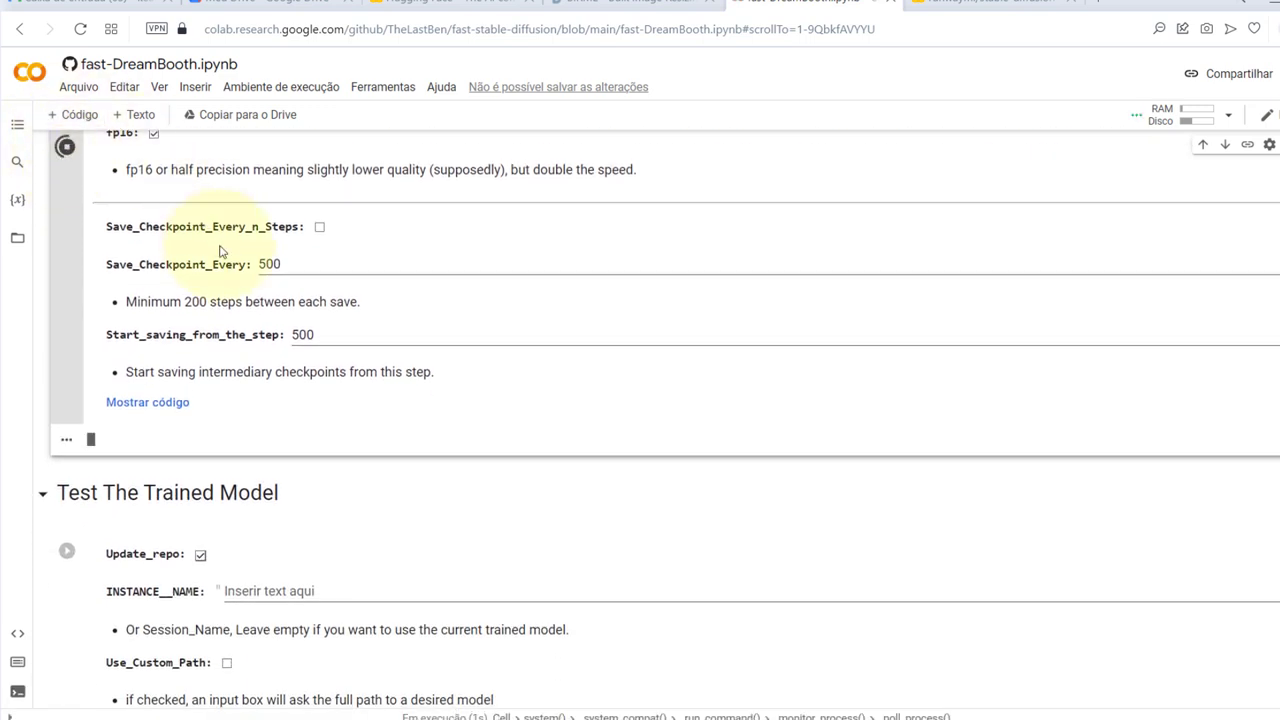
pyautogui.scroll(-1, 227, 267)
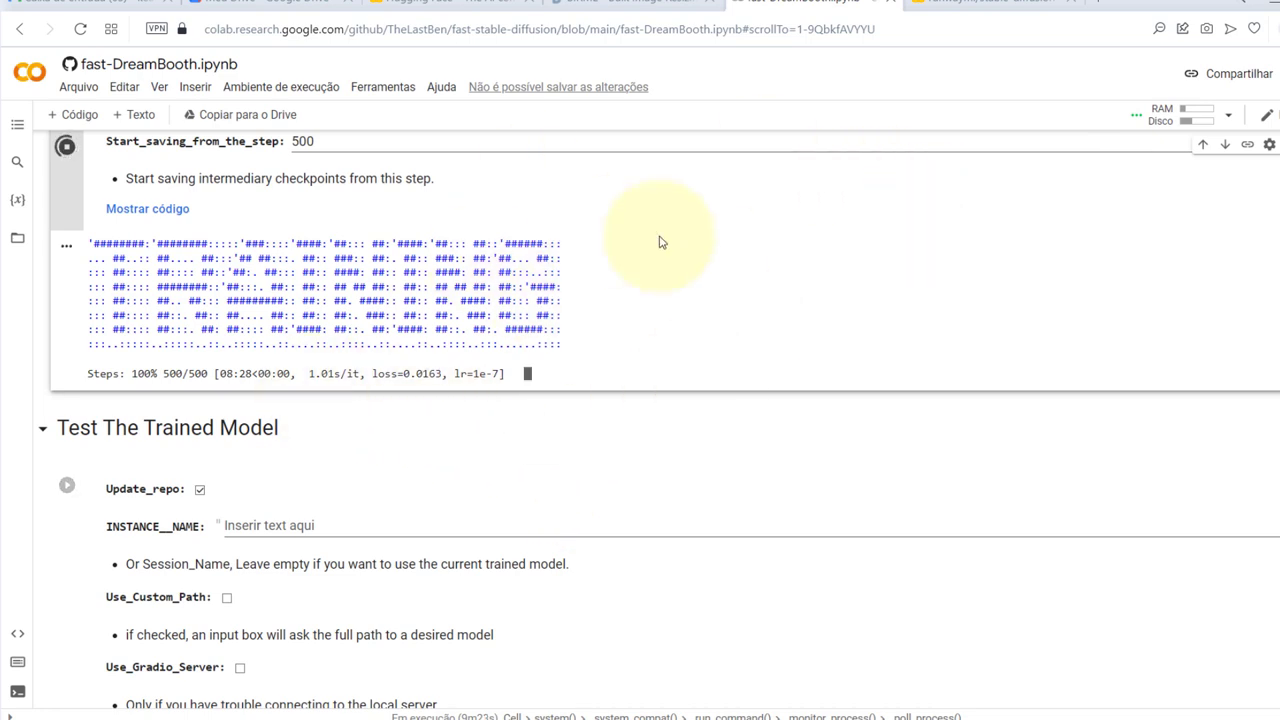
# After training reports DONE, check the saved CKPT in Google Drive's Fast-Dreambooth folder
pyautogui.doubleClick(666, 429)
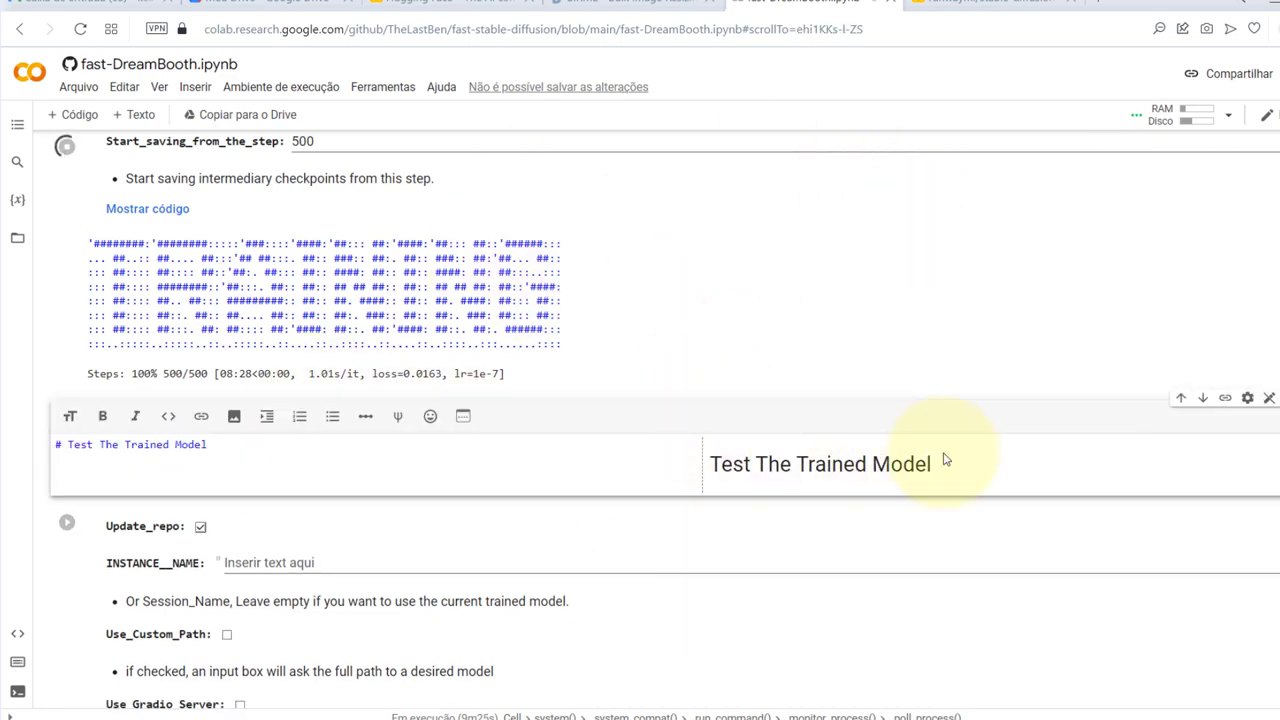
pyautogui.tripleClick(991, 466)
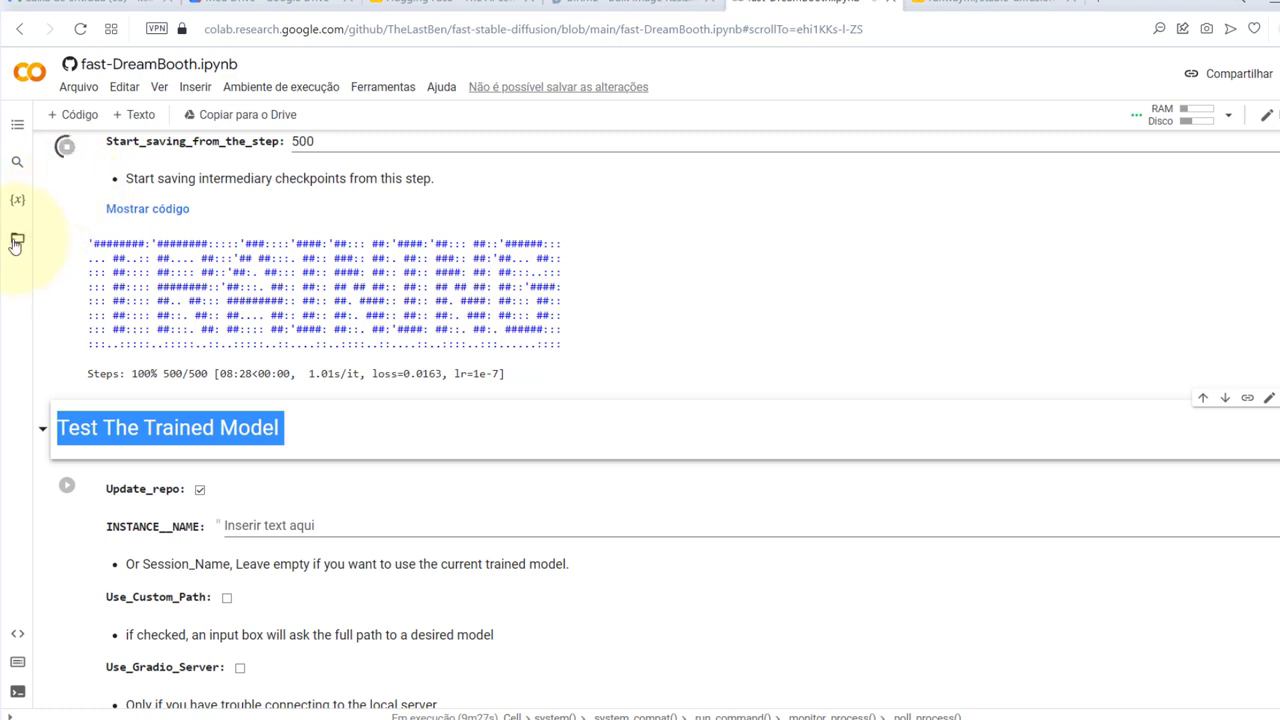
pyautogui.click(15, 240)
pyautogui.click(15, 240)
pyautogui.scroll(-1, 1070, 456)
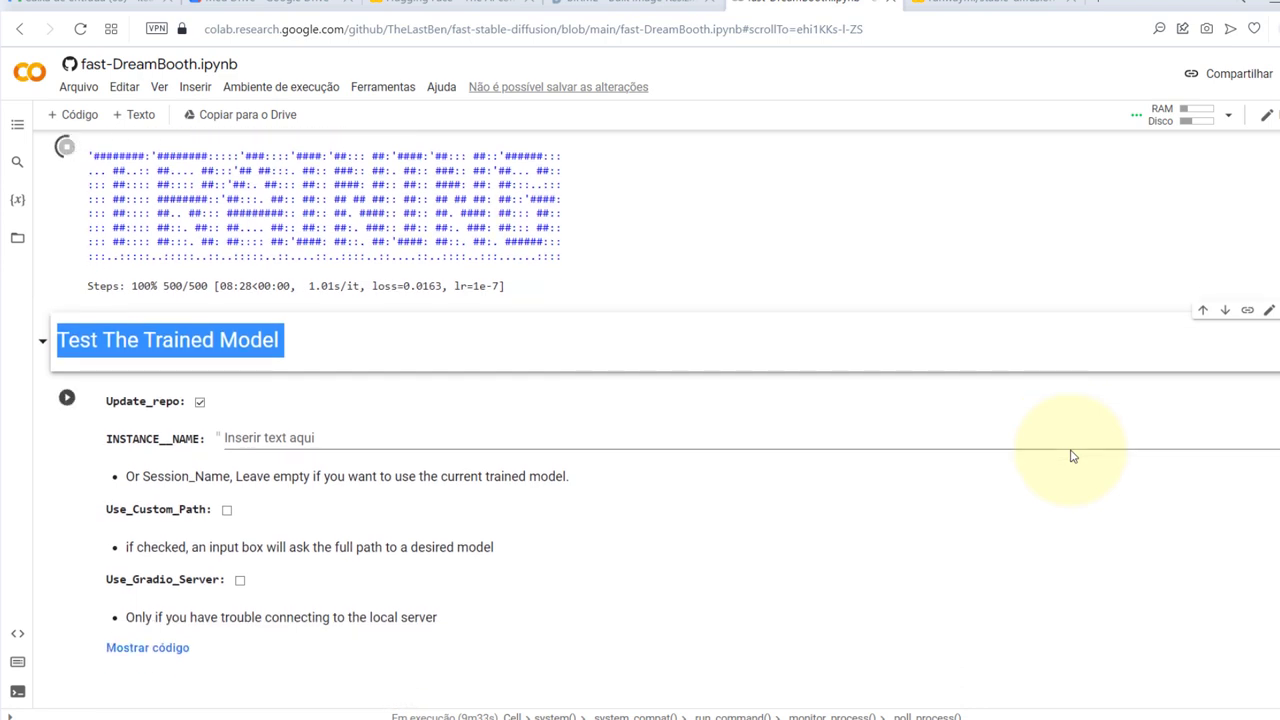
pyautogui.scroll(-1, 1070, 456)
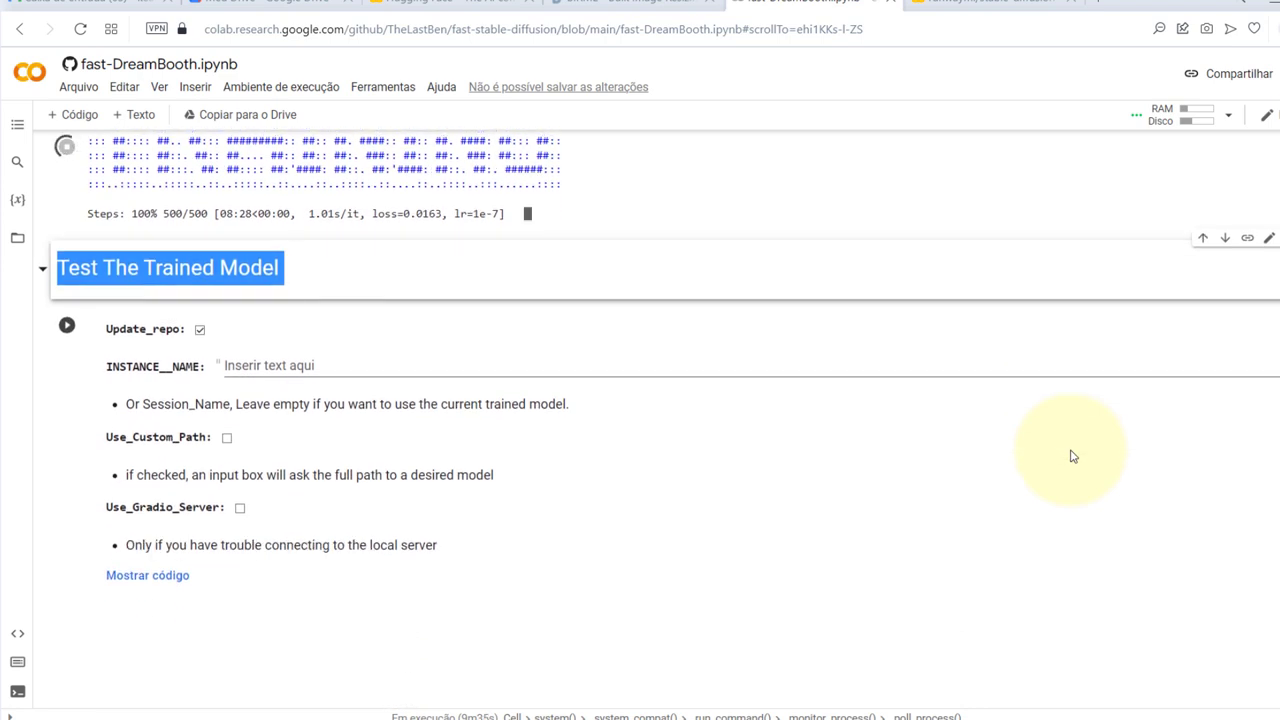
pyautogui.scroll(3, 1070, 456)
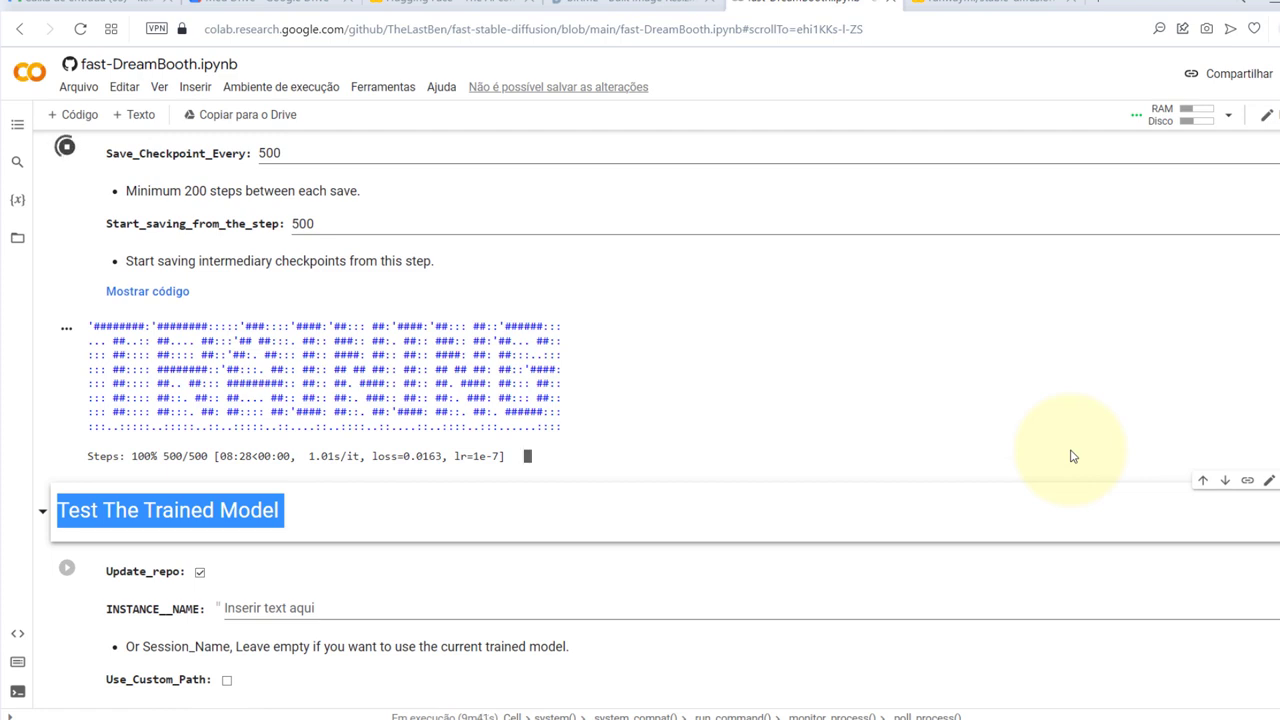
pyautogui.click(459, 330)
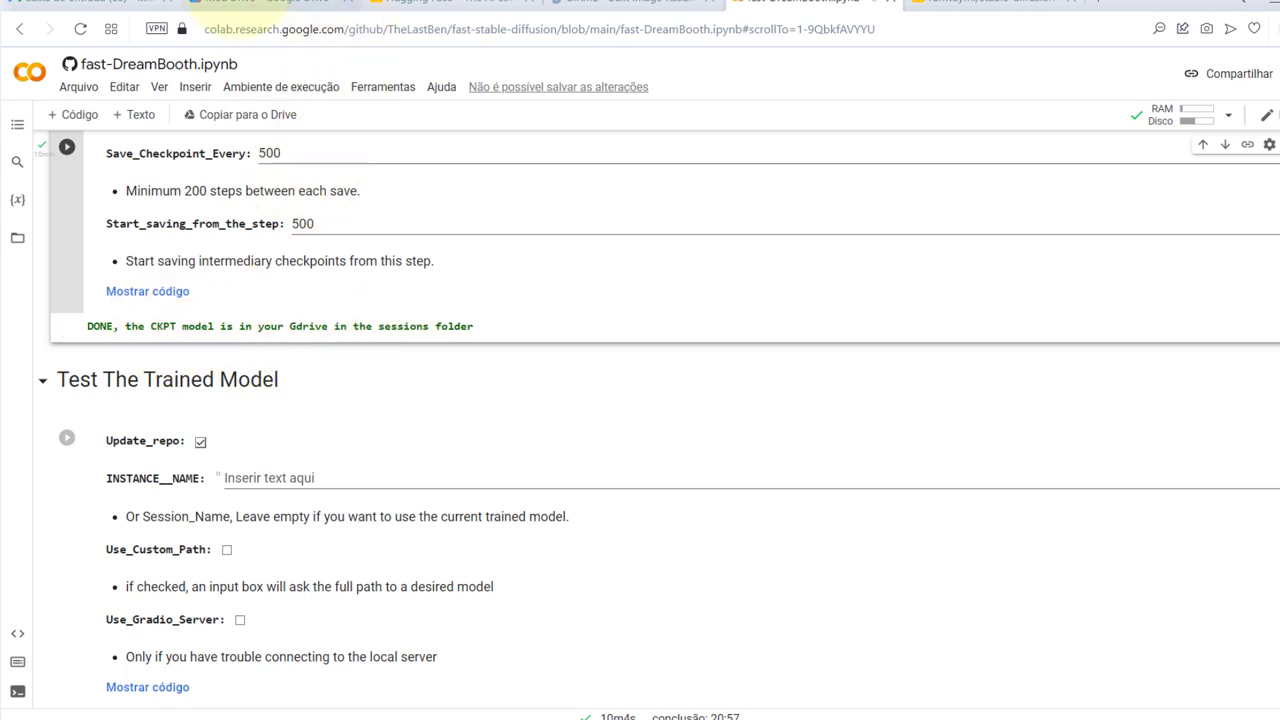
pyautogui.click(212, 4)
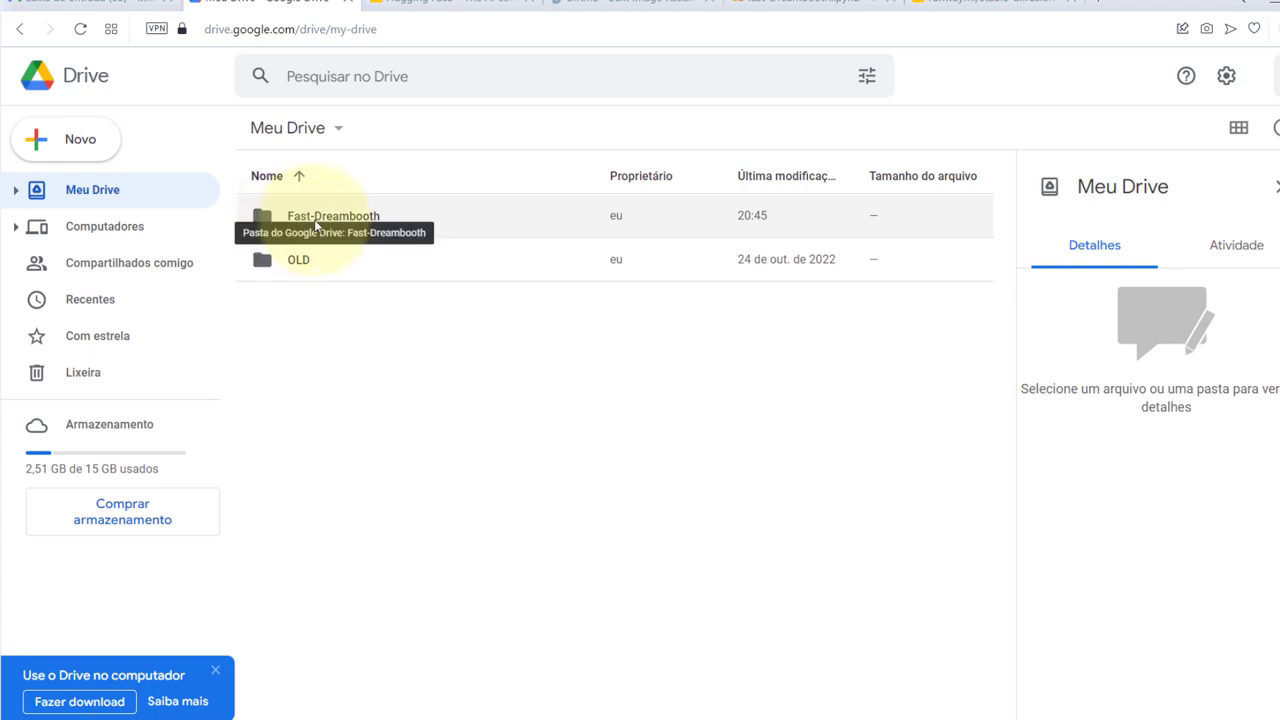
# Locate the 1,99 GB landoregfqerfasf.ckpt in Drive's Fast-Dreambooth/Sessions/landoregfqerfasf folder, then return to Colab
pyautogui.doubleClick(314, 217)
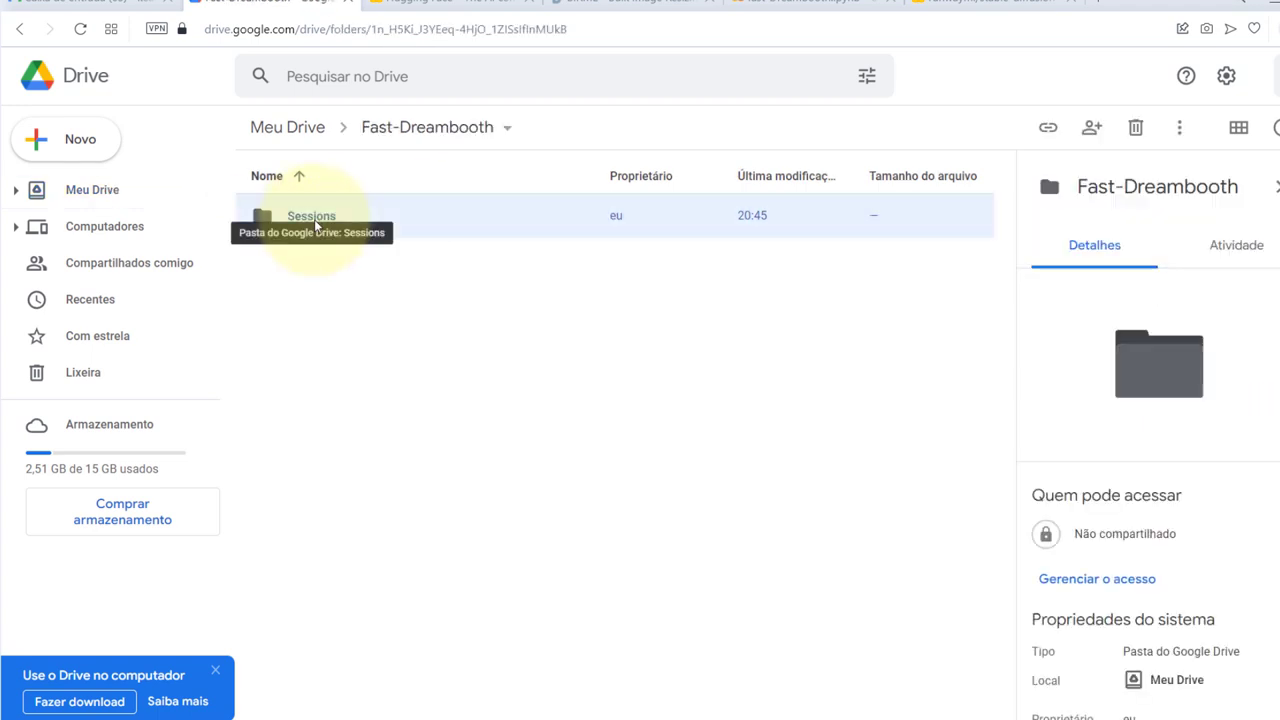
pyautogui.doubleClick(314, 219)
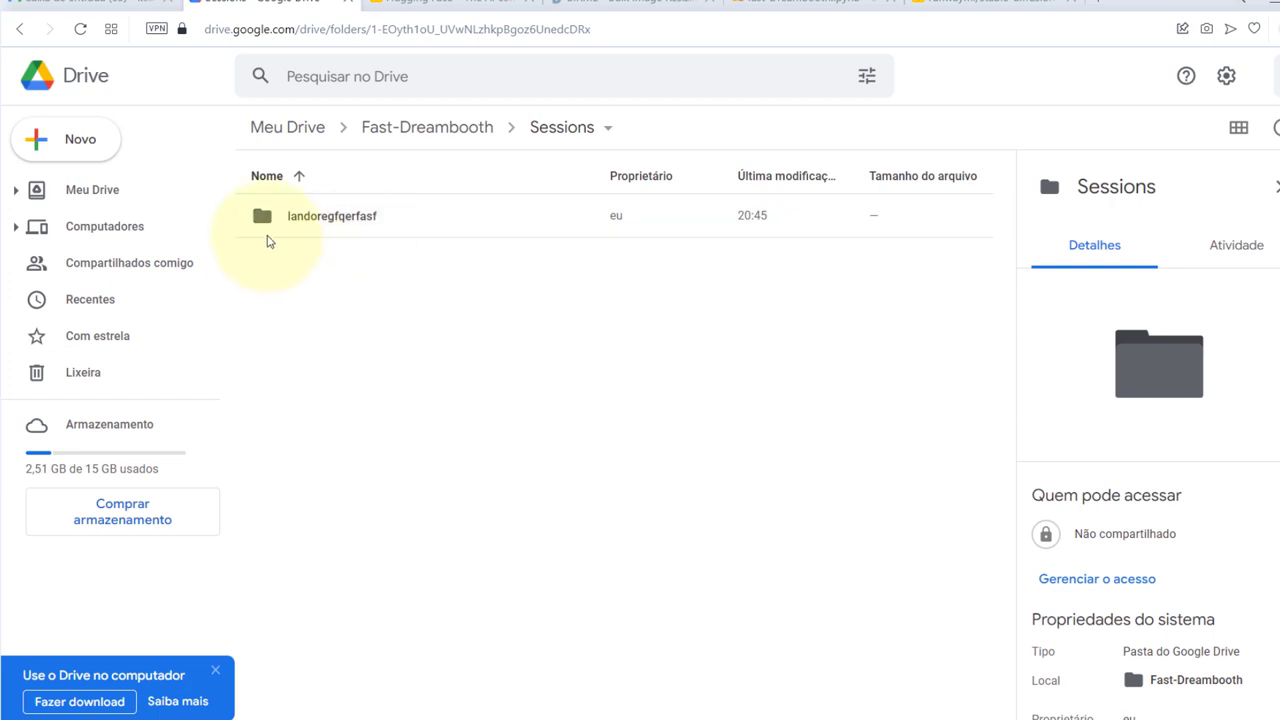
pyautogui.doubleClick(340, 217)
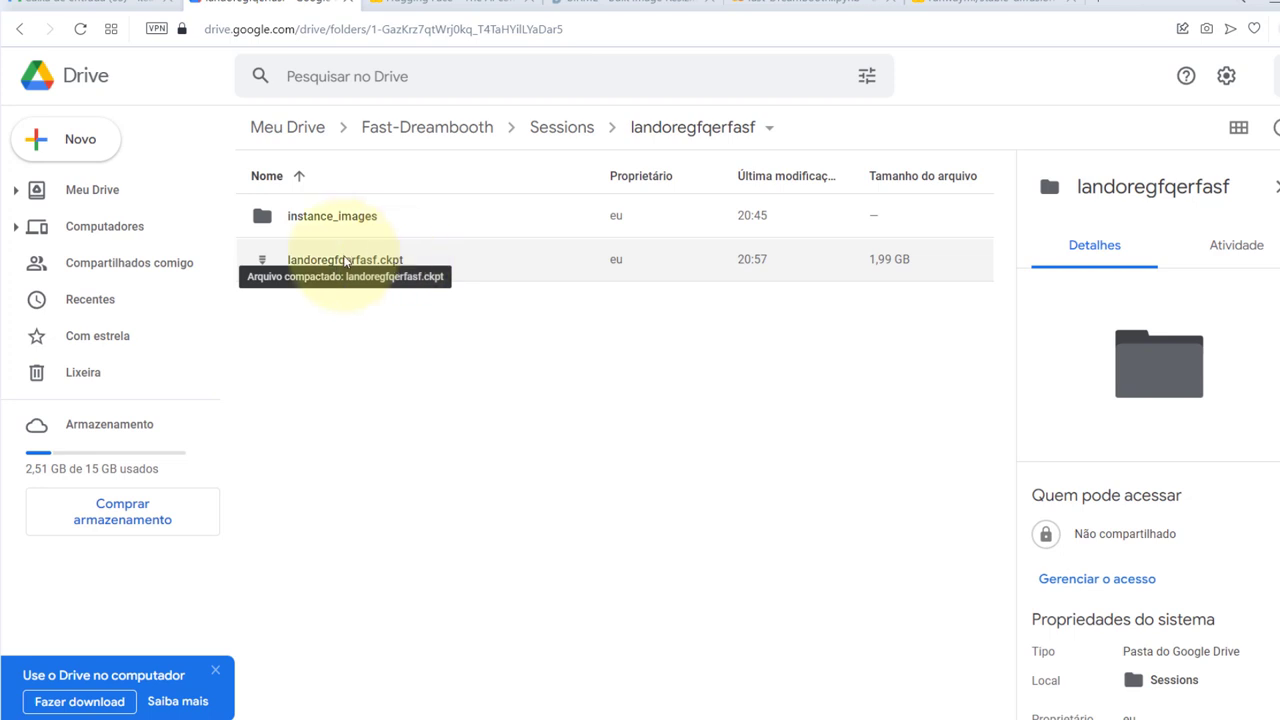
pyautogui.click(345, 260)
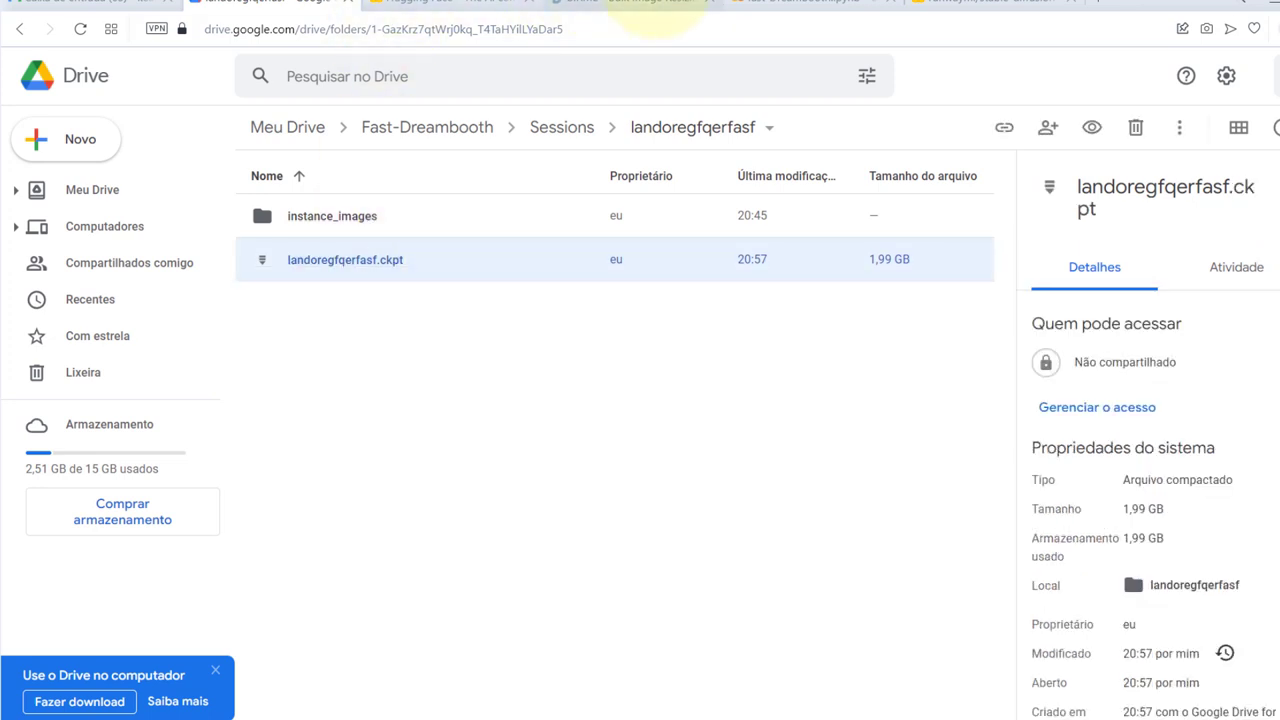
pyautogui.click(790, 5)
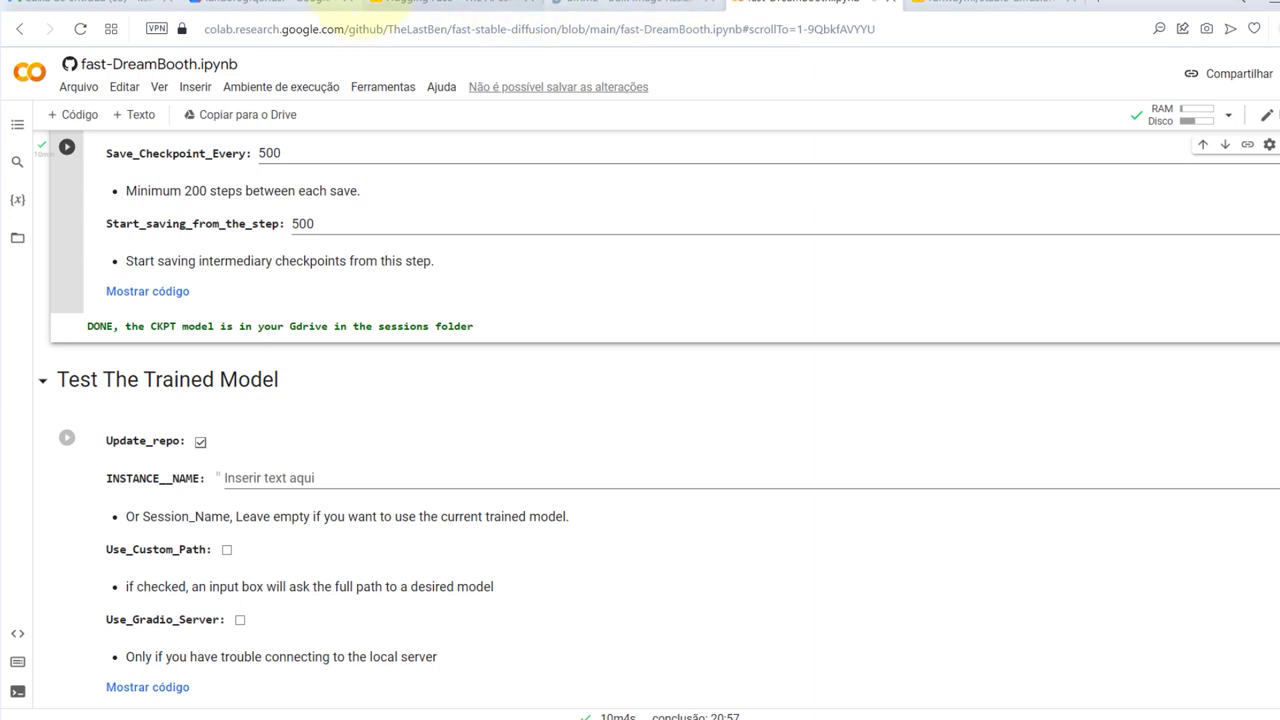
pyautogui.click(287, 6)
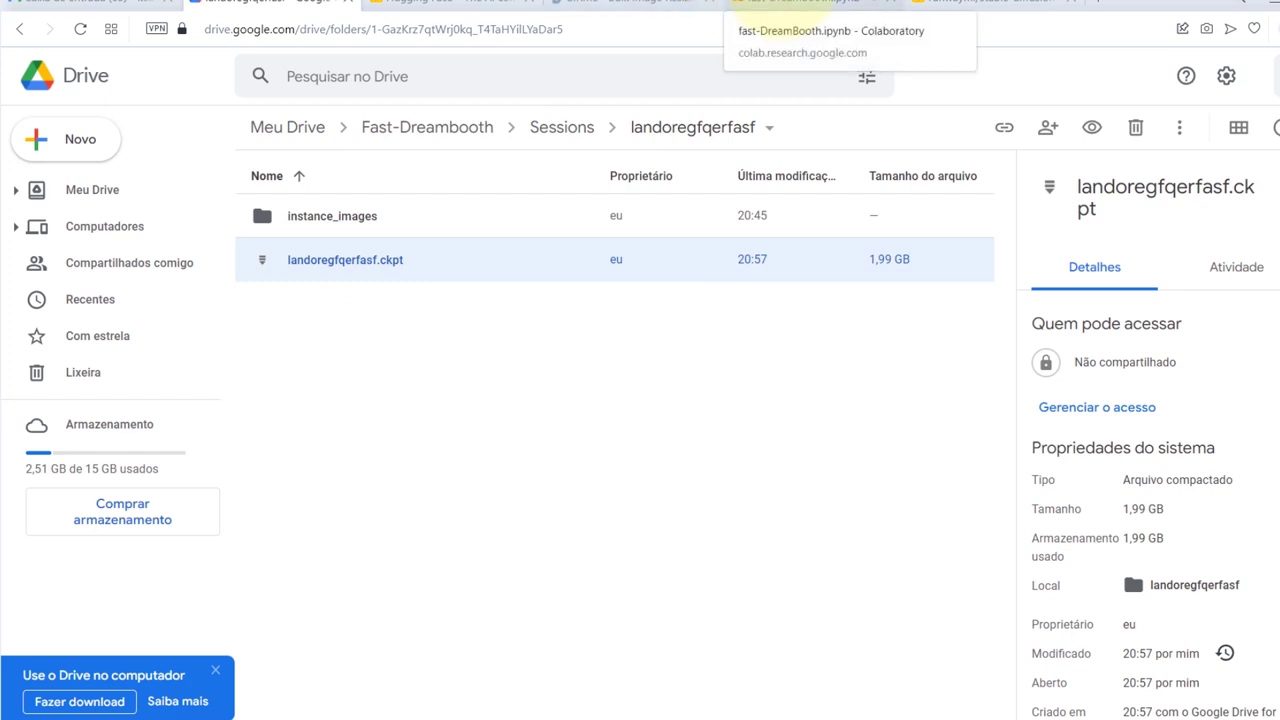
pyautogui.click(800, 4)
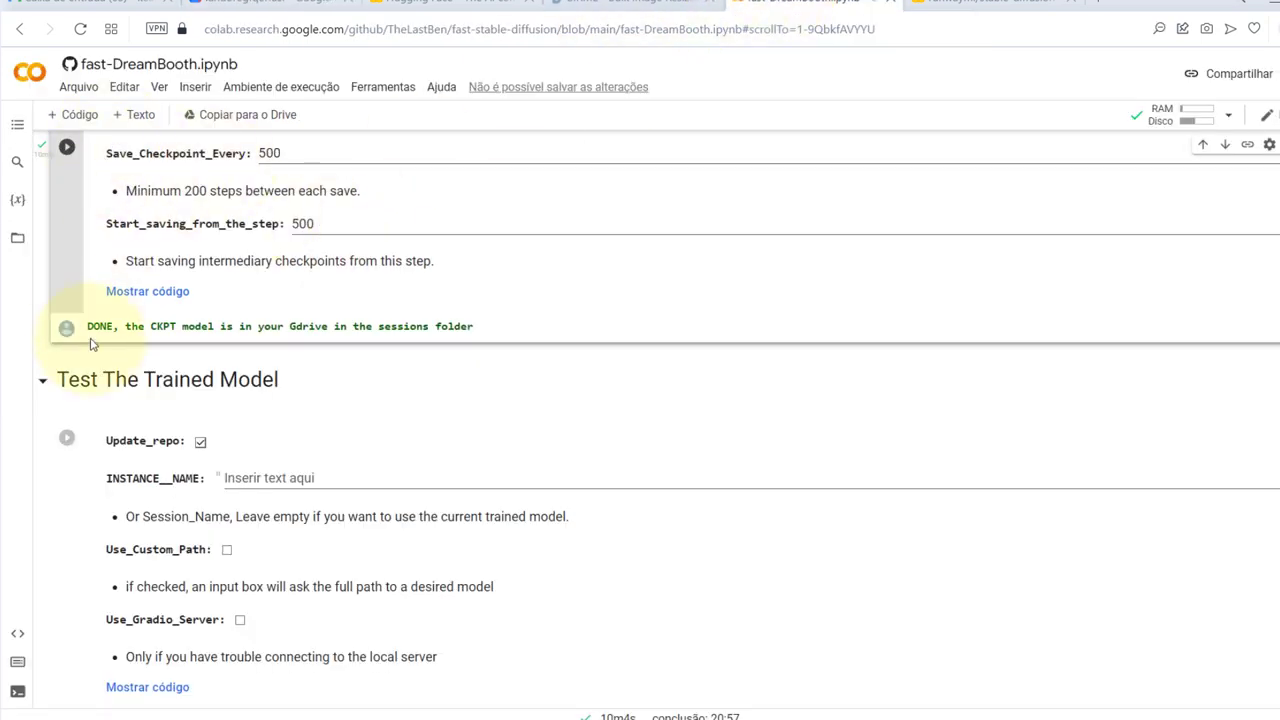
pyautogui.scroll(-2, 90, 347)
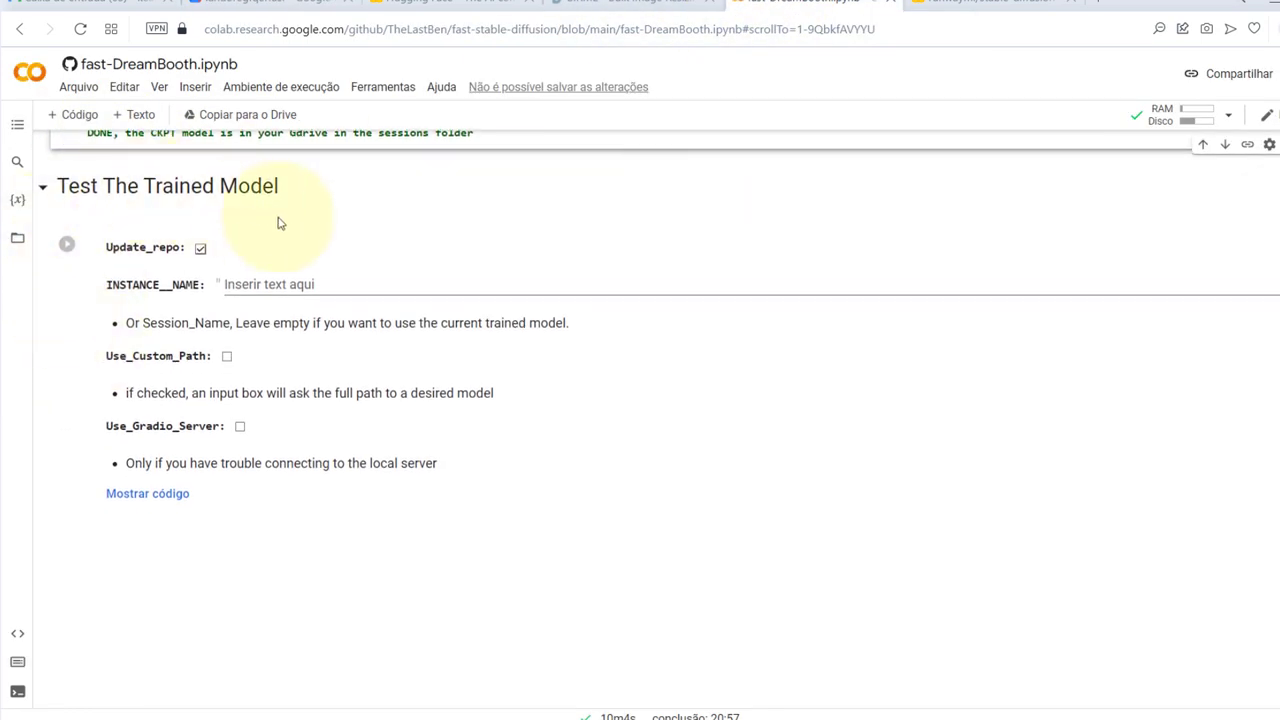
# Run the Test The Trained Model cell and open its loca.lt web UI link
pyautogui.click(66, 246)
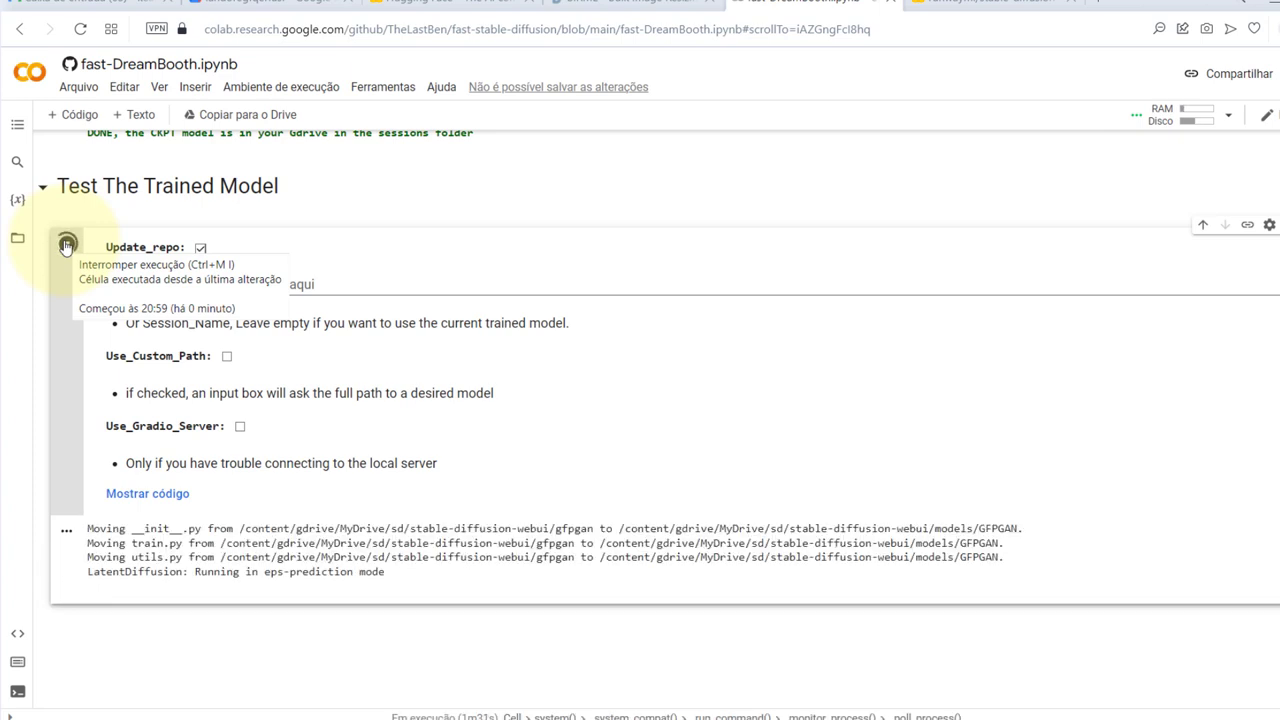
pyautogui.scroll(-2, 65, 247)
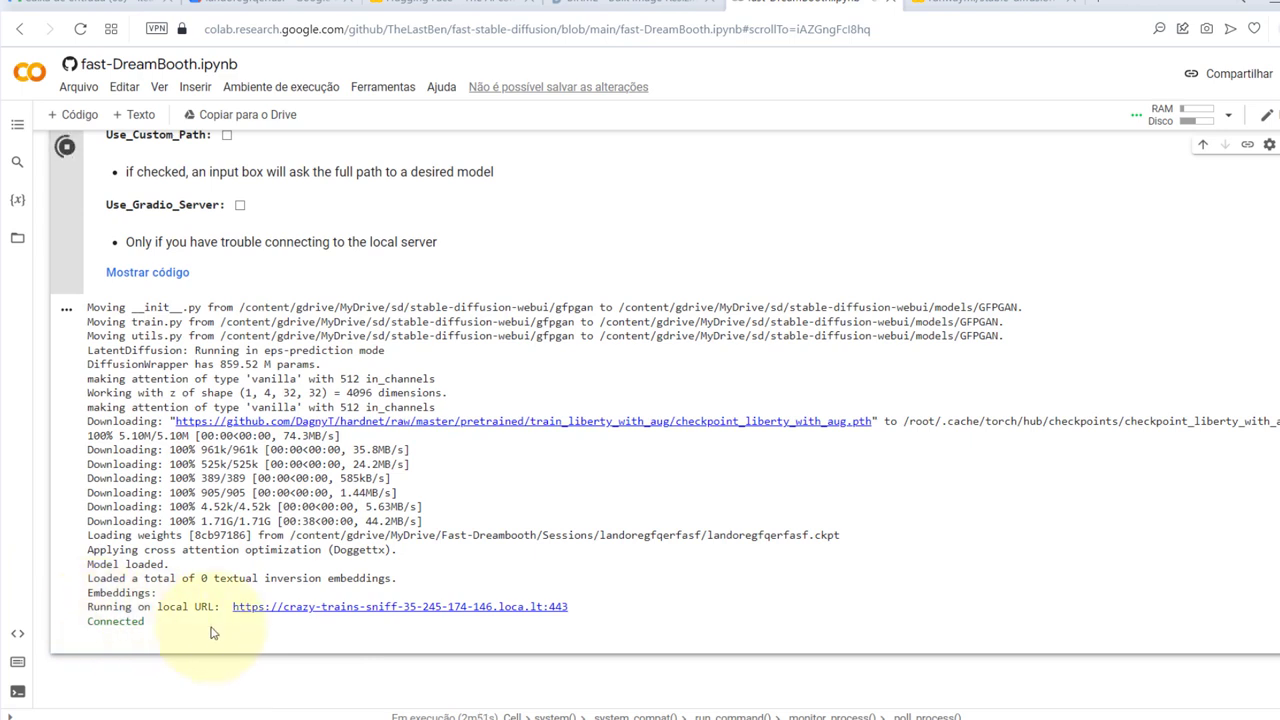
pyautogui.click(313, 607)
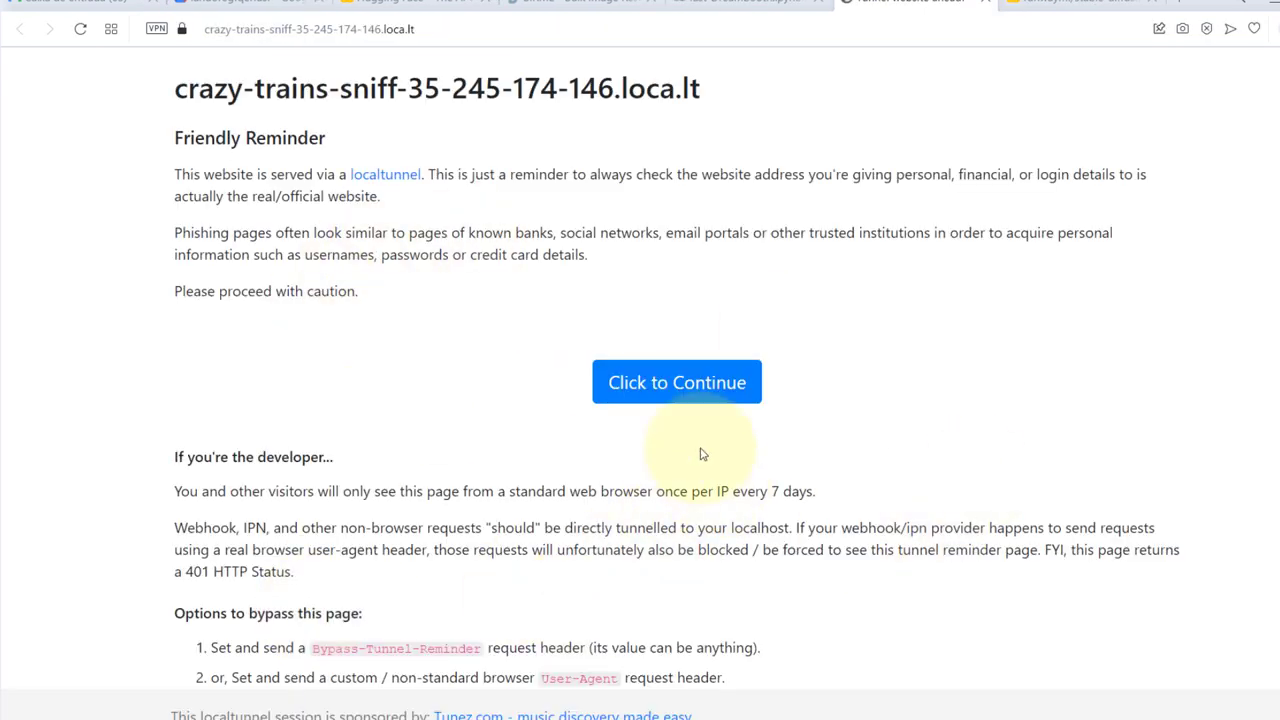
# Continue past the localtunnel reminder to load the WebUI, then bring up the birme-512x512 folder
pyautogui.click(661, 405)
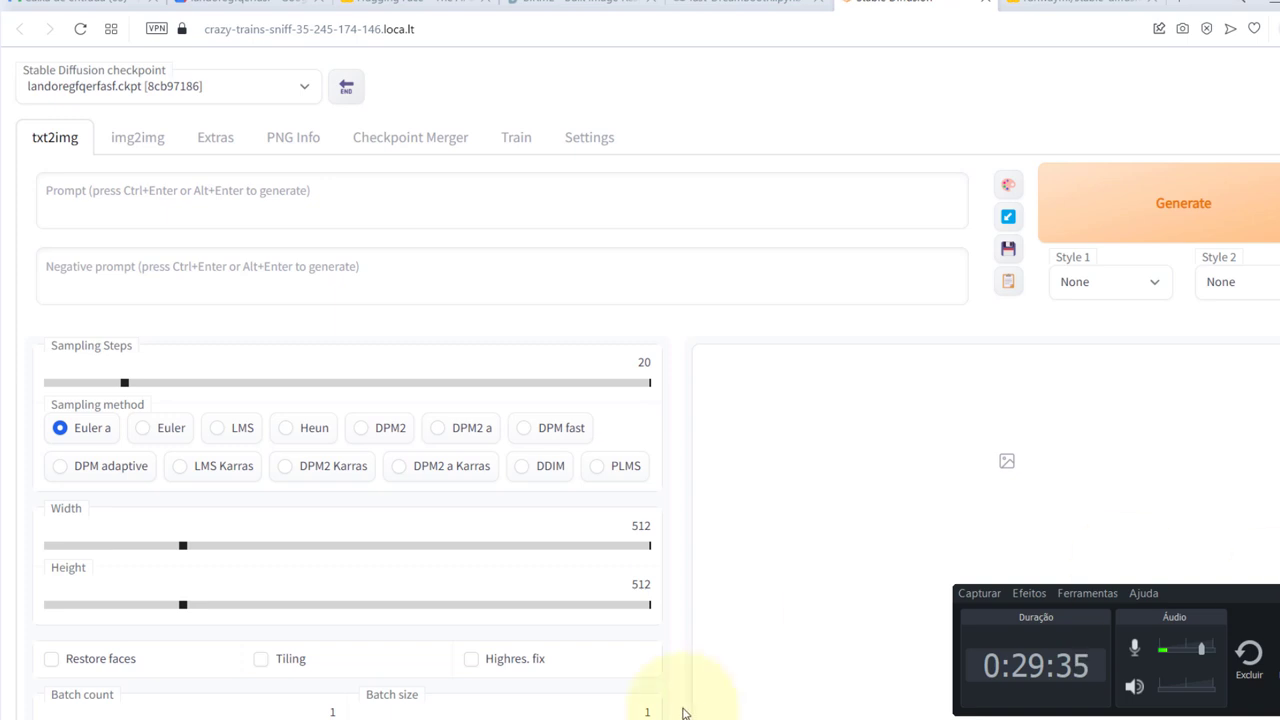
pyautogui.click(570, 714)
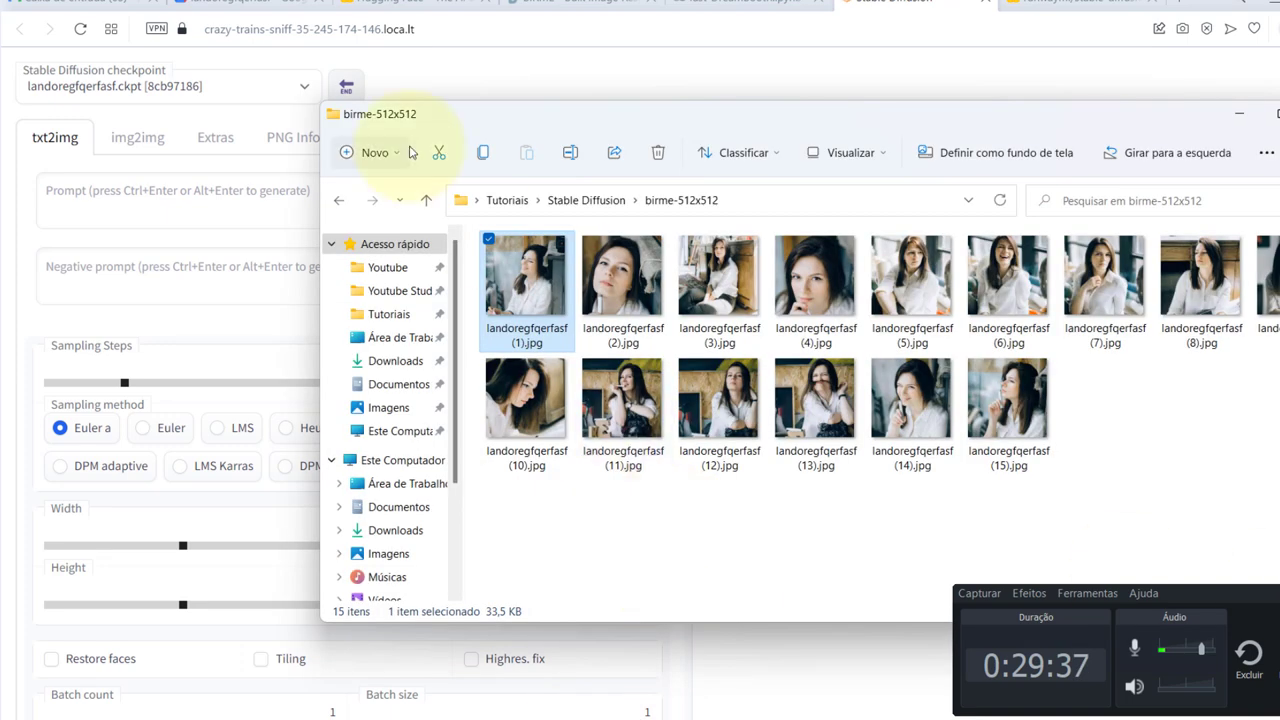
# Copy the base name landoregfqerfasf from the first training photo's file name
pyautogui.click(513, 336)
pyautogui.hotkey('ctrl', 'c')
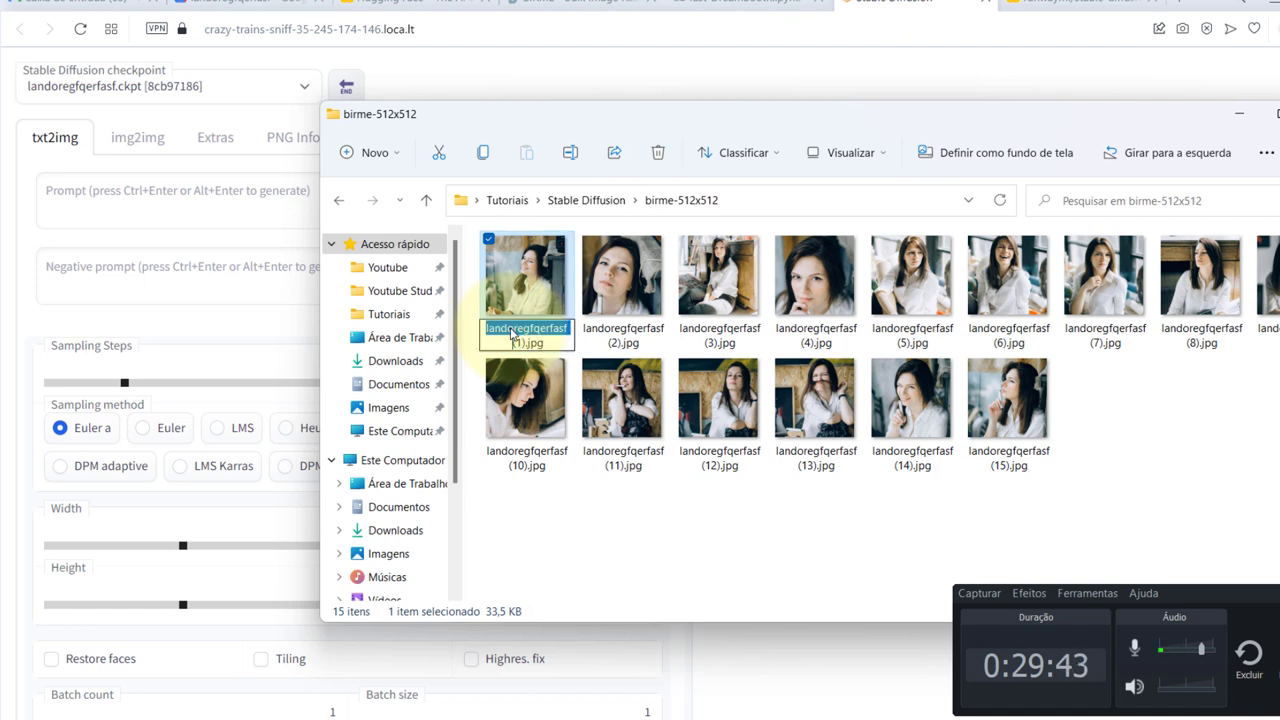
pyautogui.press('Return')
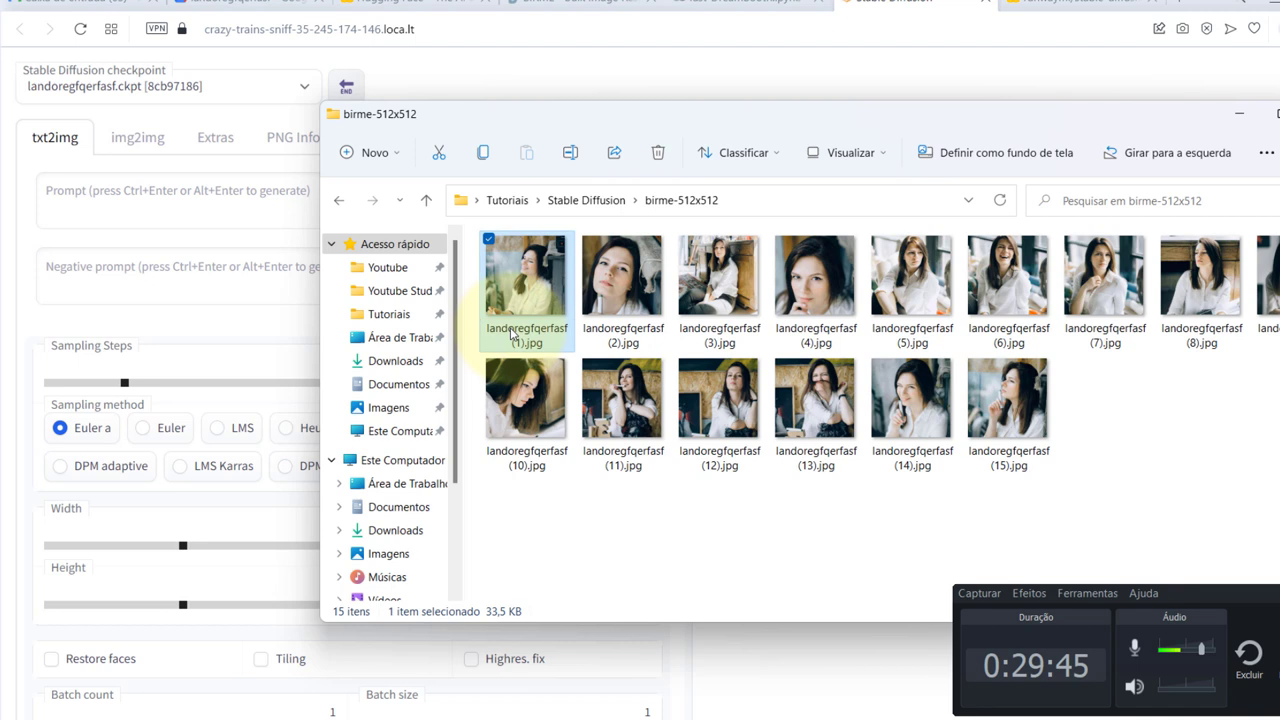
pyautogui.hotkey('alt', 'Tab')
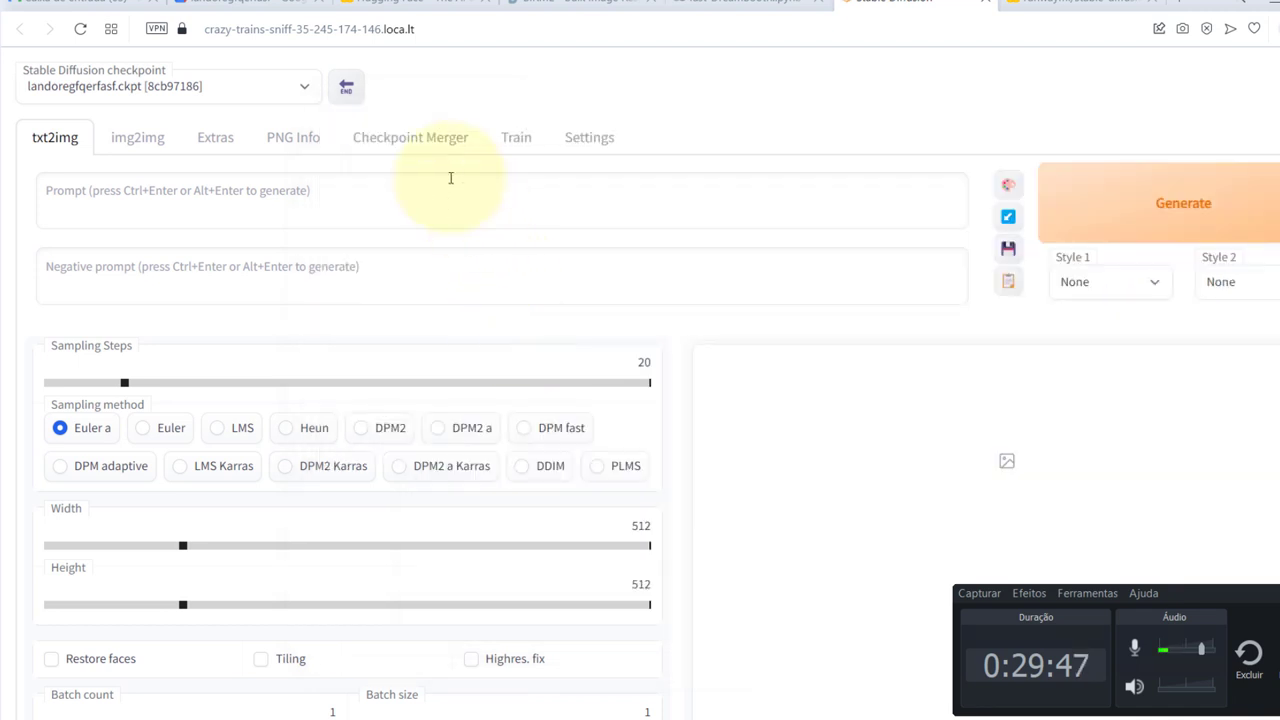
# Generate a 512x512 image from the prompt landoregfqerfasf and view the result enlarged
pyautogui.click(451, 178)
pyautogui.hotkey('ctrl', 'v')
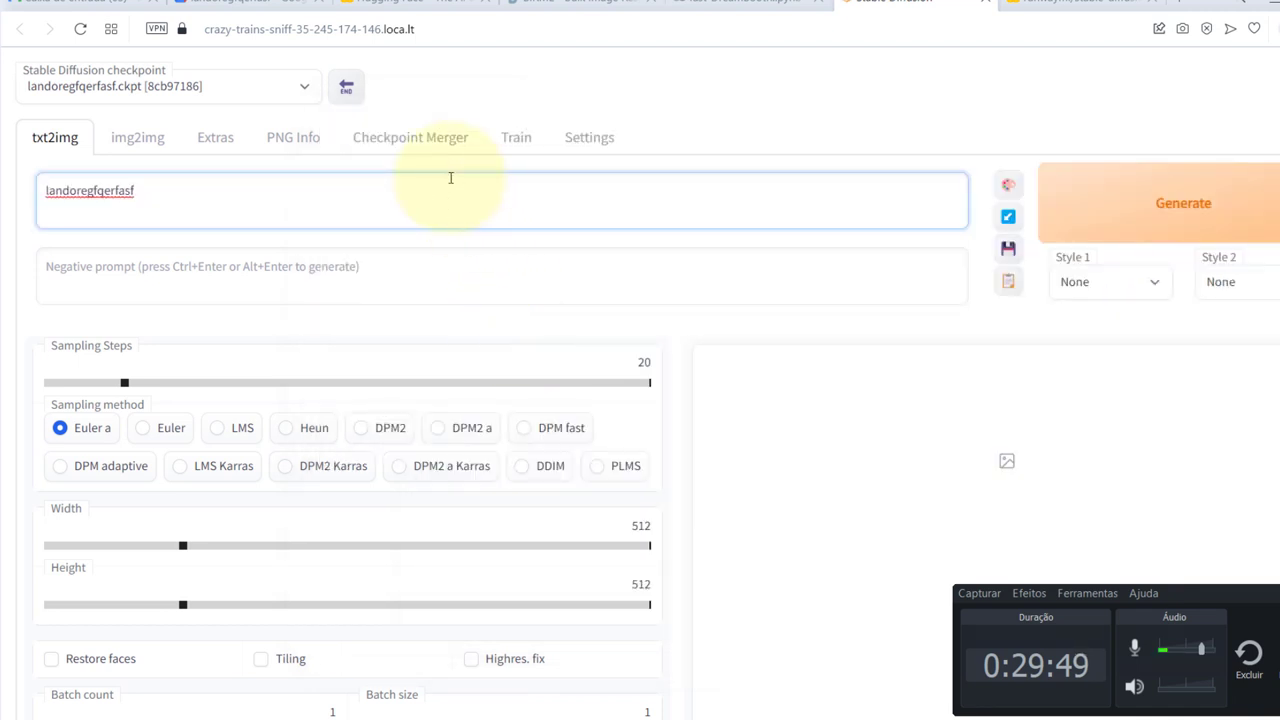
pyautogui.click(1170, 207)
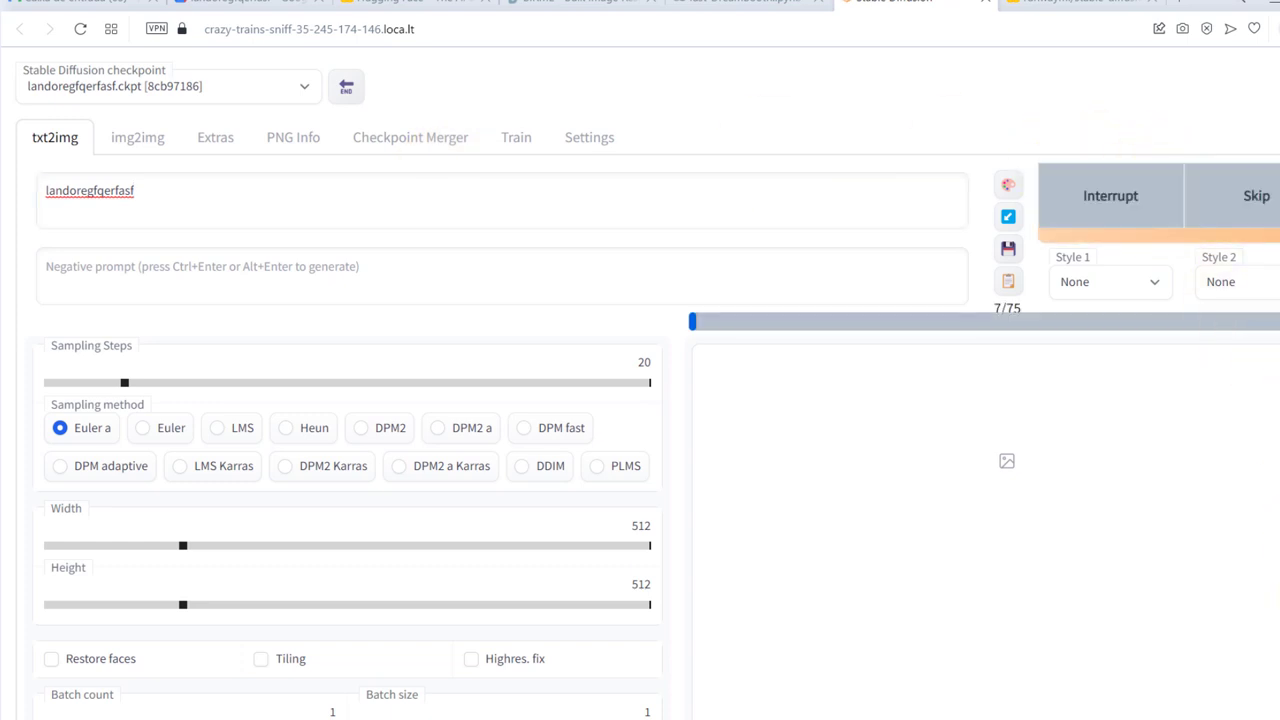
pyautogui.scroll(-1, 617, 614)
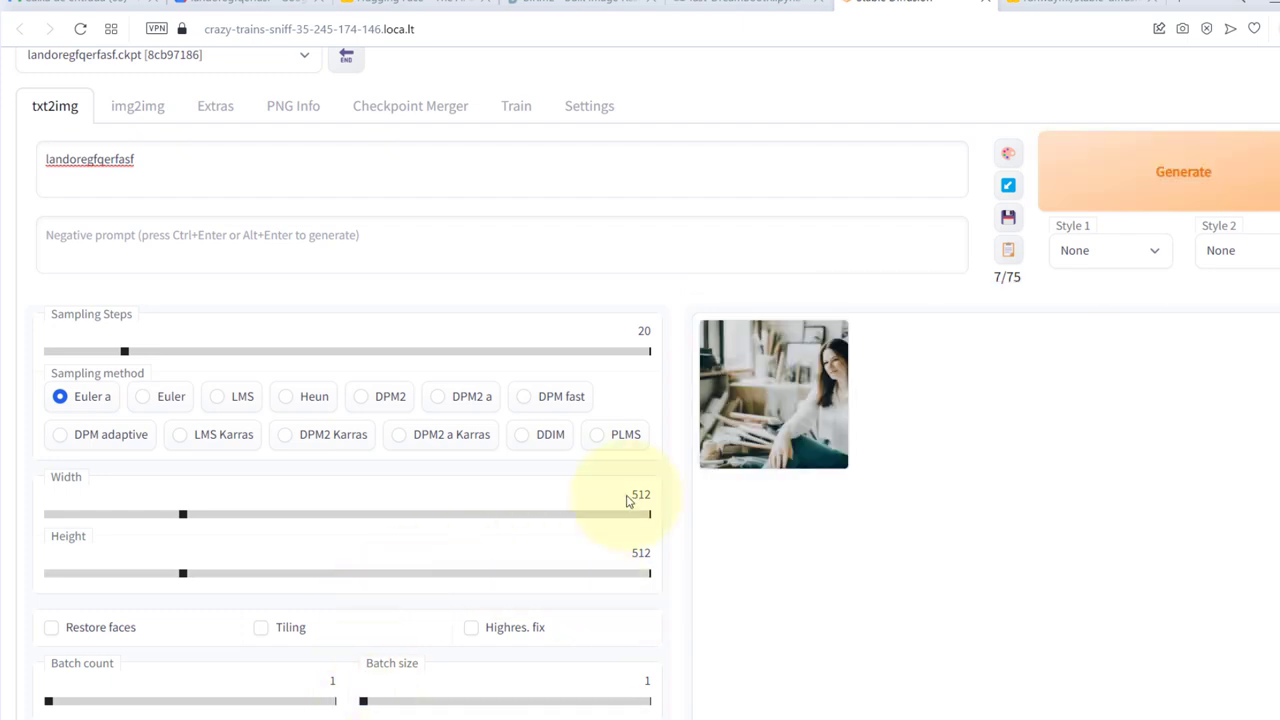
pyautogui.click(752, 381)
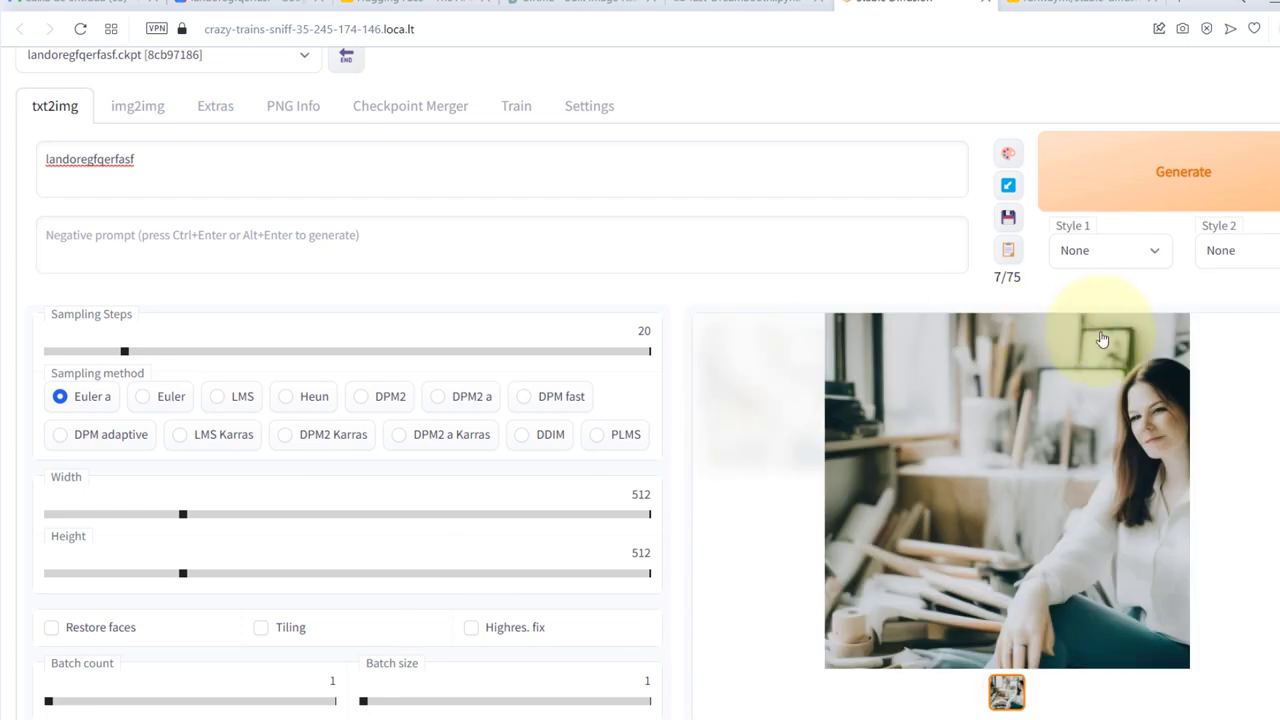
pyautogui.scroll(-1, 1137, 392)
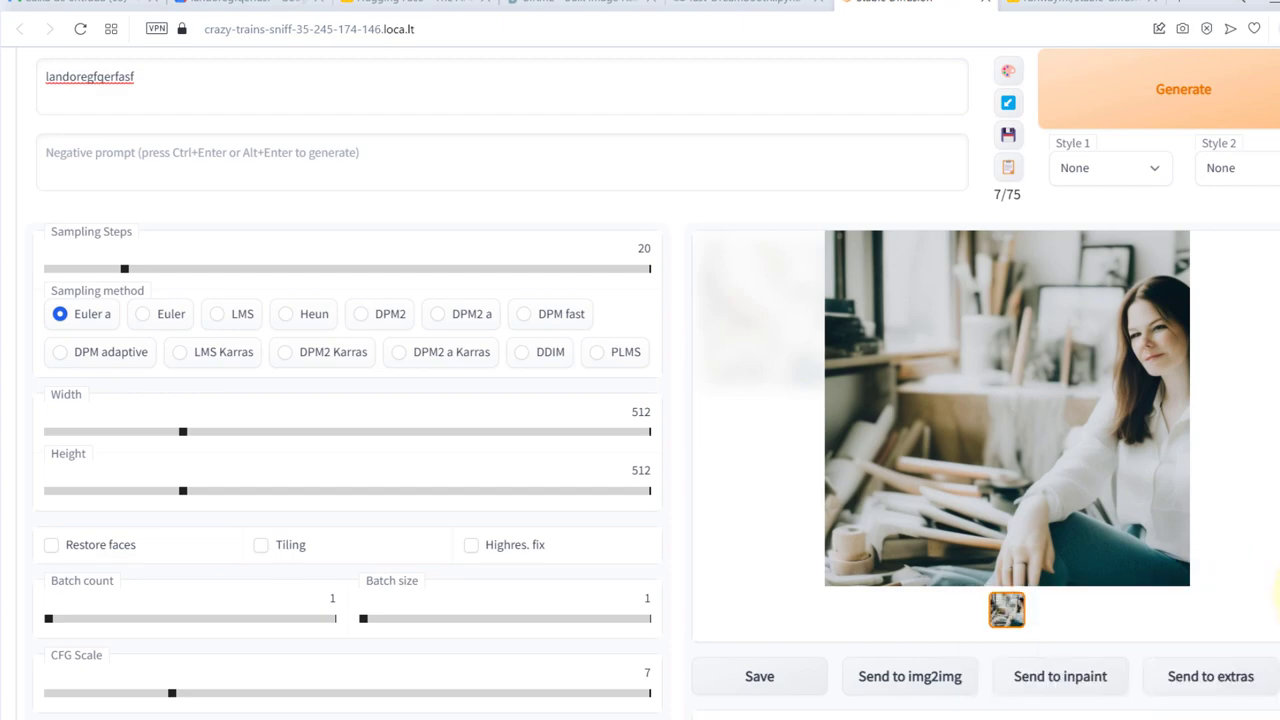
pyautogui.hotkey('alt', 'Tab')
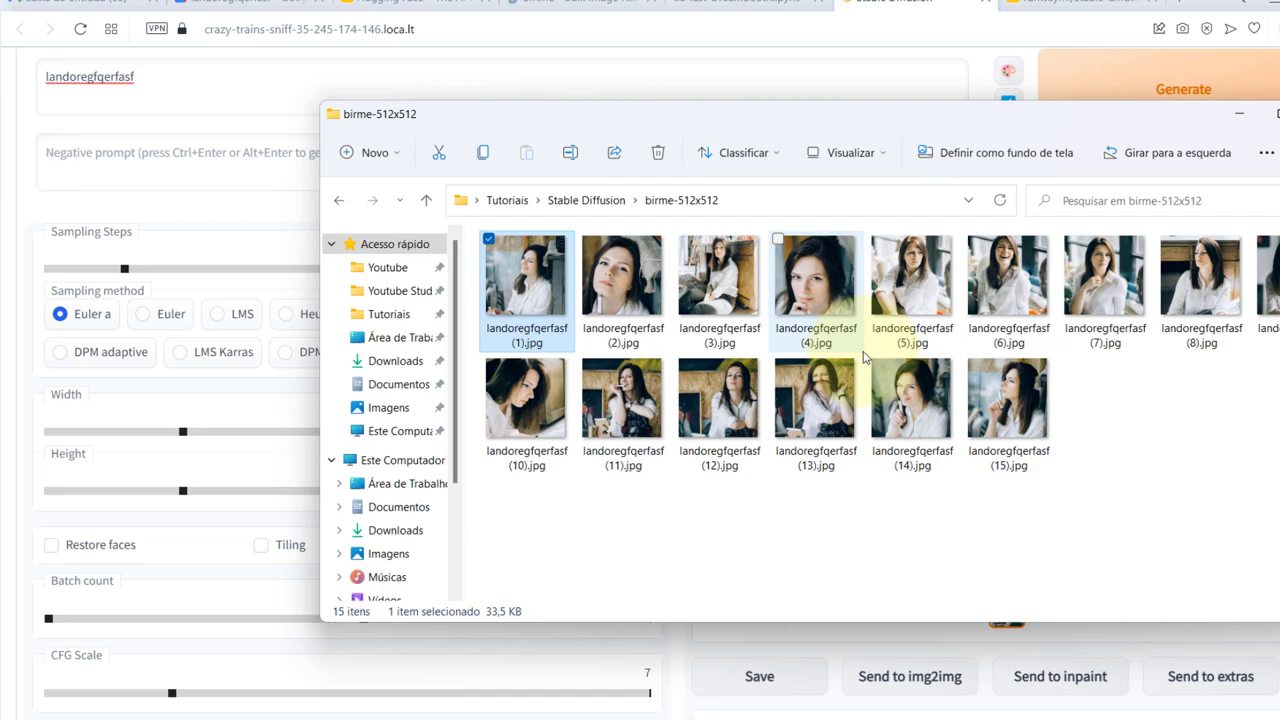
# Open lexica.art in a new browser tab
pyautogui.hotkey('alt', 'Tab')
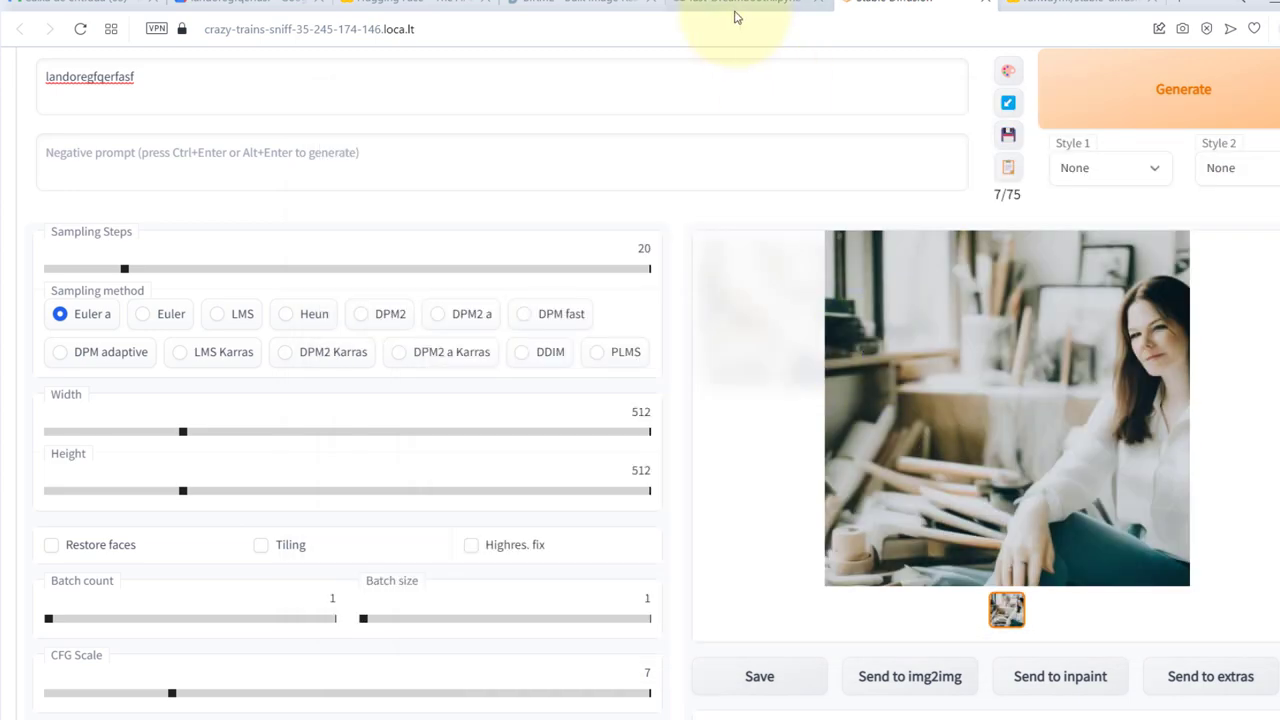
pyautogui.hotkey('ctrl', 't')
pyautogui.write('lxi')
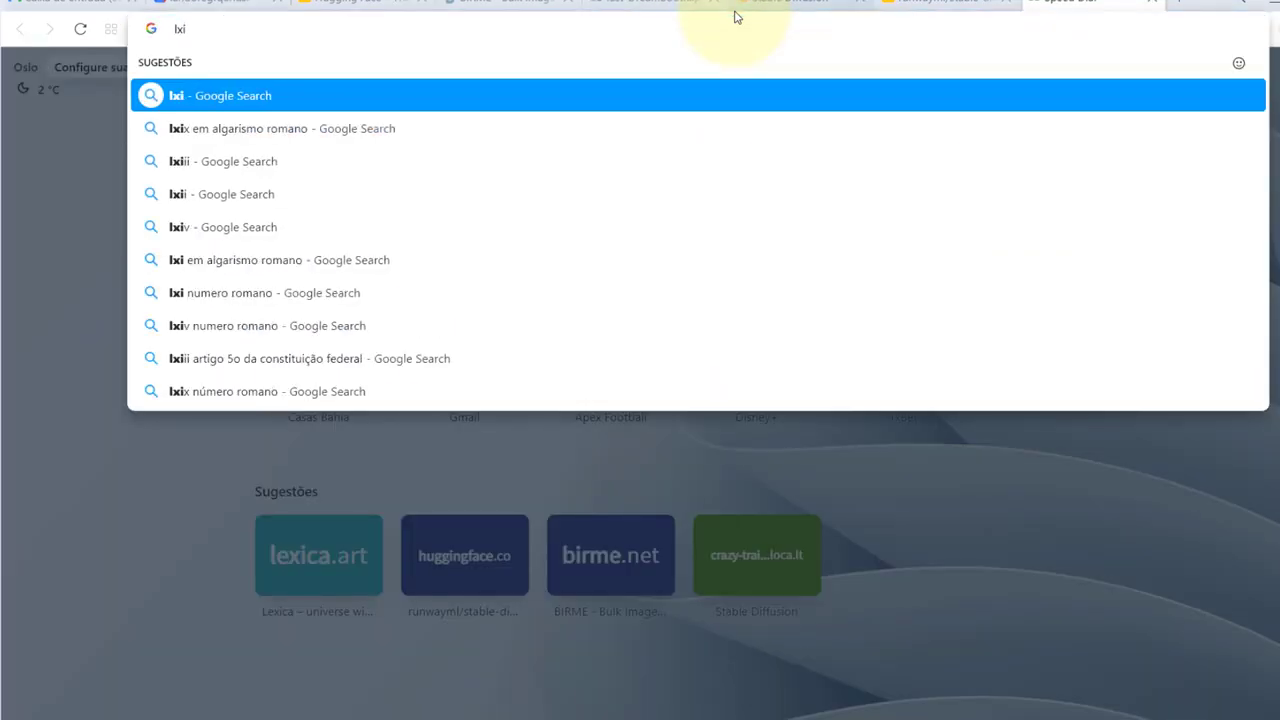
pyautogui.press('BackSpace')
pyautogui.press('BackSpace')
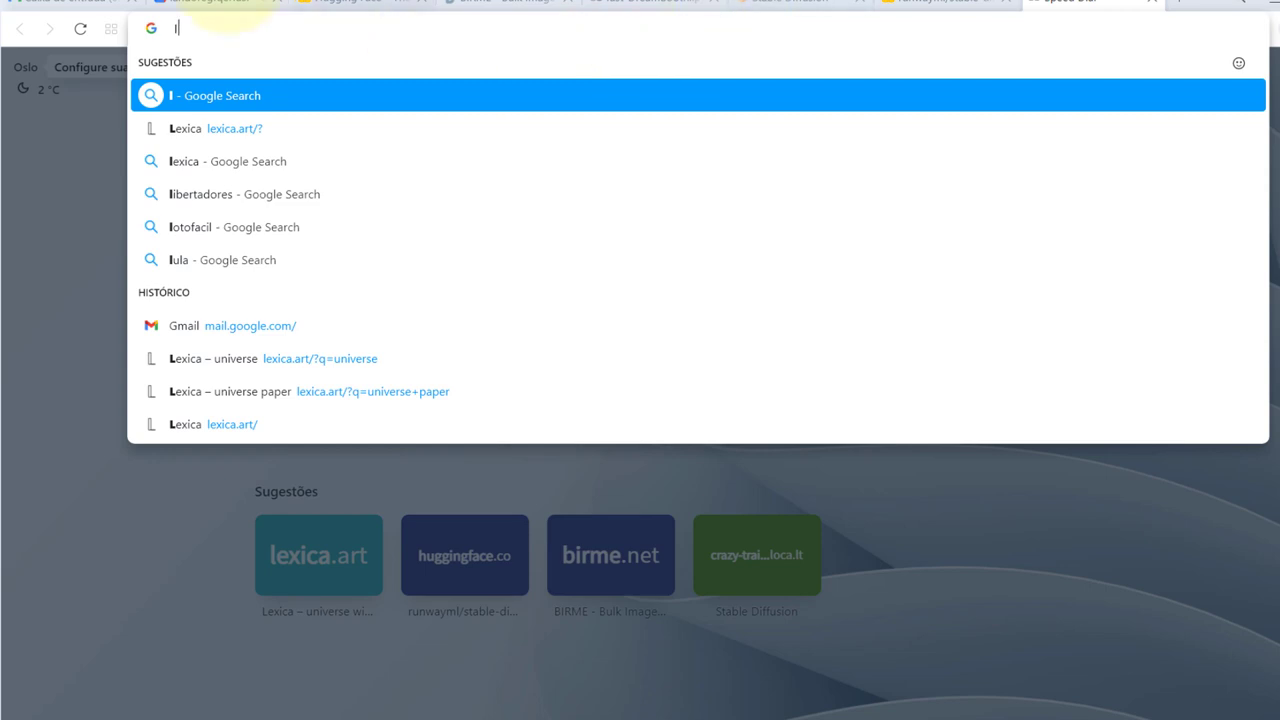
pyautogui.click(228, 136)
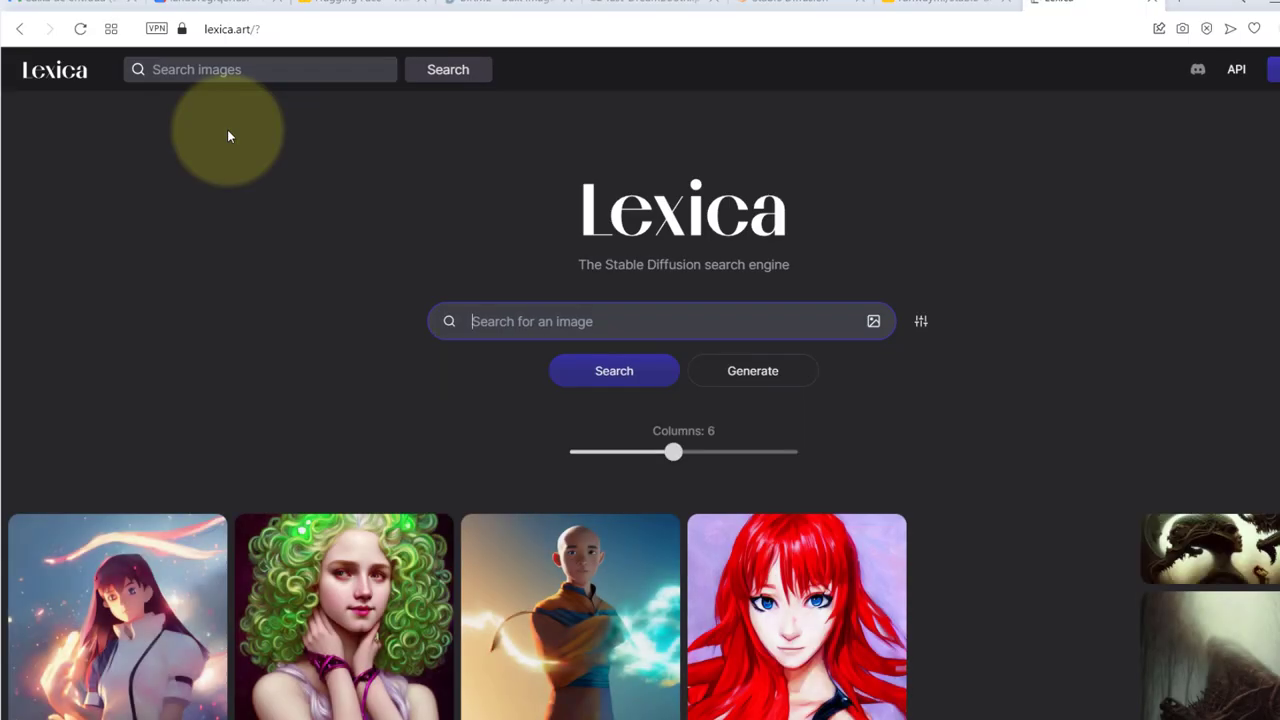
# Copy the full prompt of the 'Portrait of teenage aphrodite' image
pyautogui.scroll(-2, 227, 136)
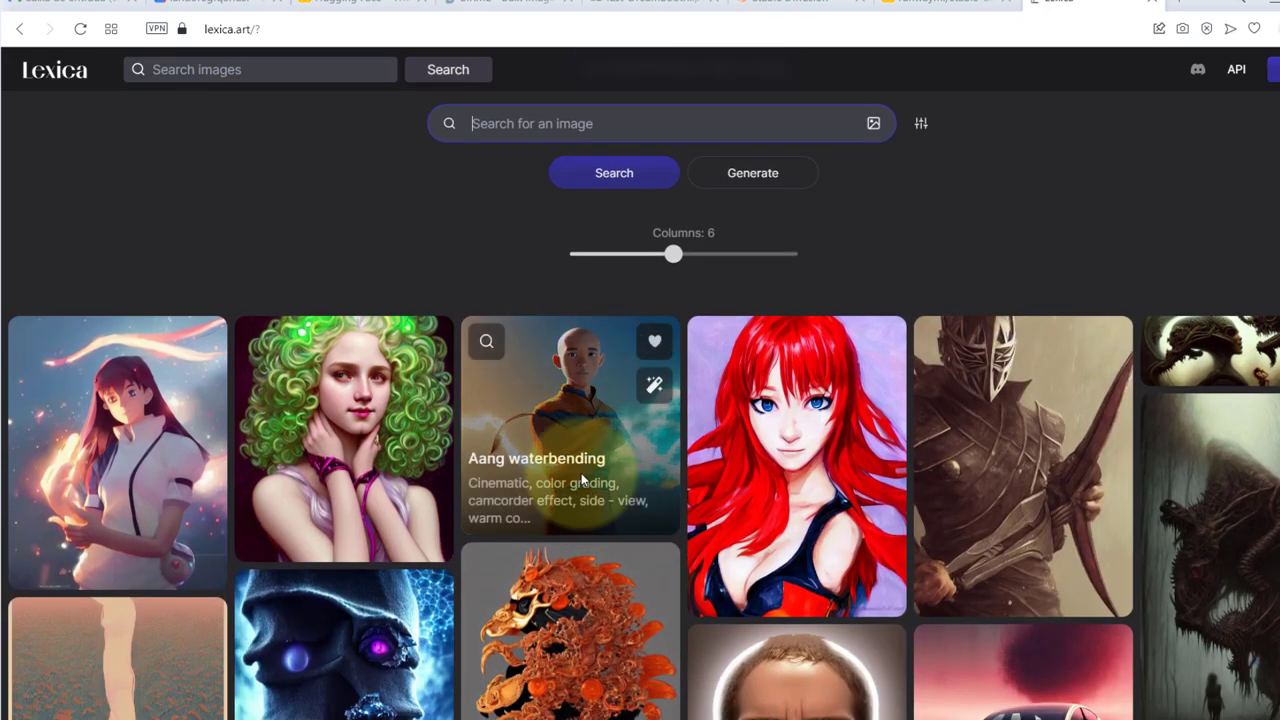
pyautogui.scroll(-8, 531, 316)
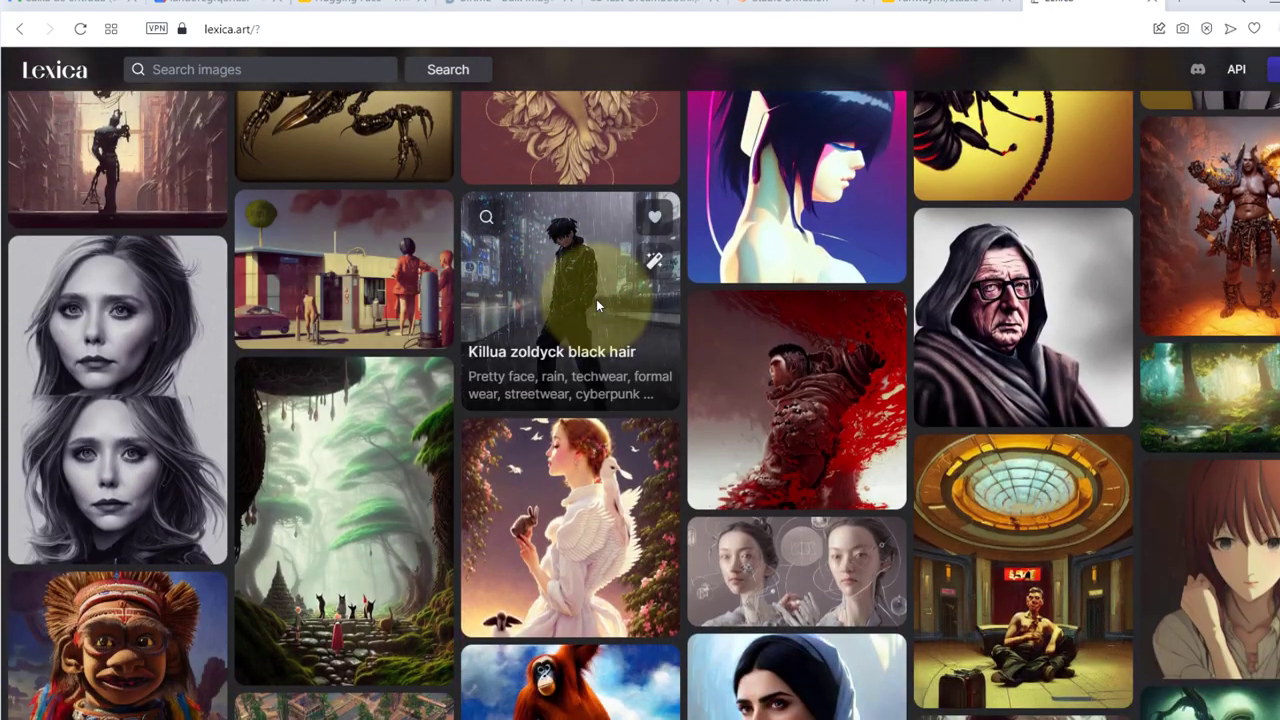
pyautogui.scroll(6, 596, 299)
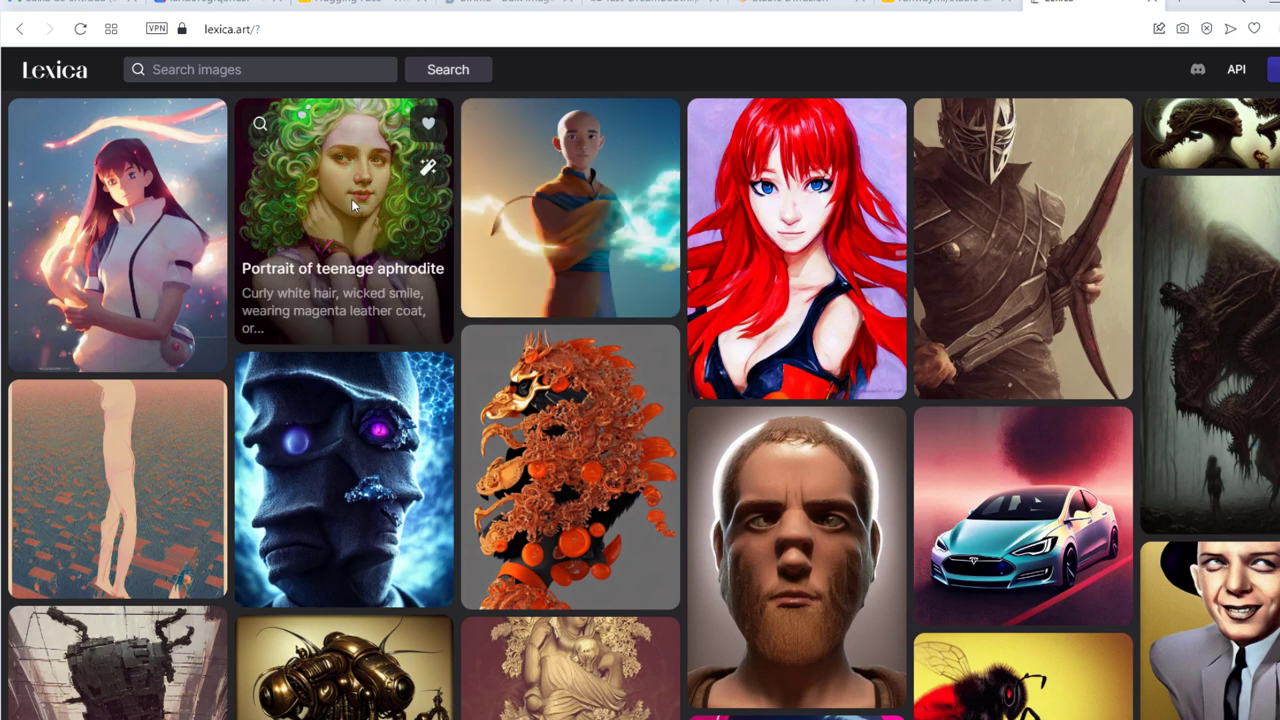
pyautogui.click(352, 205)
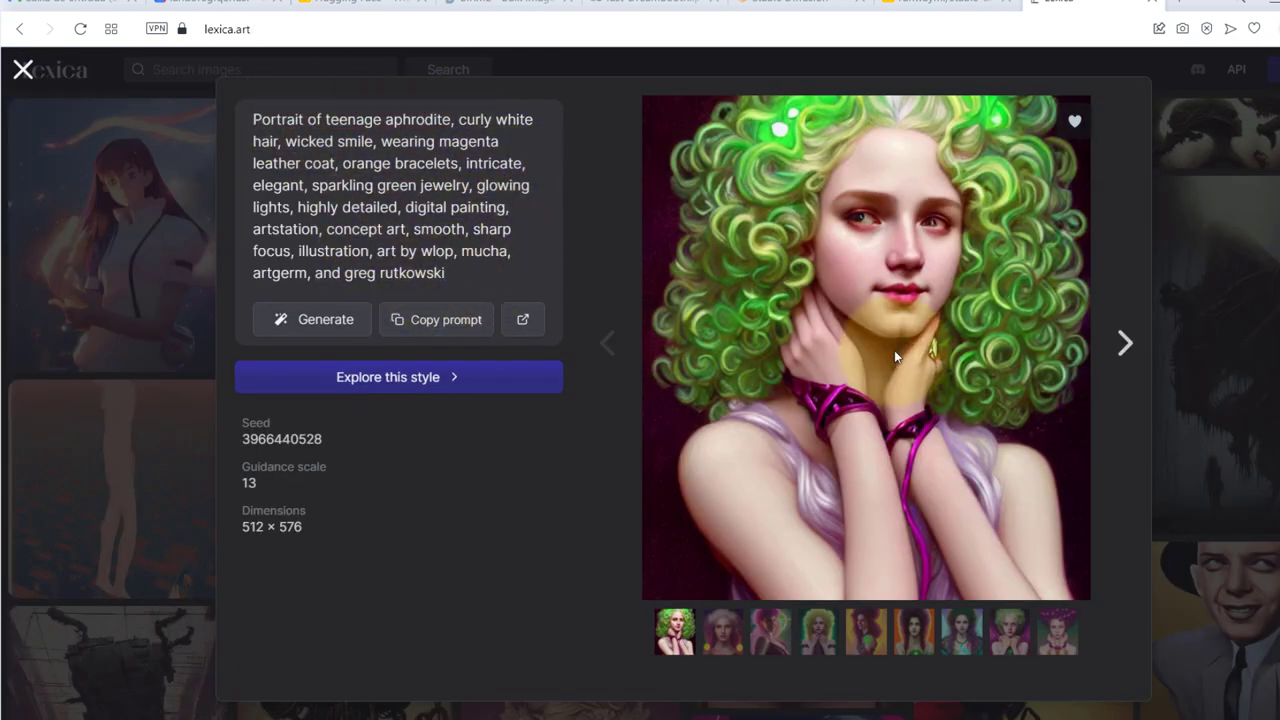
pyautogui.click(464, 326)
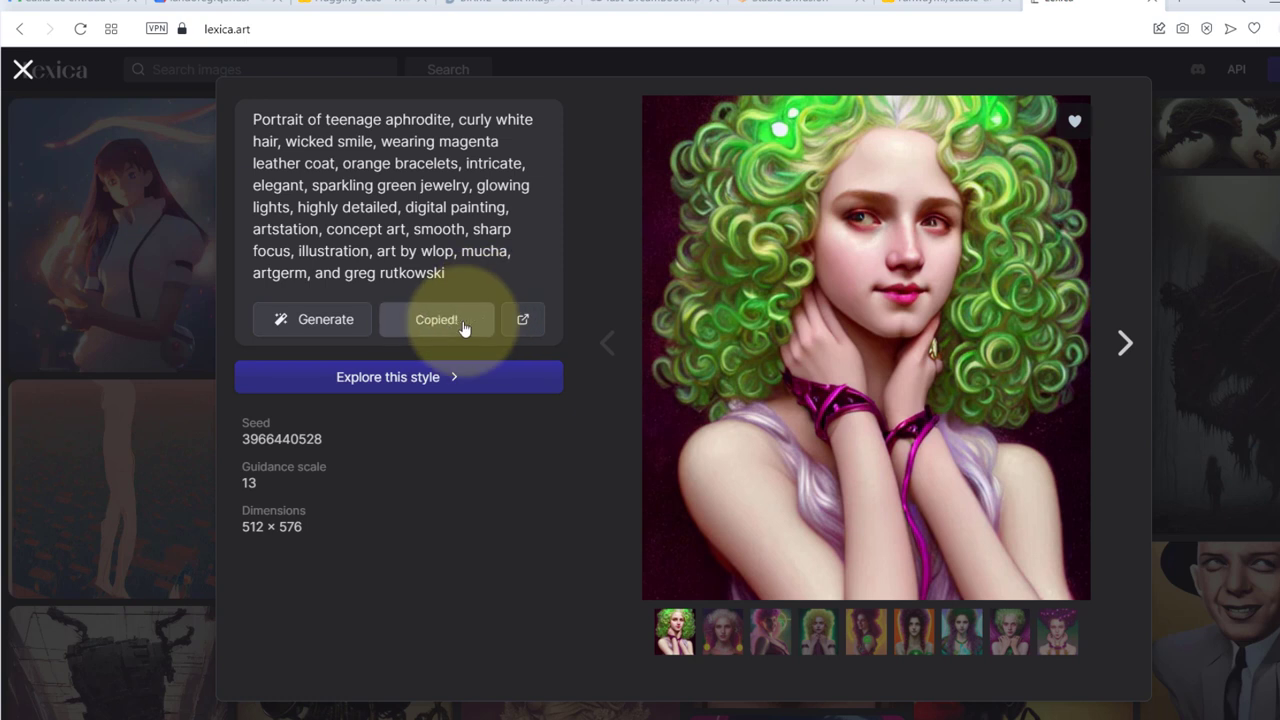
pyautogui.click(464, 329)
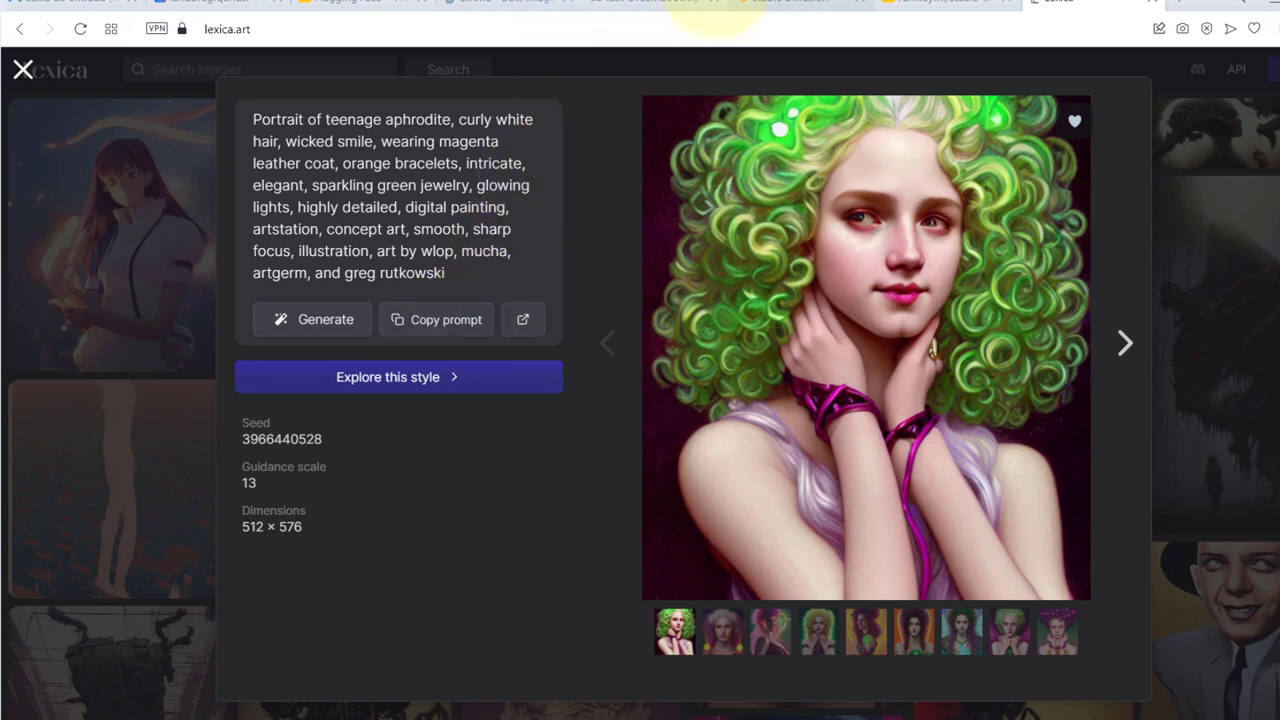
pyautogui.click(782, 3)
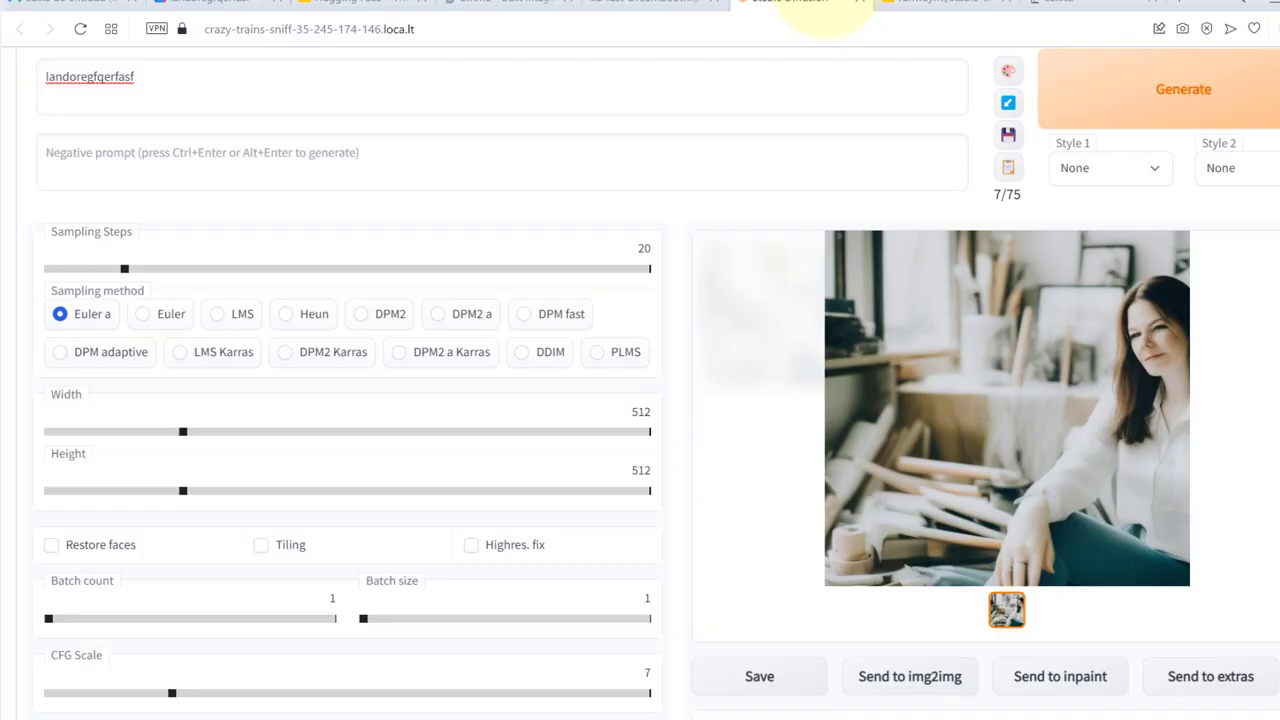
# Paste the Lexica prompt and replace aphrodite with landoregfqerfasf
pyautogui.click(443, 89)
pyautogui.hotkey('ctrl', 'v')
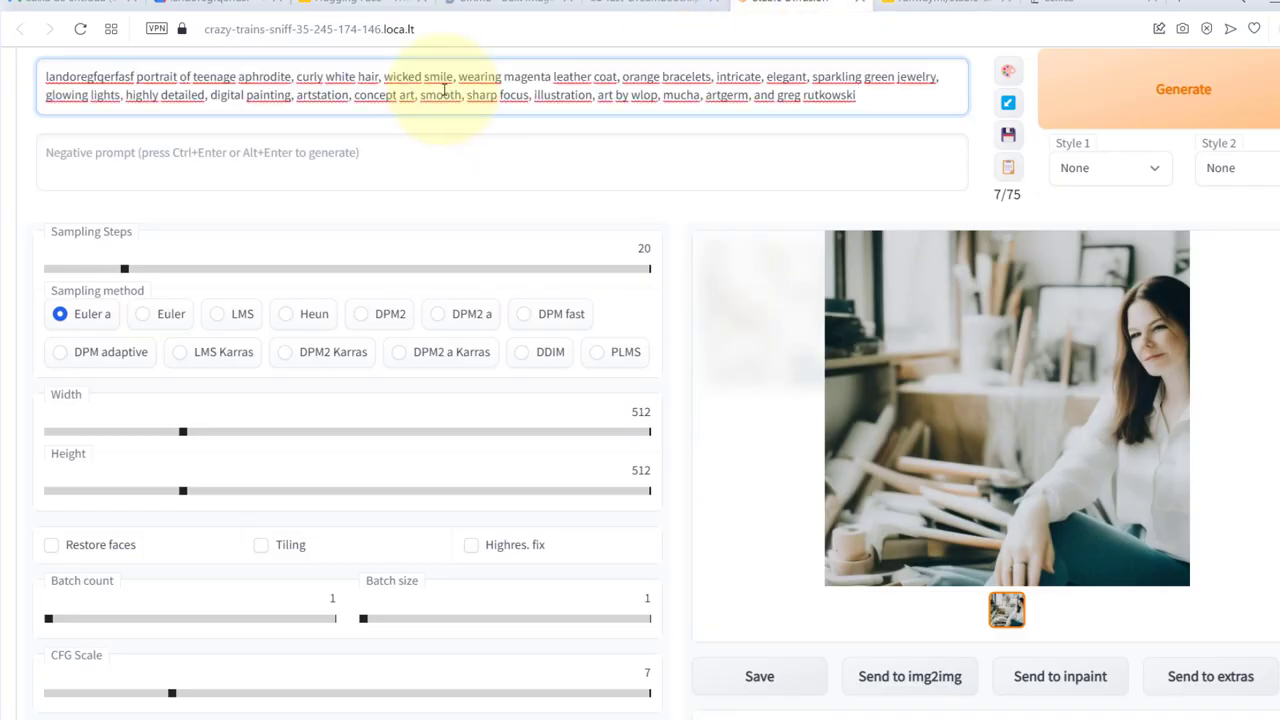
pyautogui.doubleClick(129, 76)
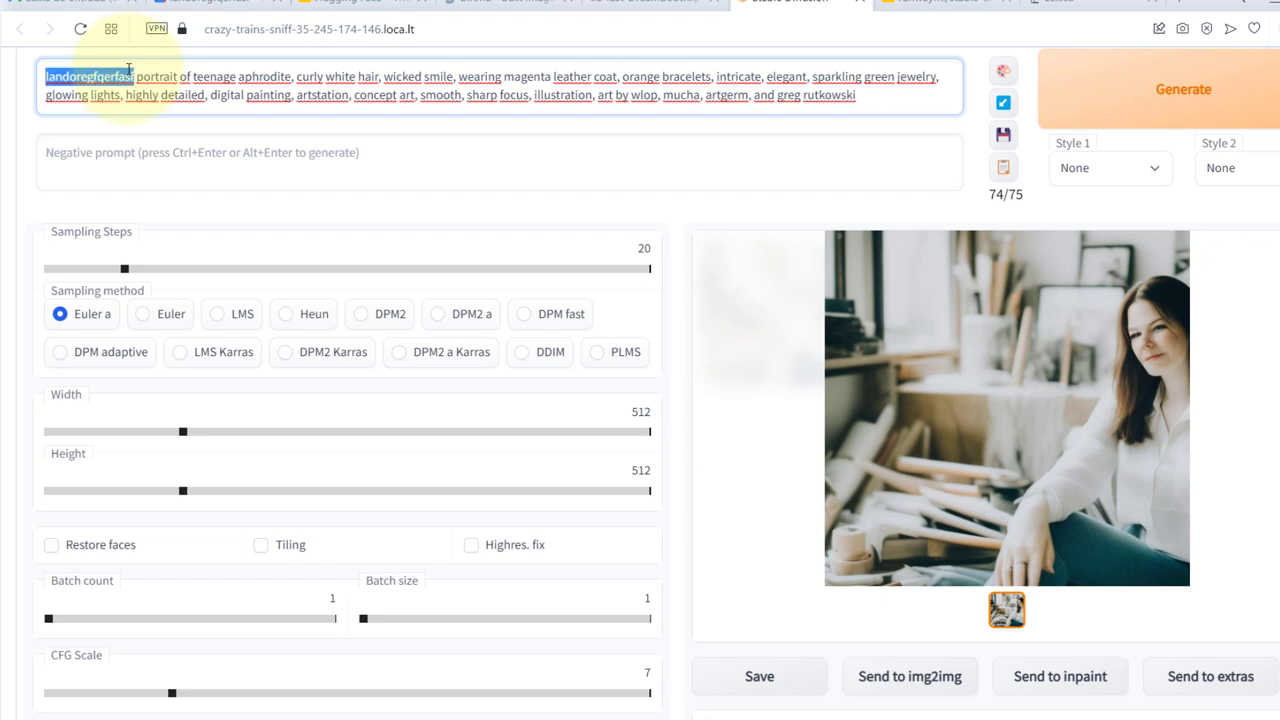
pyautogui.press('BackSpace')
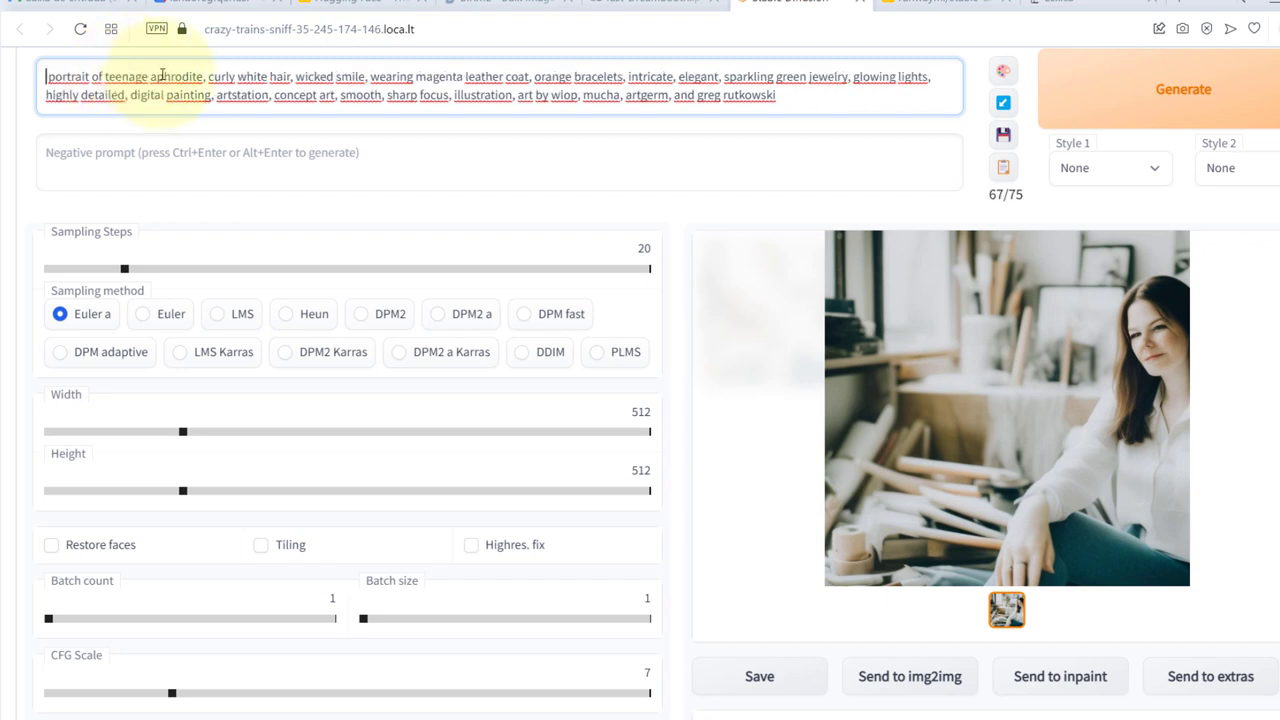
pyautogui.doubleClick(162, 76)
pyautogui.hotkey('ctrl', 'v')
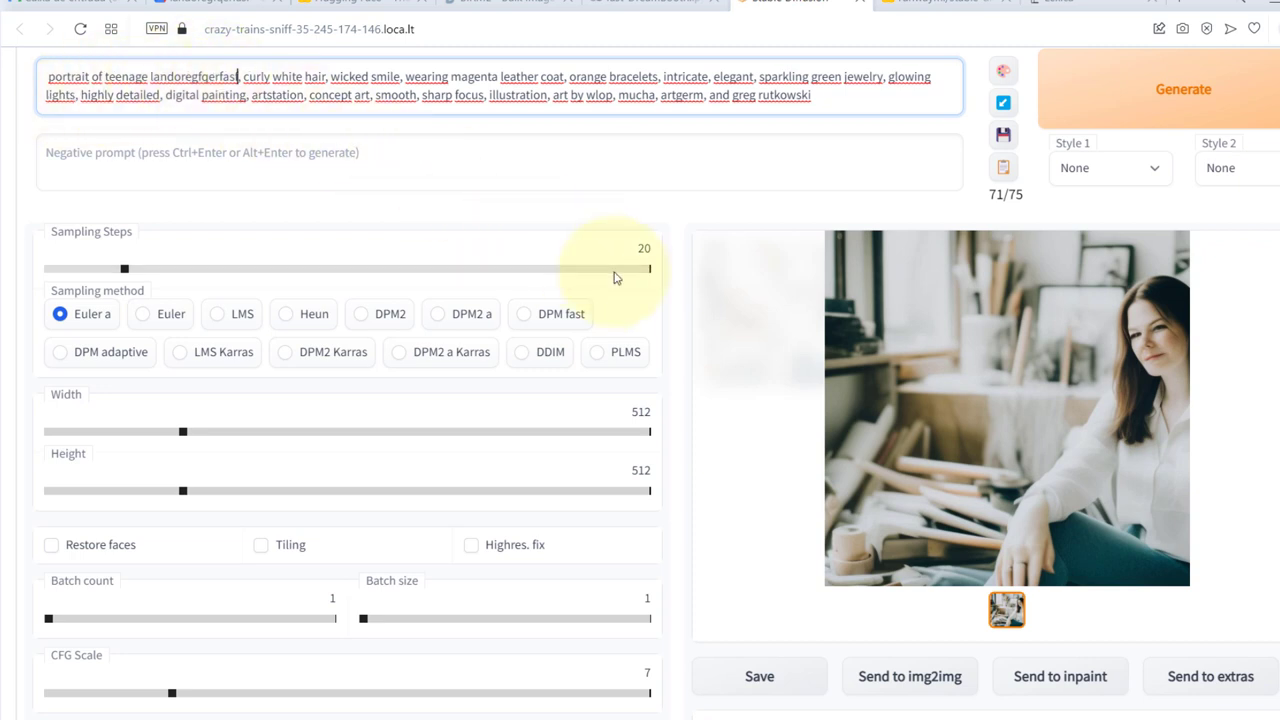
# Set the batch count to 4
pyautogui.scroll(-1, 575, 407)
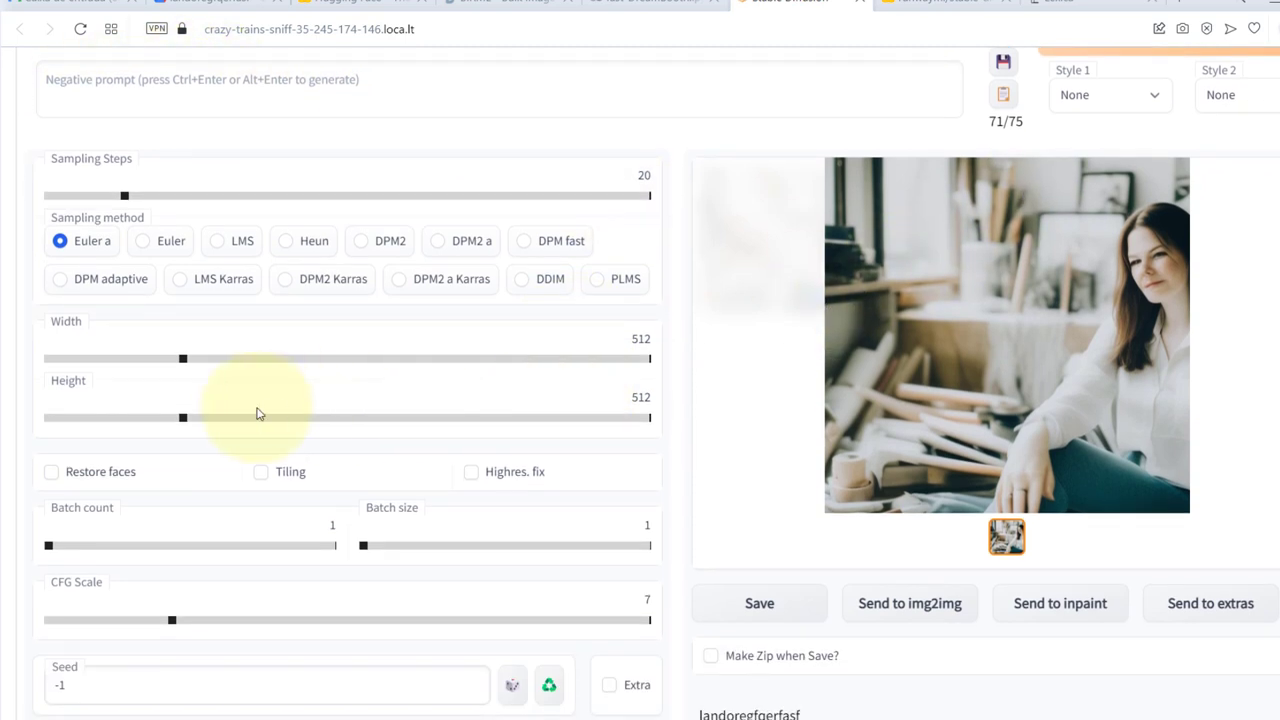
pyautogui.moveTo(55, 548); pyautogui.dragTo(54, 546)
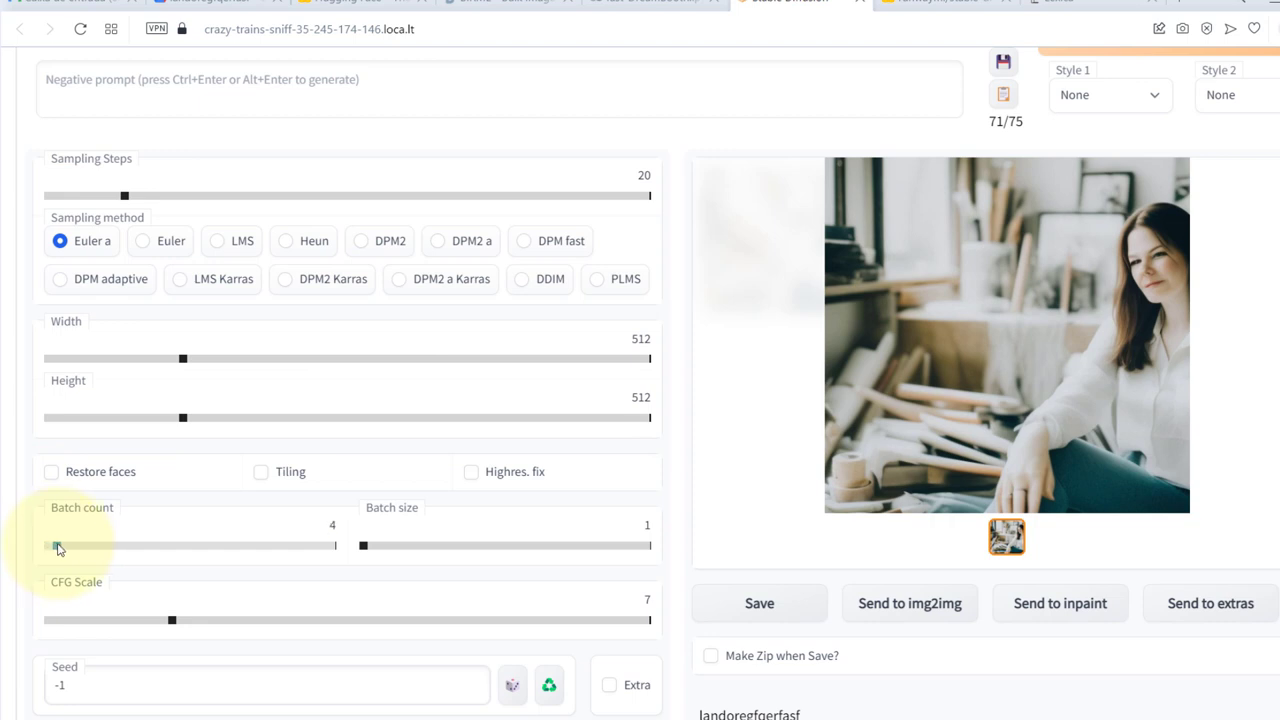
pyautogui.scroll(3, 629, 337)
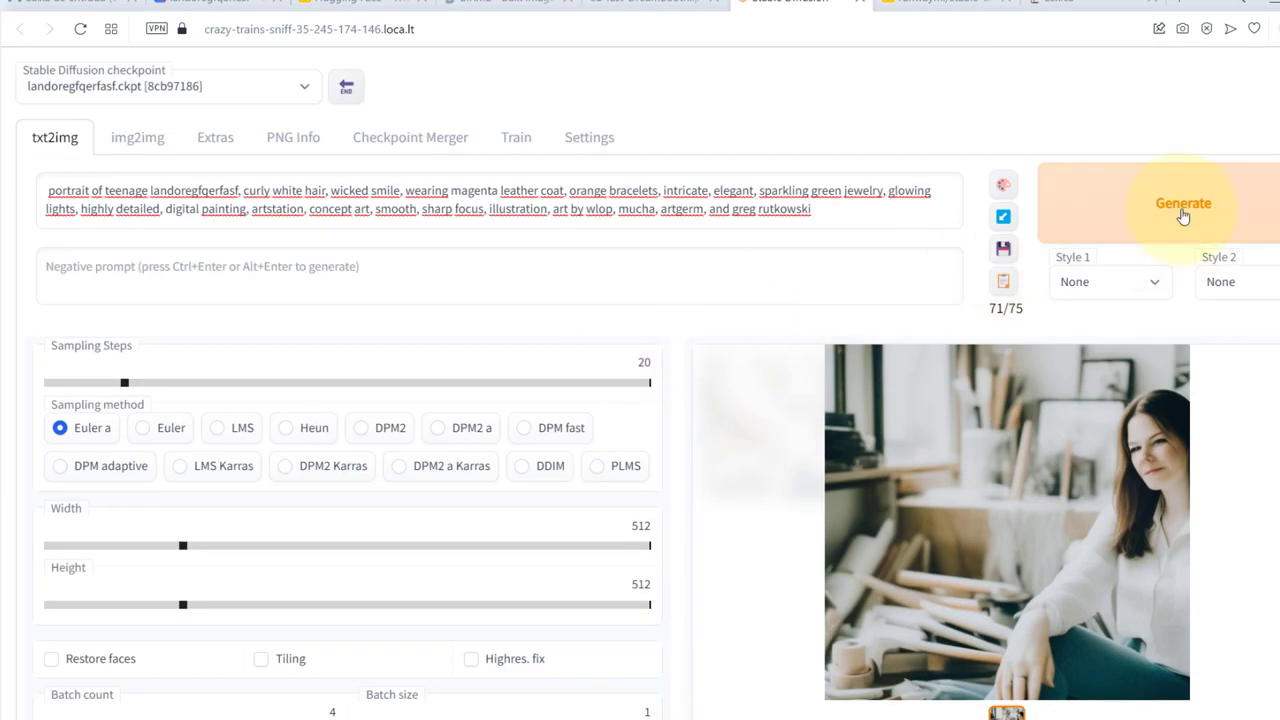
# Generate the four-portrait batch from the edited prompt and compare with the Lexica original
pyautogui.click(1181, 212)
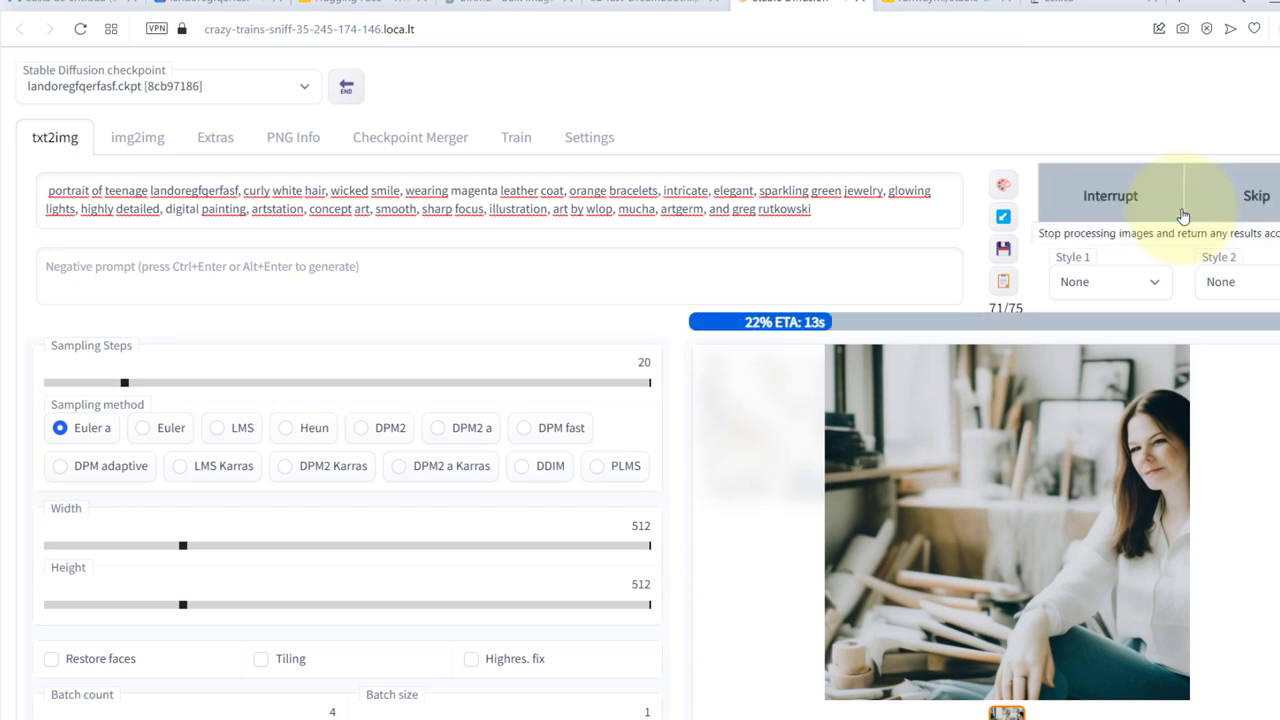
pyautogui.hotkey('alt', 'Tab')
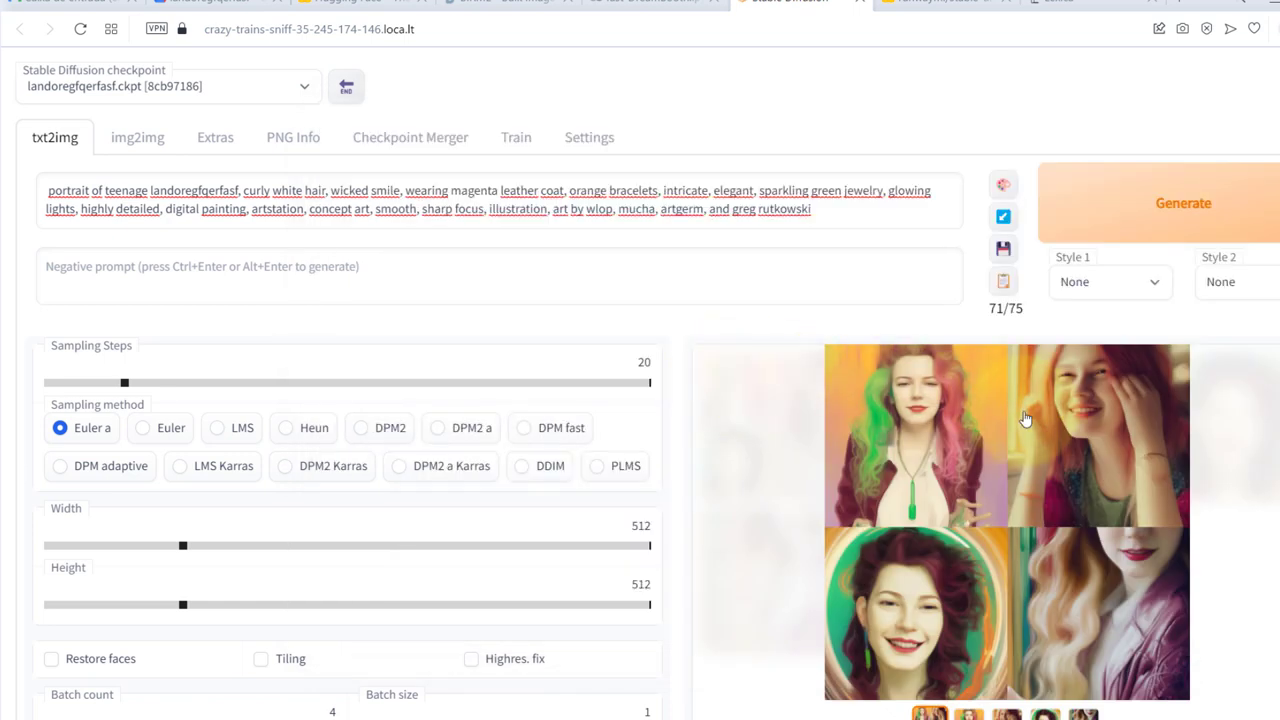
pyautogui.scroll(-3, 1025, 418)
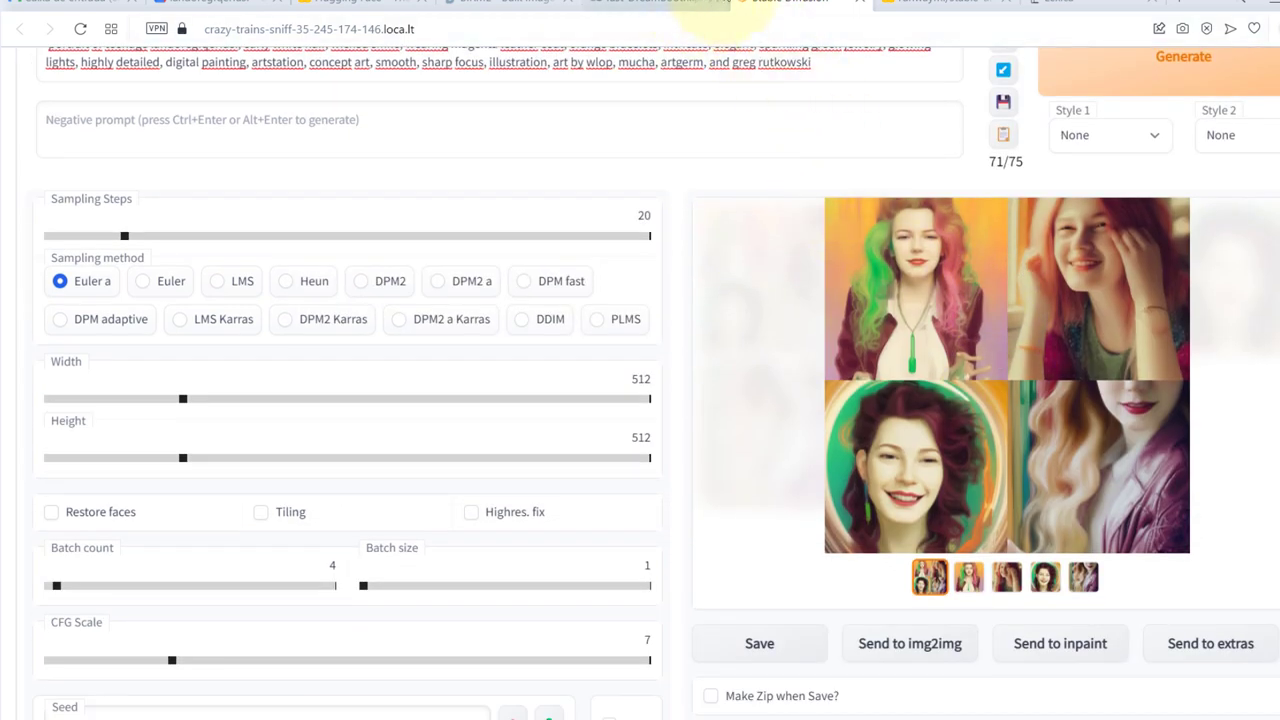
pyautogui.click(1080, 5)
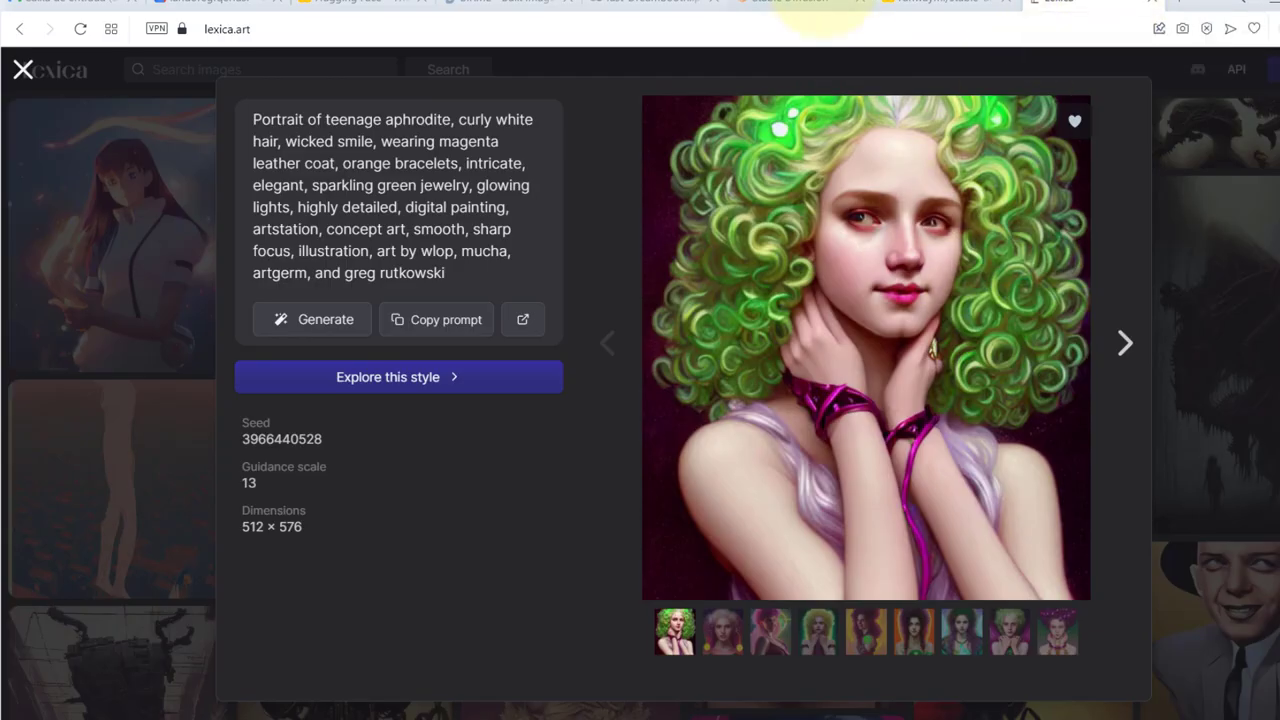
# Compare the four generated portraits with the birme-512x512 training photos
pyautogui.click(815, 5)
pyautogui.press('super+Tab')
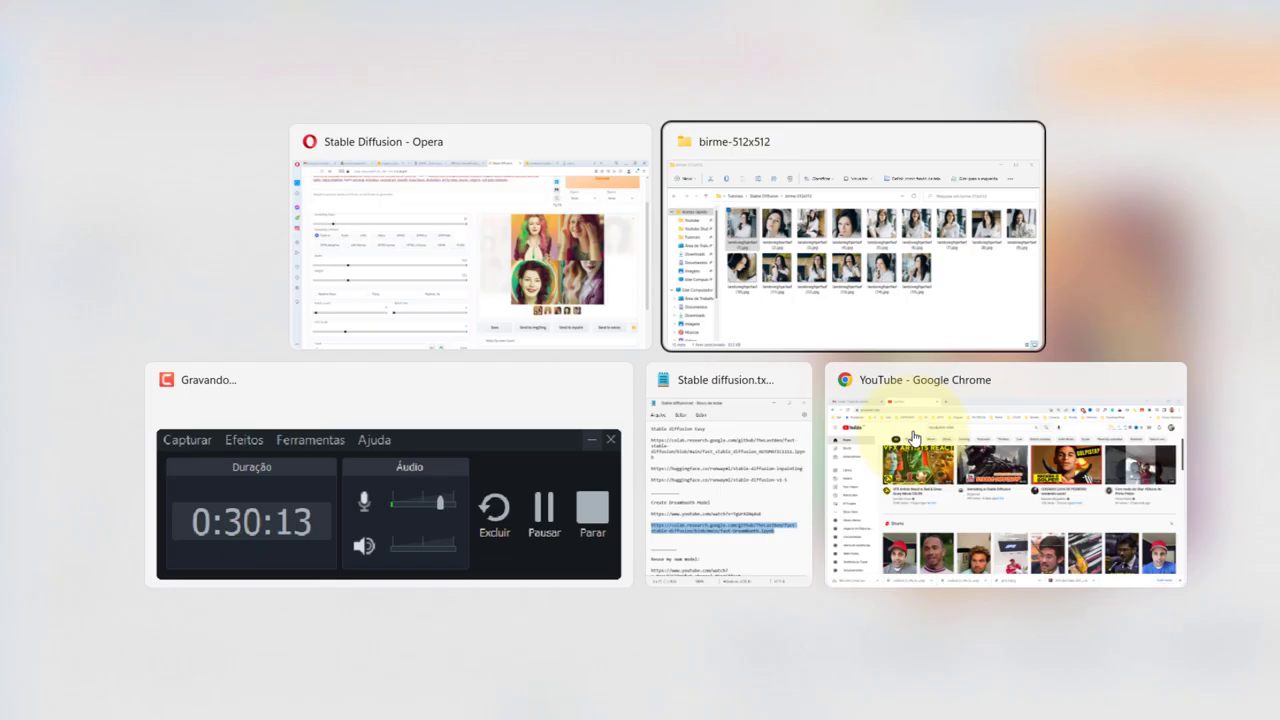
pyautogui.press('Return')
pyautogui.hotkey('alt', 'Tab')
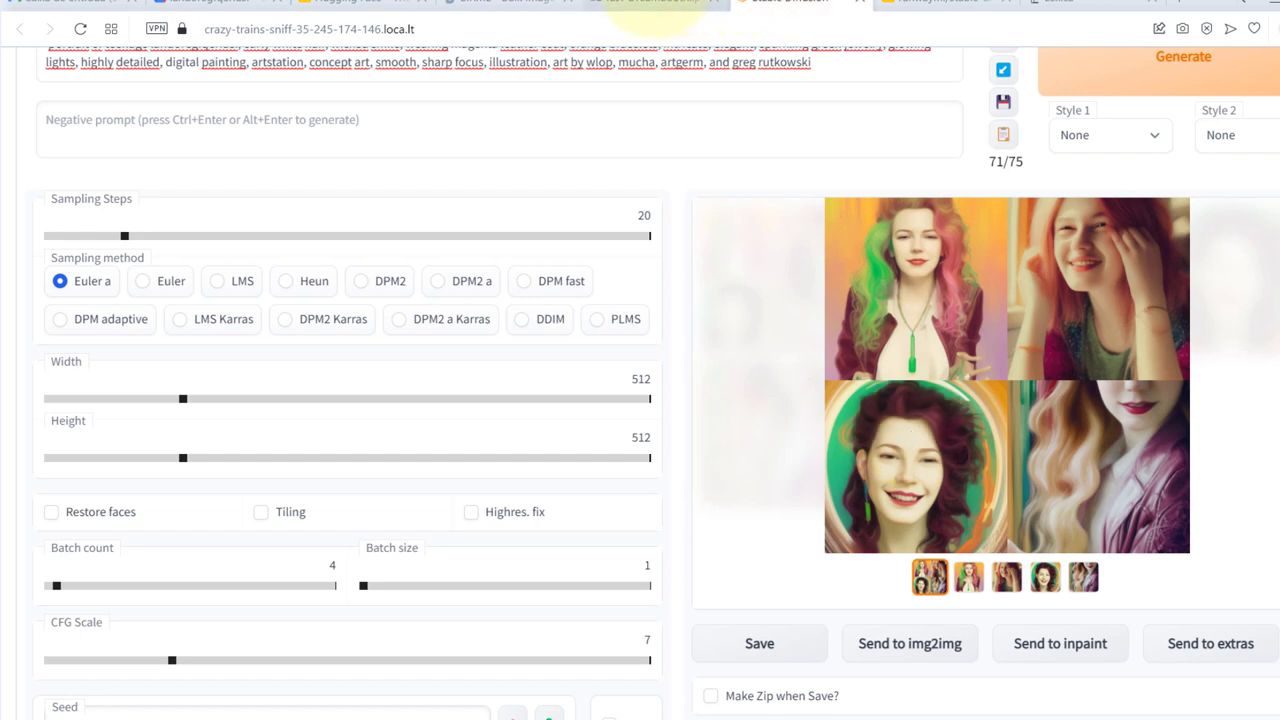
pyautogui.click(650, 8)
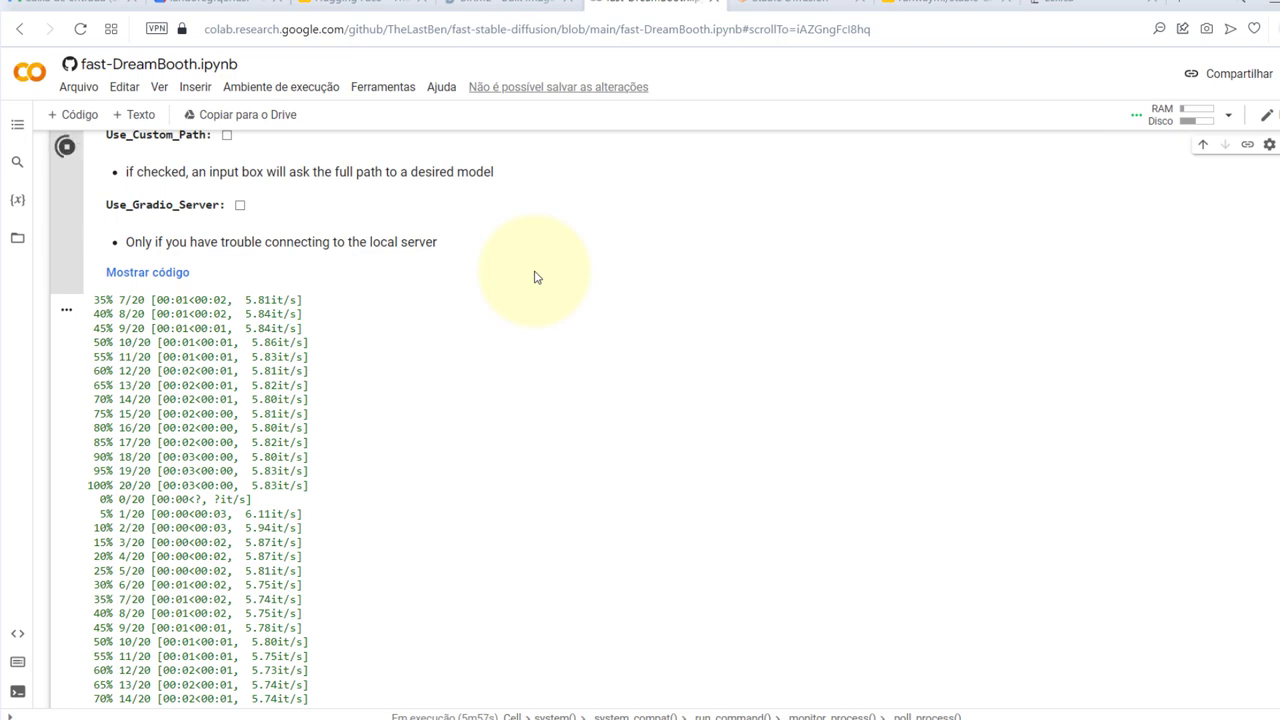
# Revisit the Drive model file, the Colab notebook, the web UI and the stable-diffusion-v1-5 page
pyautogui.click(240, 4)
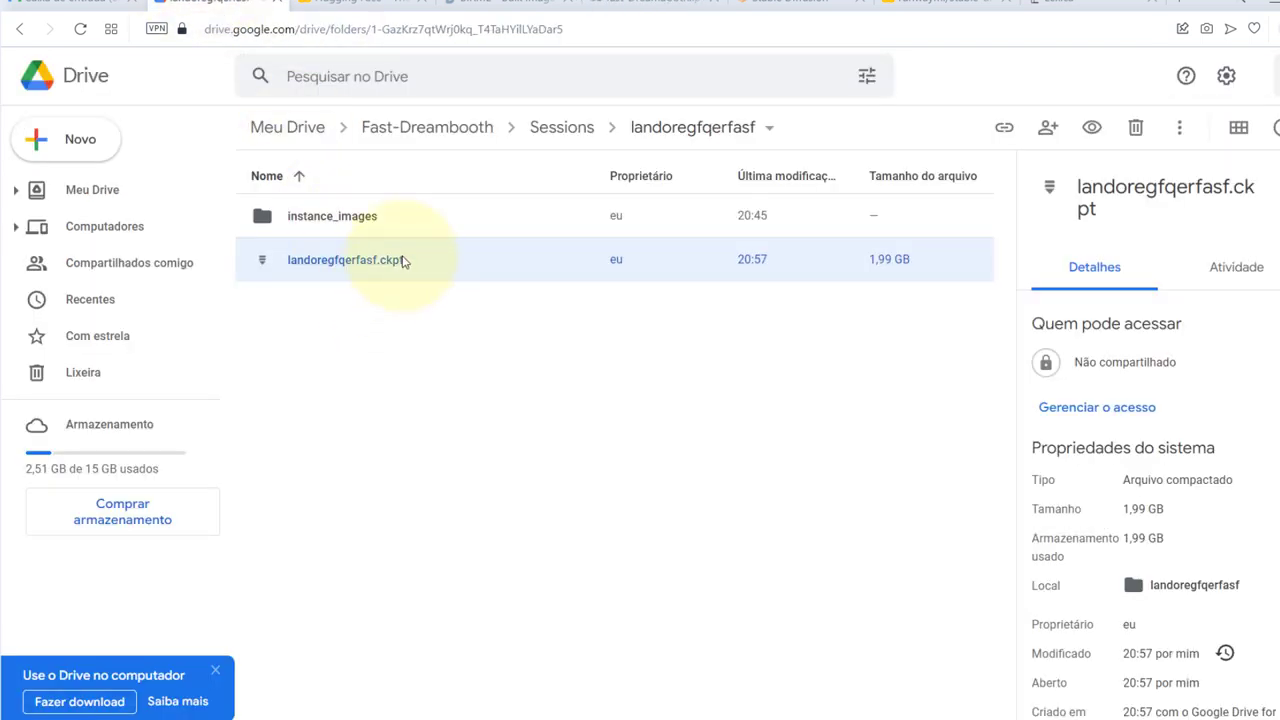
pyautogui.click(655, 5)
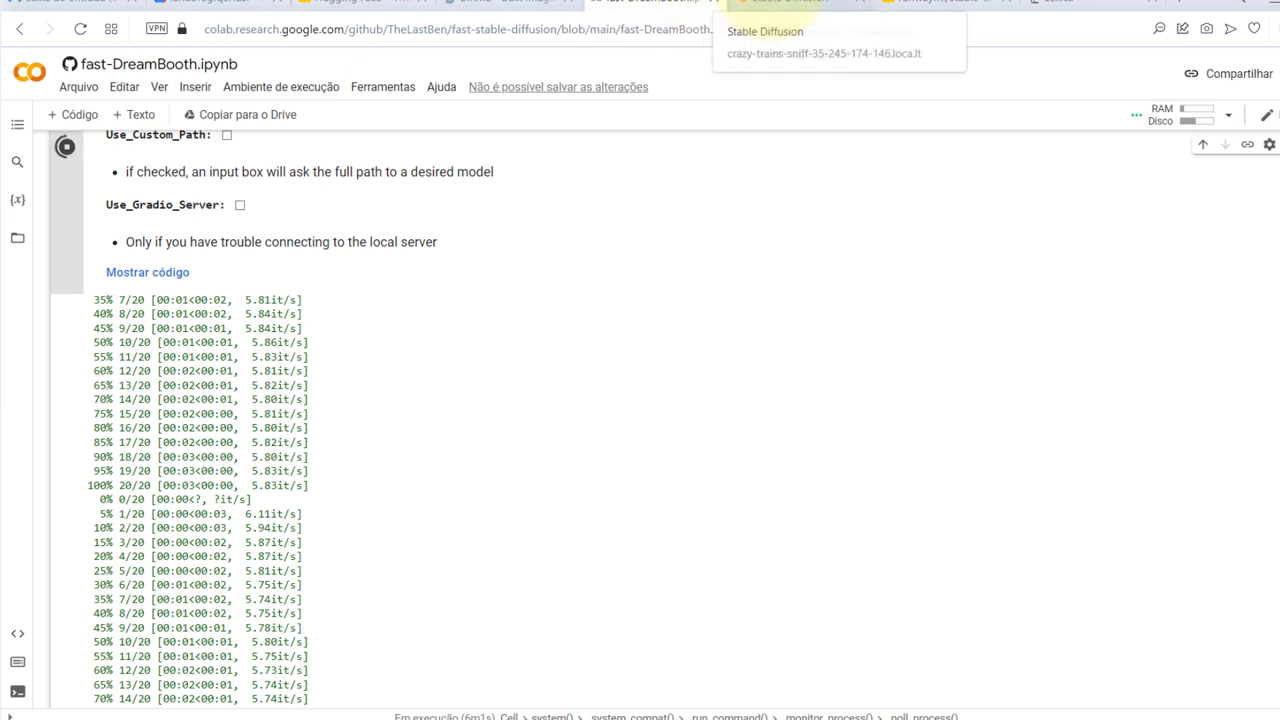
pyautogui.click(785, 5)
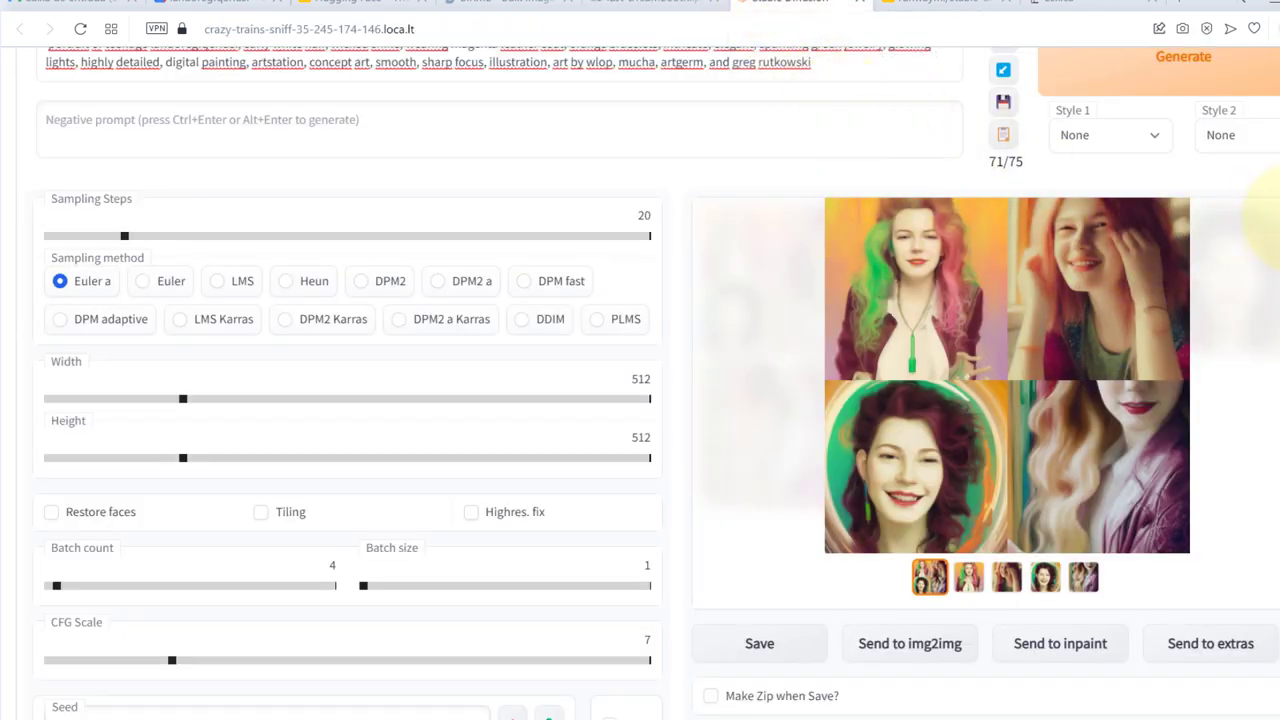
pyautogui.click(960, 5)
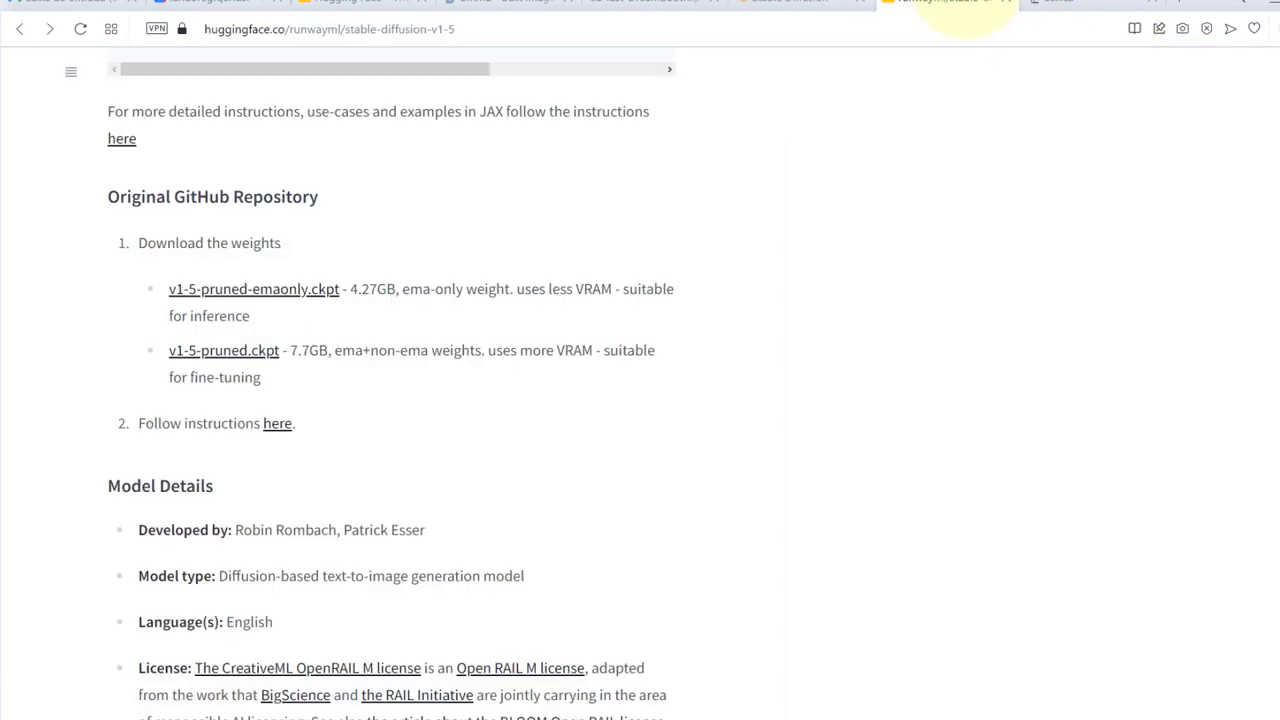
# Browse the Lexica gallery, then return to the web UI's four separate 512x512 portraits
pyautogui.click(1060, 5)
pyautogui.click(1180, 212)
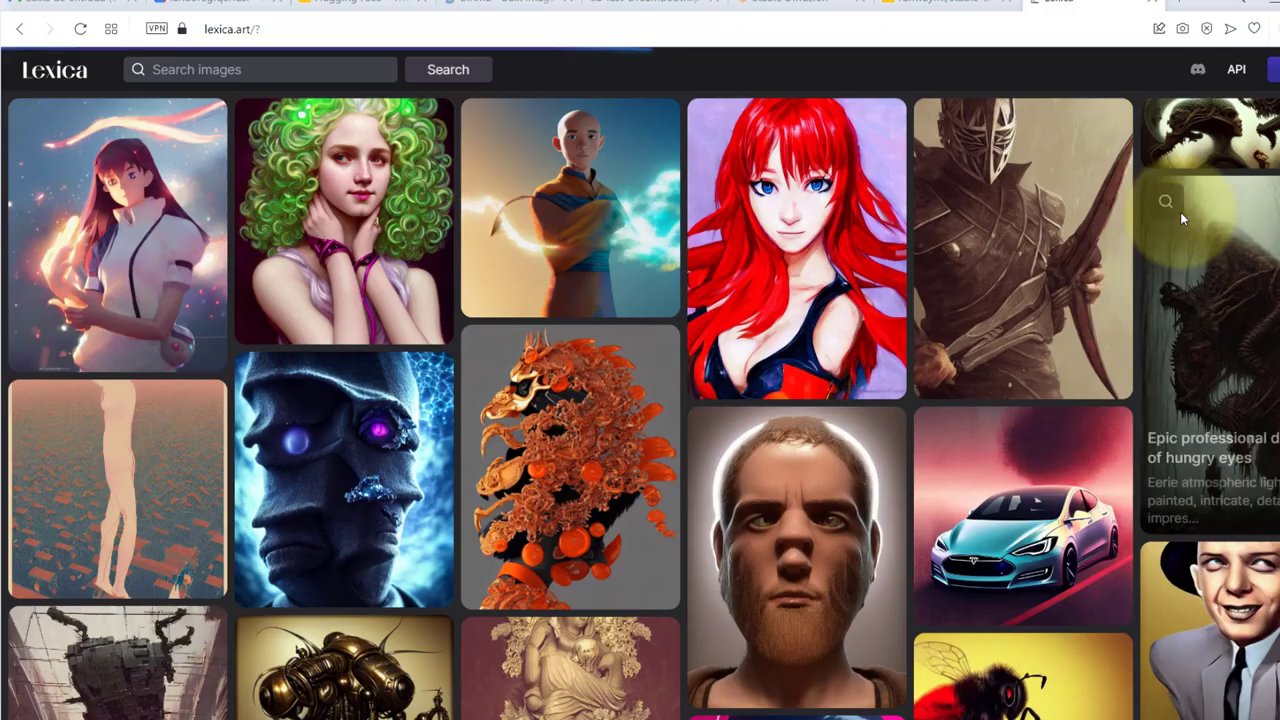
pyautogui.scroll(-5, 1180, 212)
pyautogui.scroll(2, 1180, 212)
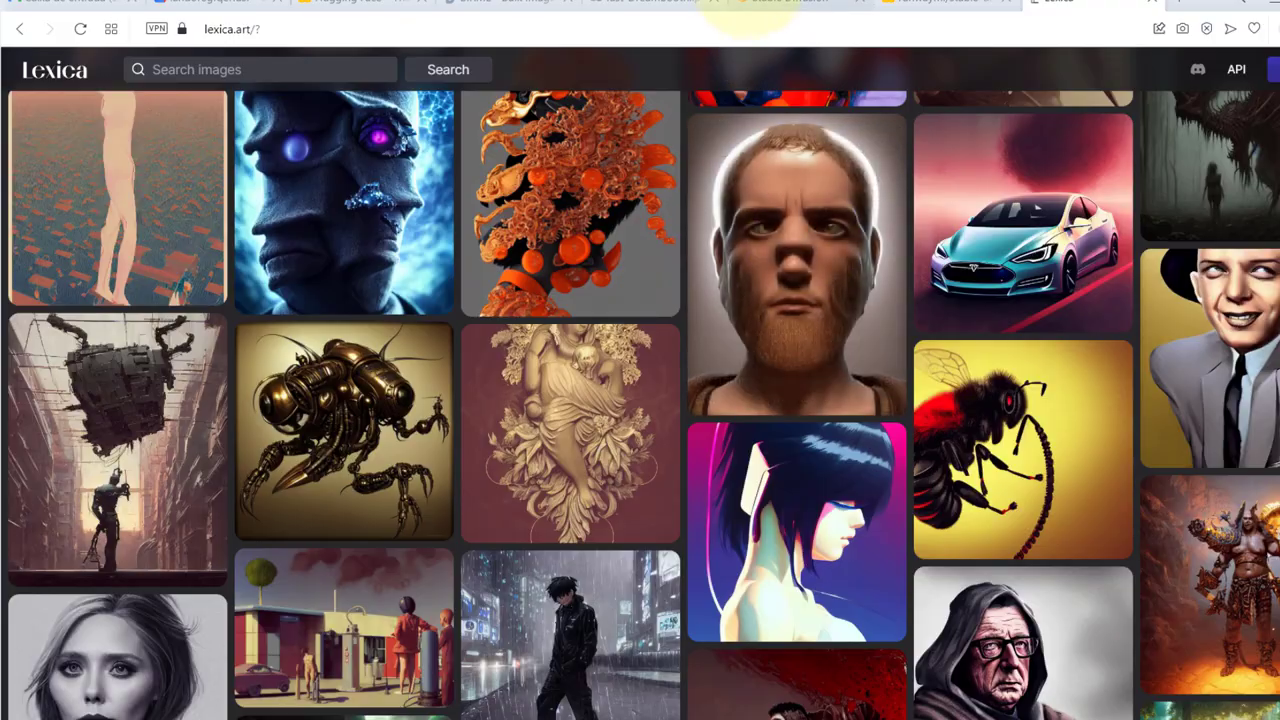
pyautogui.click(809, 5)
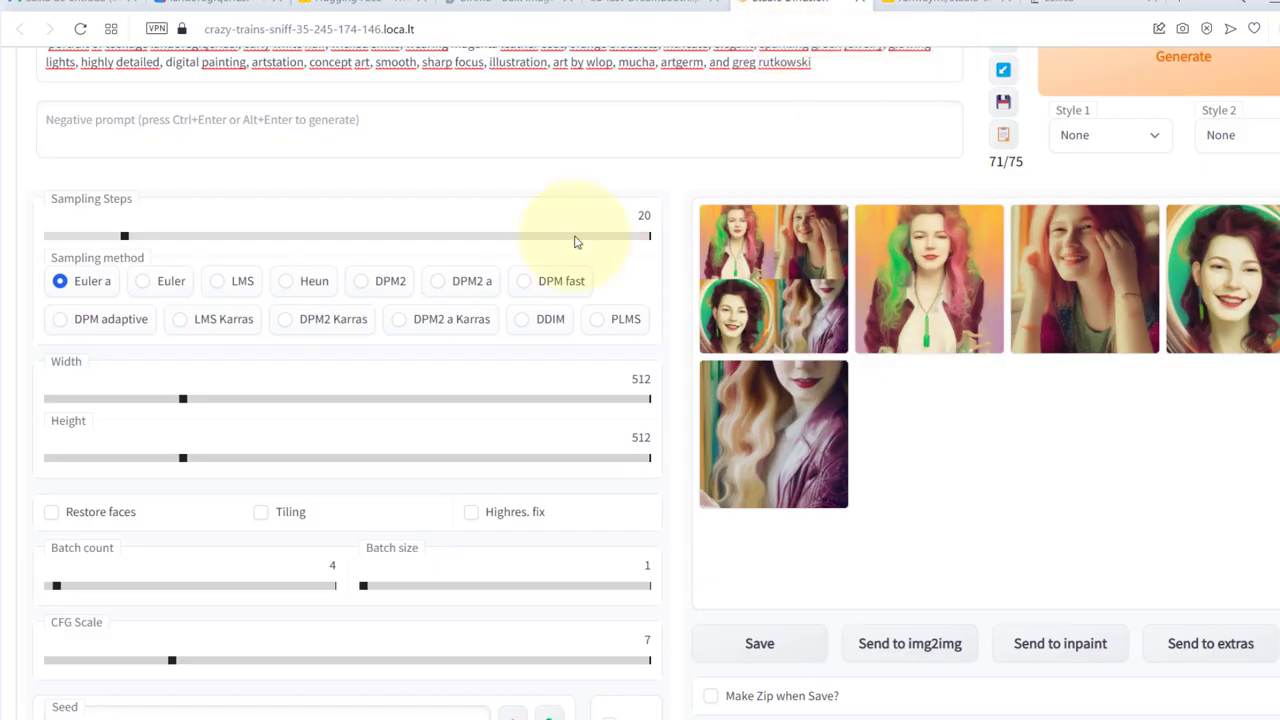
pyautogui.scroll(1, 577, 243)
pyautogui.click(612, 10)
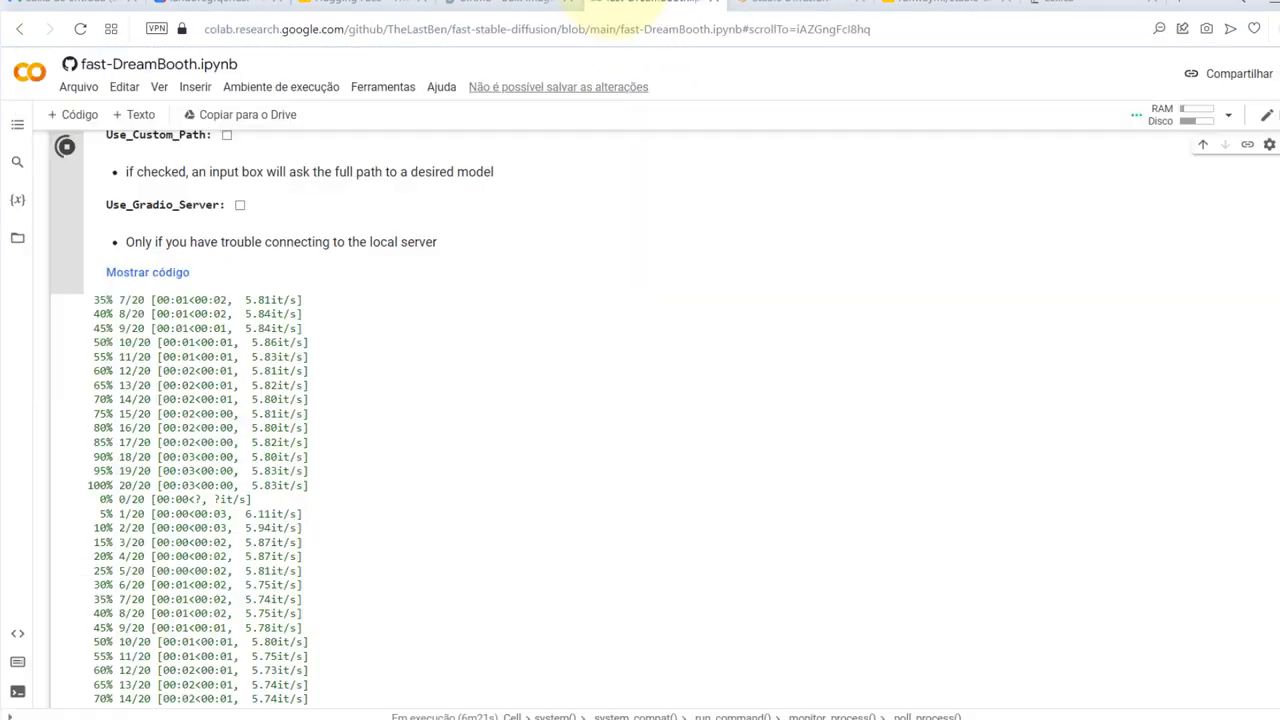
pyautogui.click(784, 6)
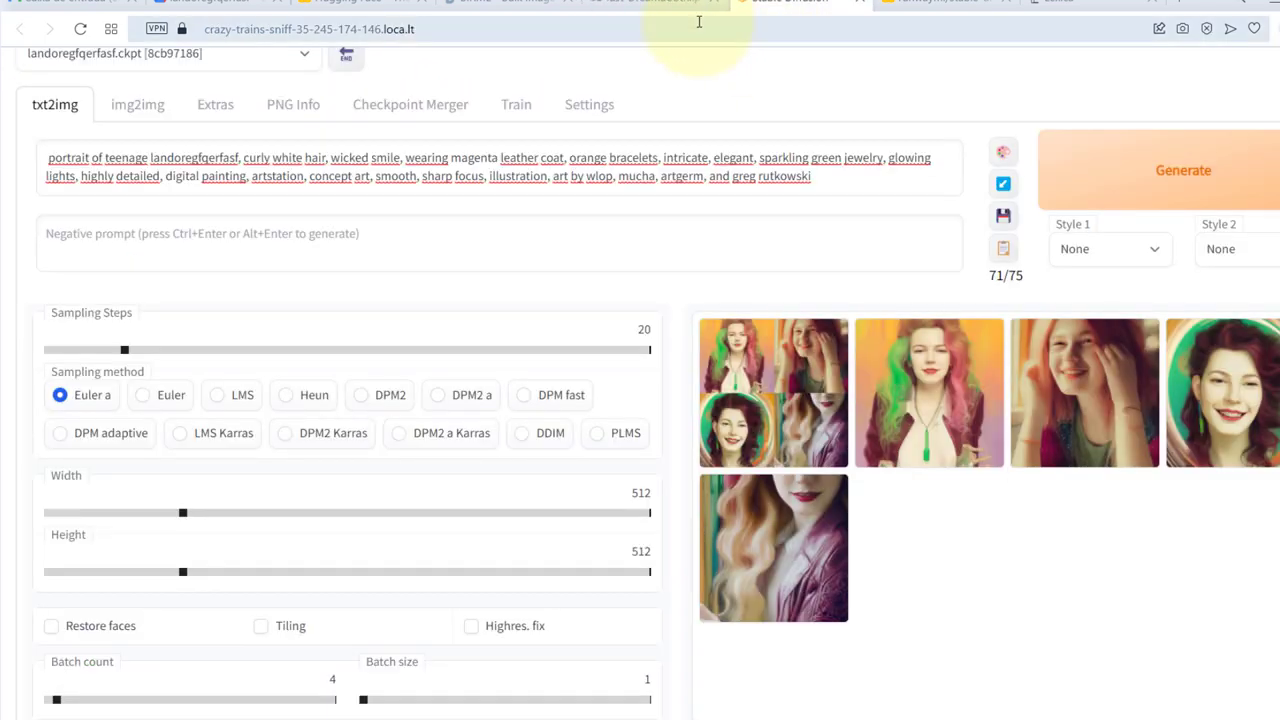
# Return to the fast-DreamBooth notebook and toggle the test cell's code to check INSTANCE_NAME
pyautogui.click(647, 6)
pyautogui.scroll(1, 914, 263)
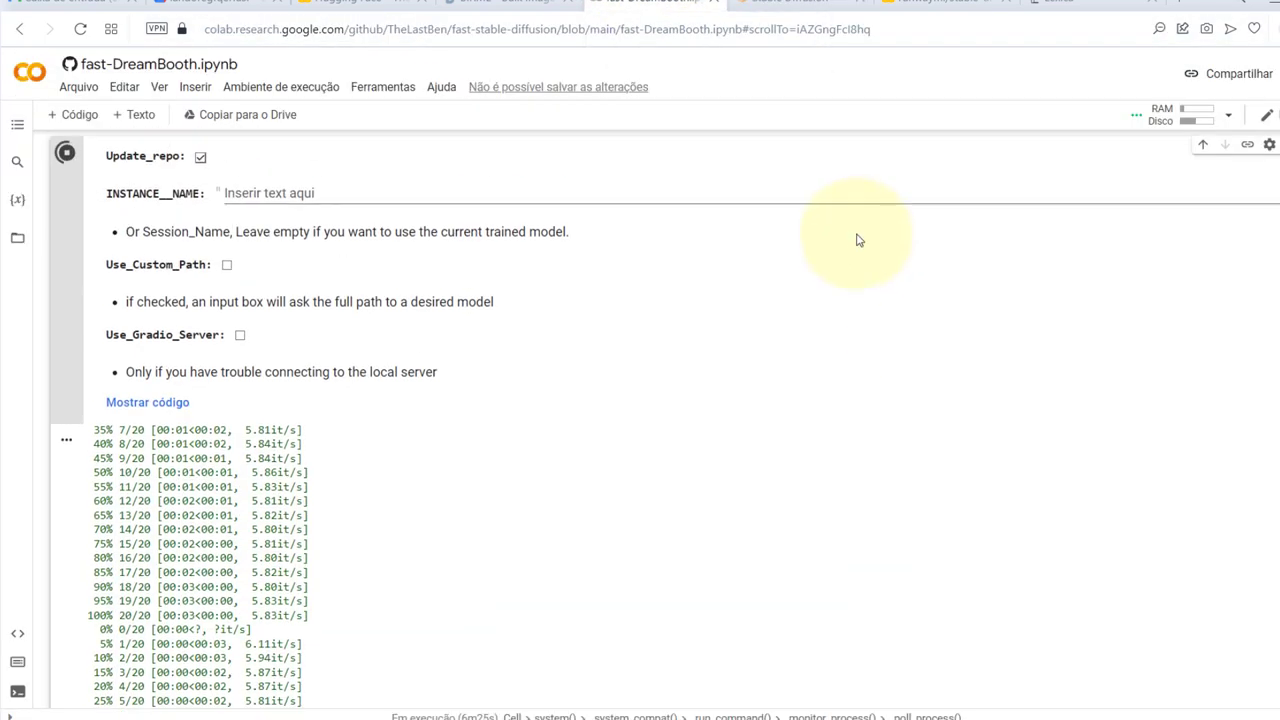
pyautogui.scroll(4, 837, 326)
pyautogui.scroll(-3, 837, 326)
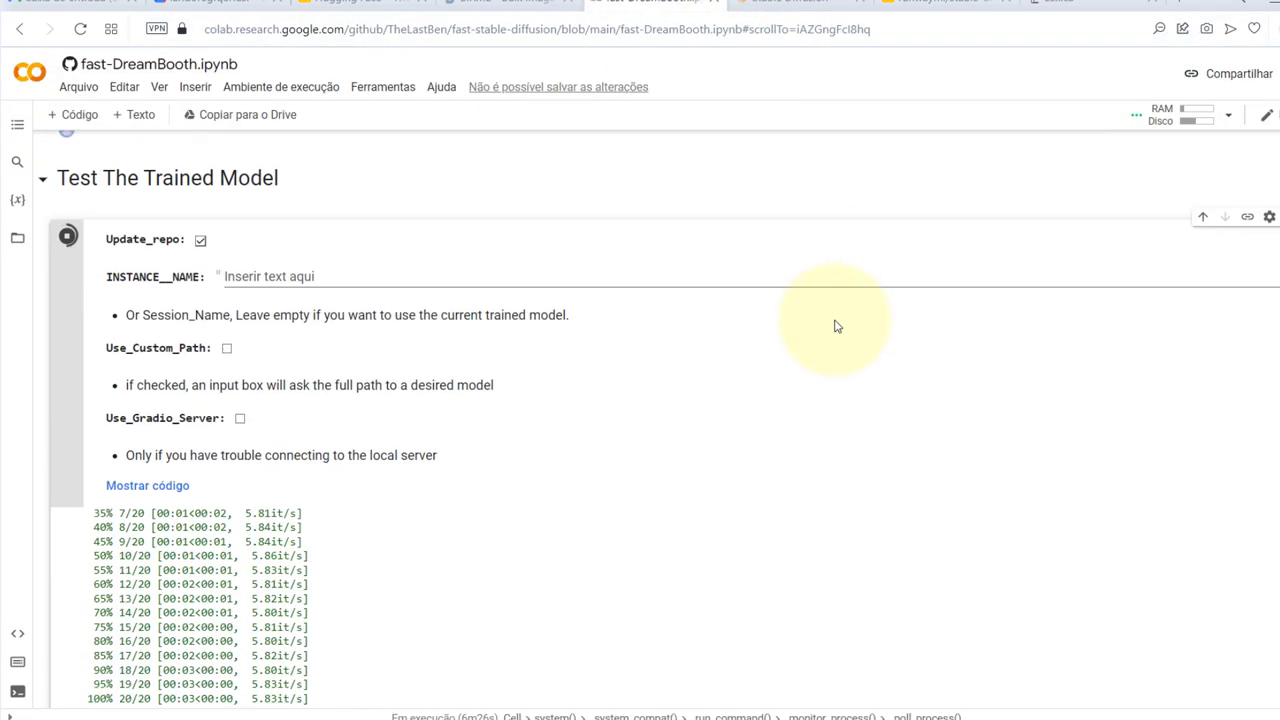
pyautogui.doubleClick(777, 237)
pyautogui.doubleClick(971, 240)
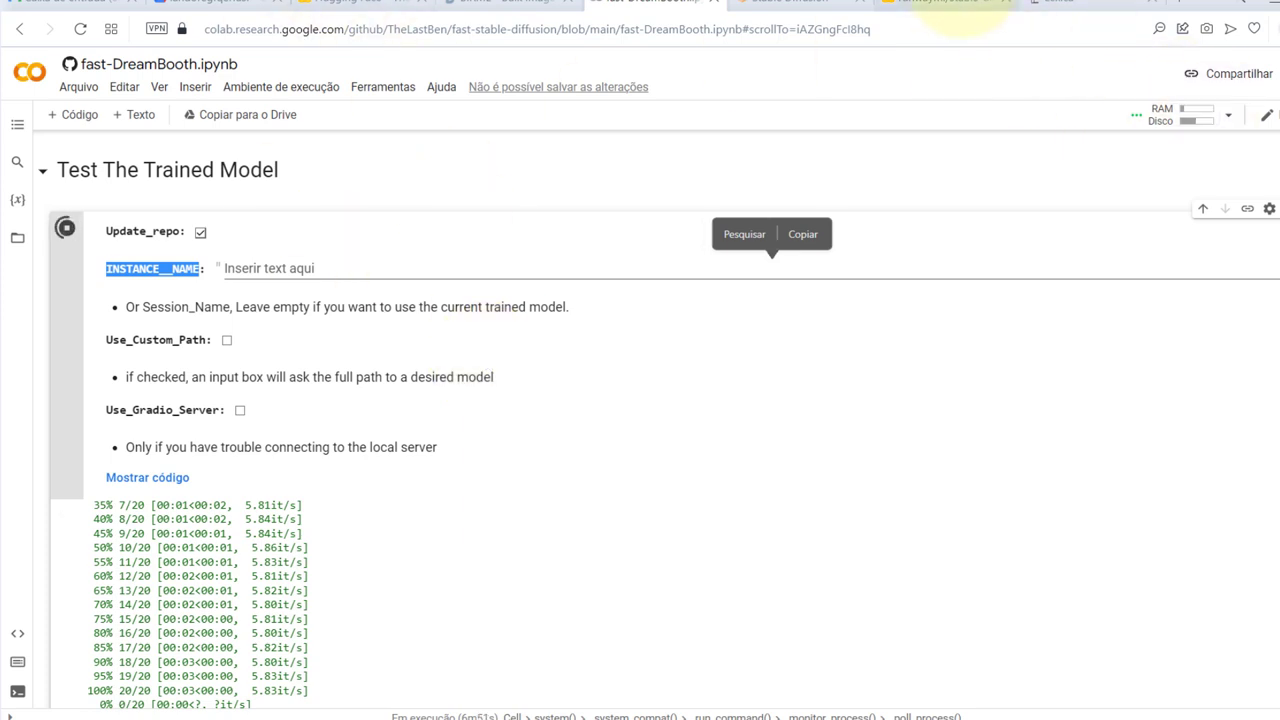
# Review the other tabs: the v1-5 model page, txt2img, the Drive model file, BIRME and the generated portraits
pyautogui.click(940, 3)
pyautogui.click(757, 5)
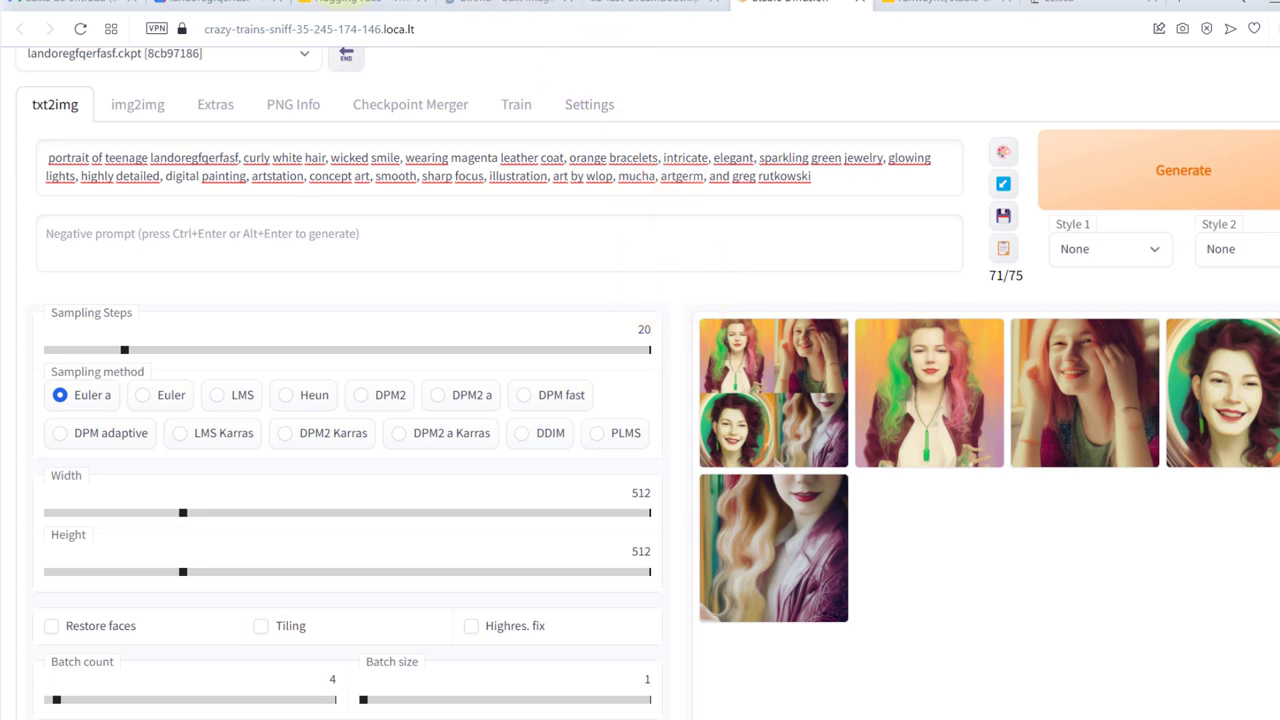
pyautogui.click(195, 4)
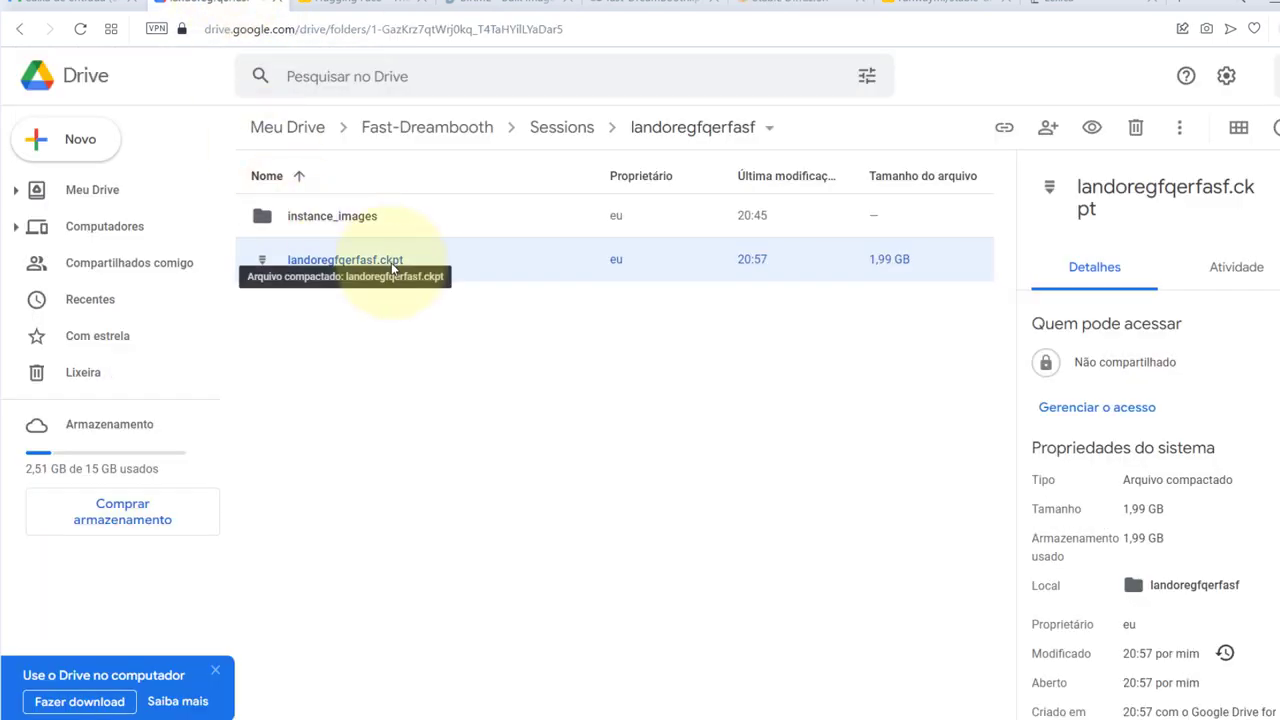
pyautogui.click(640, 3)
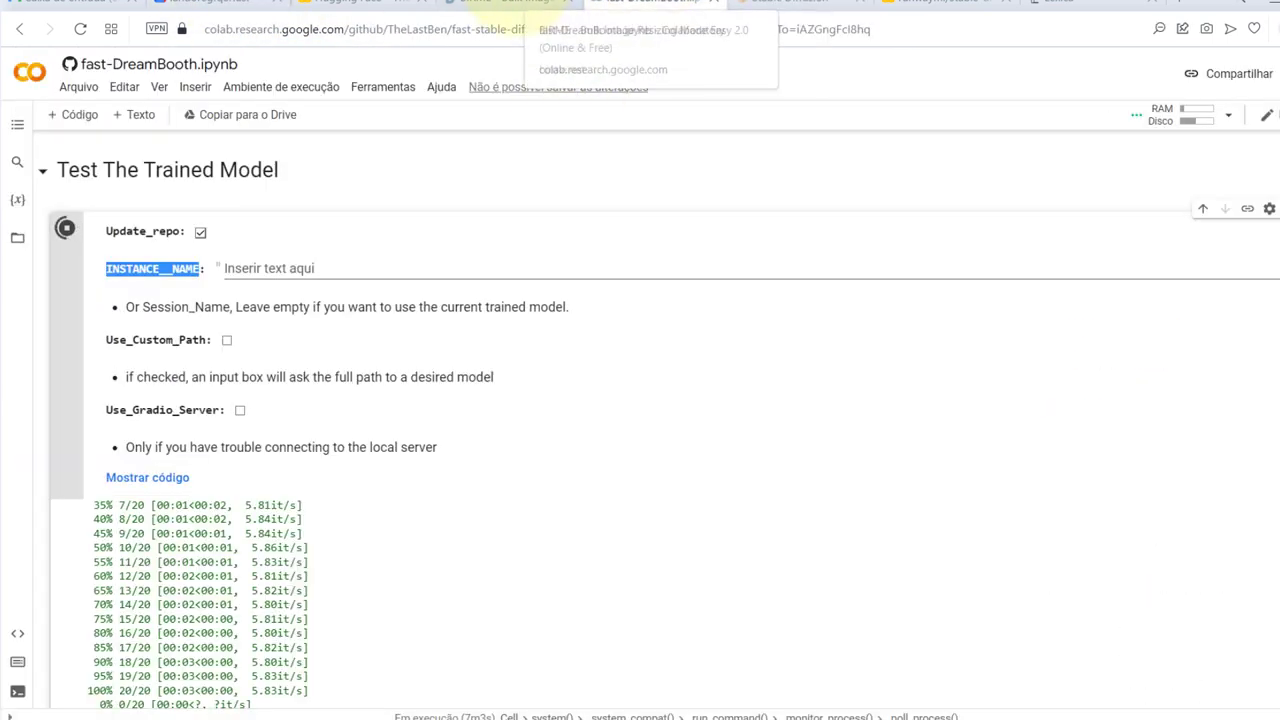
pyautogui.click(510, 3)
pyautogui.click(640, 3)
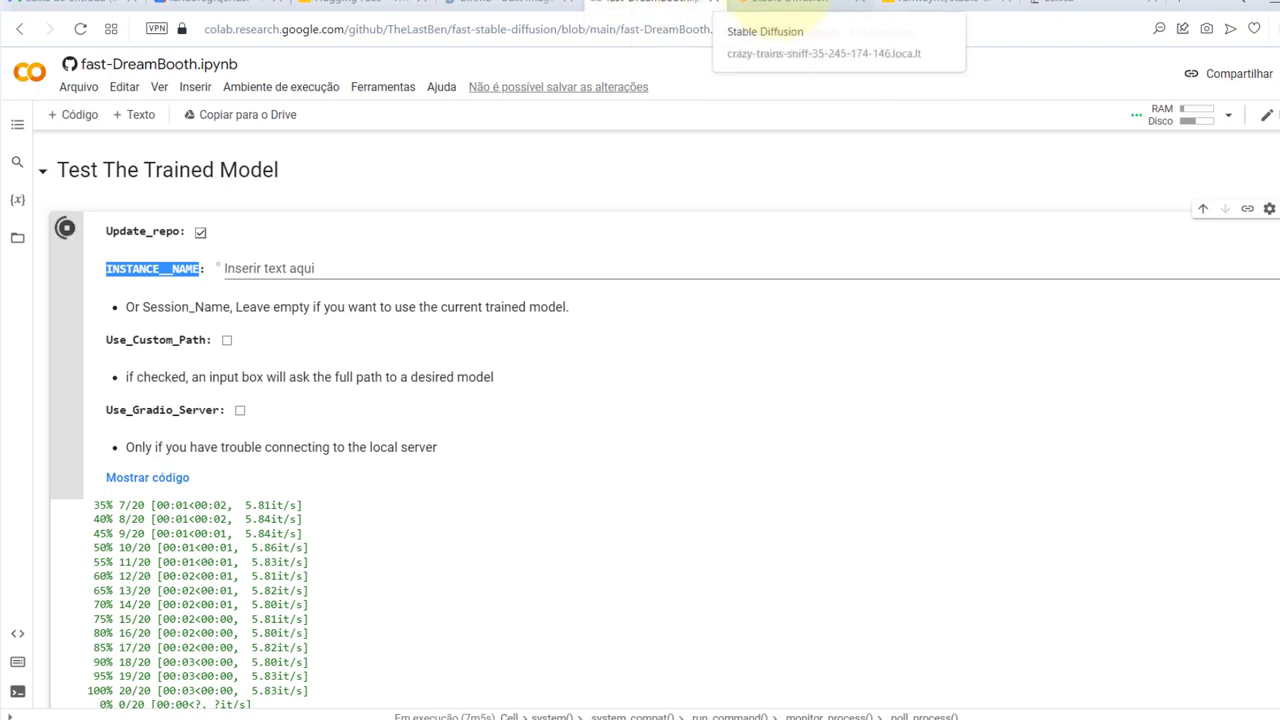
pyautogui.click(785, 3)
pyautogui.scroll(-1, 640, 150)
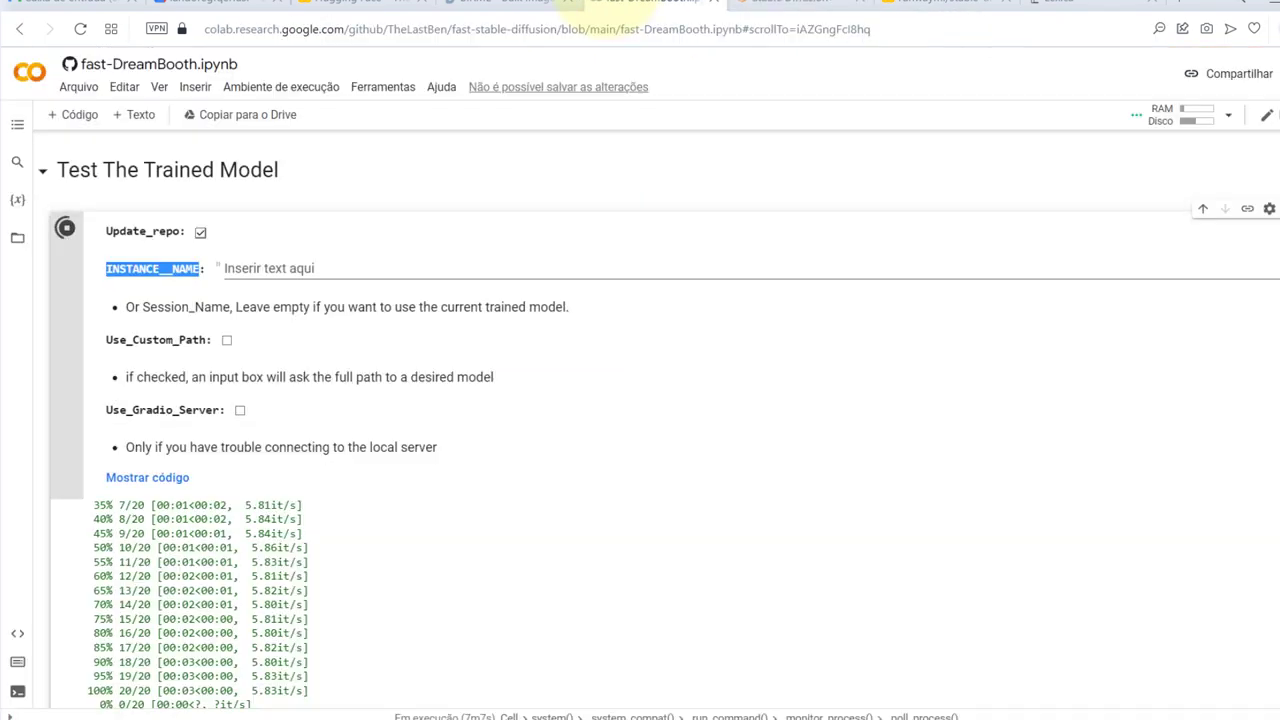
pyautogui.scroll(1, 537, 300)
pyautogui.scroll(-5, 537, 300)
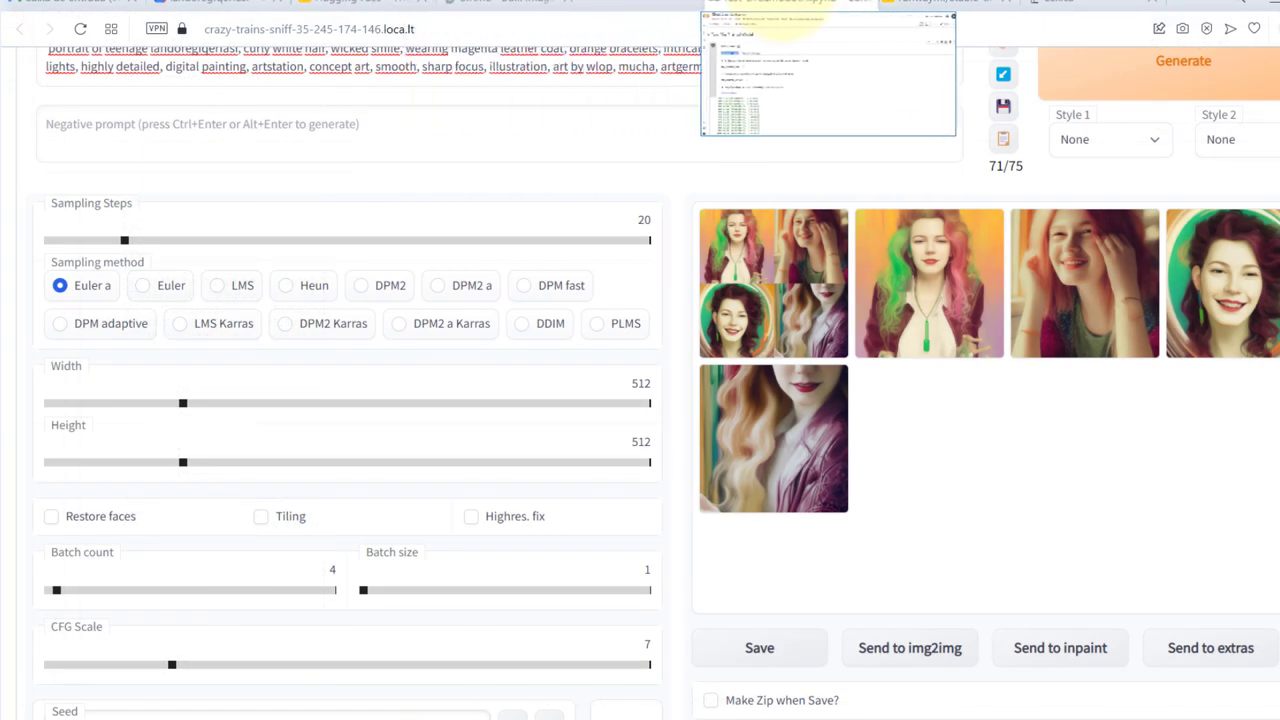
# Close the web UI tab and go back to the notebook's still-running test cell
pyautogui.click(676, 3)
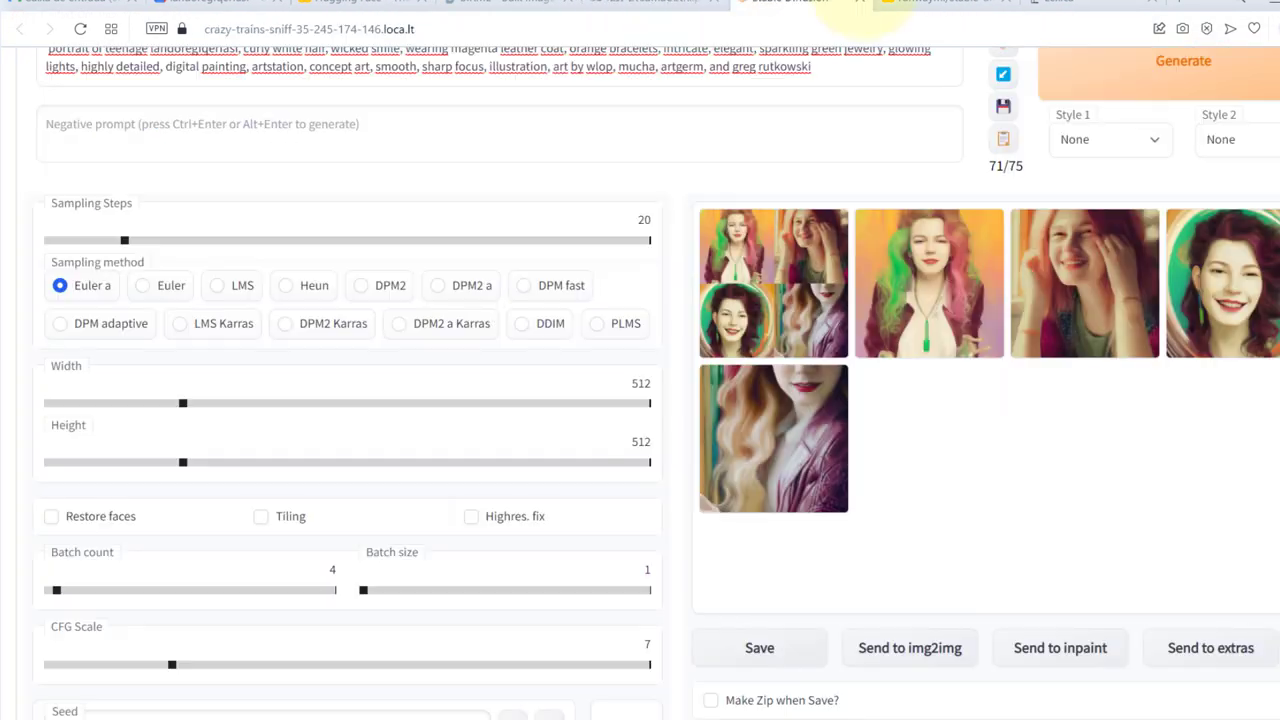
pyautogui.click(765, 3)
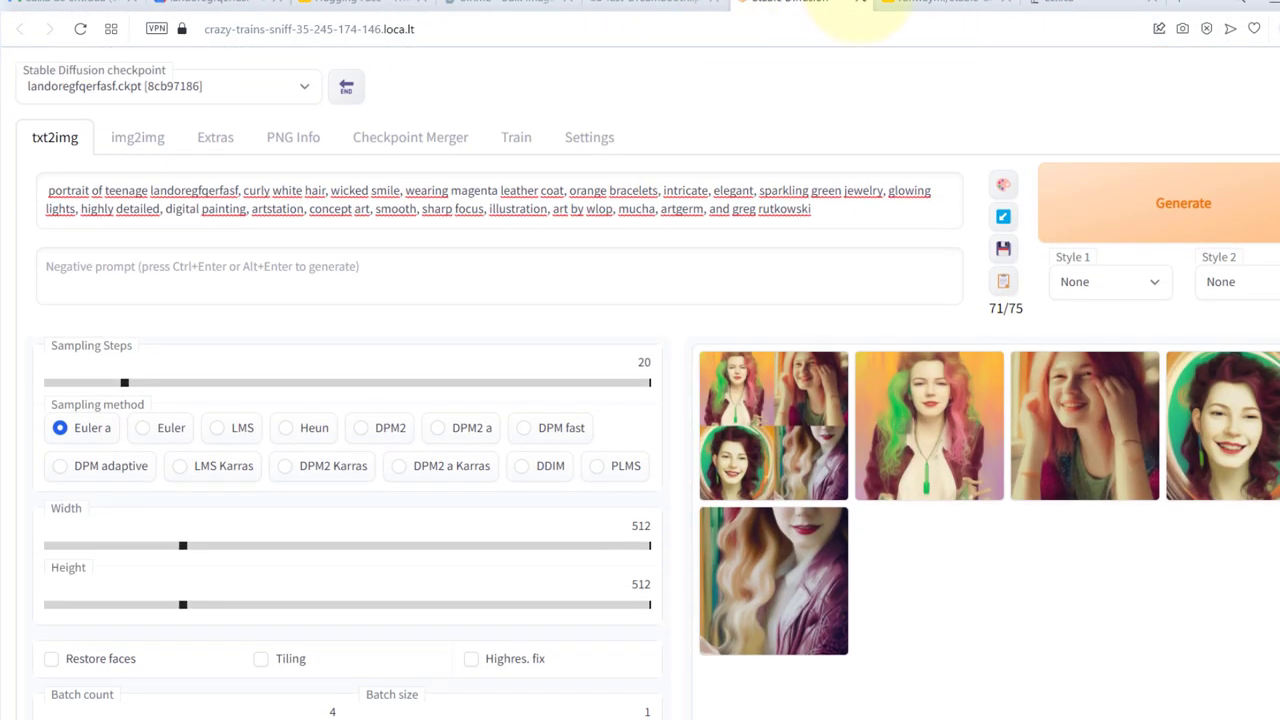
pyautogui.click(860, 3)
pyautogui.click(645, 3)
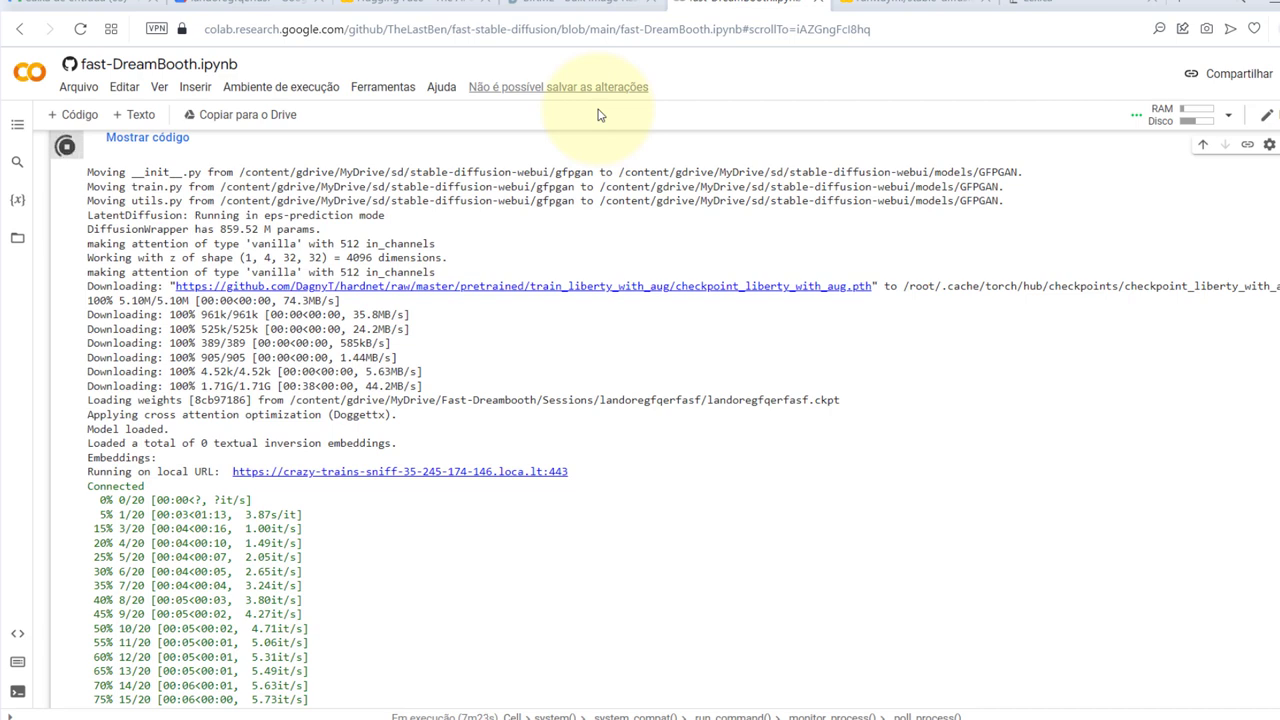
# Stop the running web UI cell, check the RAM/Disk options, and Alt+Tab to the AUTOMATIC1111 notebook
pyautogui.click(66, 150)
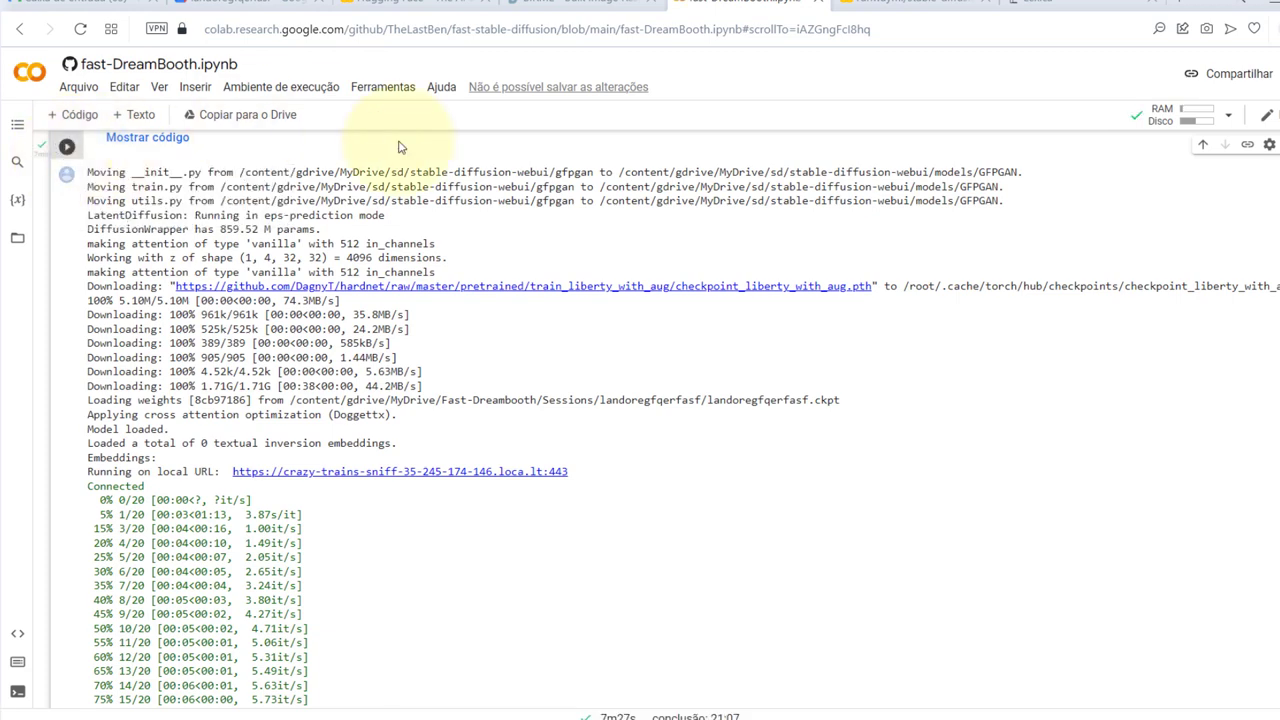
pyautogui.scroll(-5, 651, 523)
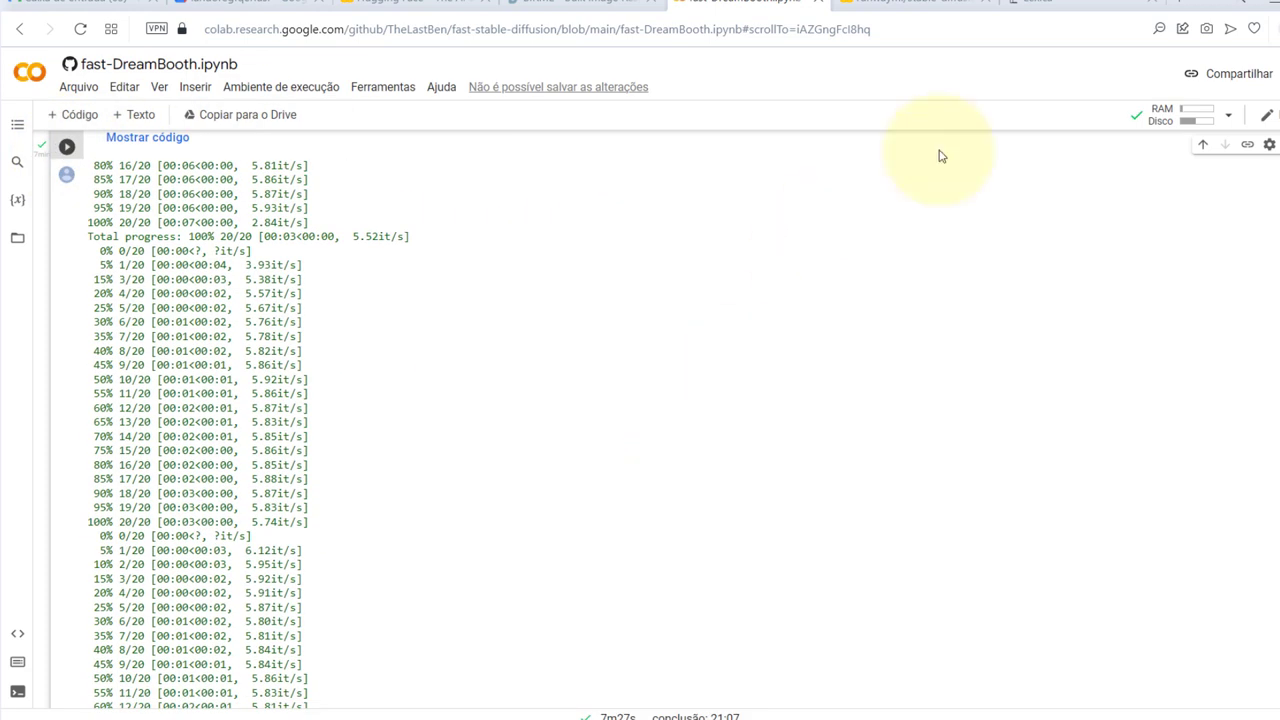
pyautogui.click(1228, 116)
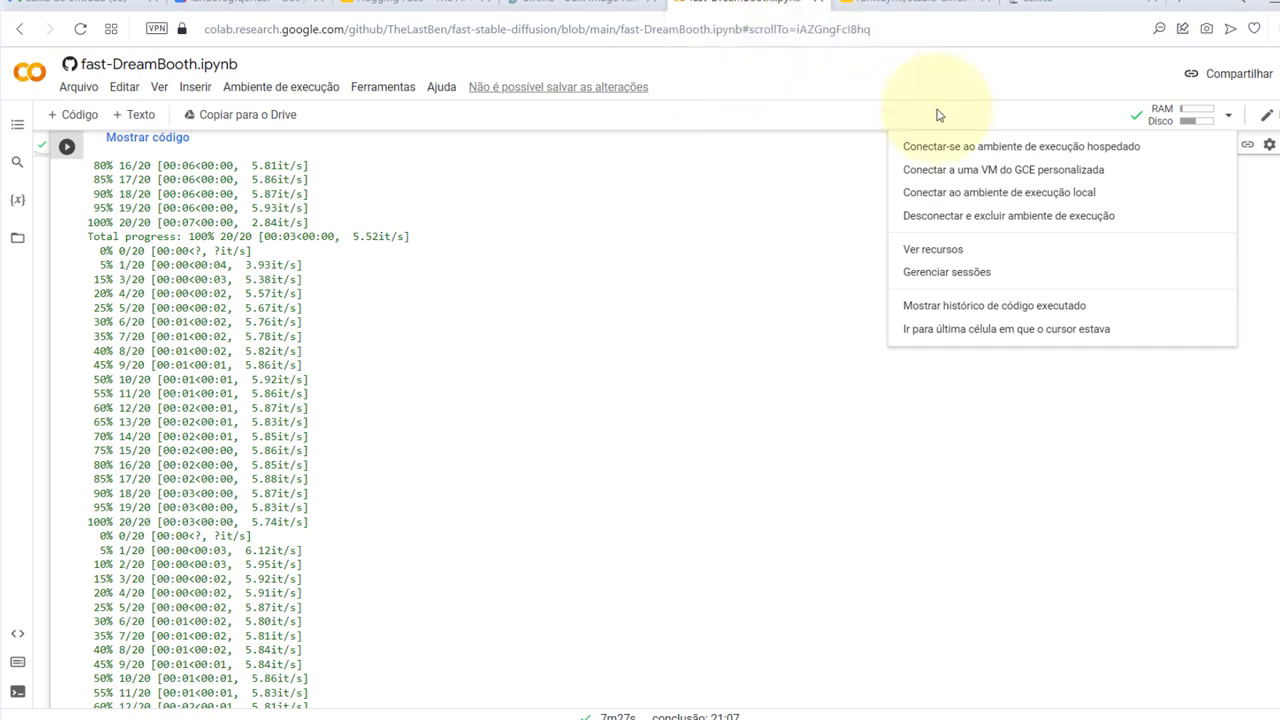
pyautogui.hotkey('alt', 'Tab')
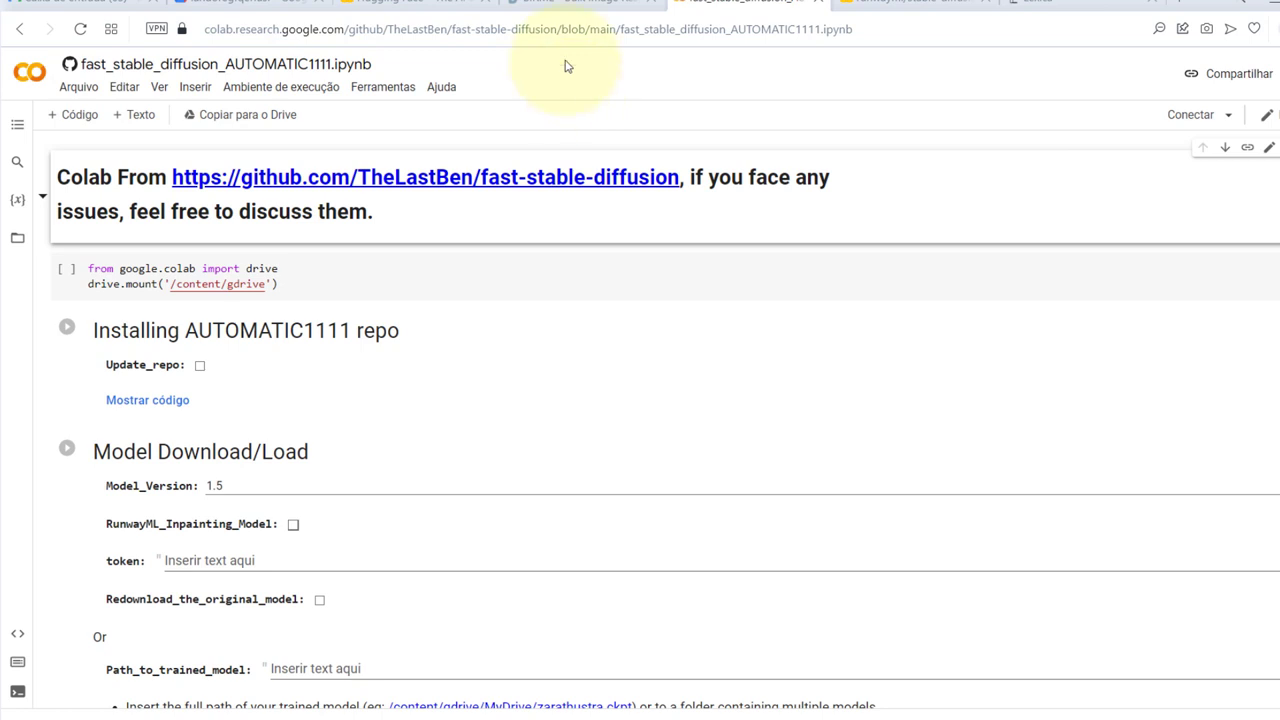
# End the leftover fast-DreamBooth session from the Gerenciar sessões list
pyautogui.click(250, 6)
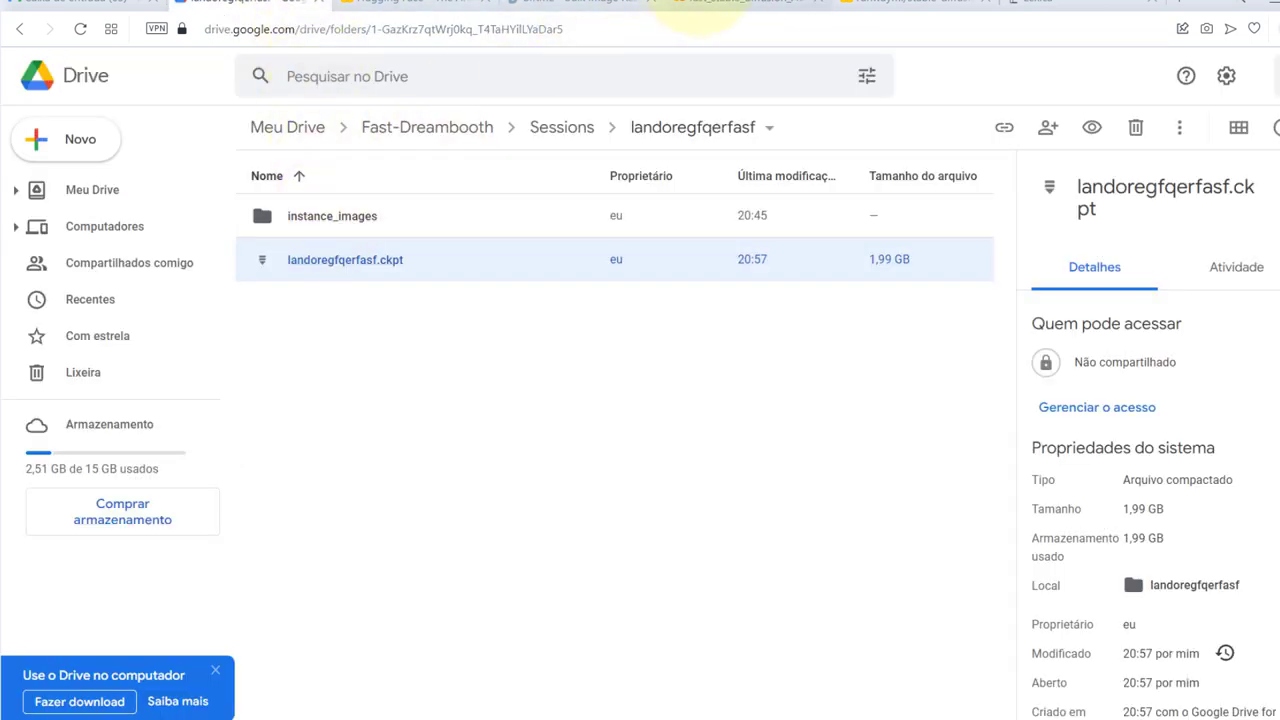
pyautogui.click(700, 8)
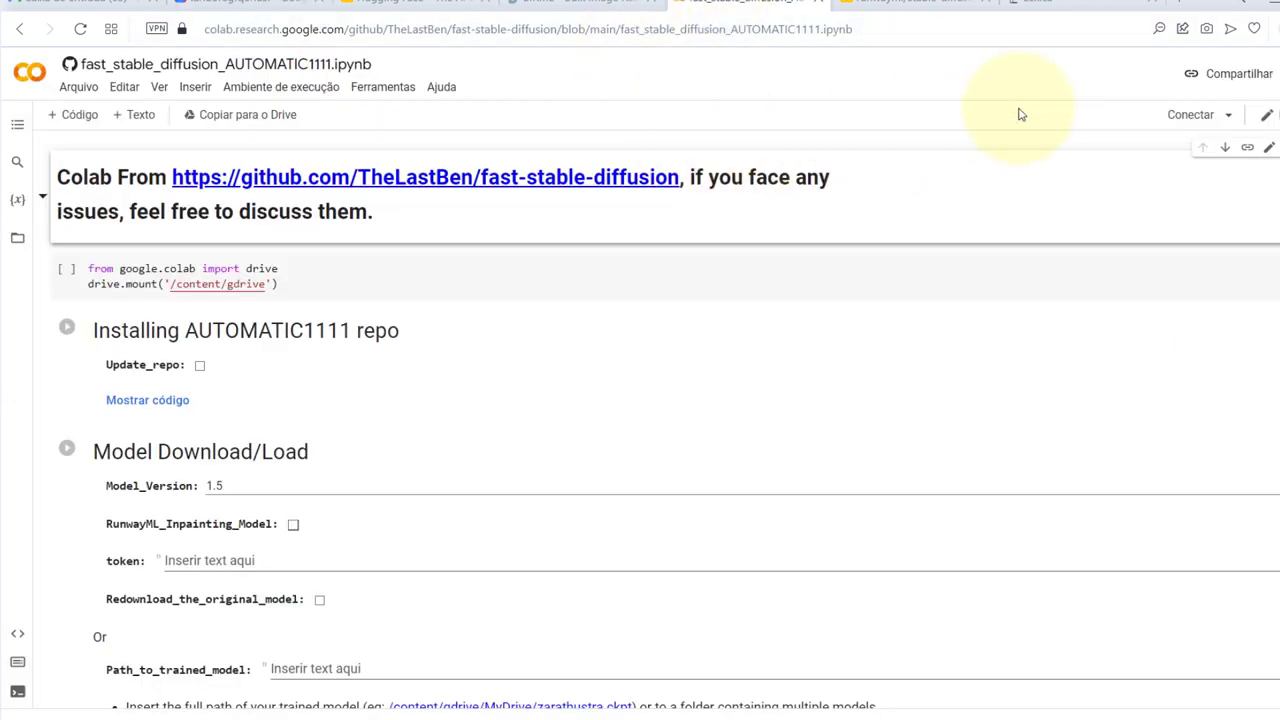
pyautogui.click(1182, 118)
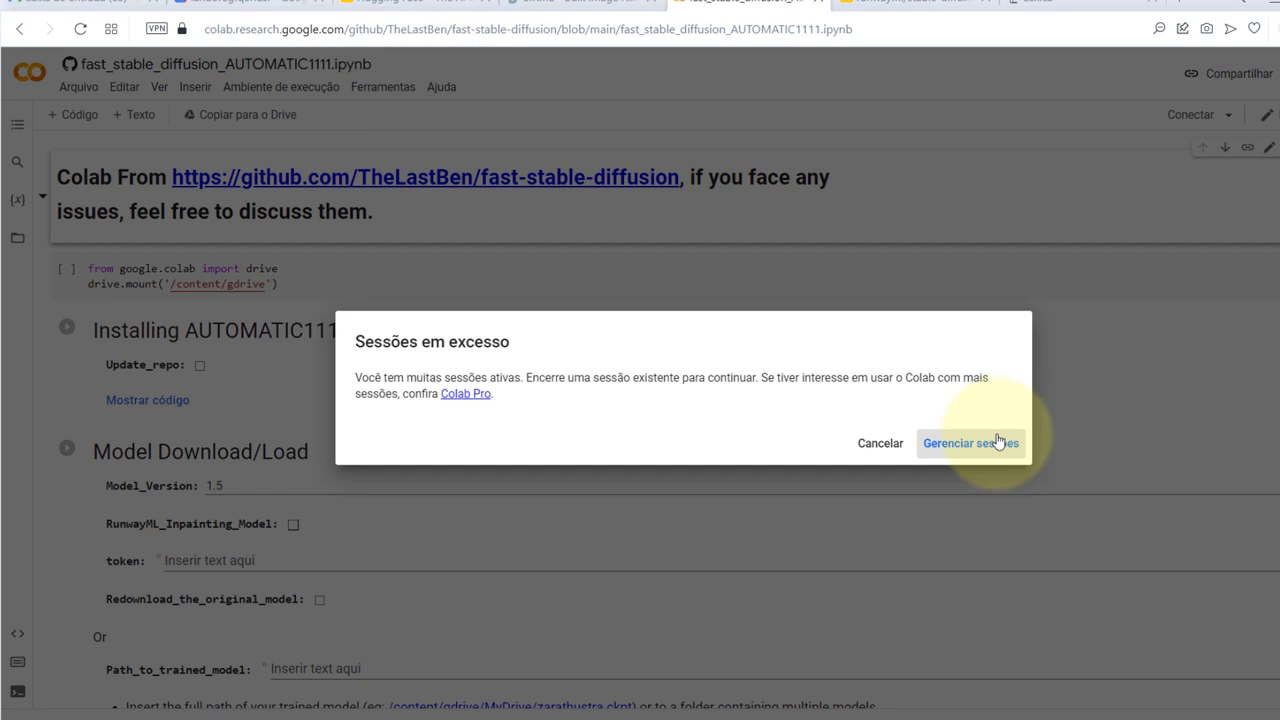
pyautogui.click(998, 441)
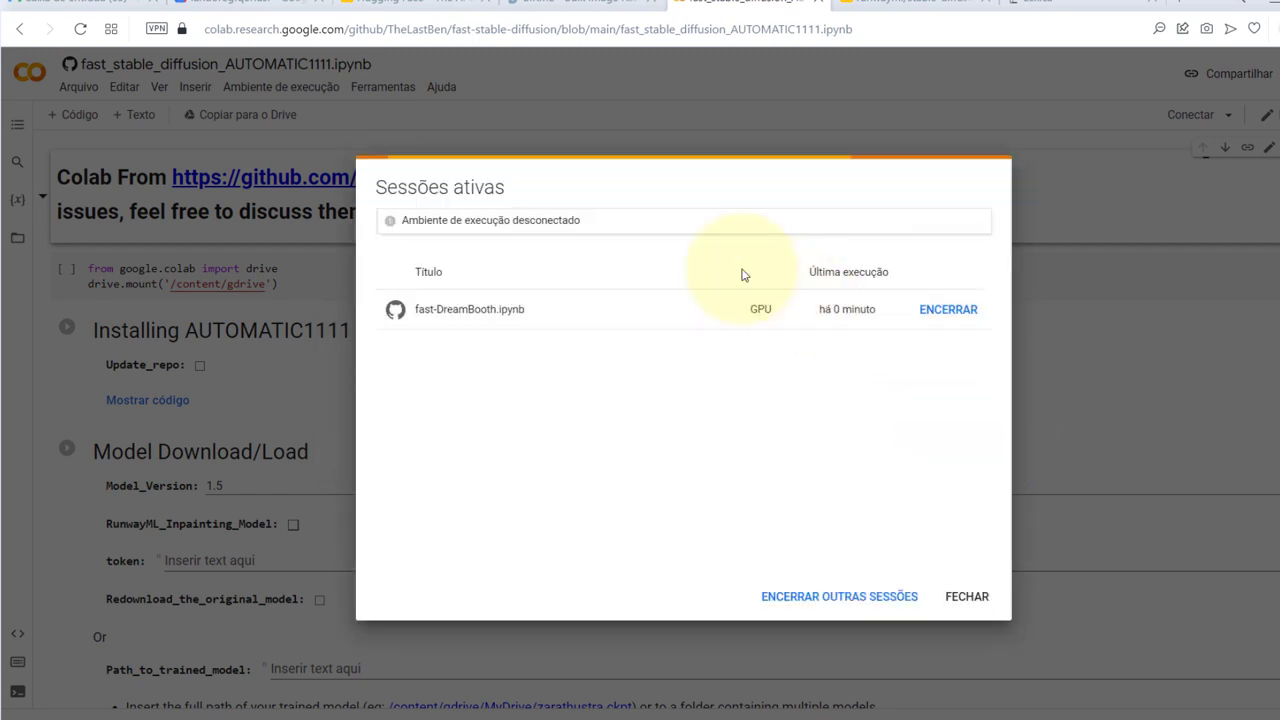
pyautogui.click(938, 312)
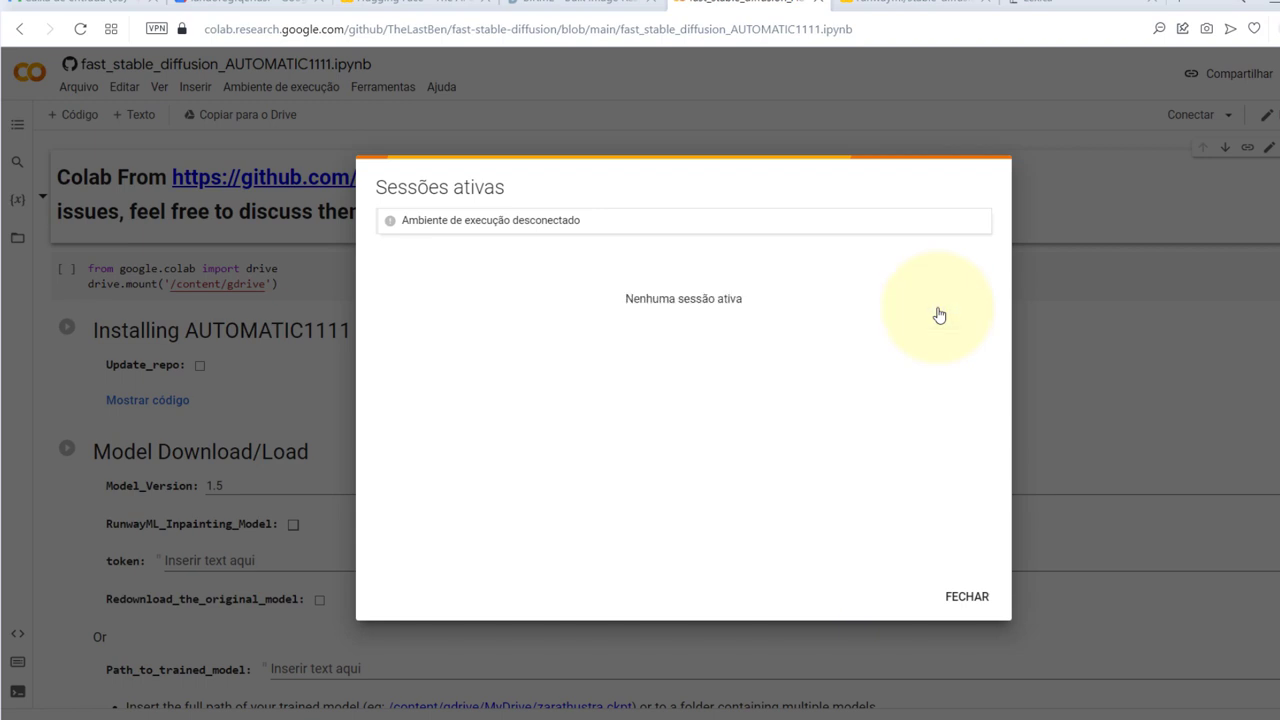
pyautogui.click(966, 595)
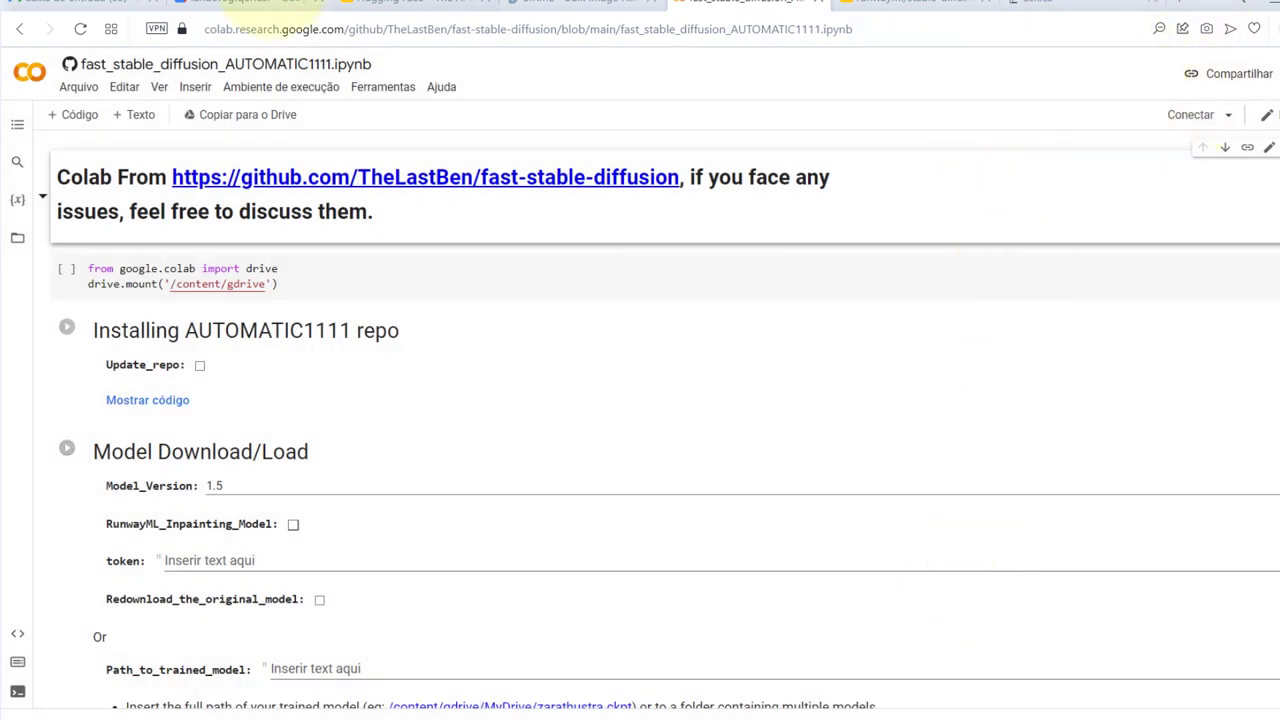
# Keep GPU as the runtime's hardware accelerator, save, and connect the notebook
pyautogui.click(289, 89)
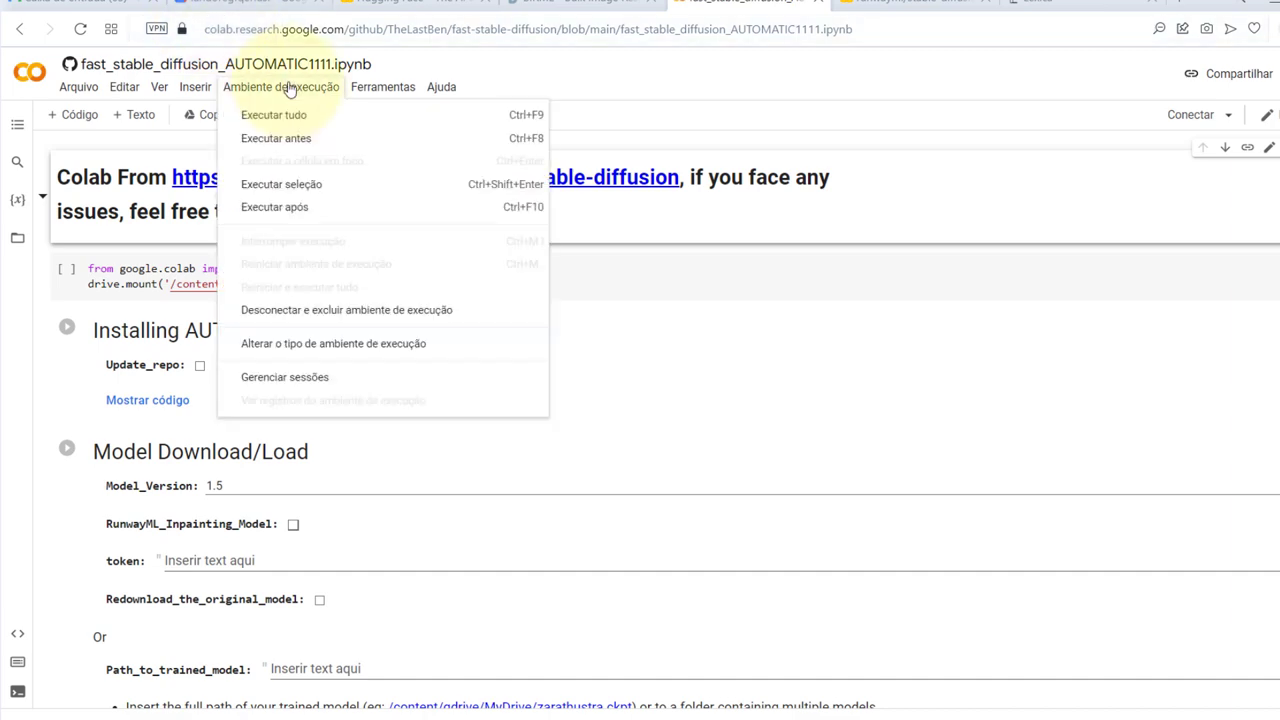
pyautogui.click(362, 344)
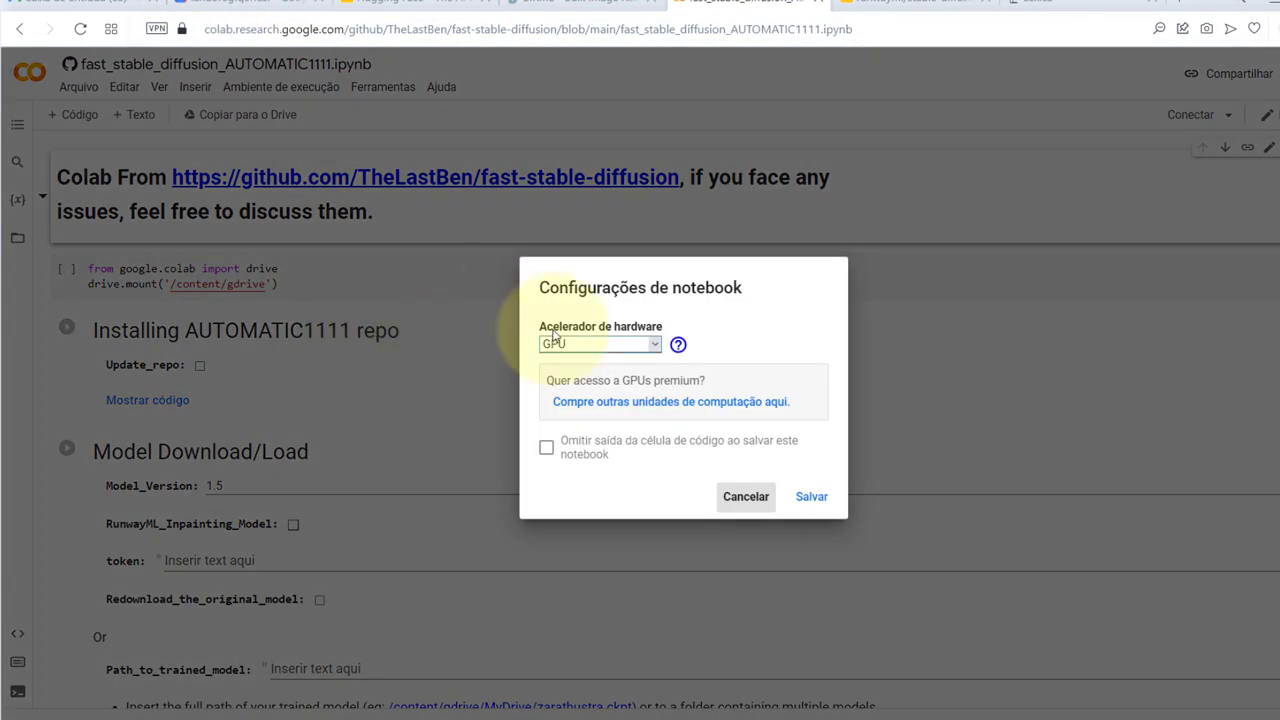
pyautogui.click(810, 496)
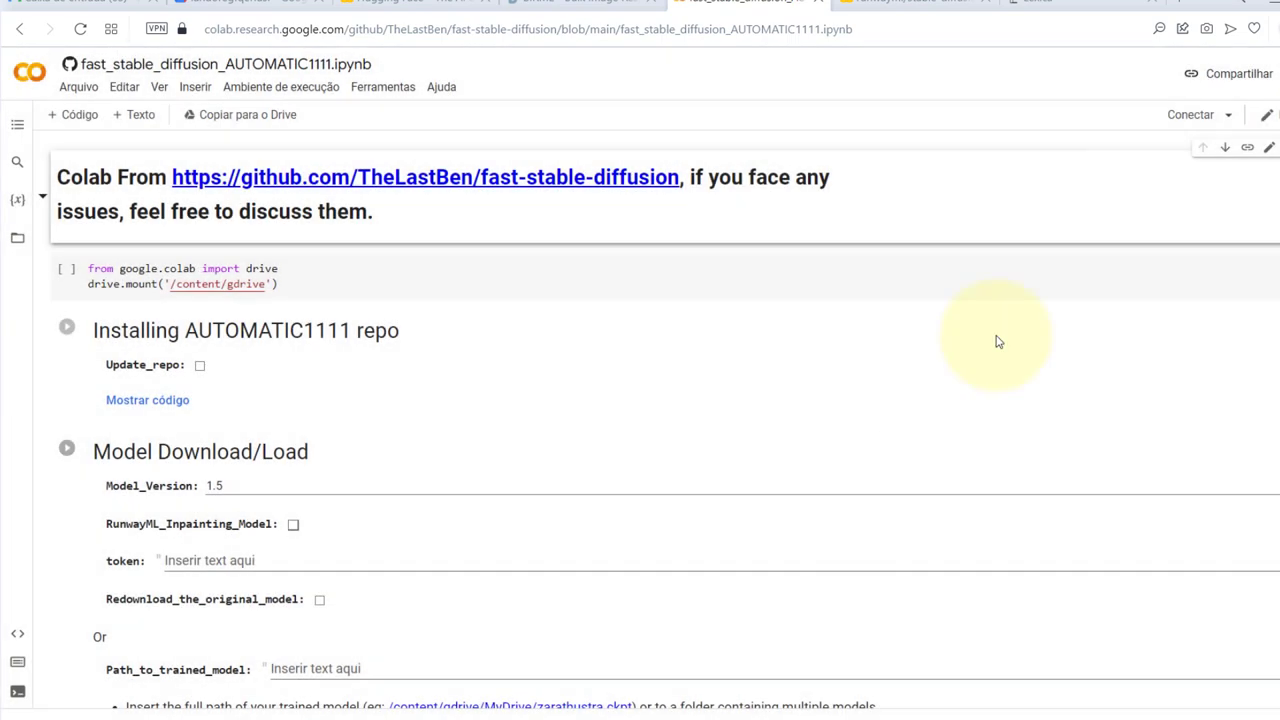
pyautogui.click(1190, 114)
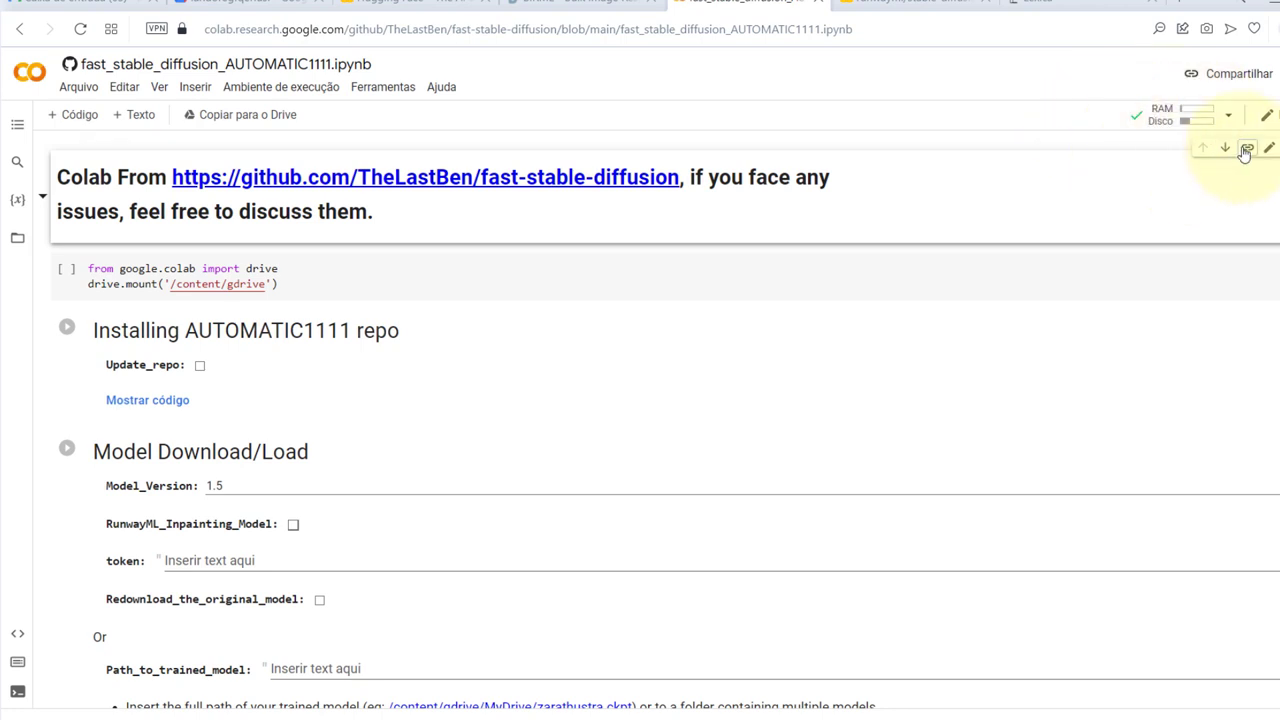
# Run the drive.mount cell, accept the authorship warning and grant the chosen account Drive access
pyautogui.scroll(-1, 1157, 169)
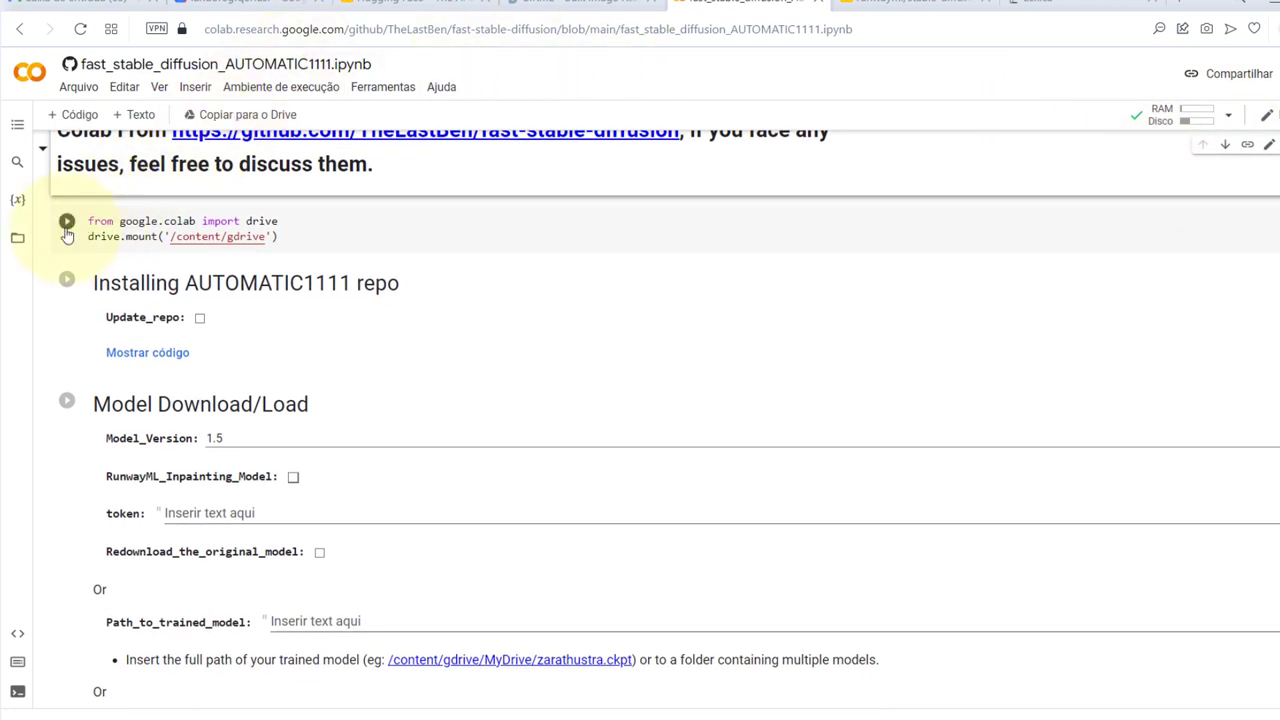
pyautogui.click(66, 222)
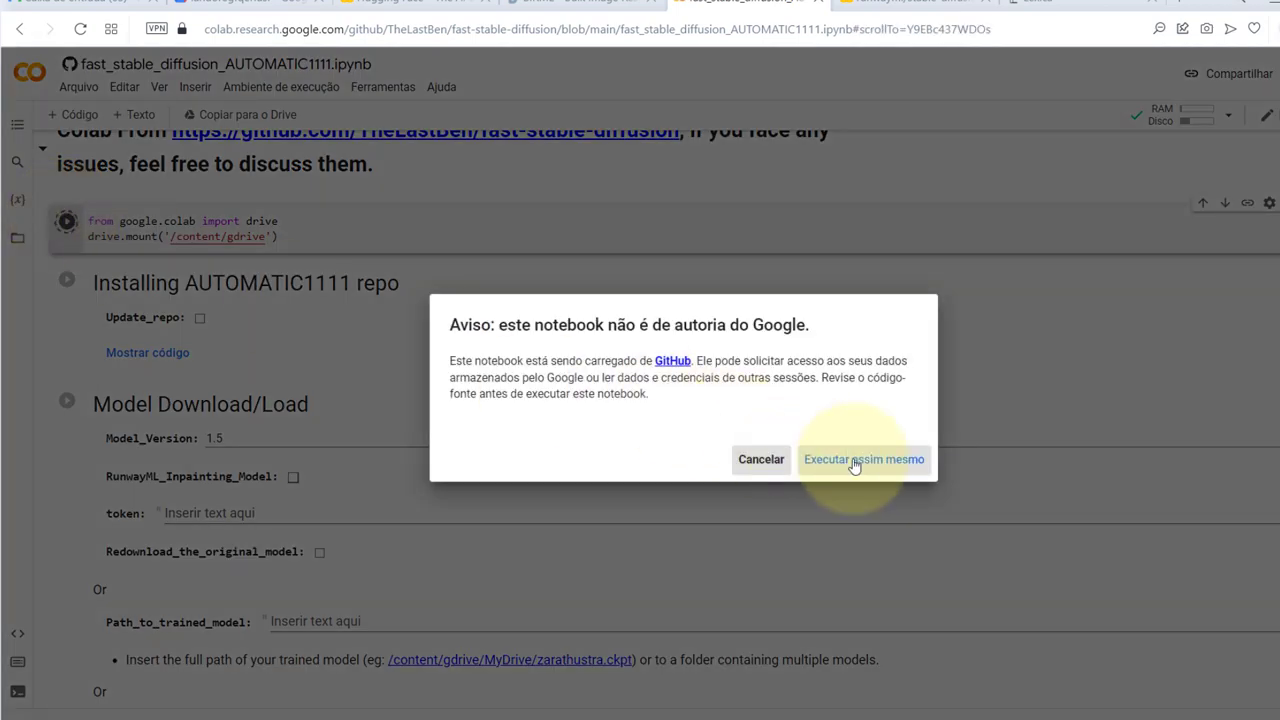
pyautogui.click(850, 460)
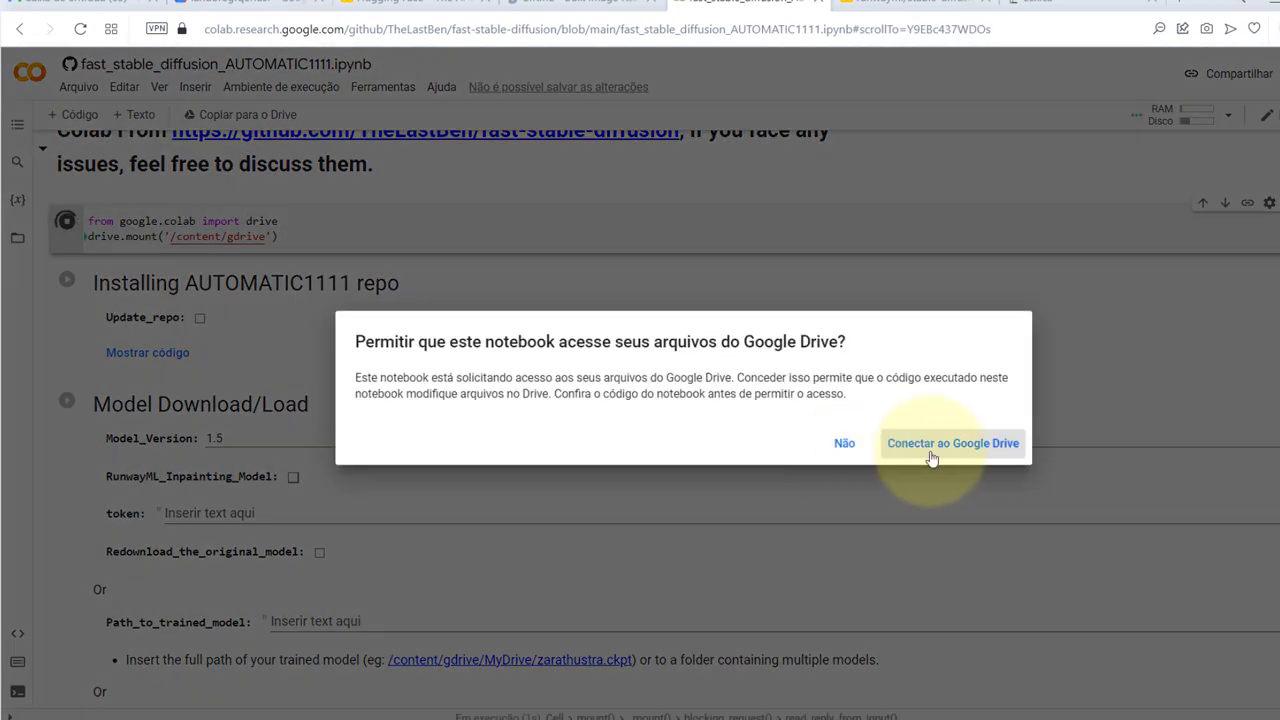
pyautogui.click(930, 453)
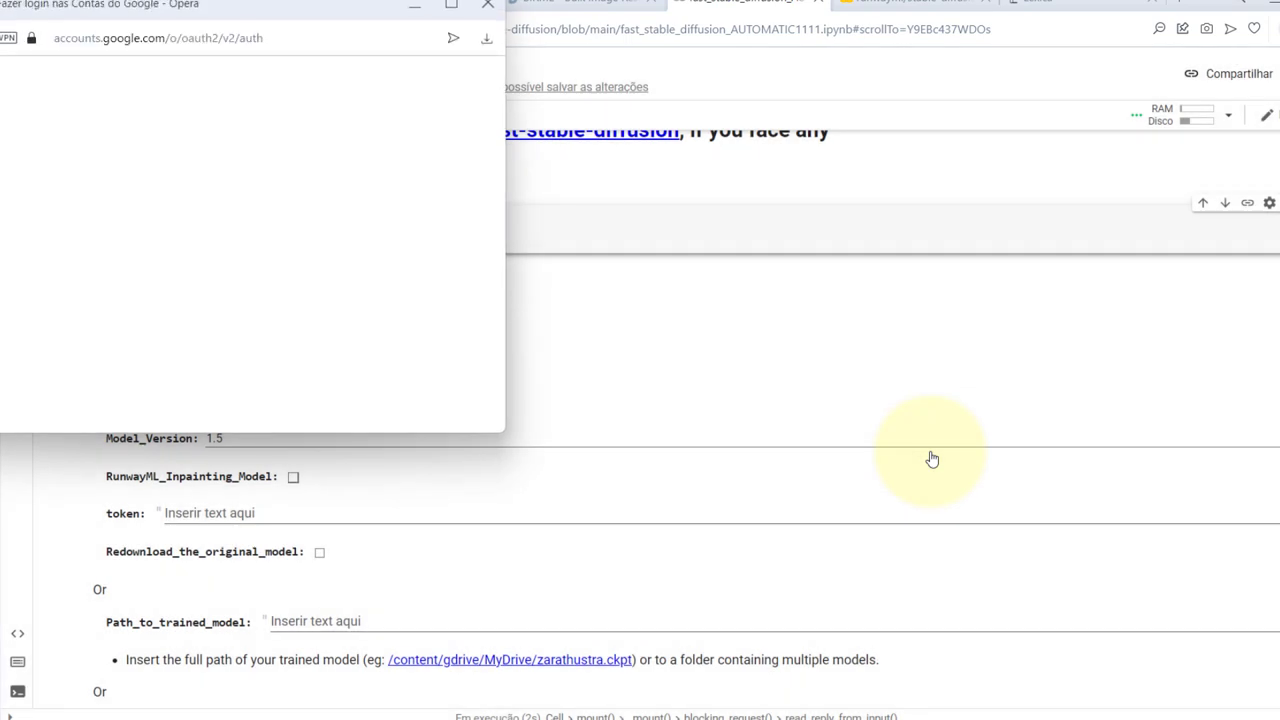
pyautogui.click(142, 288)
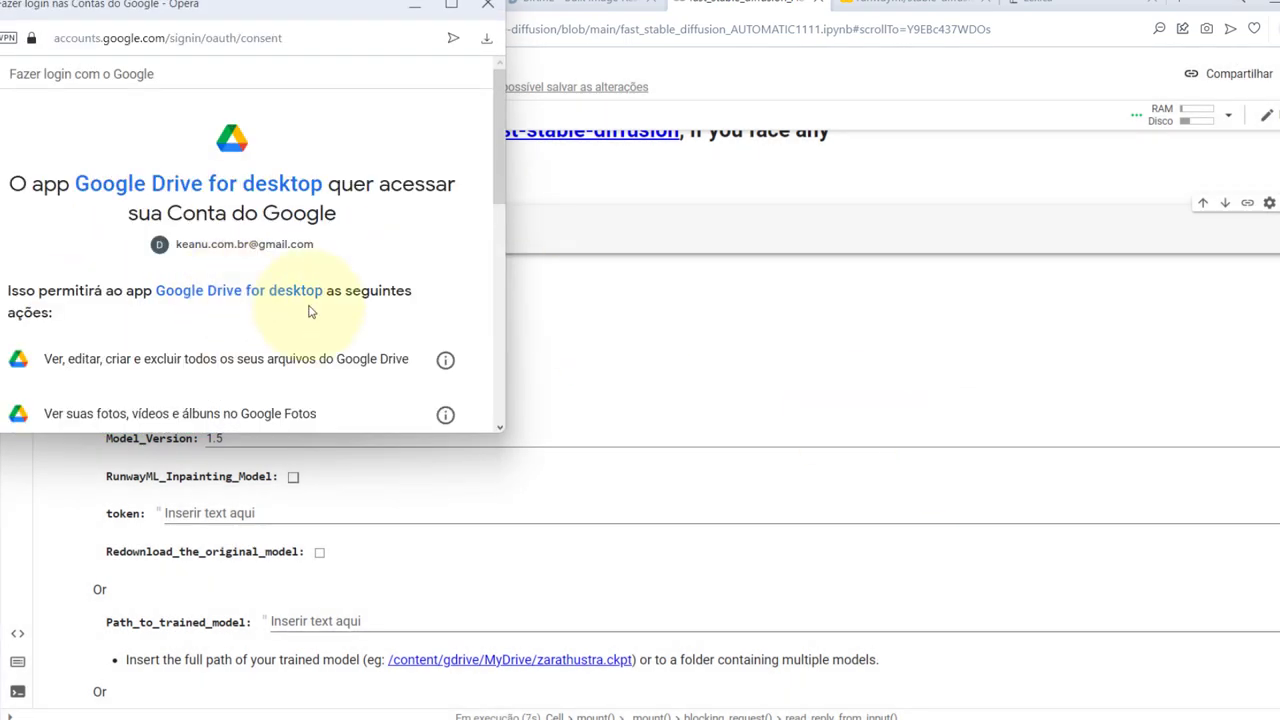
pyautogui.scroll(-5, 309, 309)
pyautogui.click(376, 320)
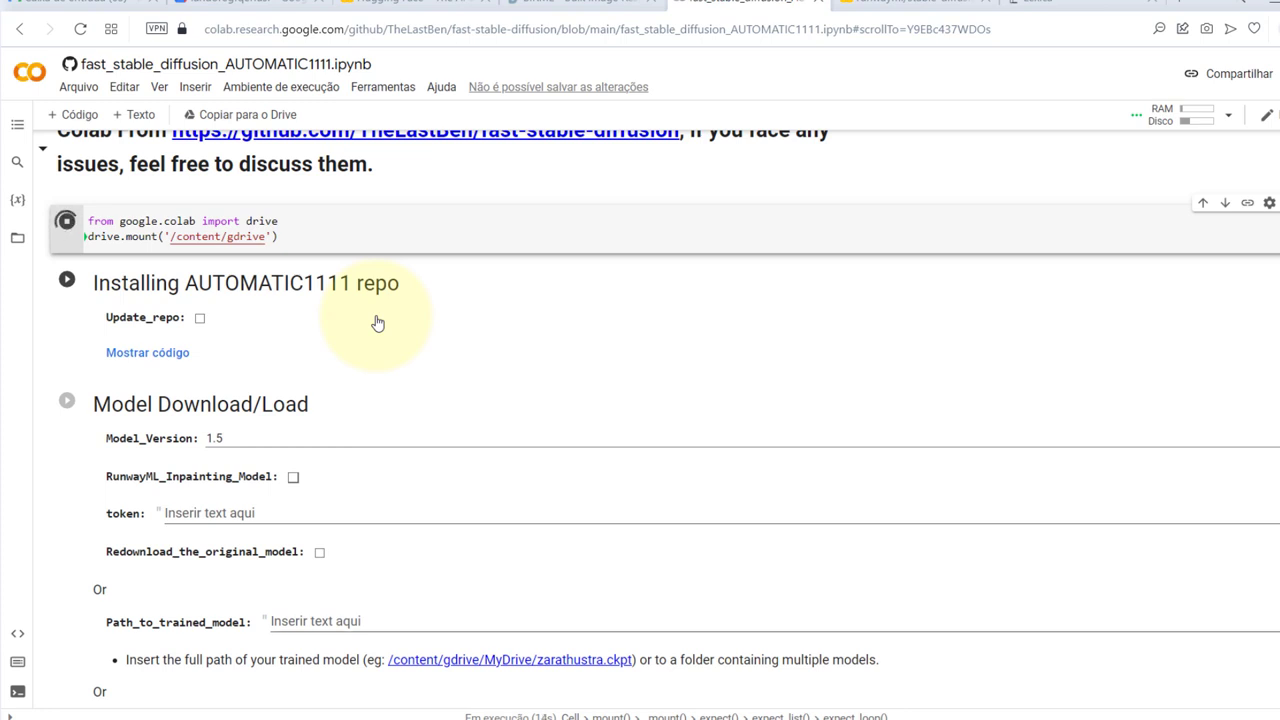
# Check the Fast-Dreambooth folder in My Drive, then return to the notebook
pyautogui.click(260, 6)
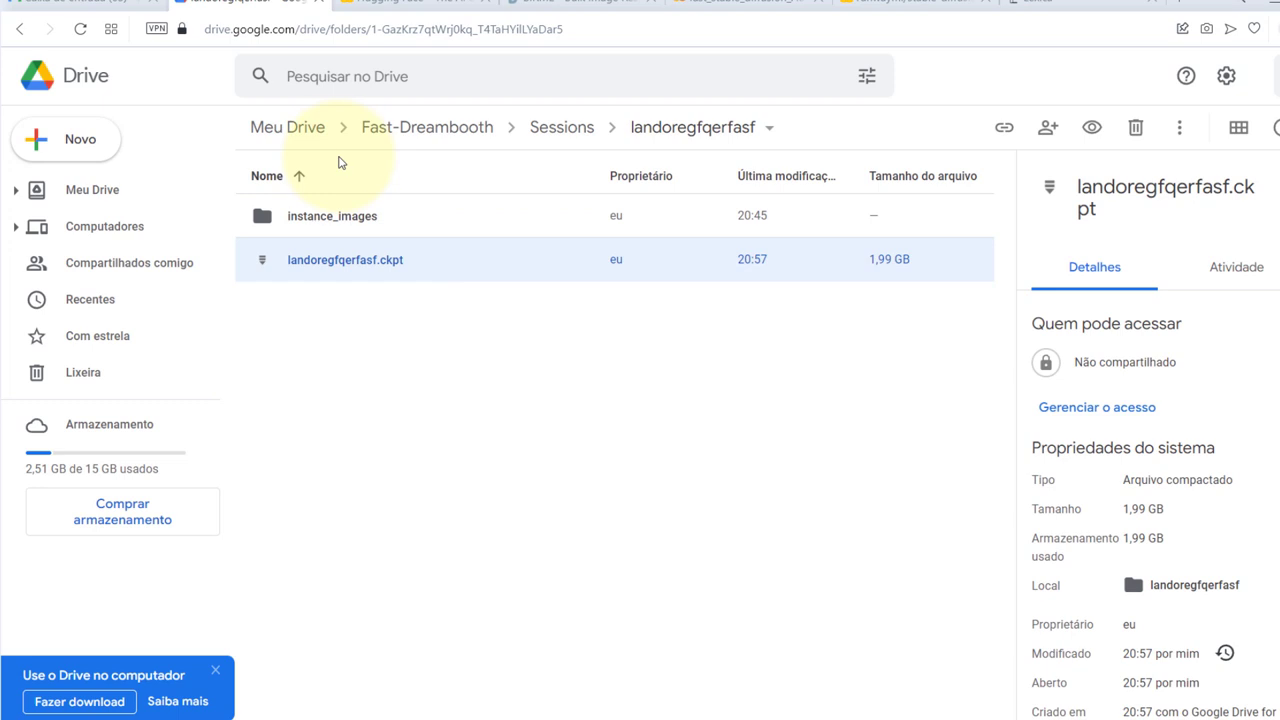
pyautogui.click(302, 133)
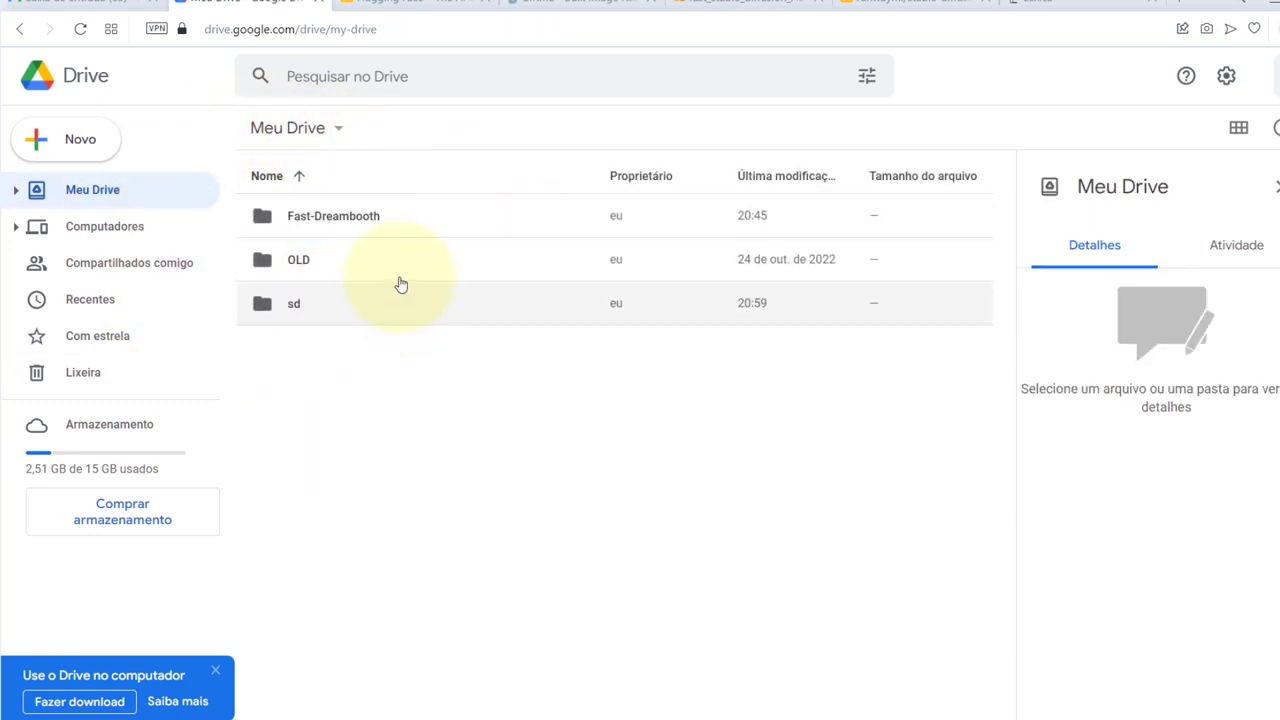
pyautogui.doubleClick(366, 212)
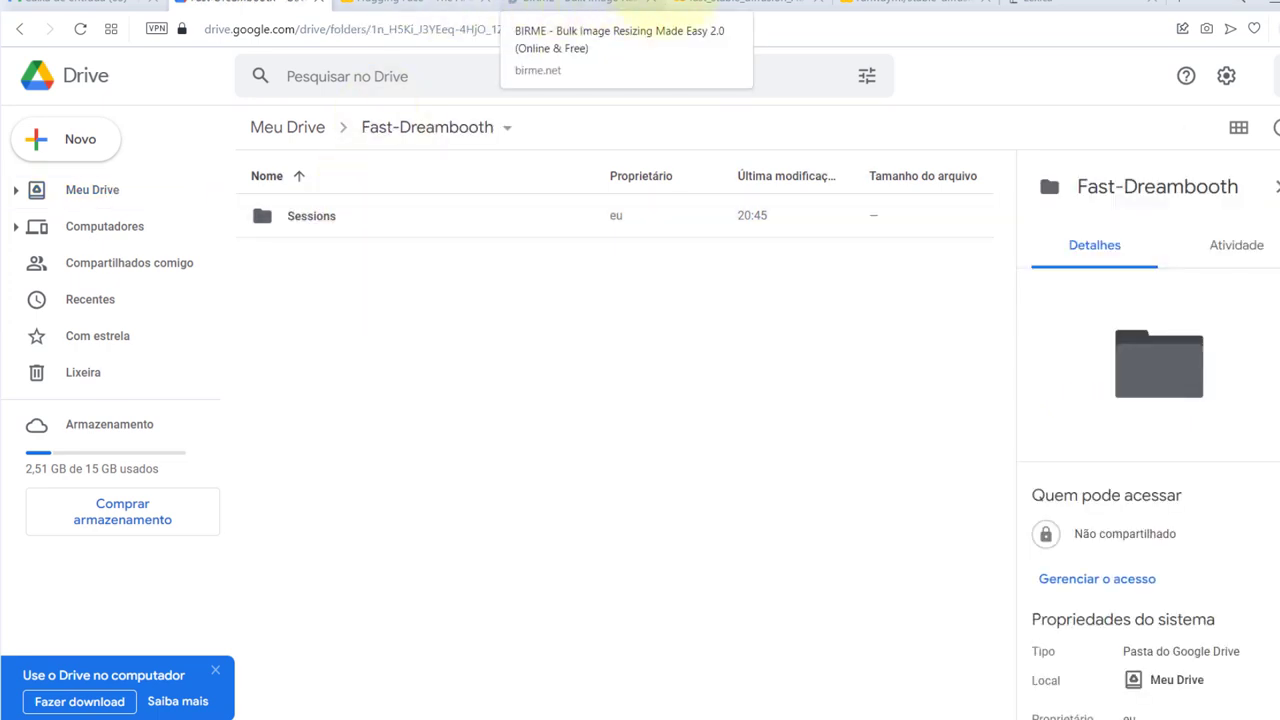
pyautogui.click(735, 6)
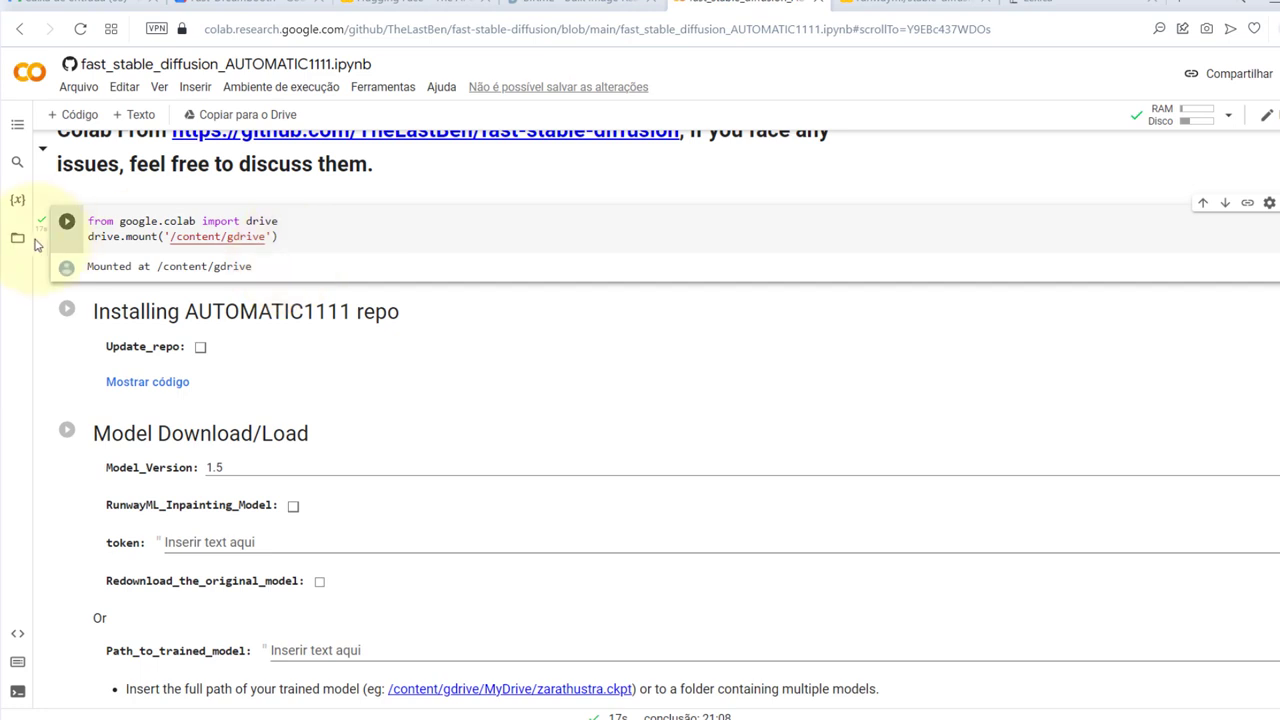
pyautogui.click(63, 311)
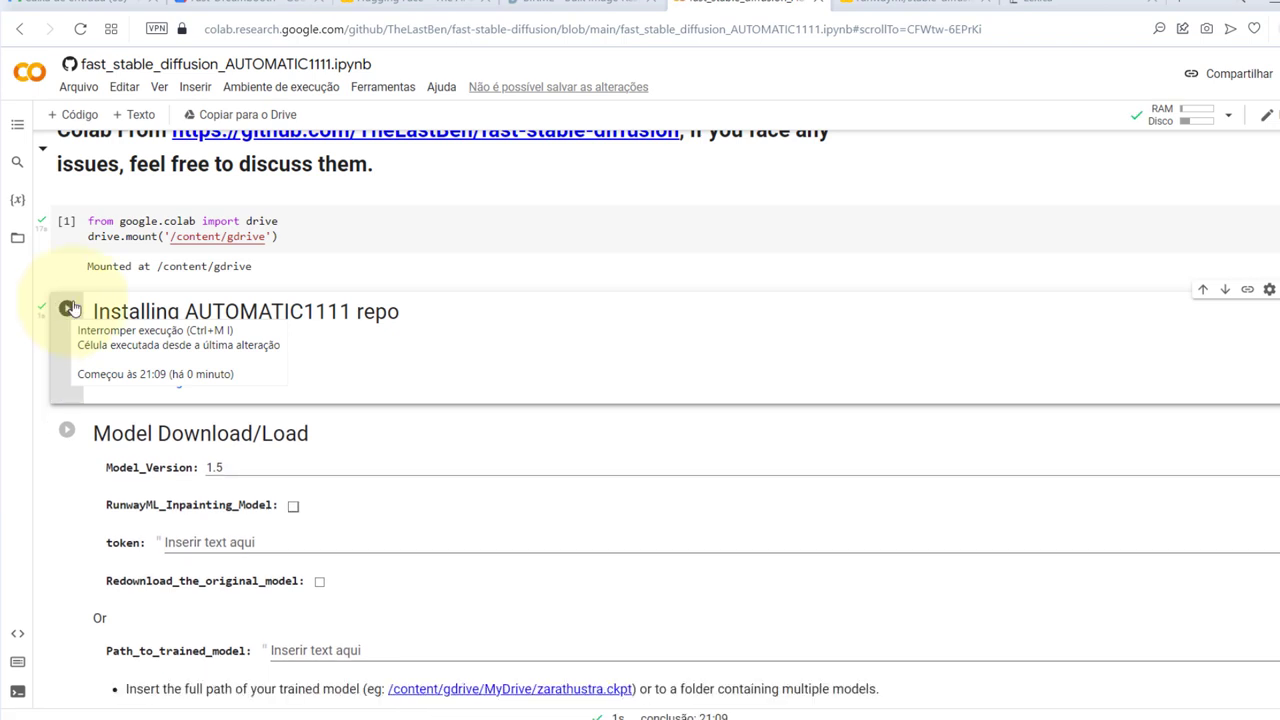
pyautogui.scroll(-1, 571, 449)
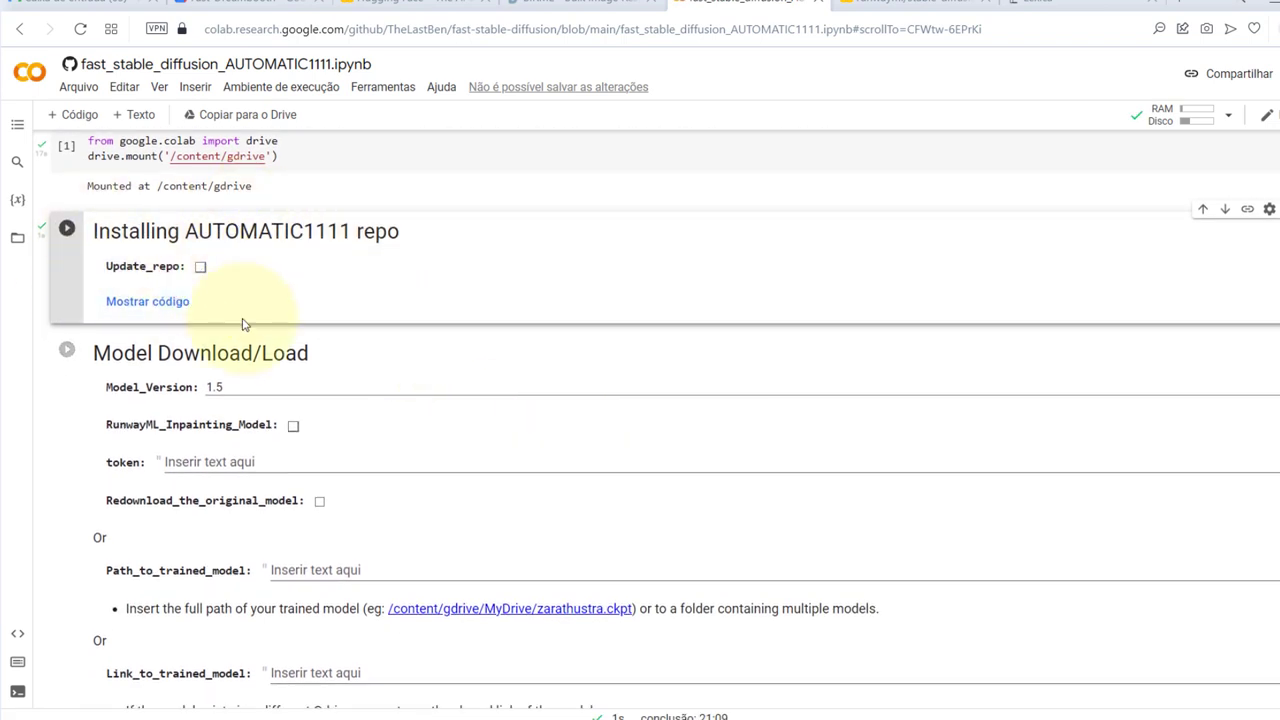
pyautogui.scroll(-2, 243, 323)
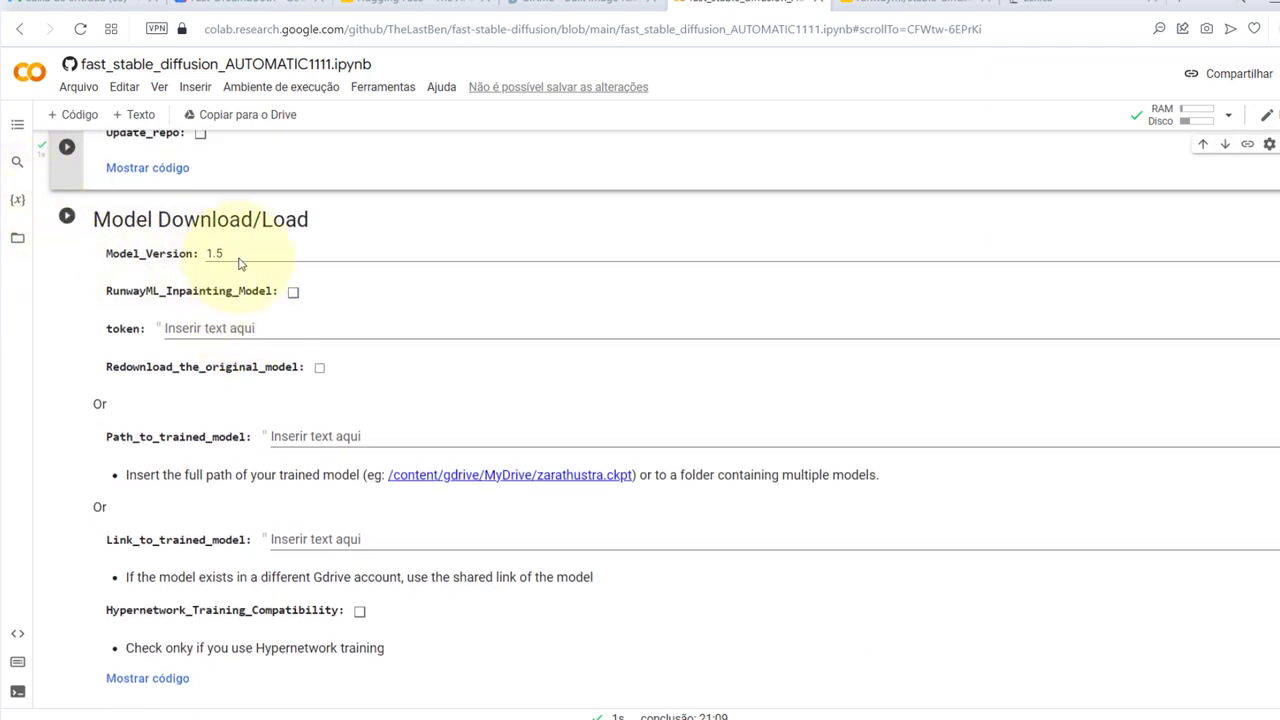
pyautogui.click(238, 263)
pyautogui.click(162, 266)
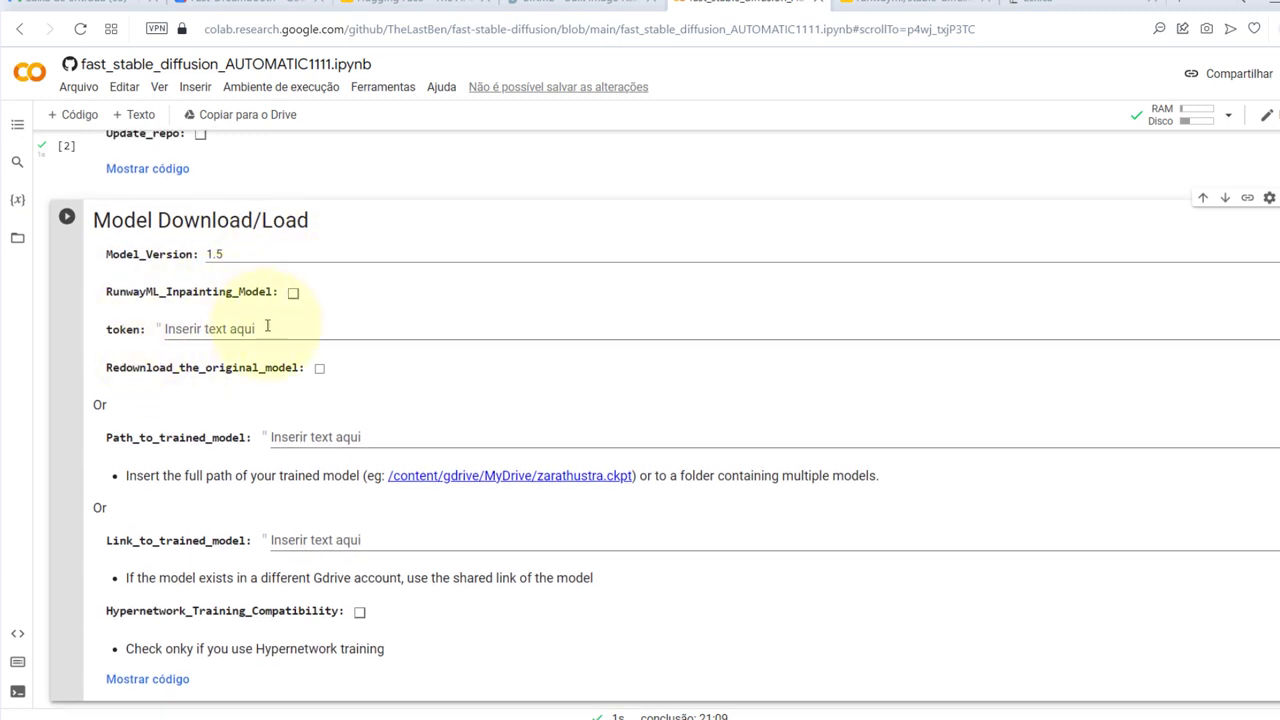
pyautogui.scroll(-2, 366, 329)
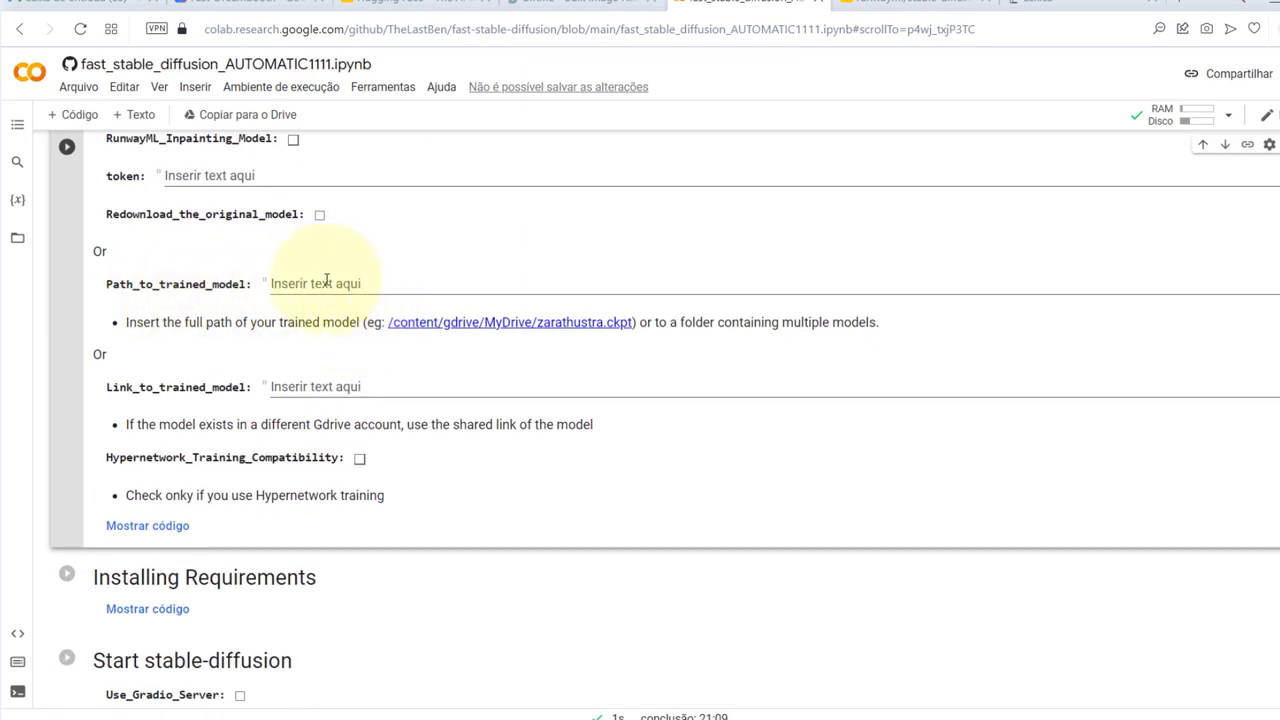
# Copy the path of gdrive > MyDrive > Fast-Dreambooth > Sessions > landoregfqerfasf from the Files panel
pyautogui.click(17, 241)
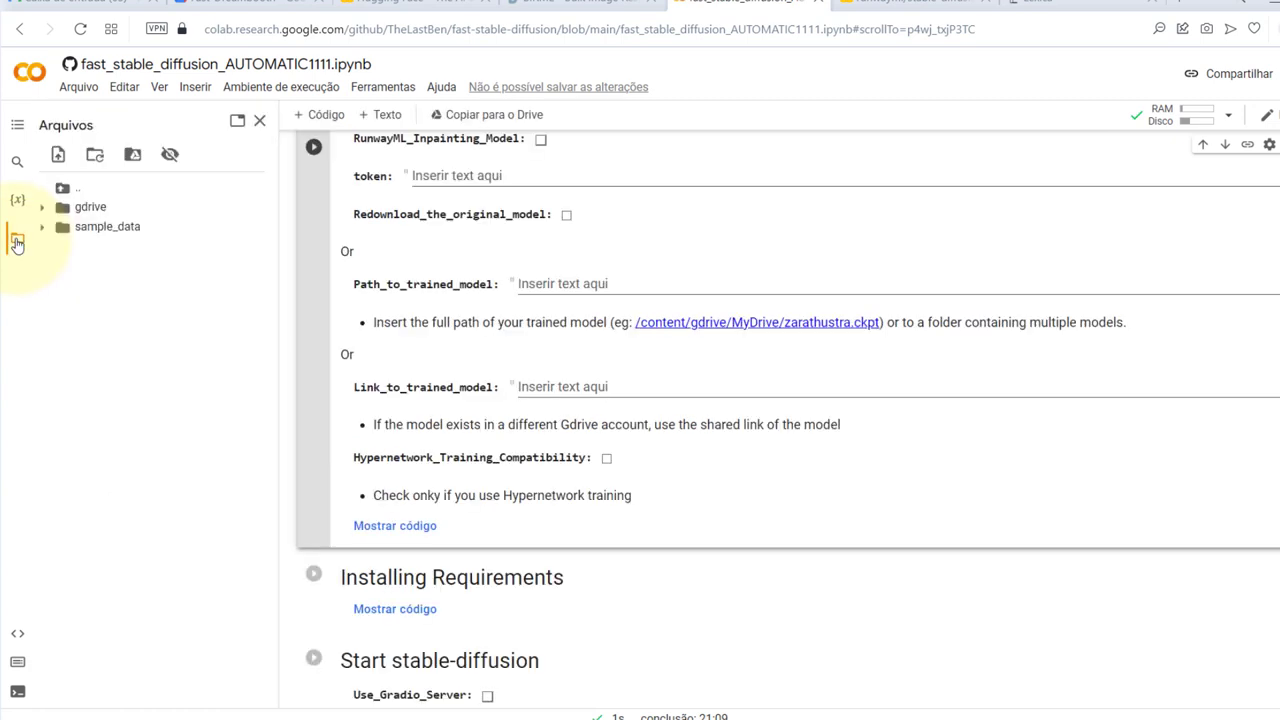
pyautogui.click(71, 214)
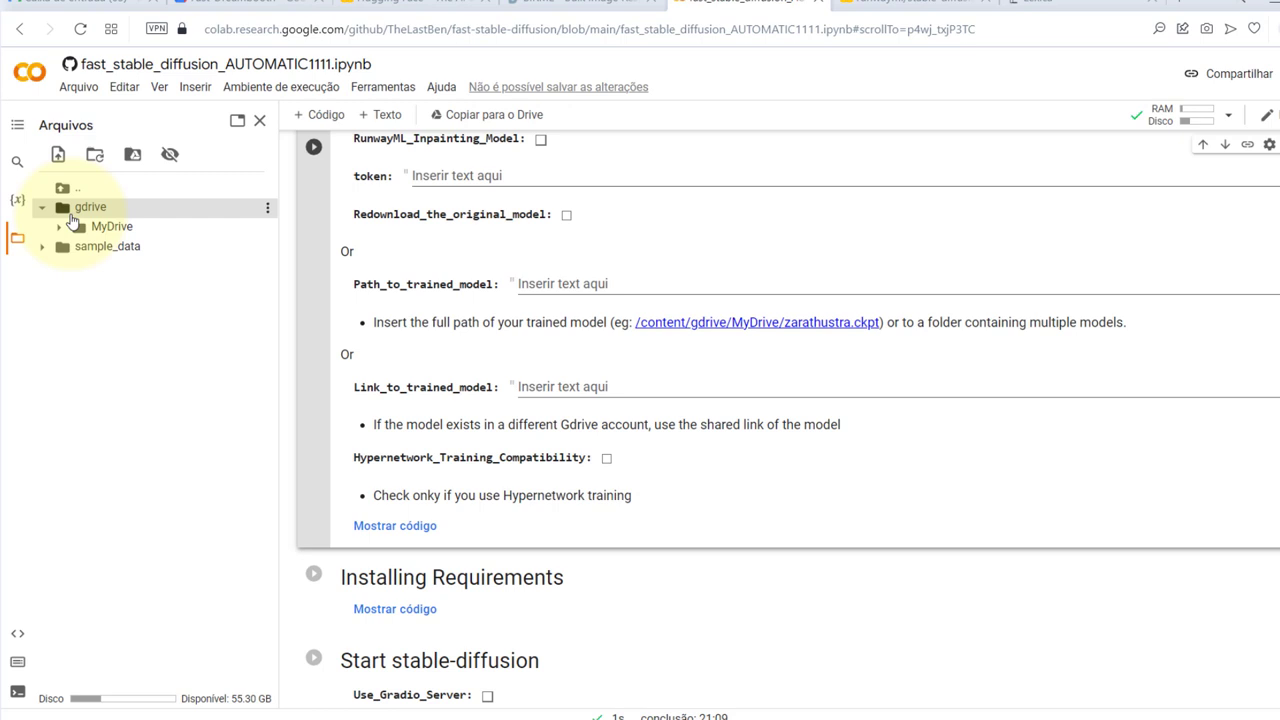
pyautogui.click(113, 230)
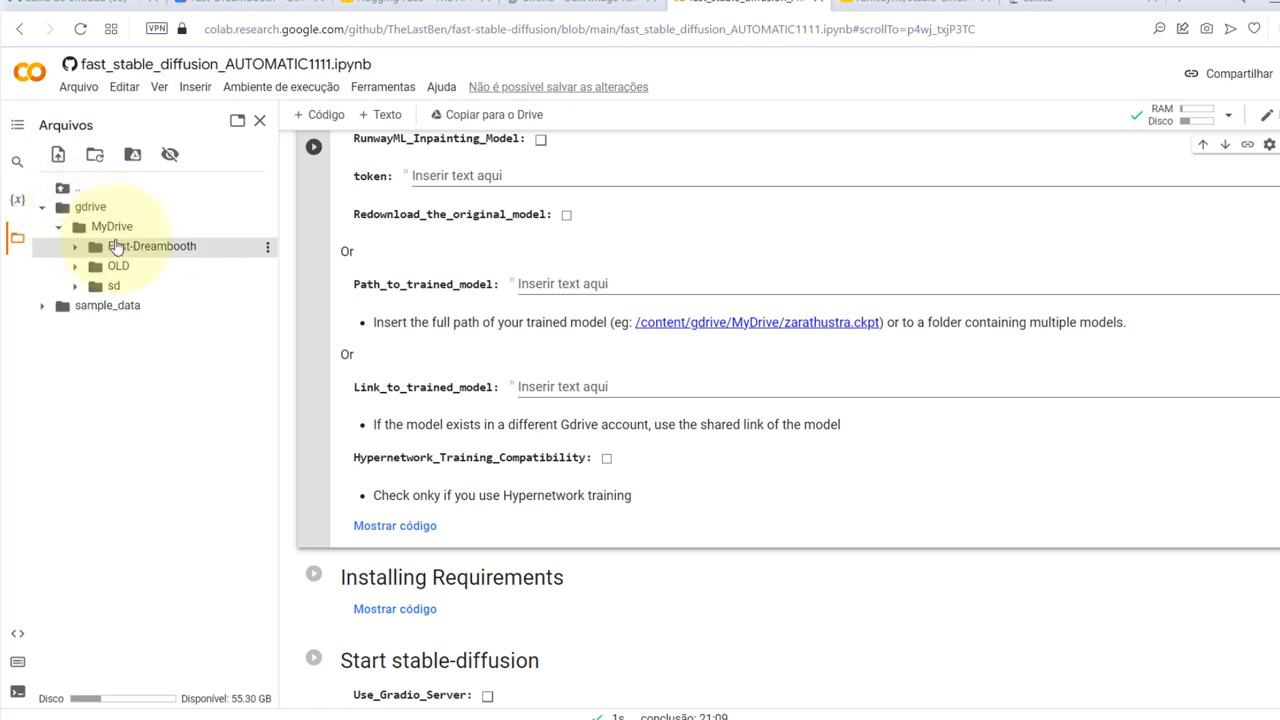
pyautogui.click(116, 247)
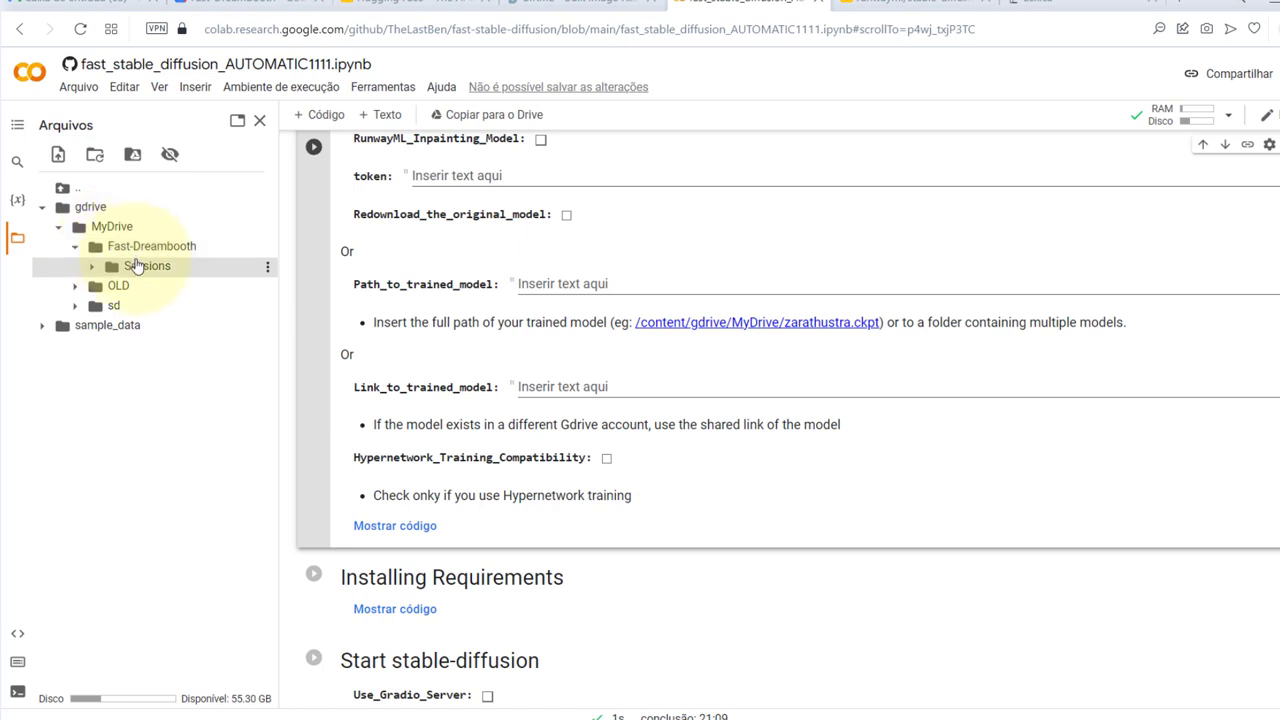
pyautogui.click(136, 265)
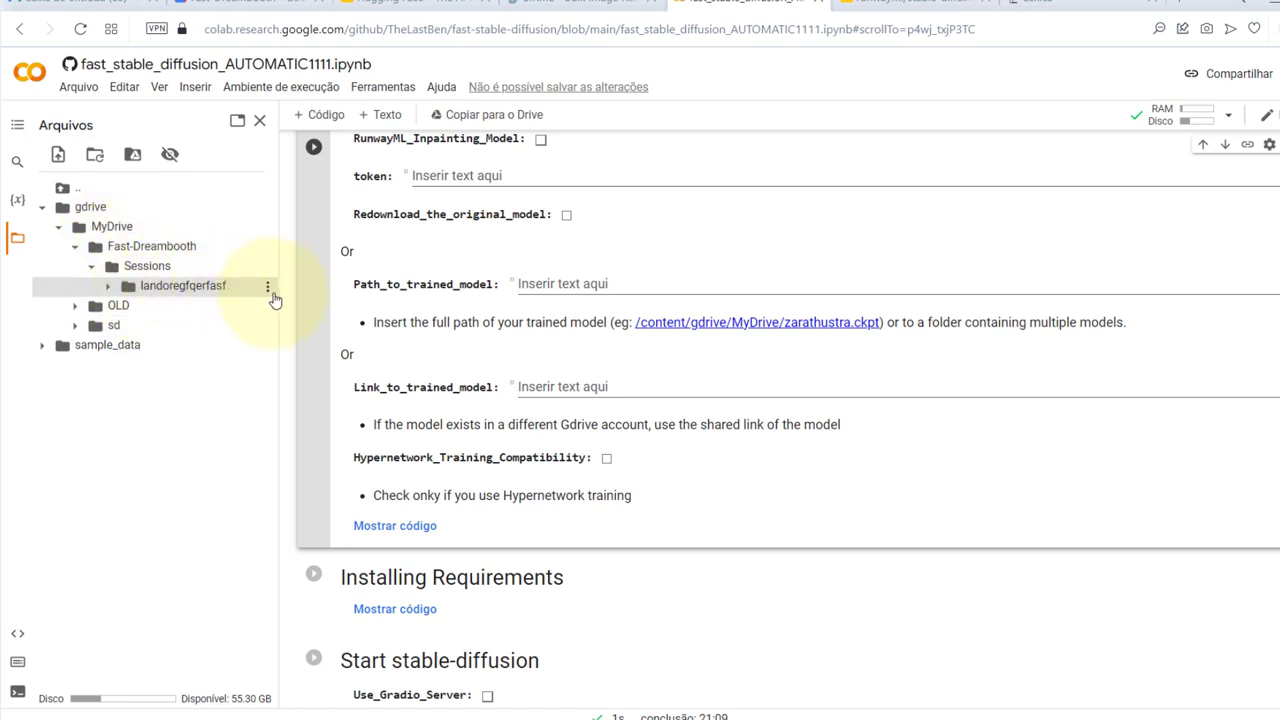
pyautogui.click(267, 291)
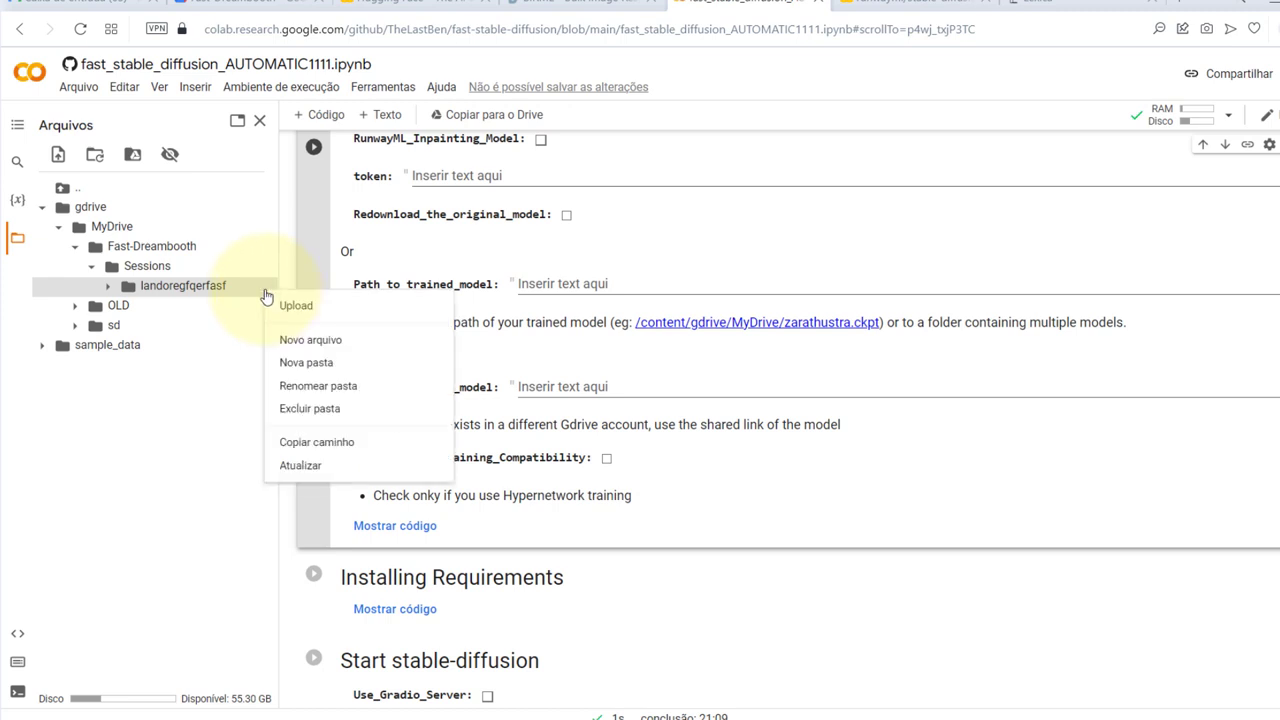
pyautogui.click(302, 443)
# Paste that path into Path_to_trained_model and run the Model Download/Load cell
pyautogui.click(561, 283)
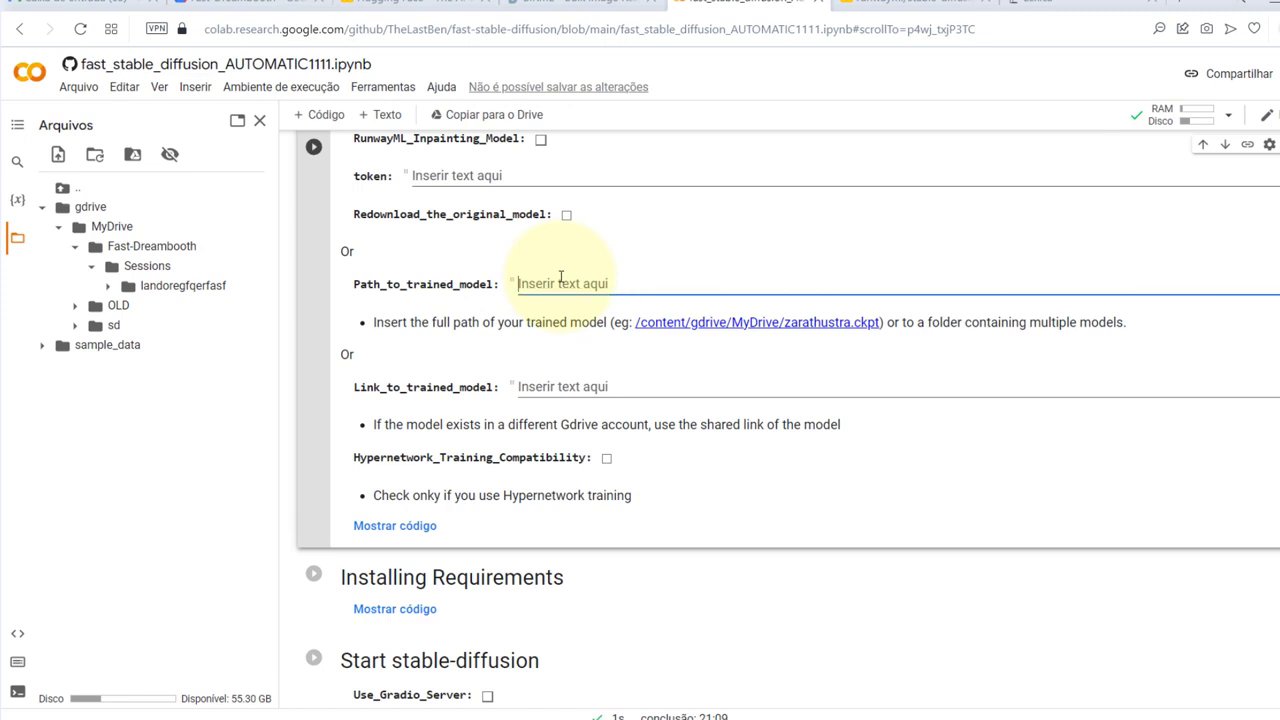
pyautogui.write('/content/gdrive/MyDrive/Fast-Dreambooth/Sessions/landoregfqerfasf')
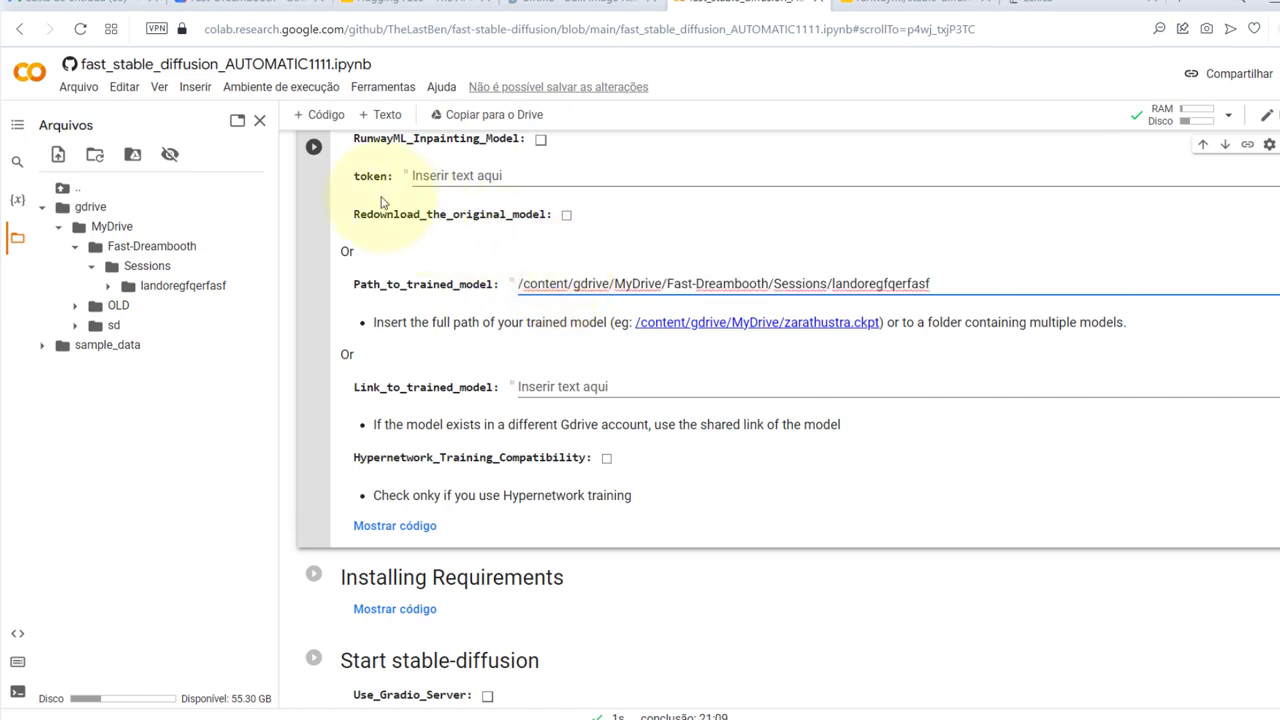
pyautogui.click(352, 240)
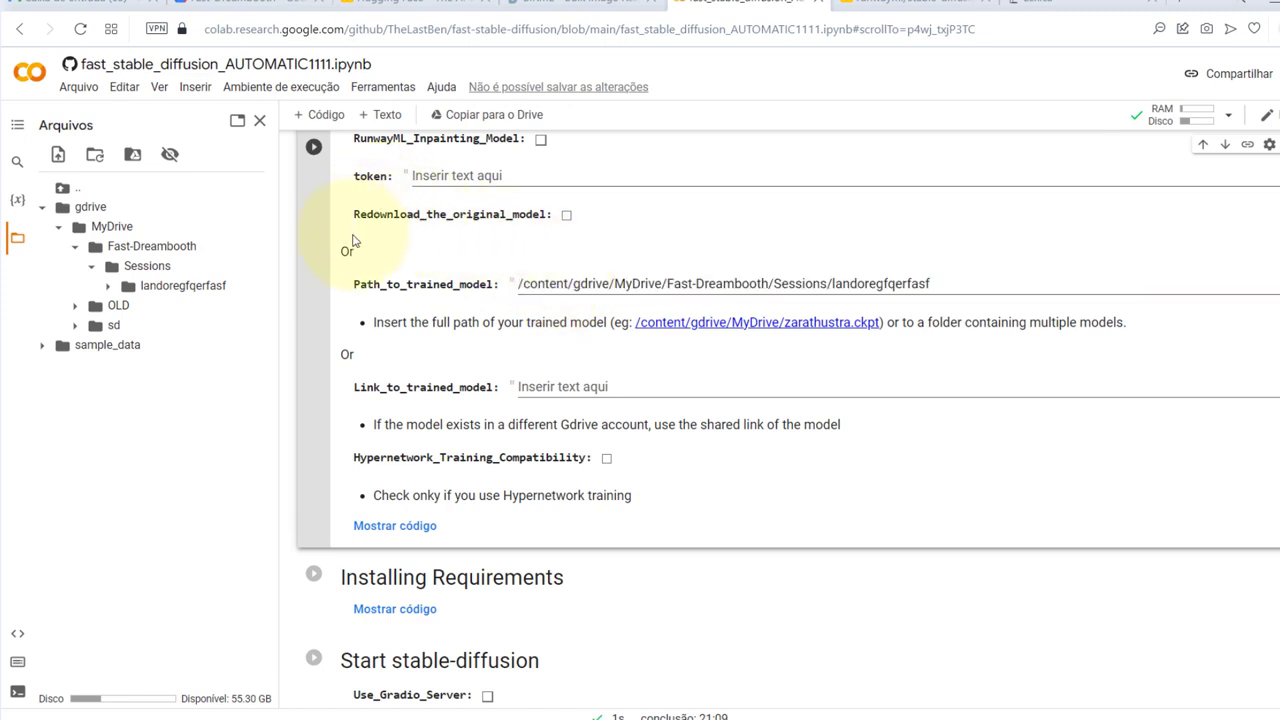
pyautogui.scroll(-1, 352, 240)
pyautogui.scroll(1, 352, 240)
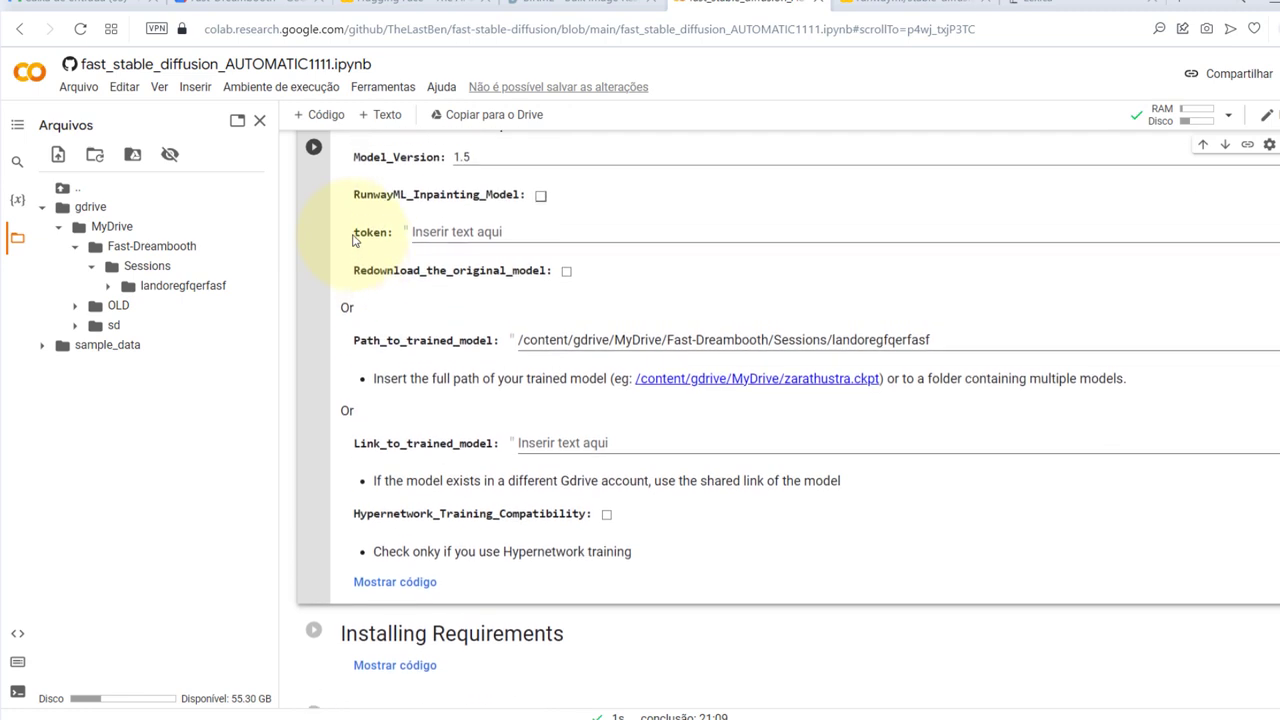
pyautogui.scroll(1, 352, 240)
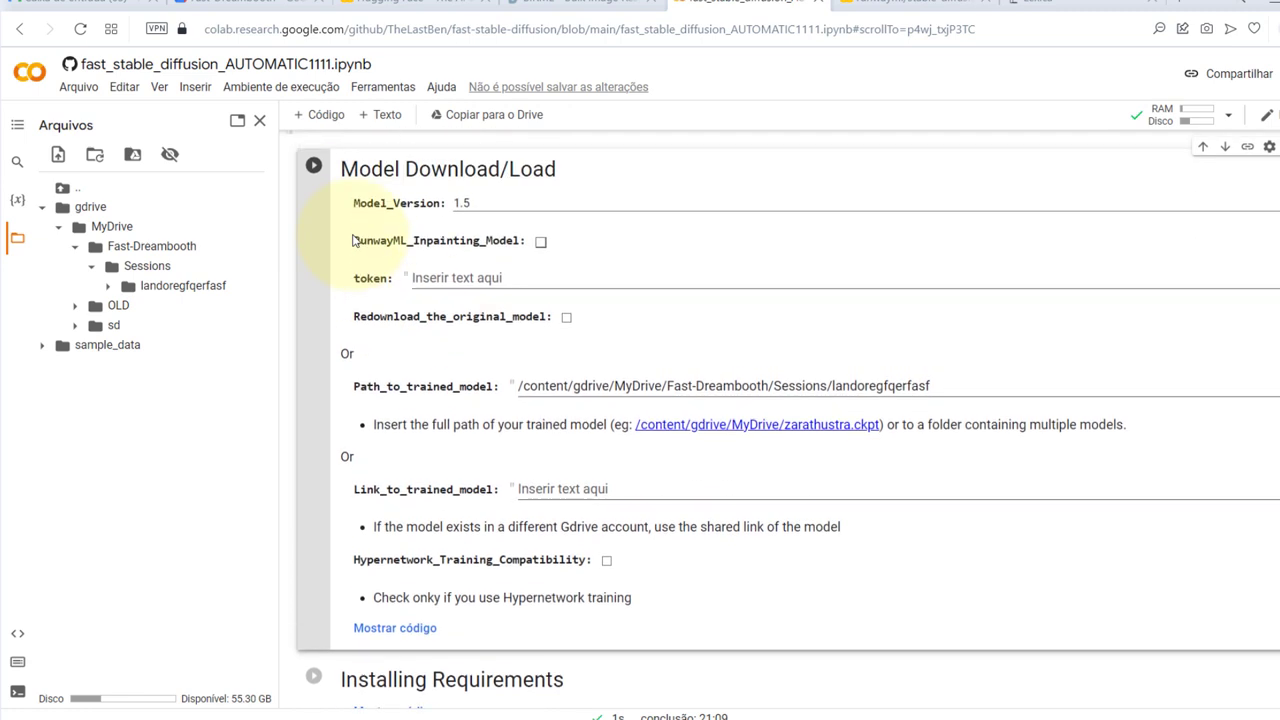
pyautogui.click(318, 166)
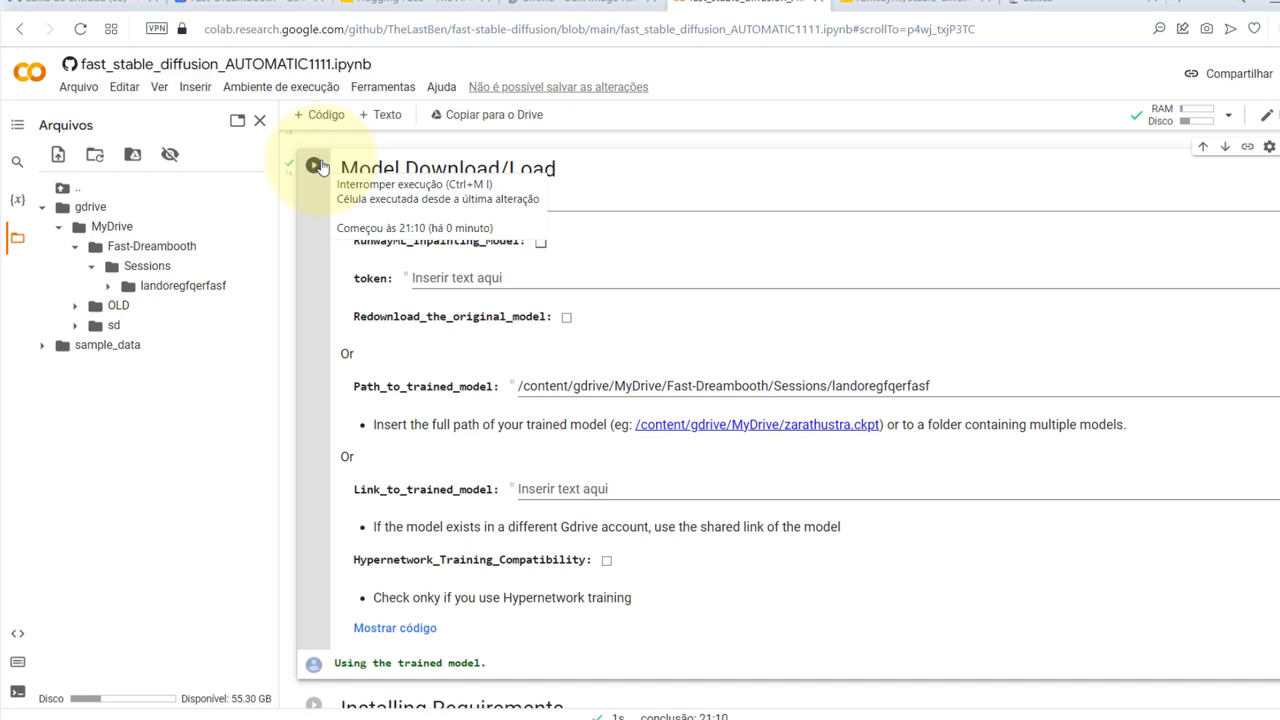
# Once the trained model loads, run the Installing Requirements cell through to 'Done!'
pyautogui.scroll(-1, 340, 220)
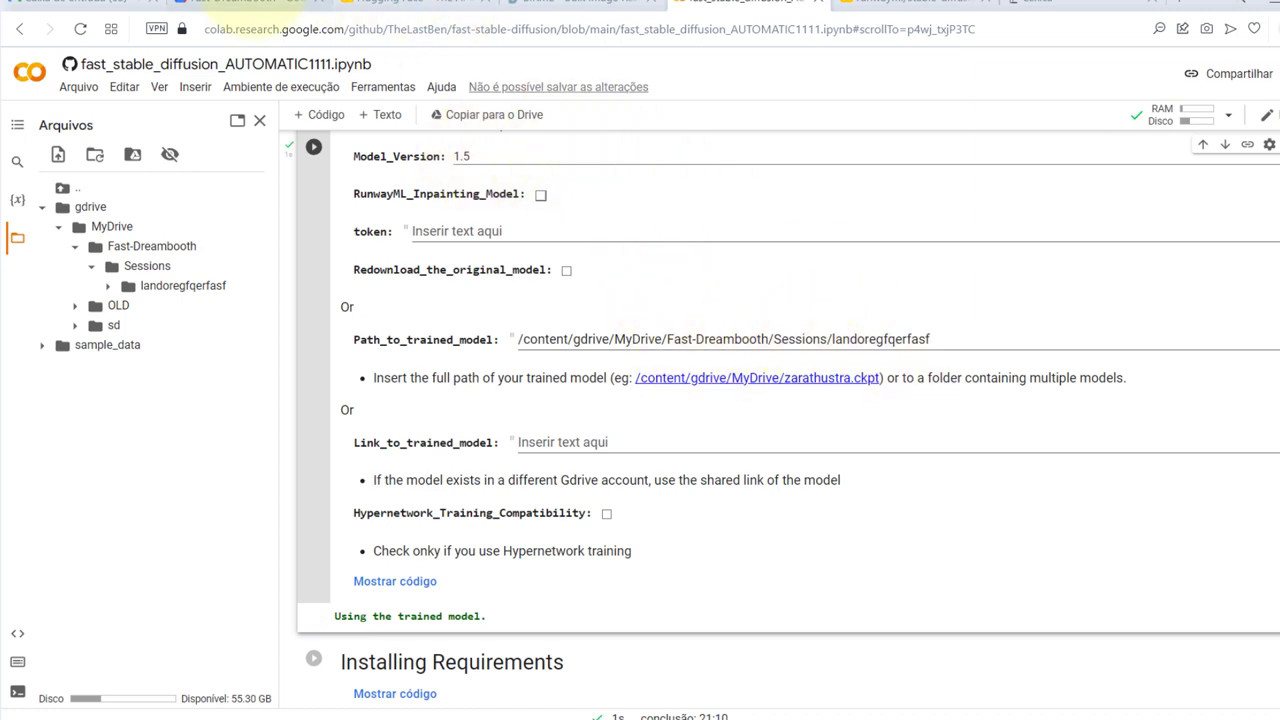
pyautogui.click(230, 10)
pyautogui.click(740, 5)
pyautogui.scroll(-3, 428, 544)
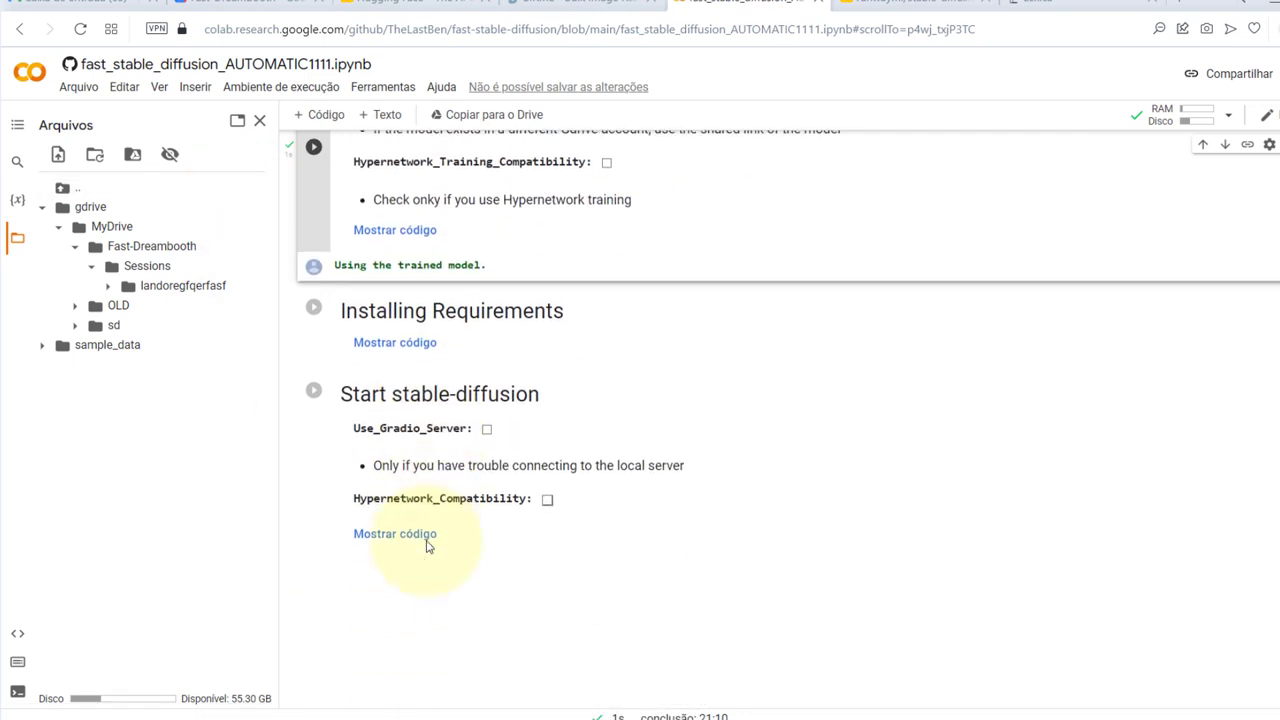
pyautogui.scroll(-1, 428, 544)
pyautogui.click(315, 219)
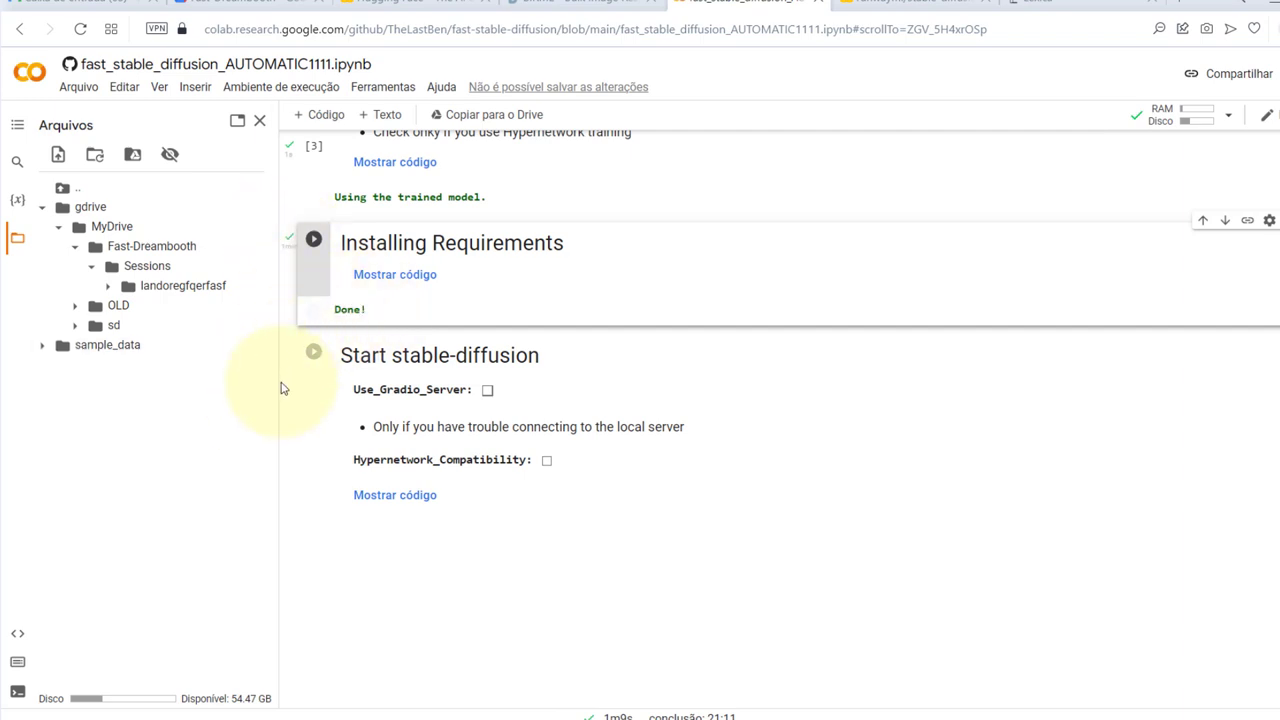
# Run Start stable-diffusion with Use_Gradio_Server and Hypernetwork_Compatibility left unchecked
pyautogui.click(314, 353)
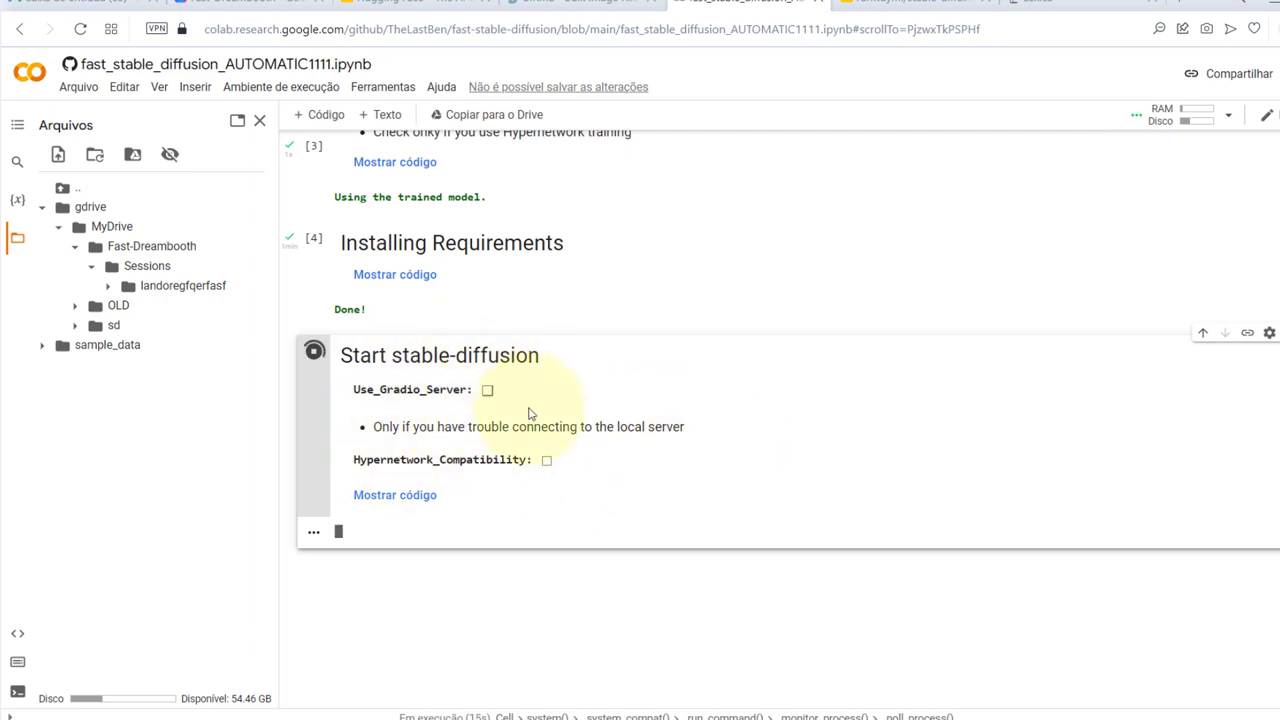
pyautogui.scroll(10, 530, 413)
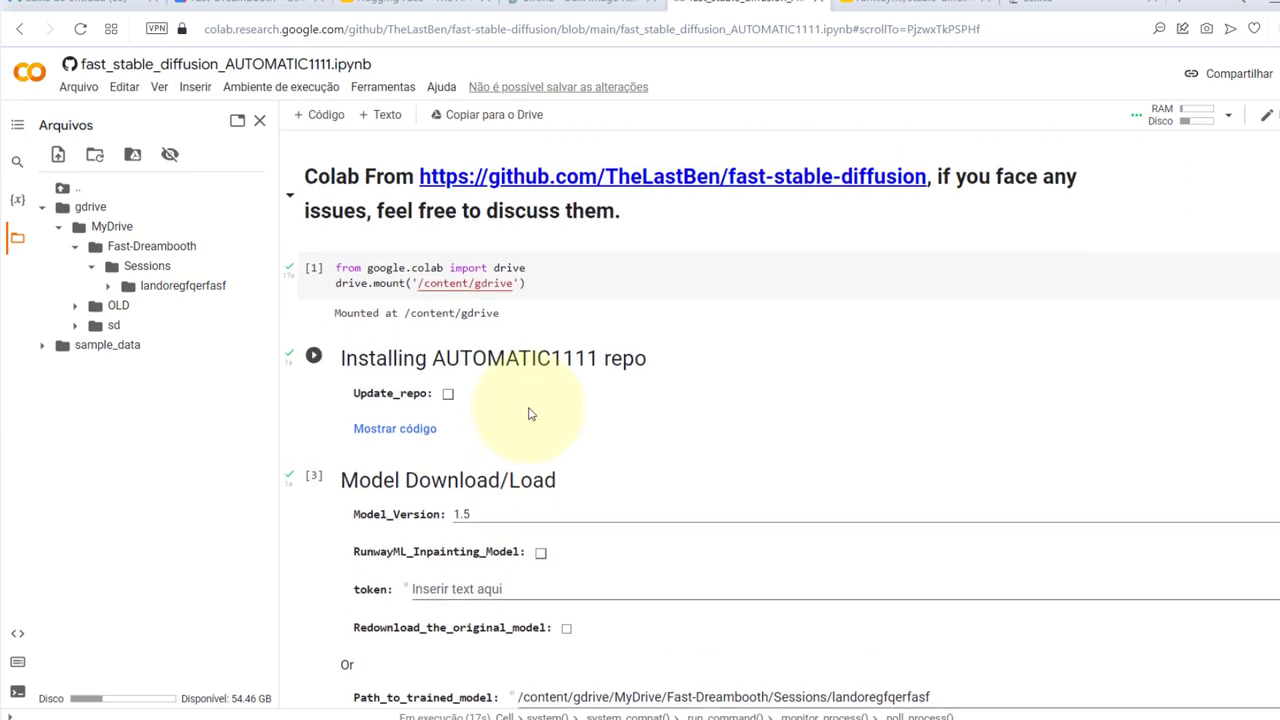
pyautogui.scroll(-2, 530, 413)
pyautogui.scroll(-2, 440, 337)
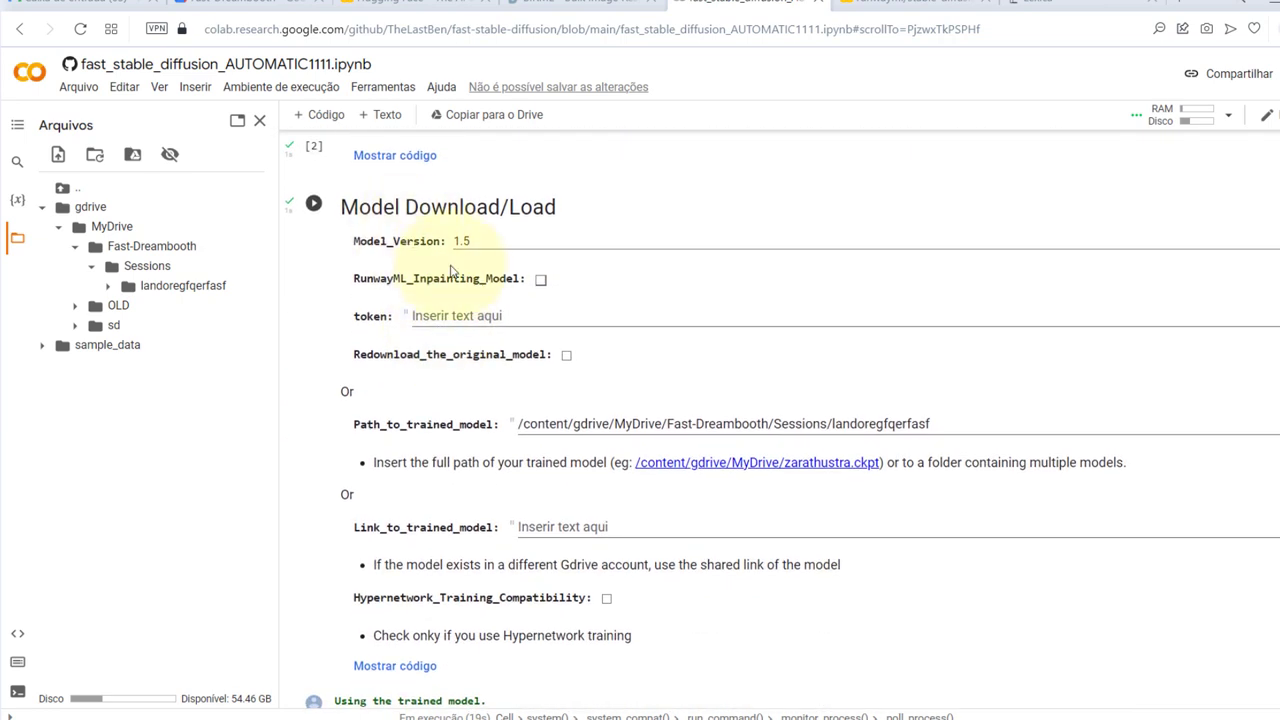
pyautogui.scroll(-2, 460, 355)
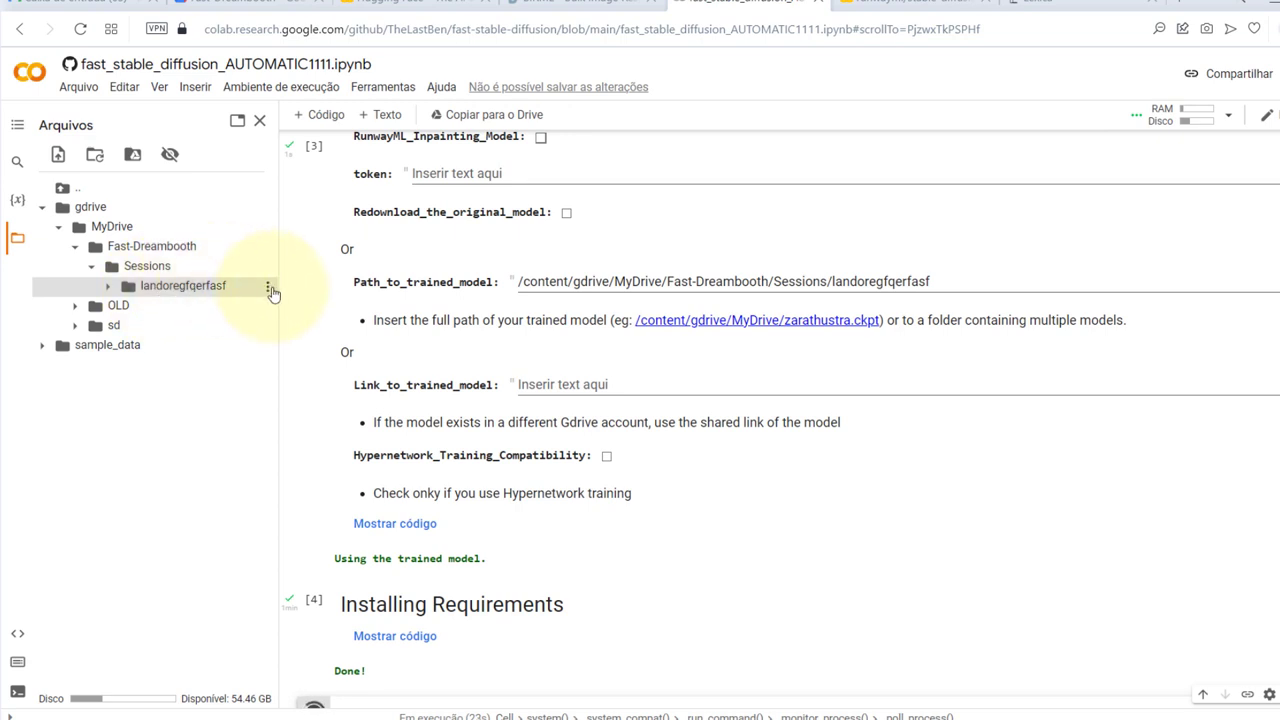
# Recheck the session folder path against Path_to_trained_model, then close the Files panel
pyautogui.click(267, 287)
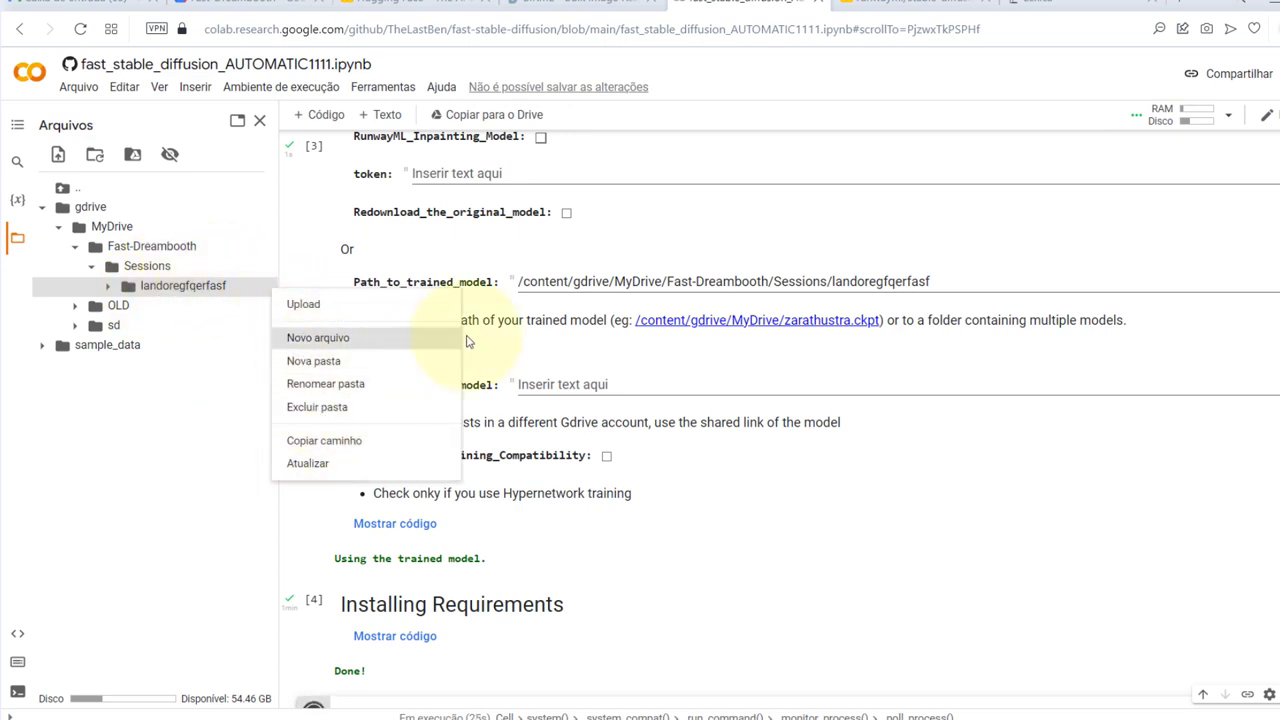
pyautogui.click(616, 282)
pyautogui.scroll(-5, 630, 375)
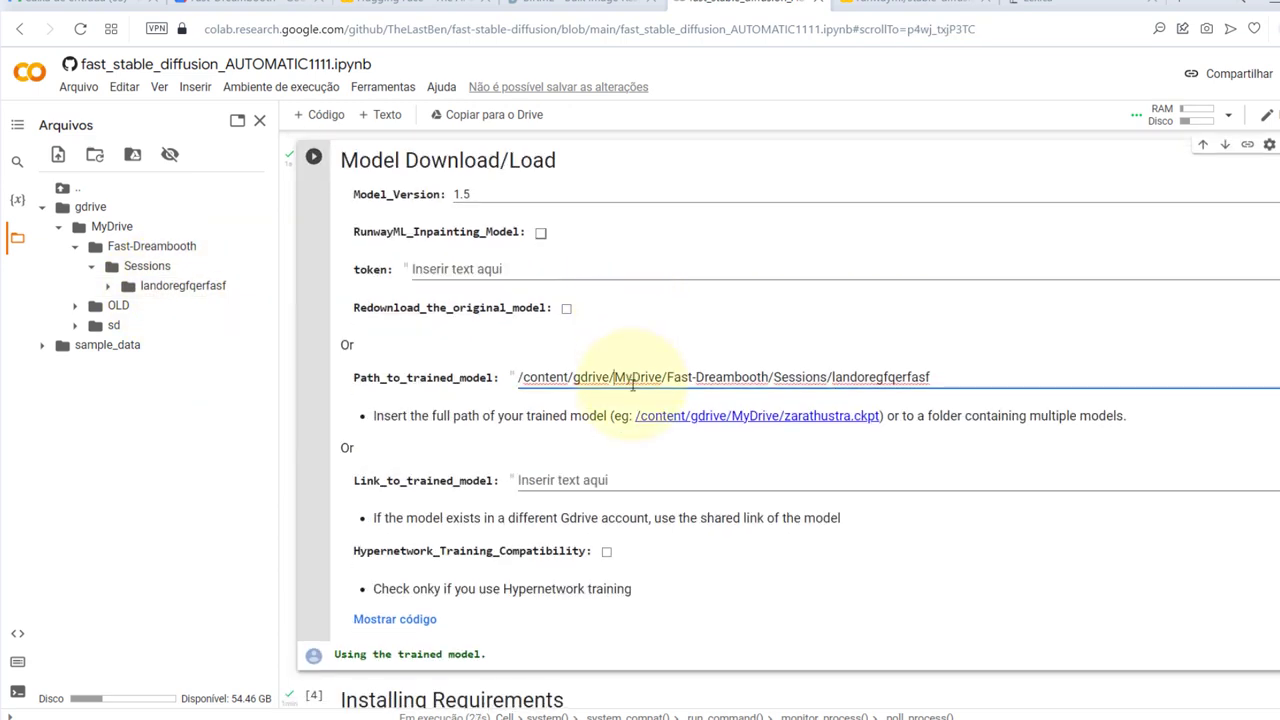
pyautogui.scroll(-2, 632, 385)
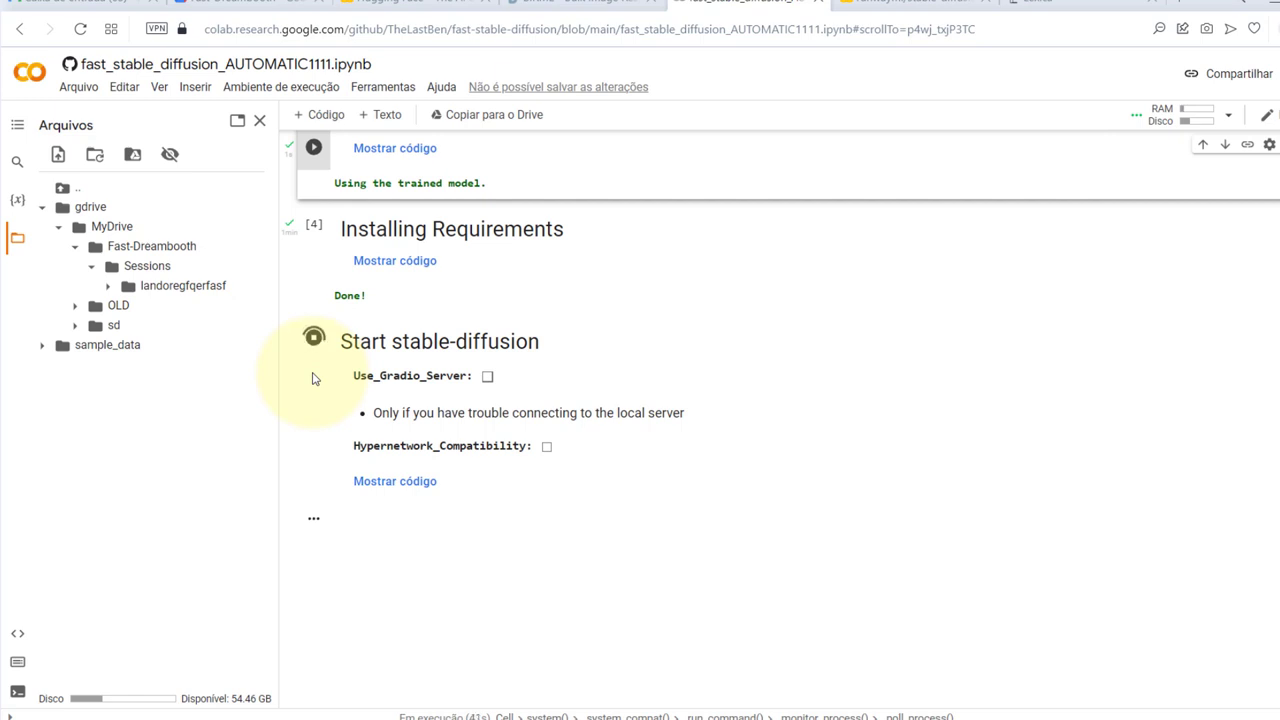
pyautogui.click(259, 121)
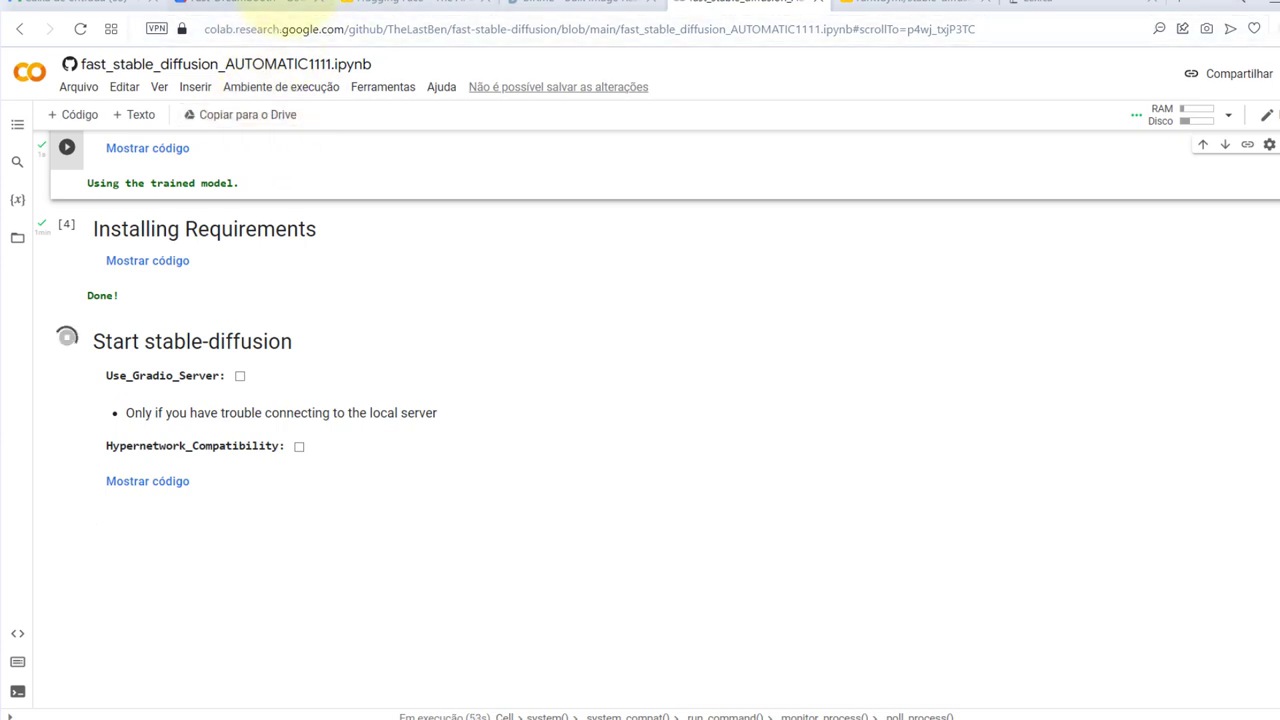
# After the checkpoint loads and 'Running on local URL' appears, open the loca.lt link
pyautogui.click(225, 3)
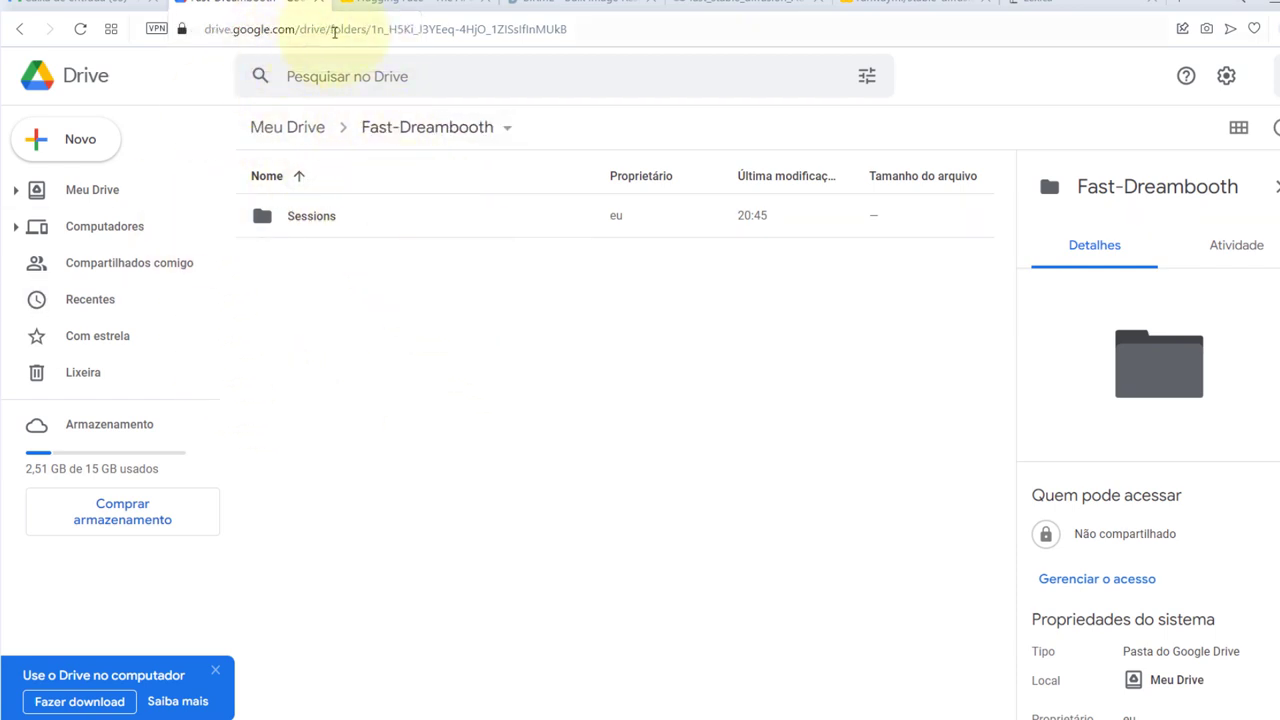
pyautogui.click(728, 4)
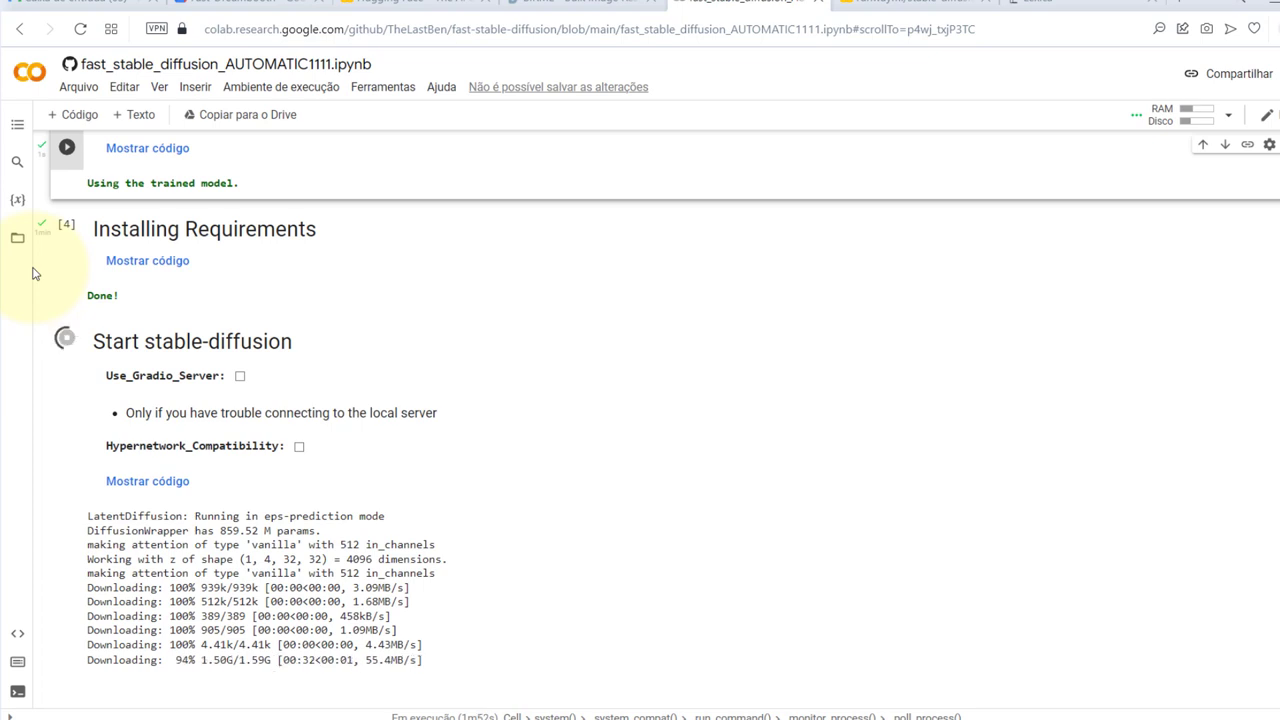
pyautogui.scroll(-2, 430, 483)
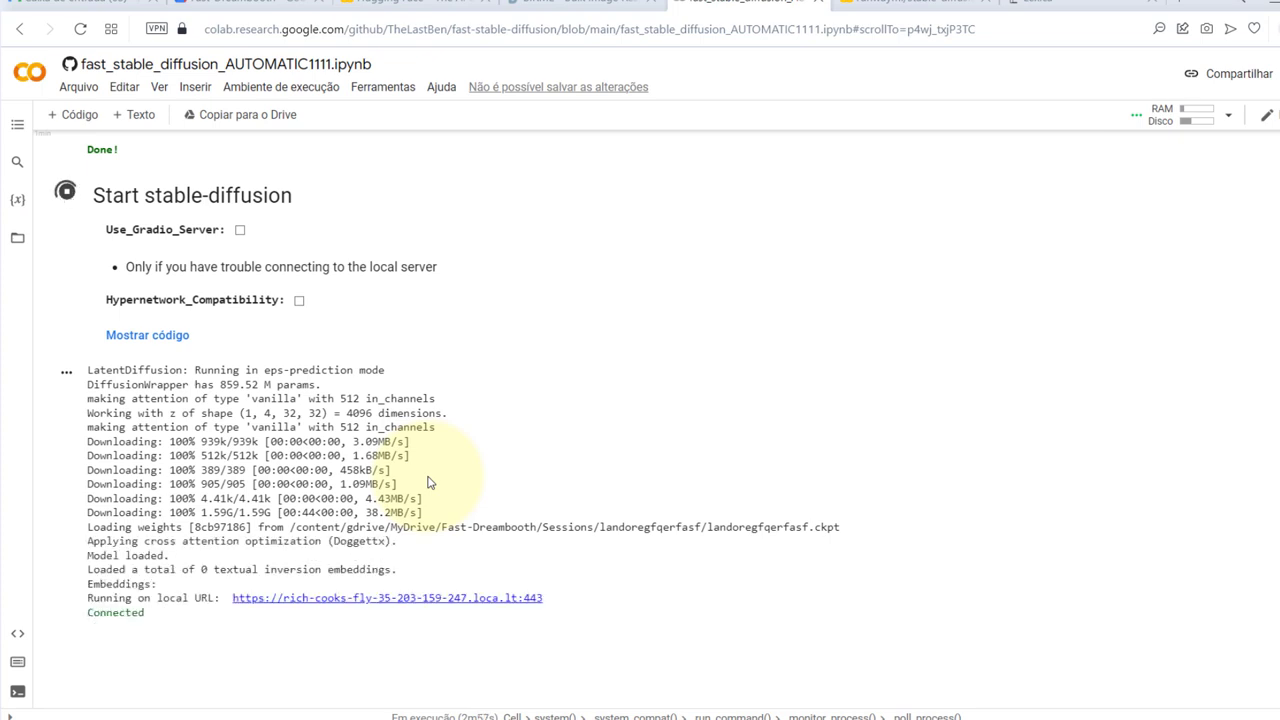
pyautogui.click(310, 599)
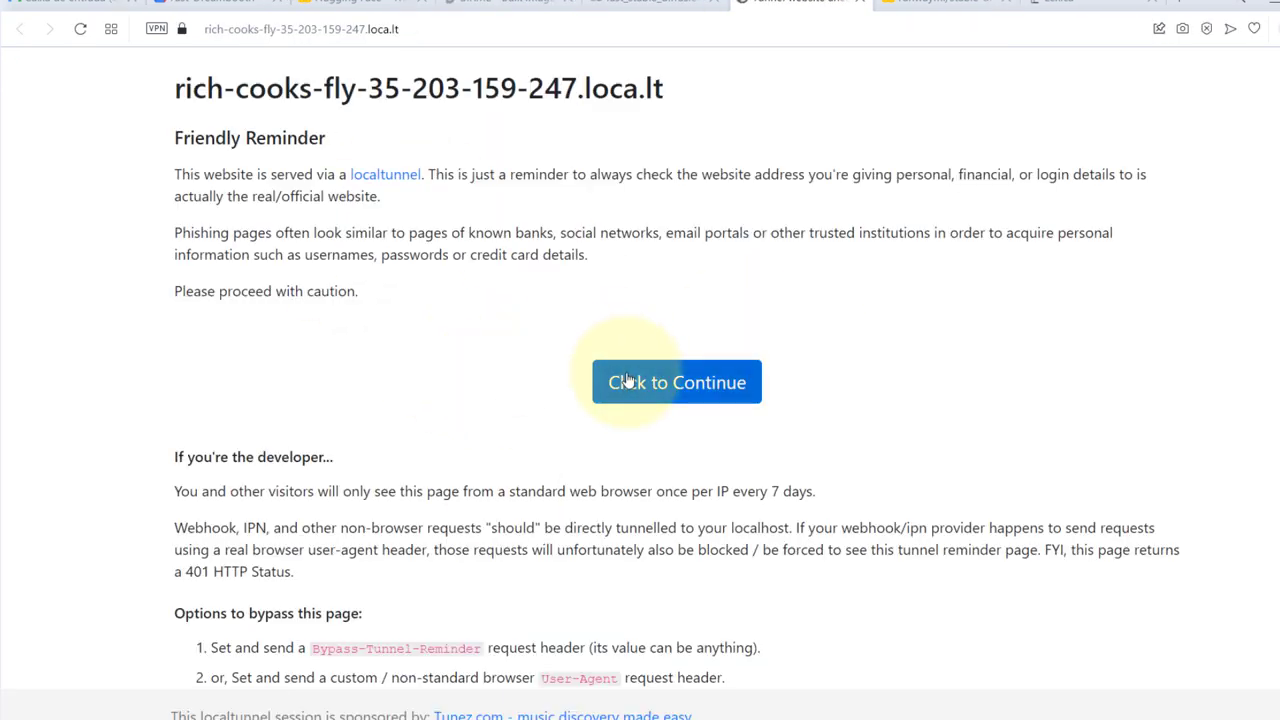
pyautogui.click(628, 381)
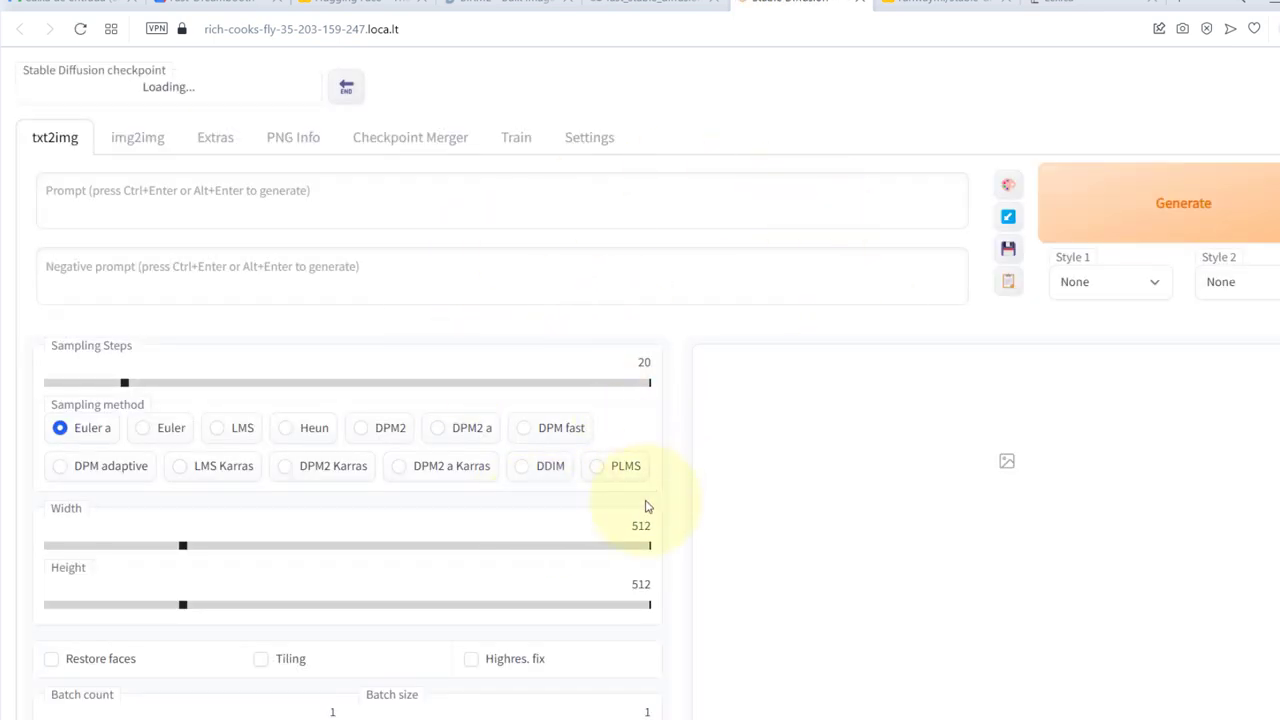
pyautogui.hotkey('alt', 'Tab')
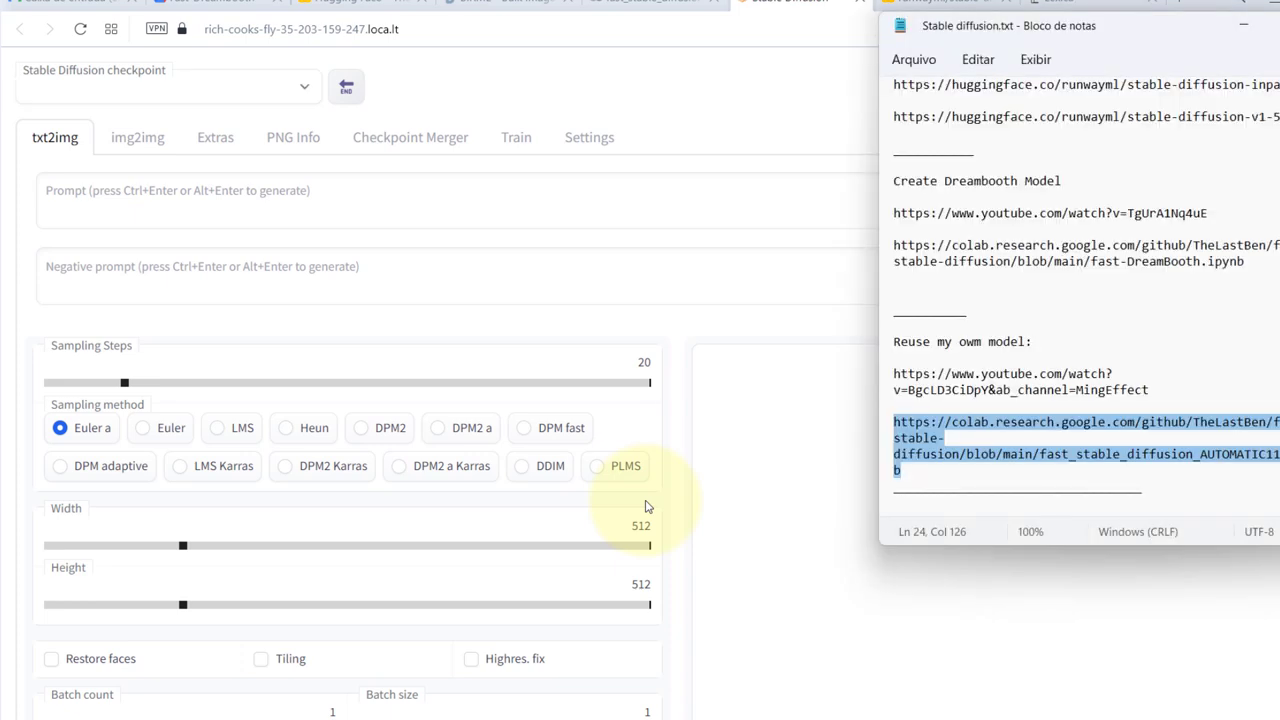
pyautogui.hotkey('alt', 'Tab')
pyautogui.hotkey('alt', 'Tab')
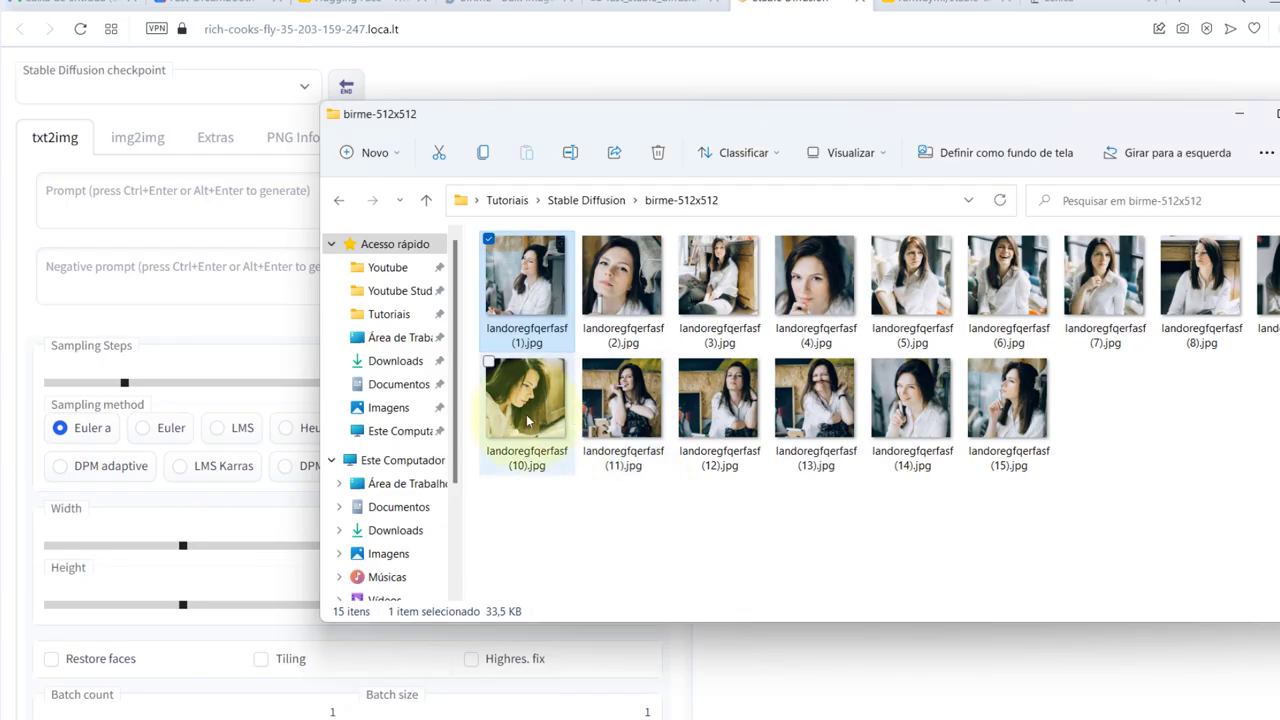
pyautogui.click(521, 340)
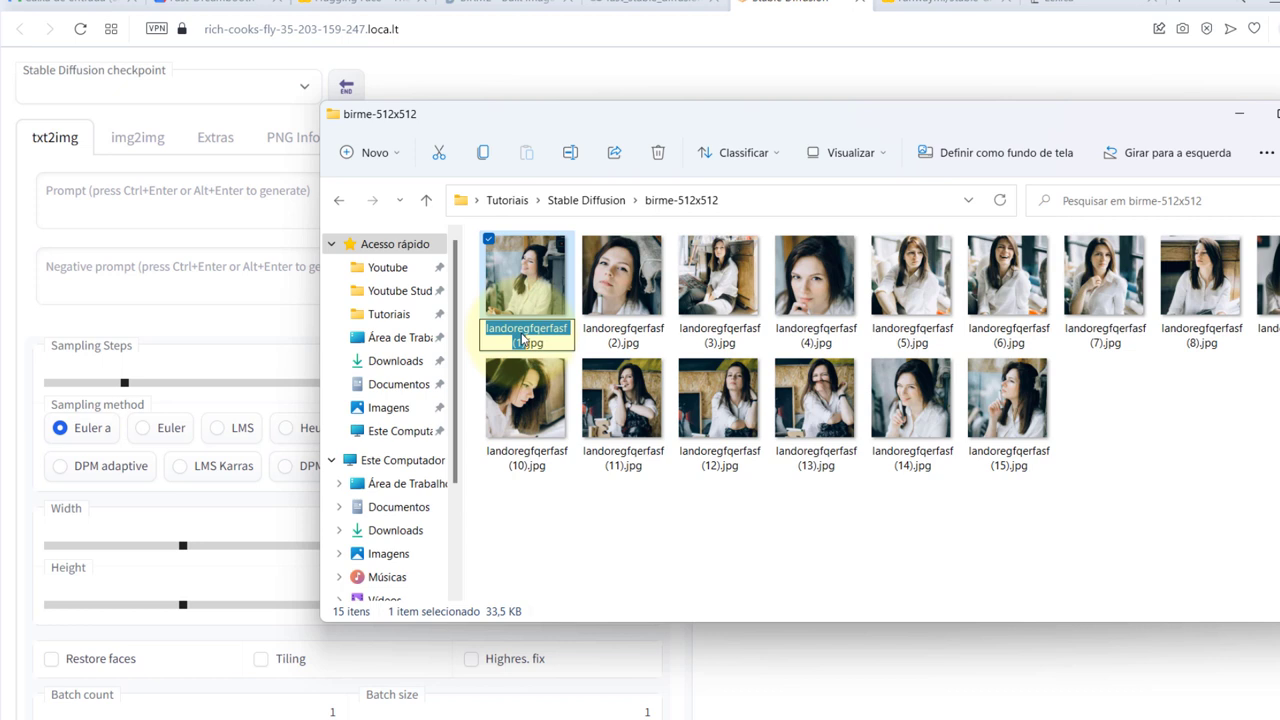
pyautogui.hotkey('shift', 'Left')
pyautogui.hotkey('shift', 'Left')
pyautogui.hotkey('shift', 'Left')
pyautogui.hotkey('shift', 'Left')
pyautogui.hotkey('ctrl', 'c')
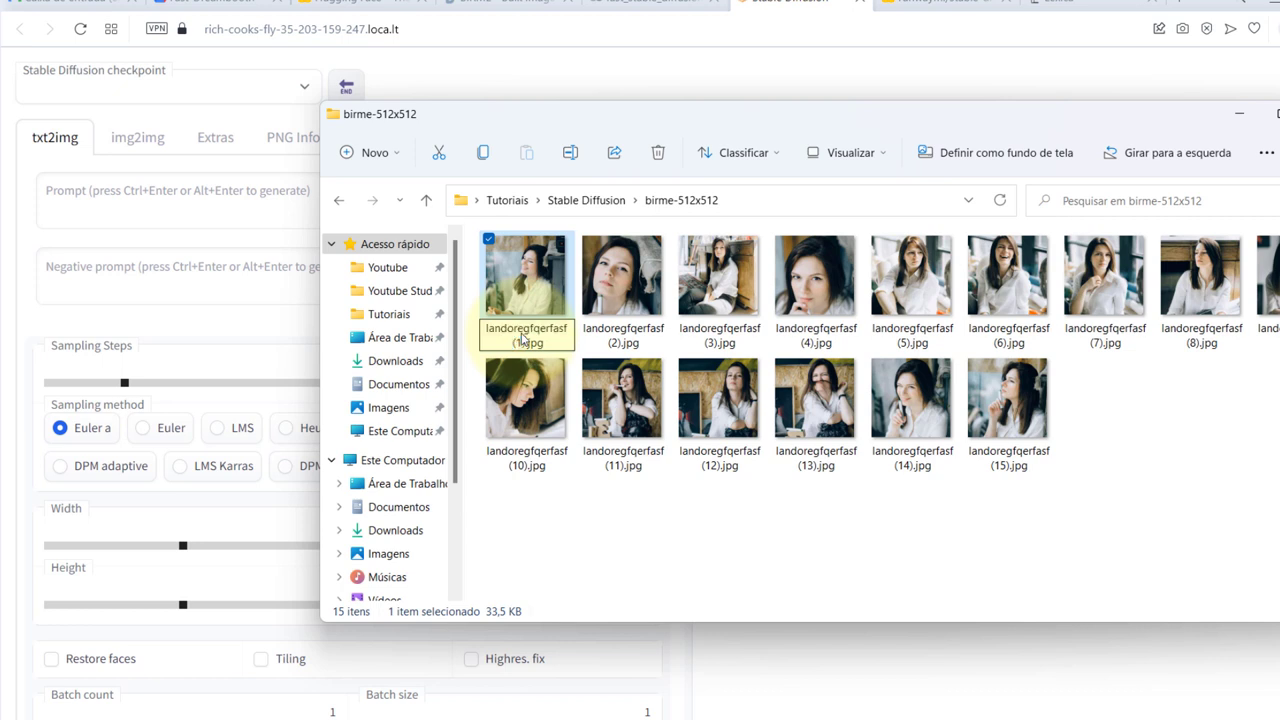
pyautogui.click(468, 190)
pyautogui.hotkey('ctrl', 'v')
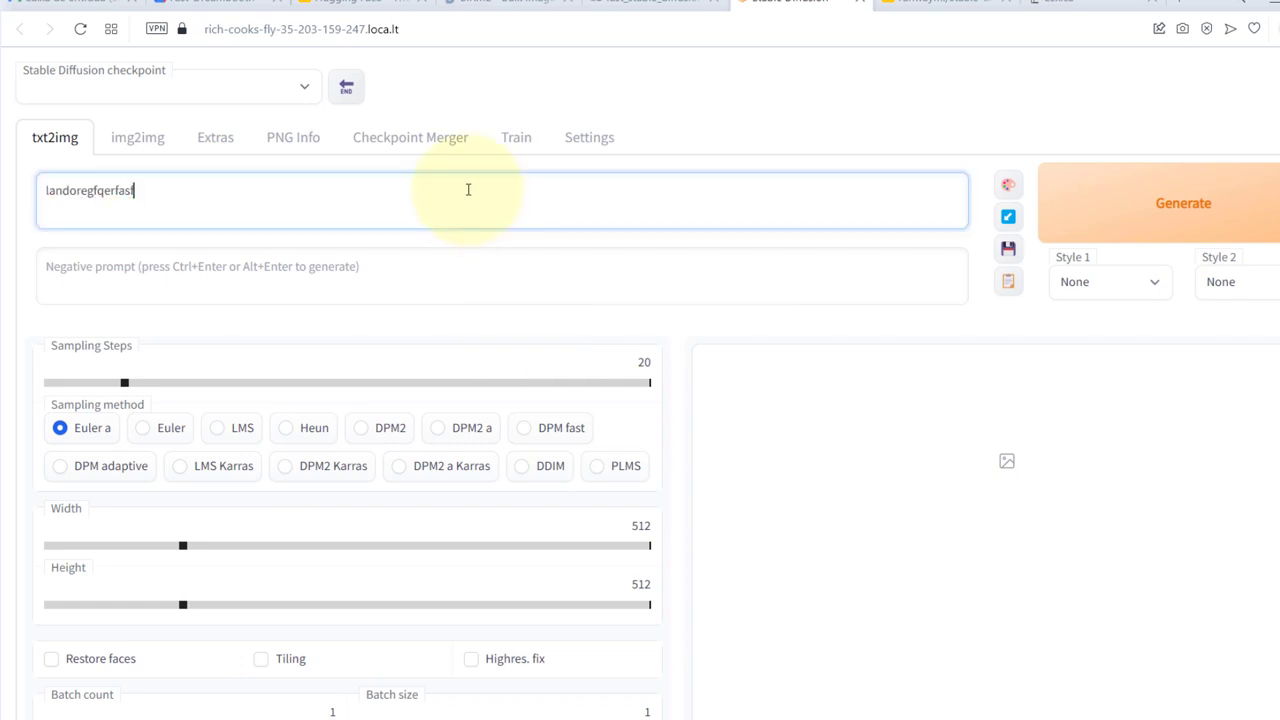
# Paste Lexica's photorealistic white-veiled woman prompt after landoregfqerfasf, reaching 67/75 tokens
pyautogui.hotkey('ctrl', 'Tab')
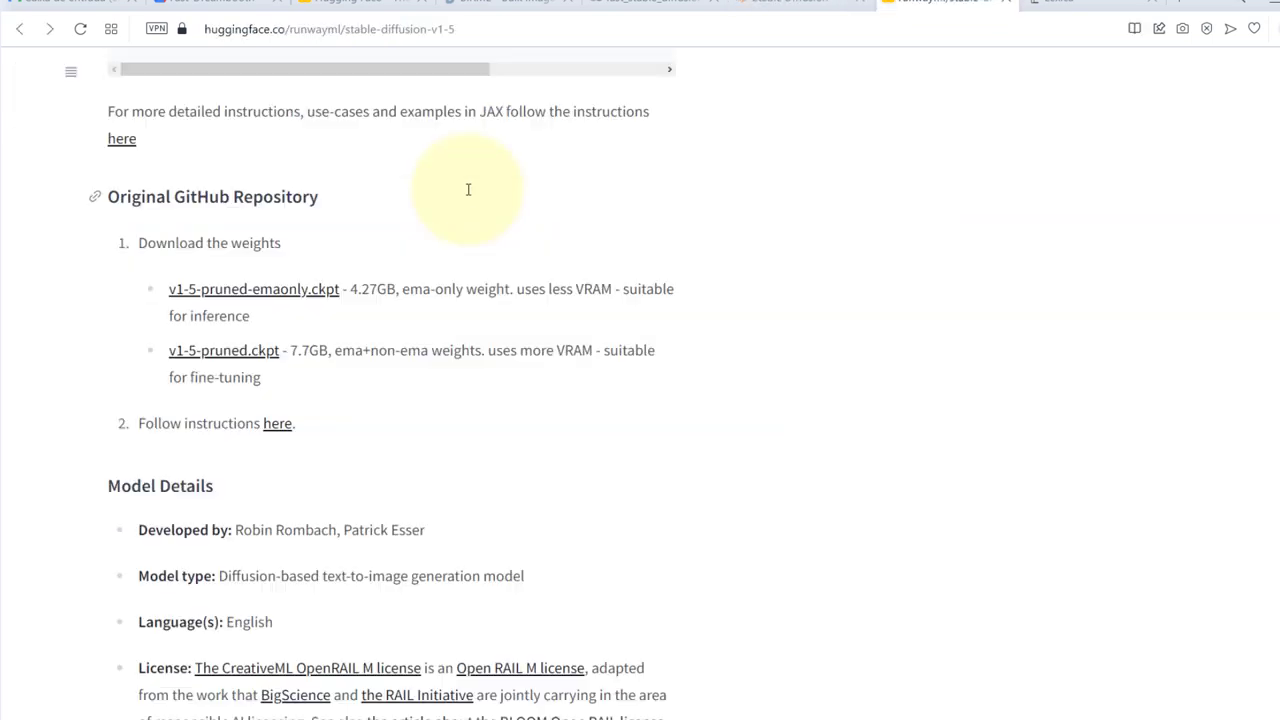
pyautogui.hotkey('ctrl', 'Tab')
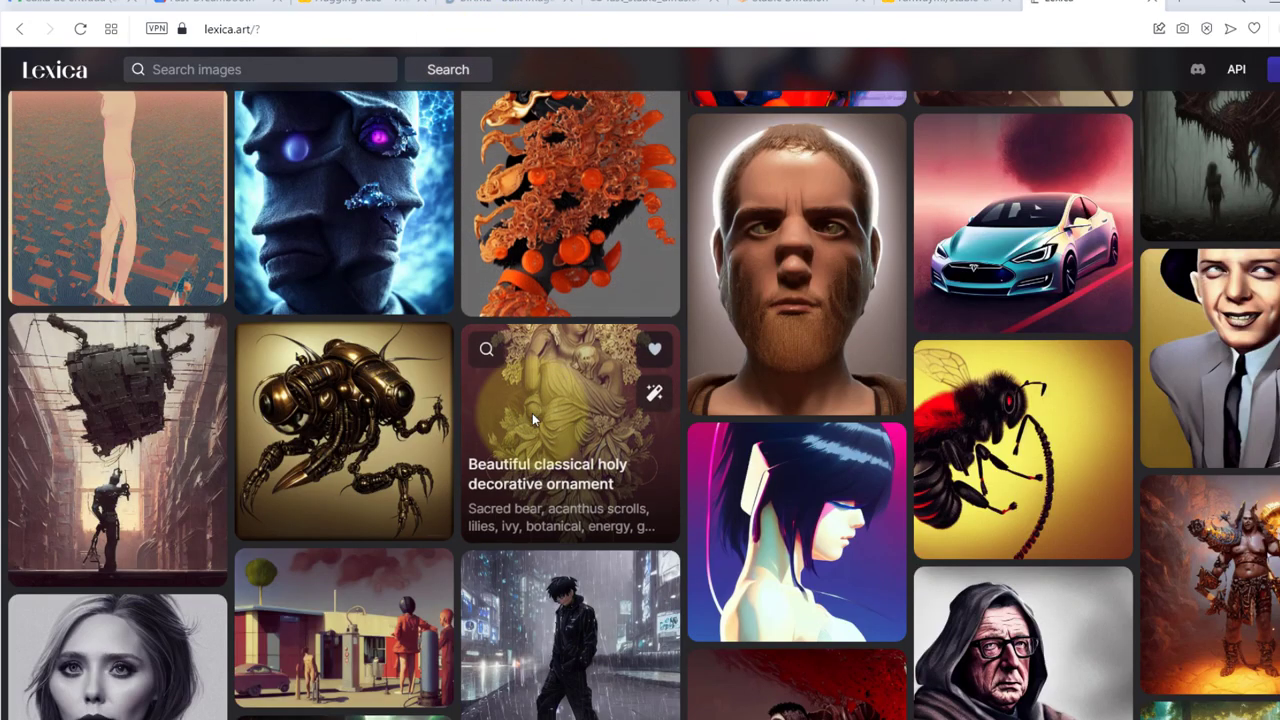
pyautogui.scroll(-3, 532, 413)
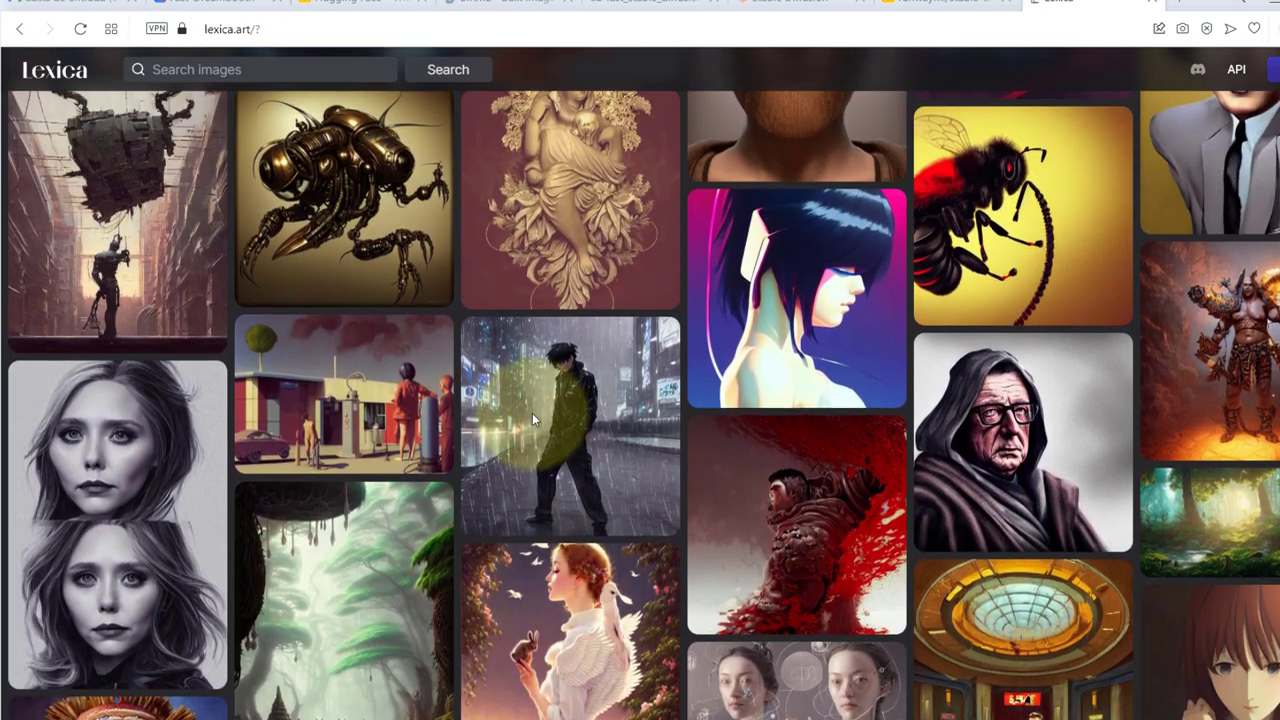
pyautogui.scroll(-2, 532, 413)
pyautogui.scroll(-4, 890, 252)
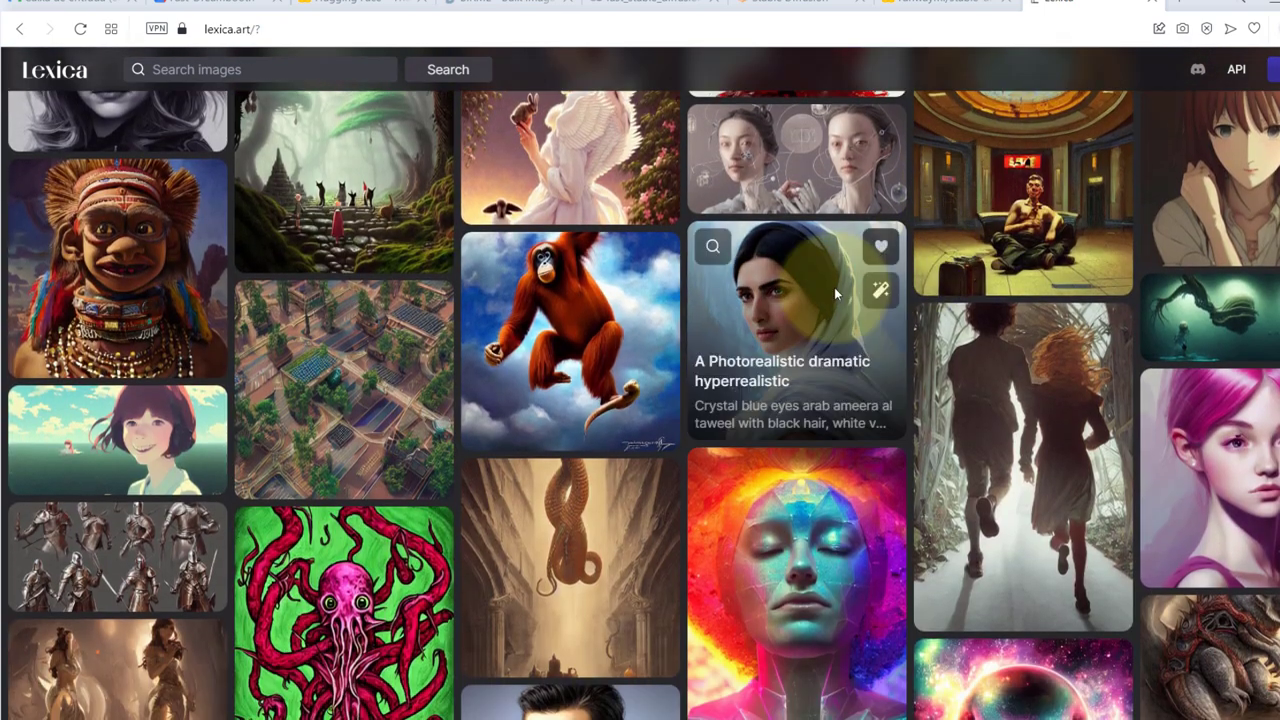
pyautogui.click(834, 287)
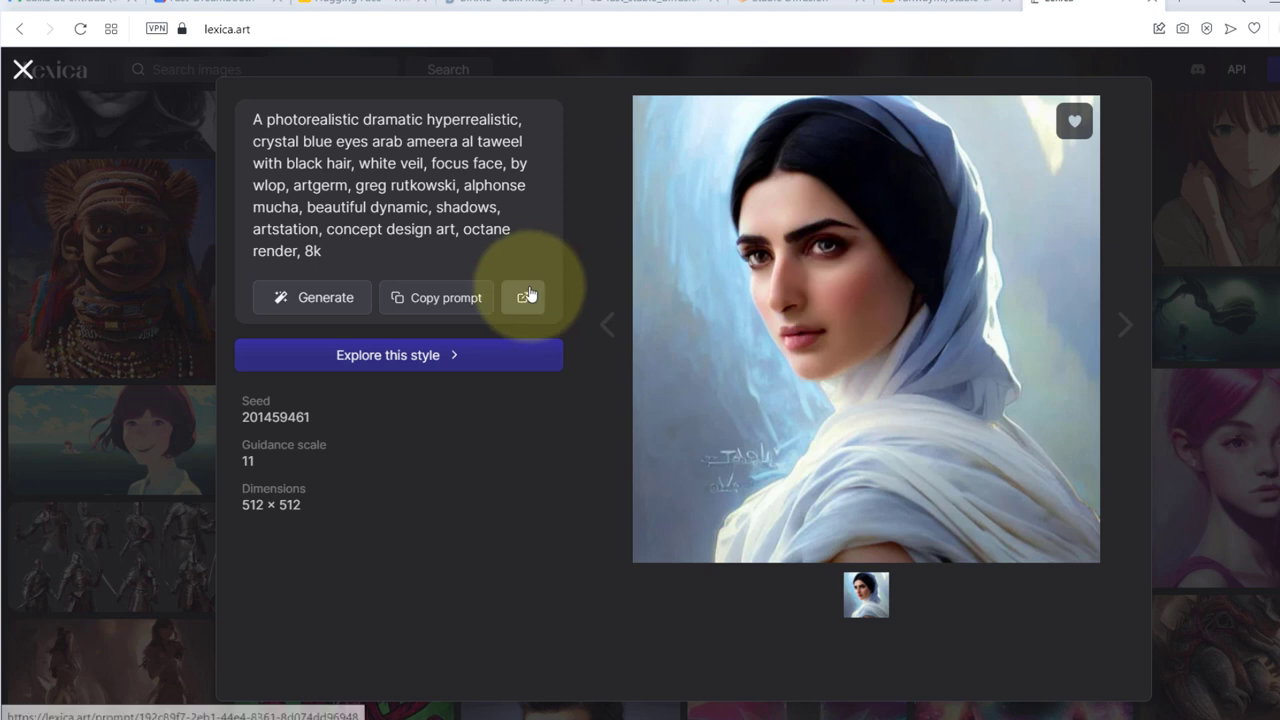
pyautogui.click(415, 303)
pyautogui.hotkey('ctrl', 'shift', 'Tab')
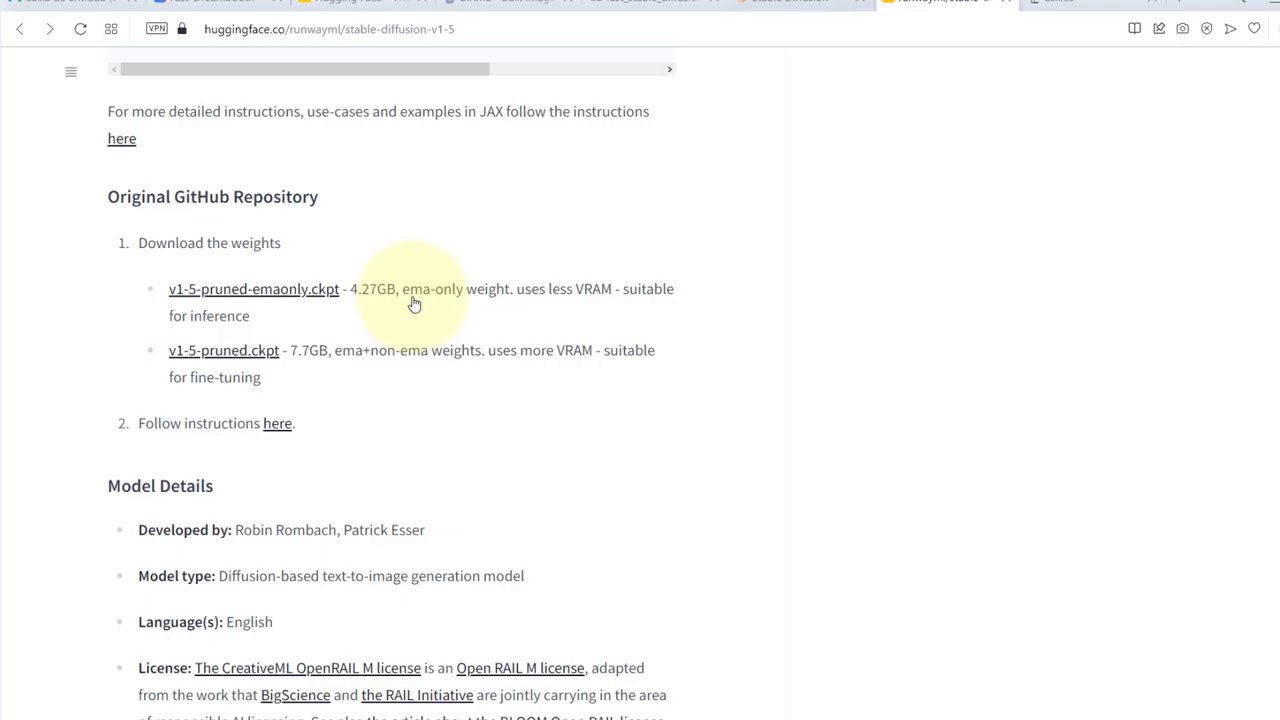
pyautogui.hotkey('ctrl', 'shift', 'Tab')
pyautogui.hotkey('ctrl', 'v')
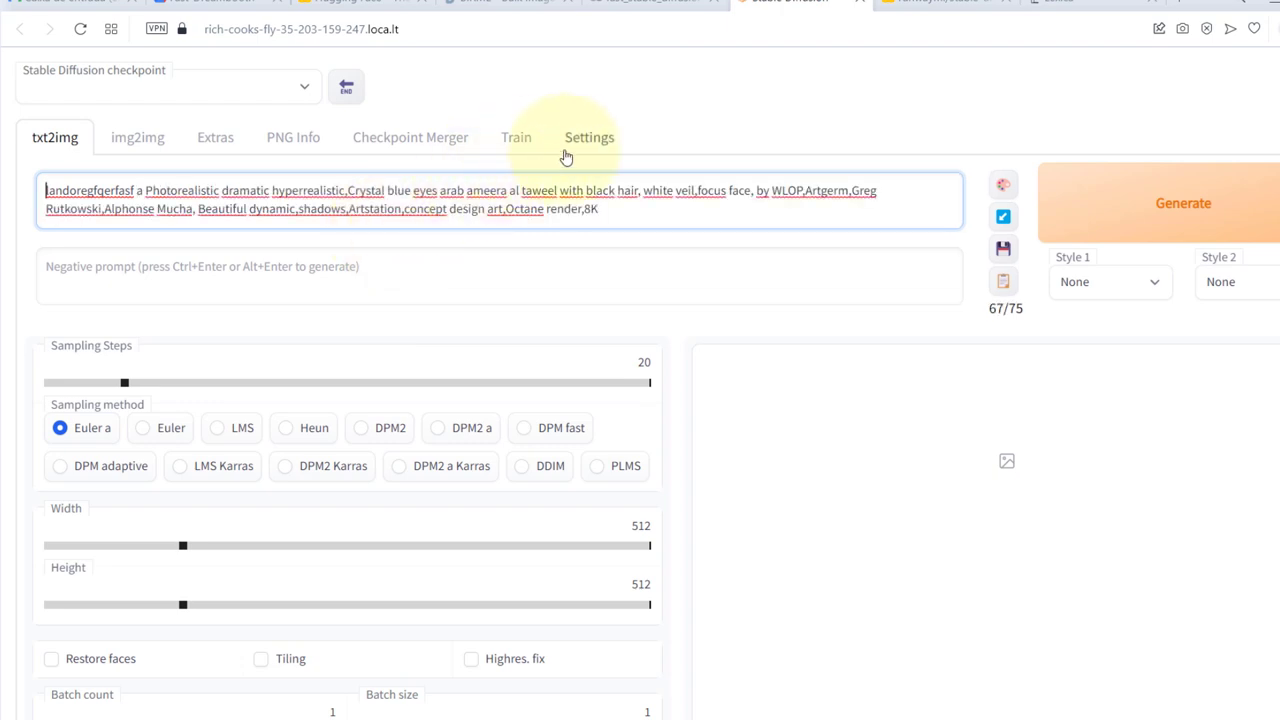
# Generate the 512×512 portrait from the combined prompt in the WebUI
pyautogui.click(1131, 213)
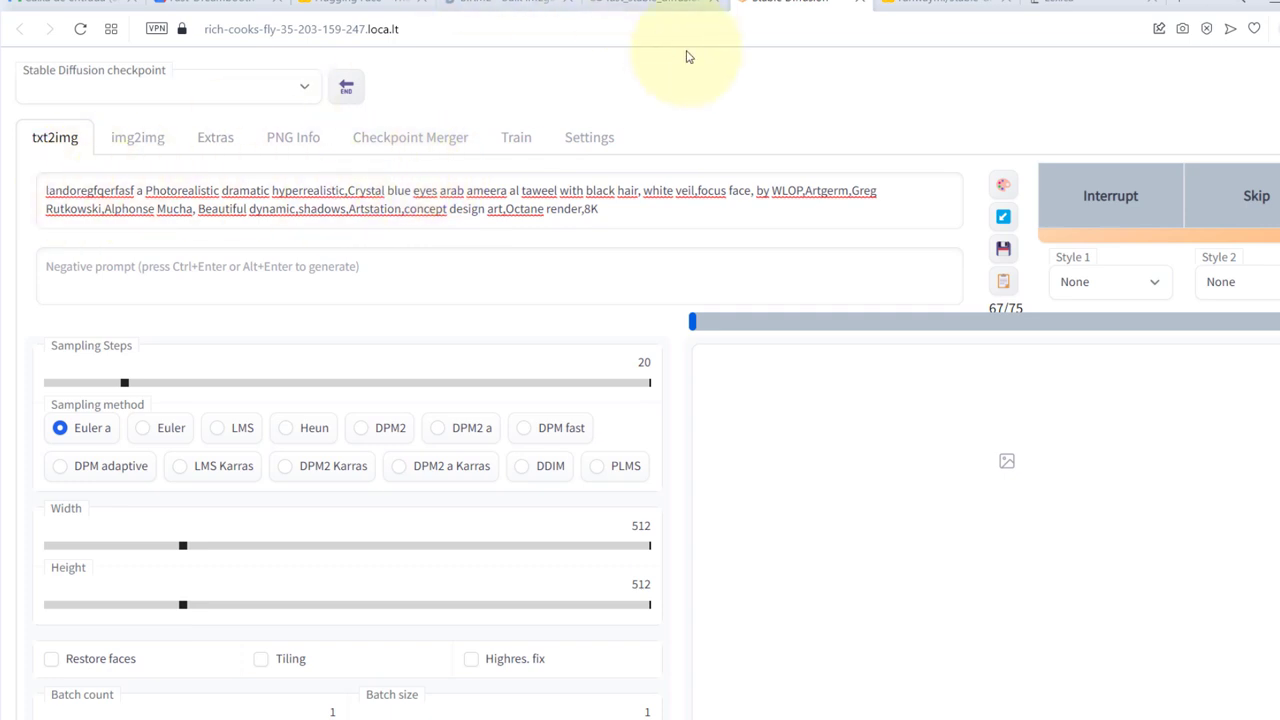
pyautogui.hotkey('alt', 'Tab')
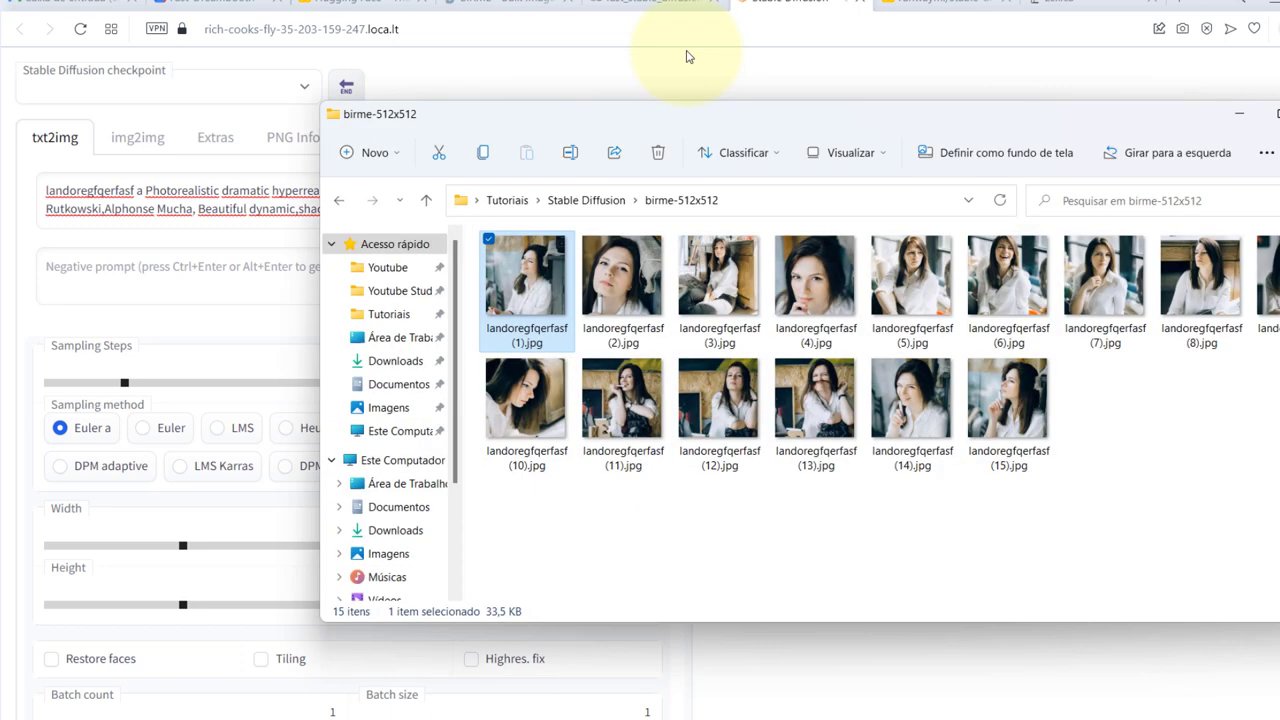
pyautogui.hotkey('alt', 'Tab')
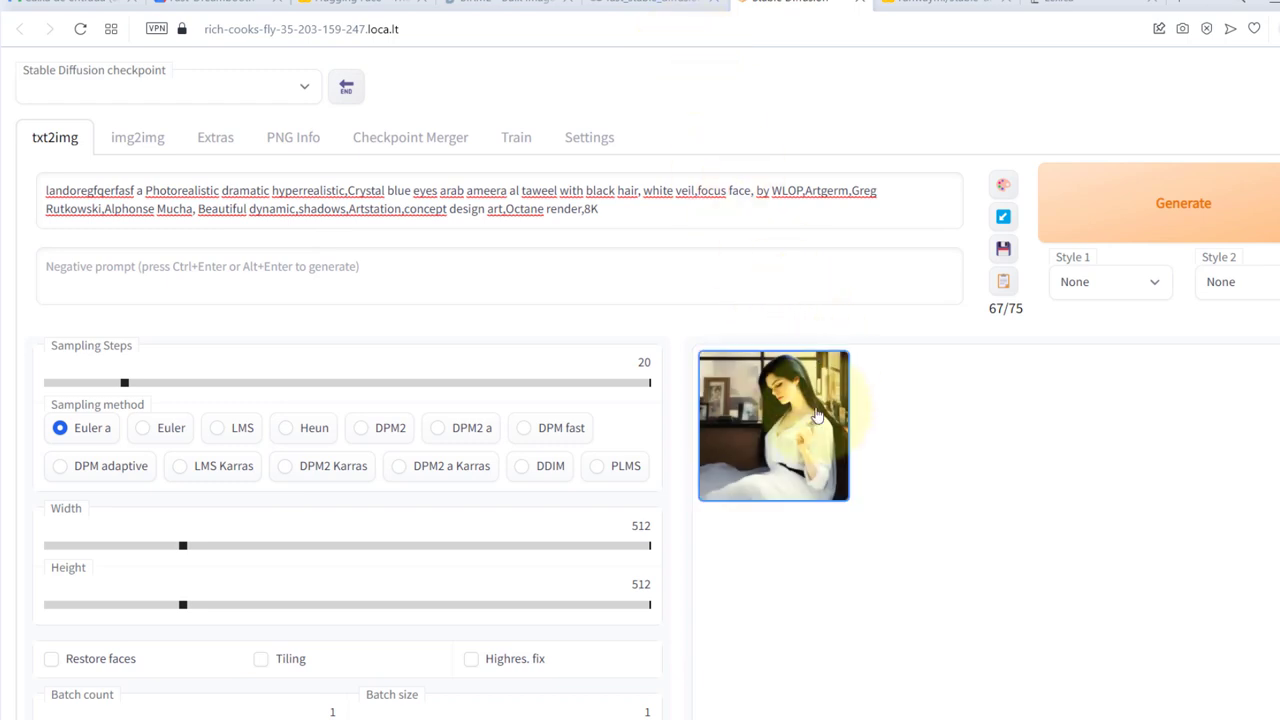
# Enlarge the generated portrait, then switch to the Birme resizer tab
pyautogui.click(775, 425)
pyautogui.scroll(-1, 977, 467)
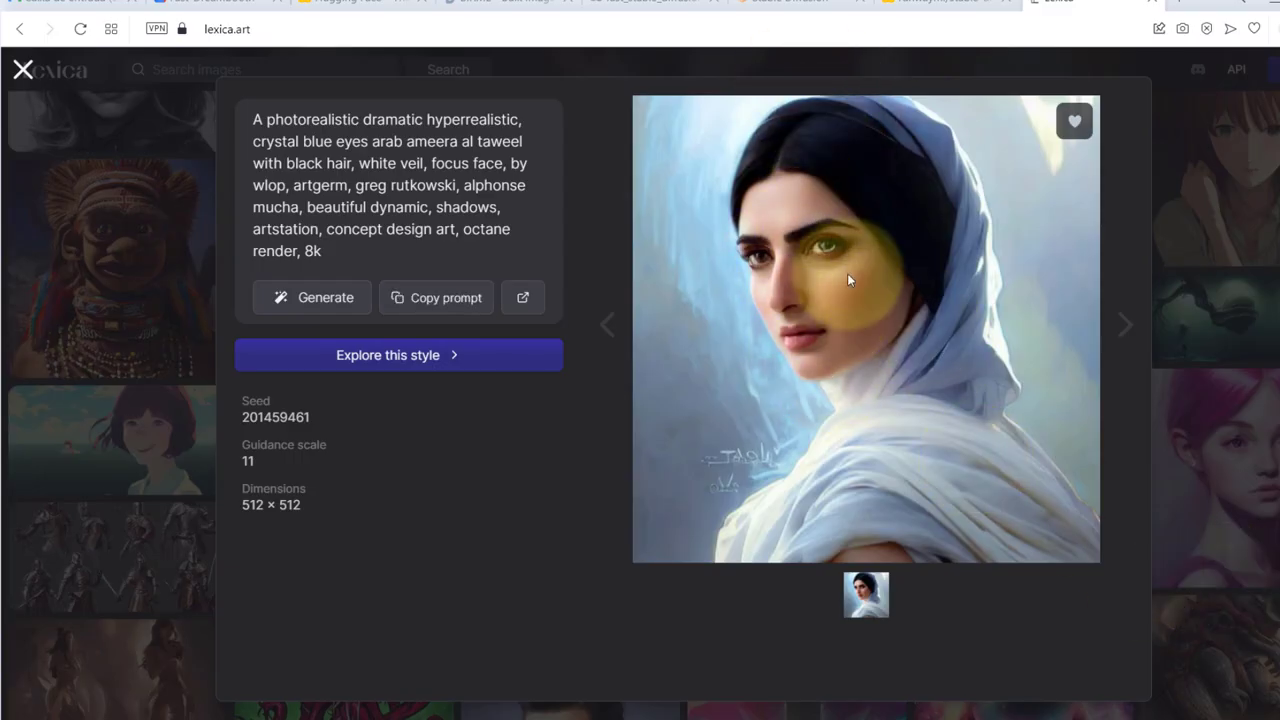
pyautogui.hotkey('ctrl', 'shift', 'Tab')
pyautogui.hotkey('ctrl', 'shift', 'Tab')
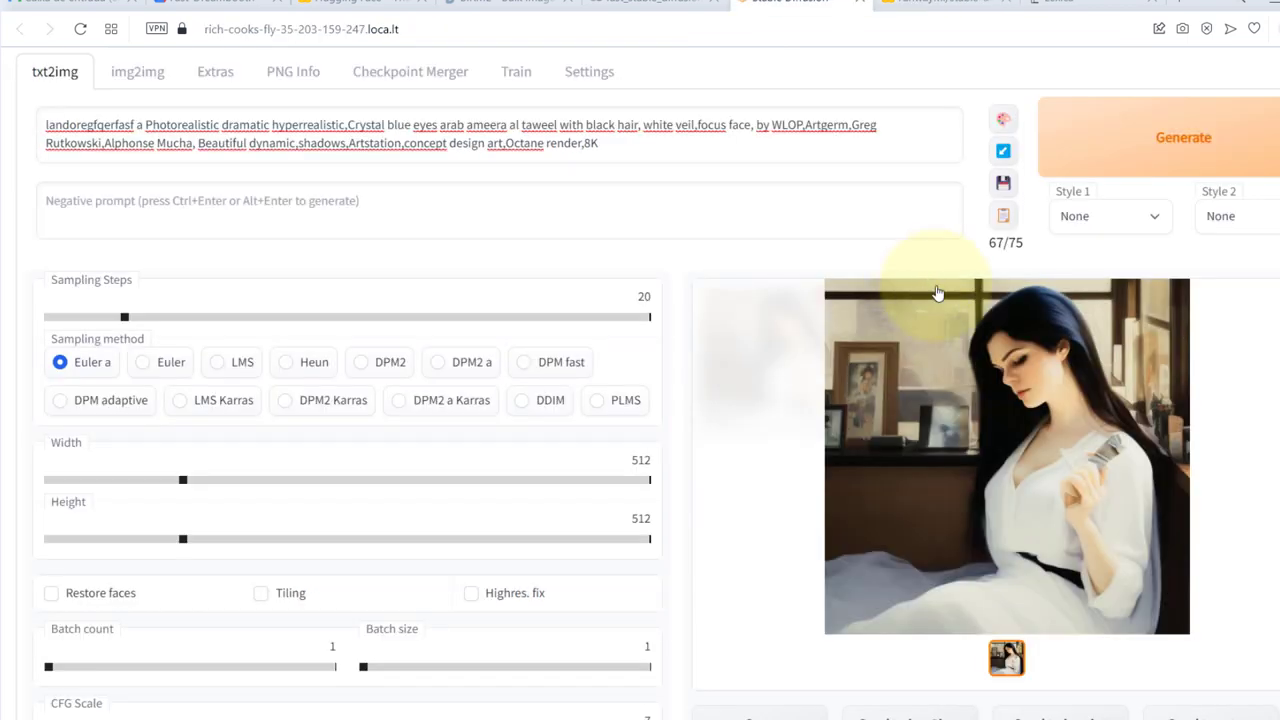
pyautogui.scroll(1, 593, 328)
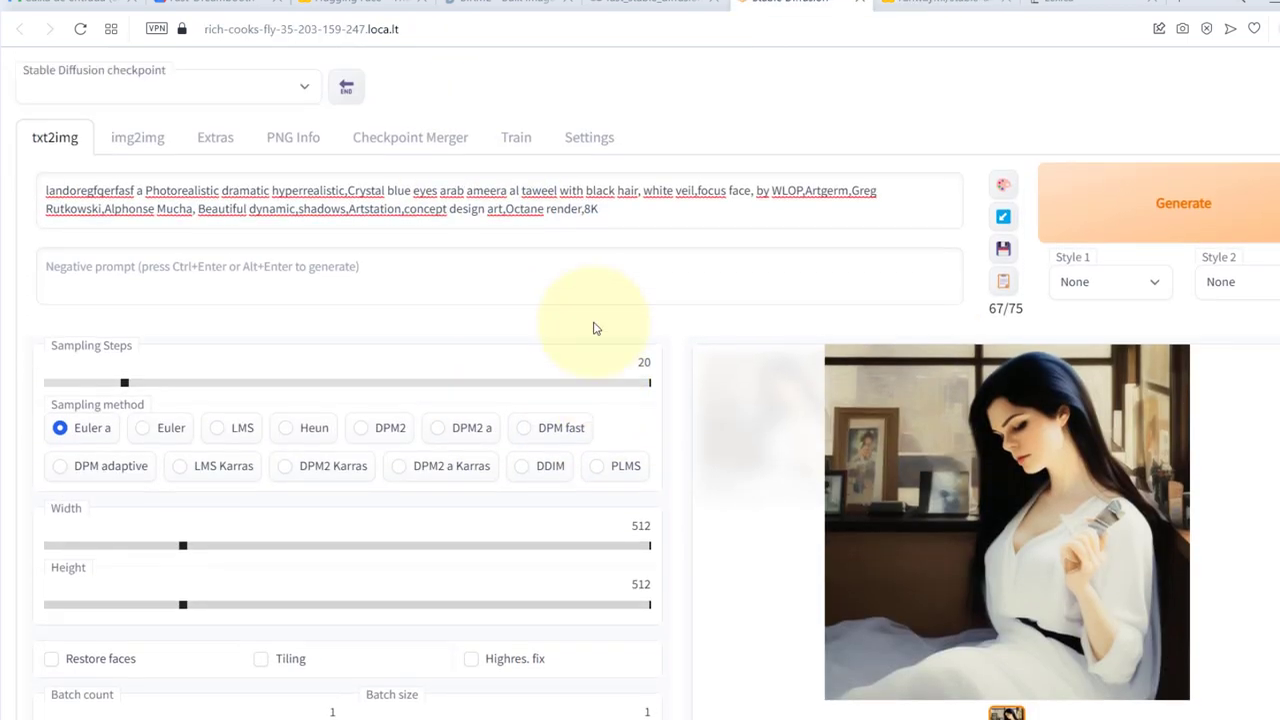
pyautogui.click(505, 2)
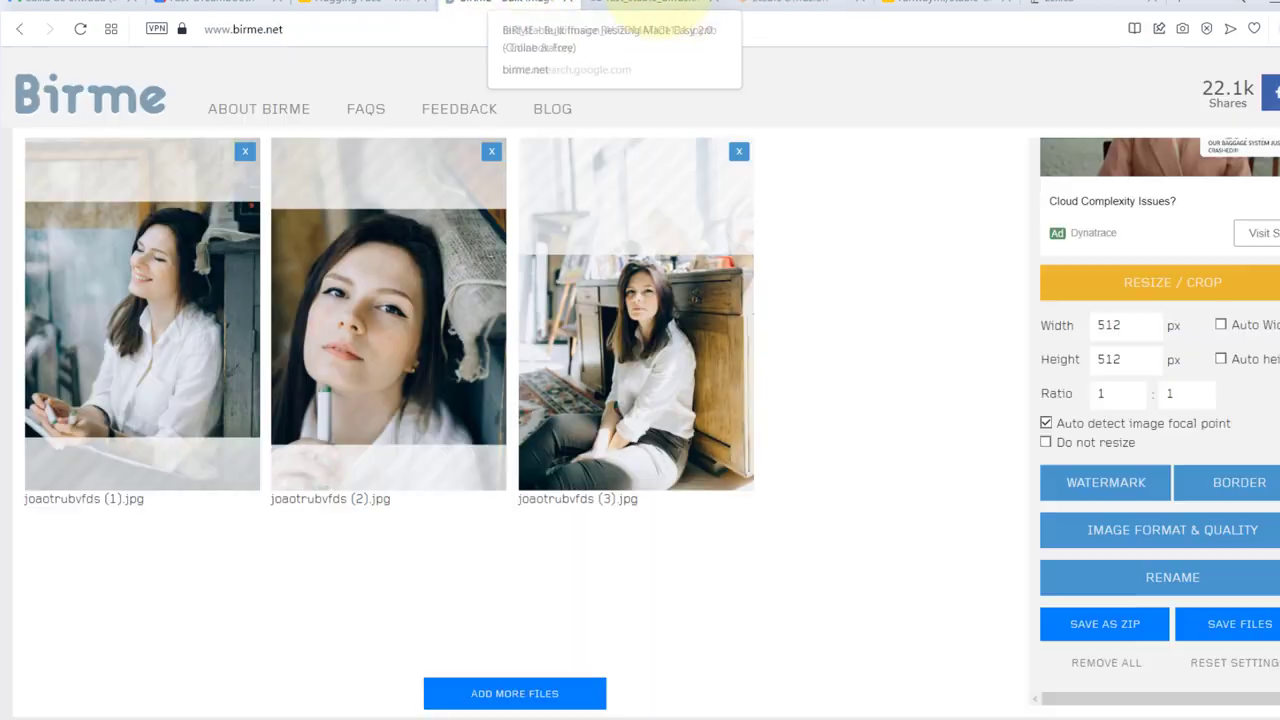
# Switch to the Colab fast_stable_diffusion notebook to see the running Stable Diffusion log
pyautogui.click(660, 4)
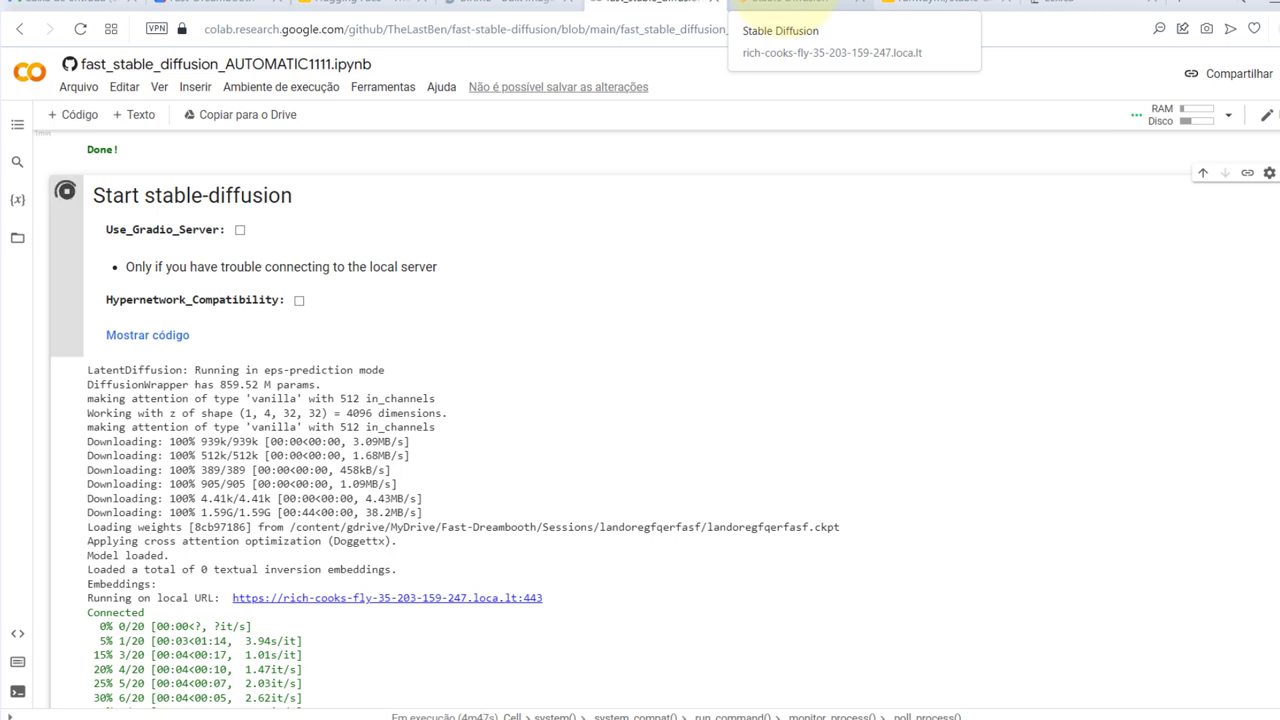
# Return to the Stable Diffusion WebUI and select the prompt text to review it
pyautogui.click(943, 3)
pyautogui.click(788, 3)
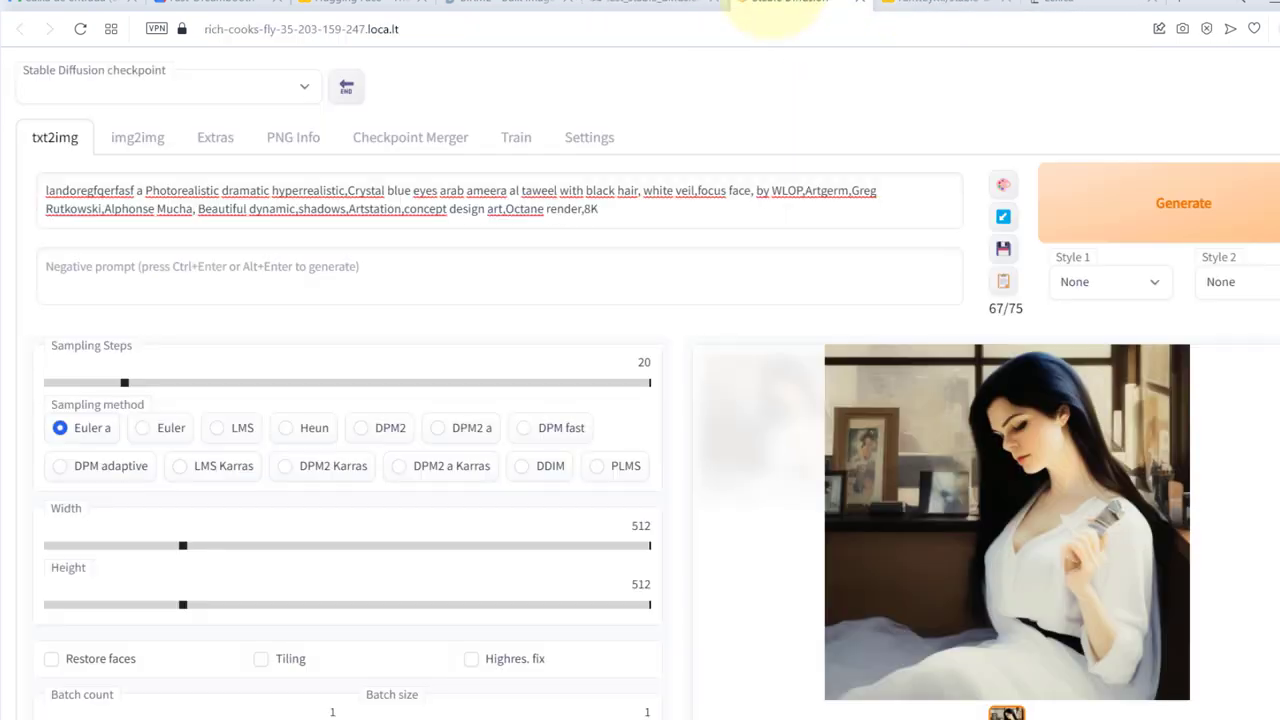
pyautogui.moveTo(680, 224); pyautogui.dragTo(40, 193)
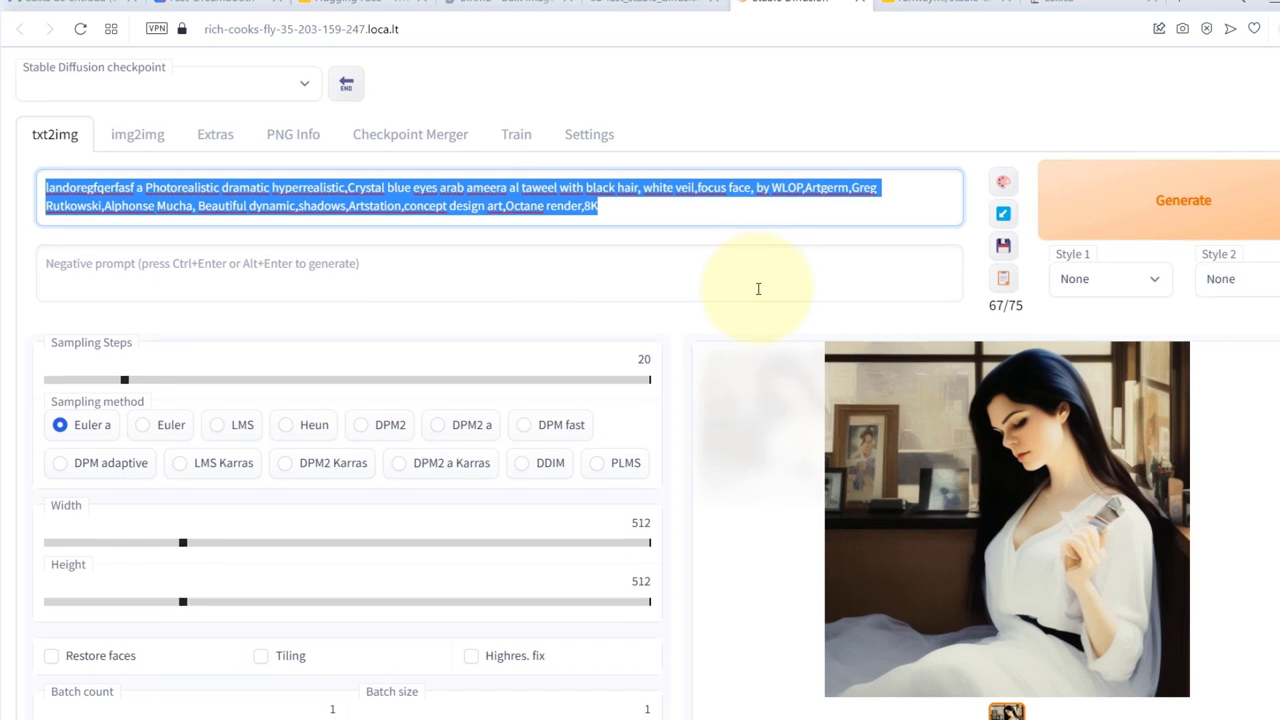
pyautogui.scroll(-1, 757, 288)
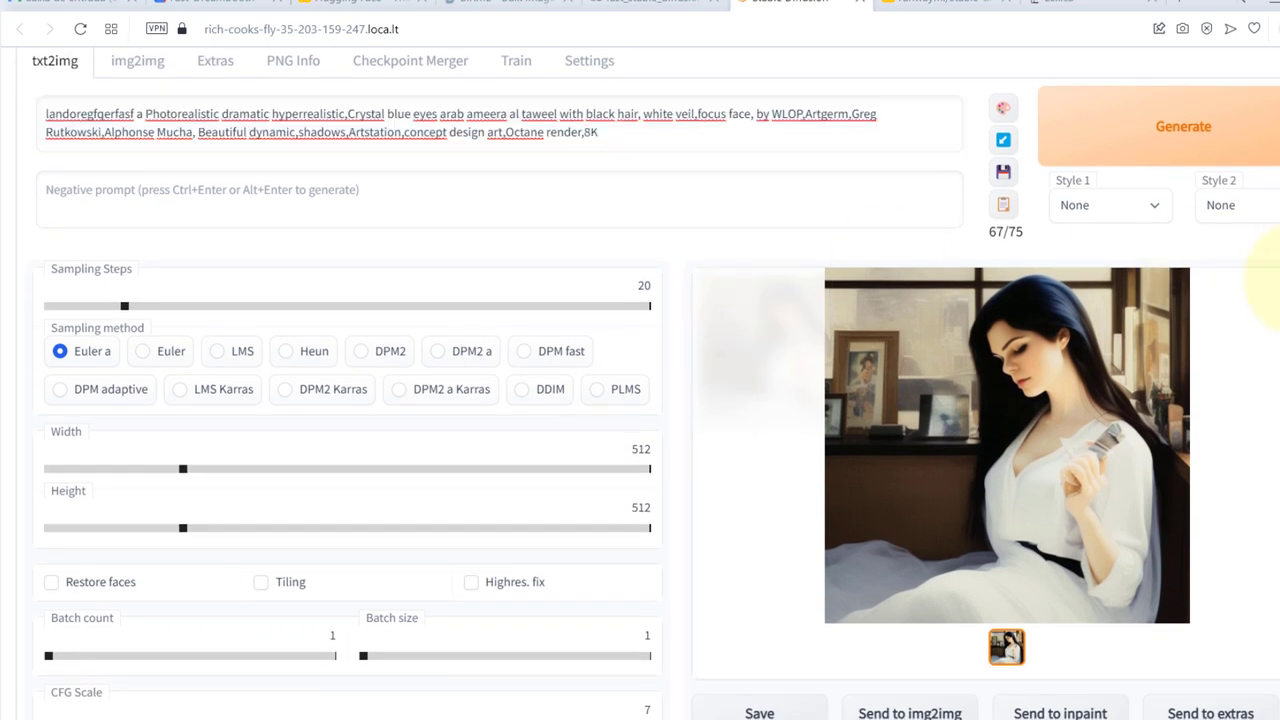
# Compare with Lexica's white-veil portrait (seed 201459461, guidance 11, 512 × 512)
pyautogui.click(1140, 5)
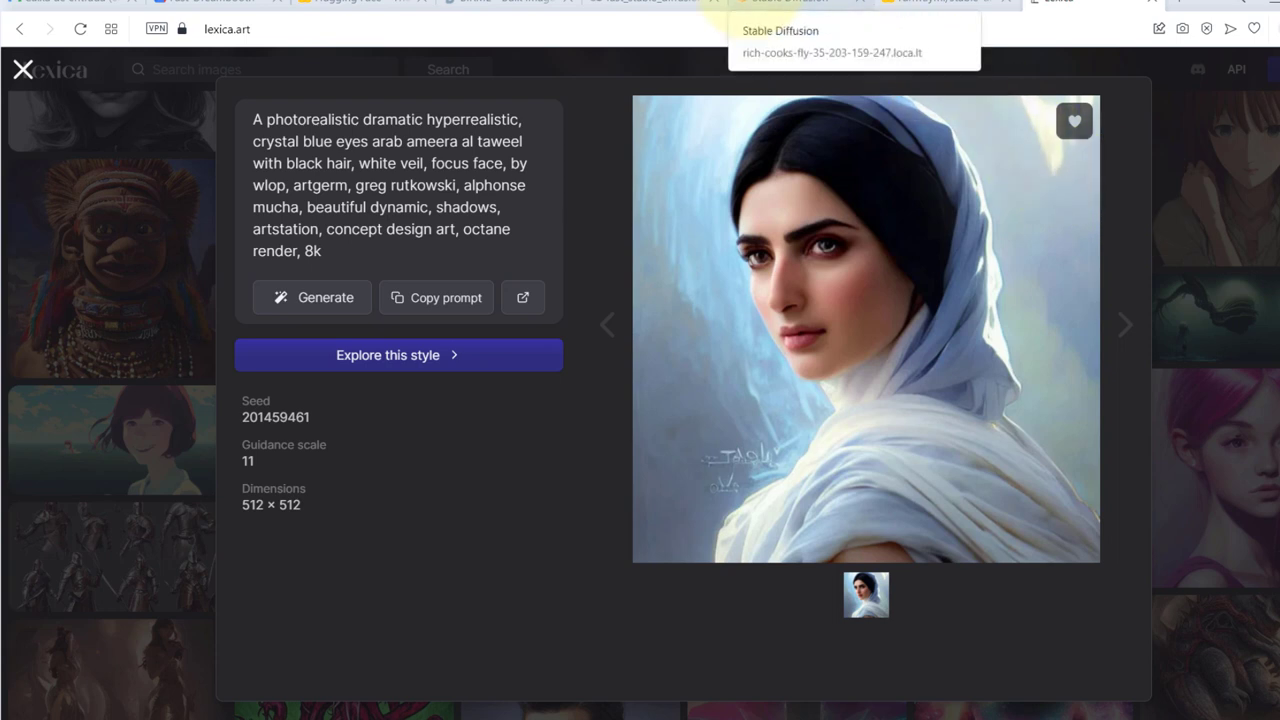
pyautogui.hotkey('alt', 'Tab')
pyautogui.hotkey('alt', 'Tab')
pyautogui.hotkey('alt', 'Tab')
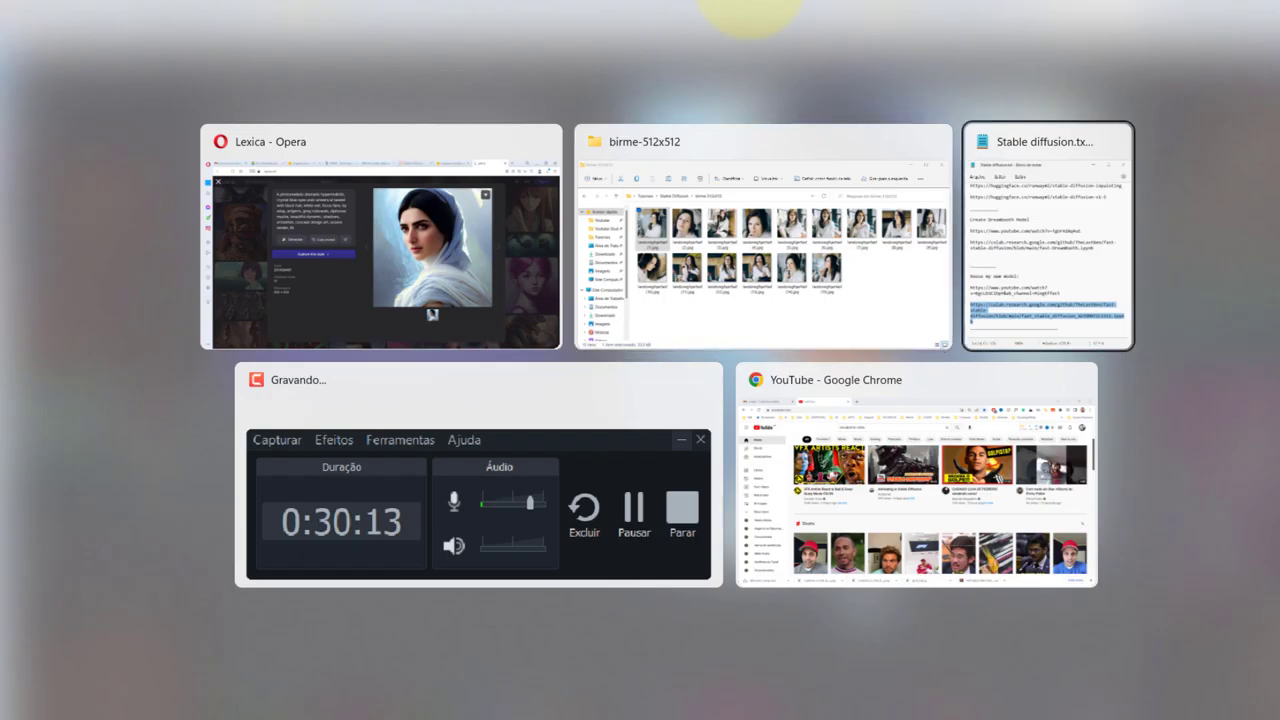
pyautogui.hotkey('alt', 'Tab')
pyautogui.hotkey('alt', 'Tab')
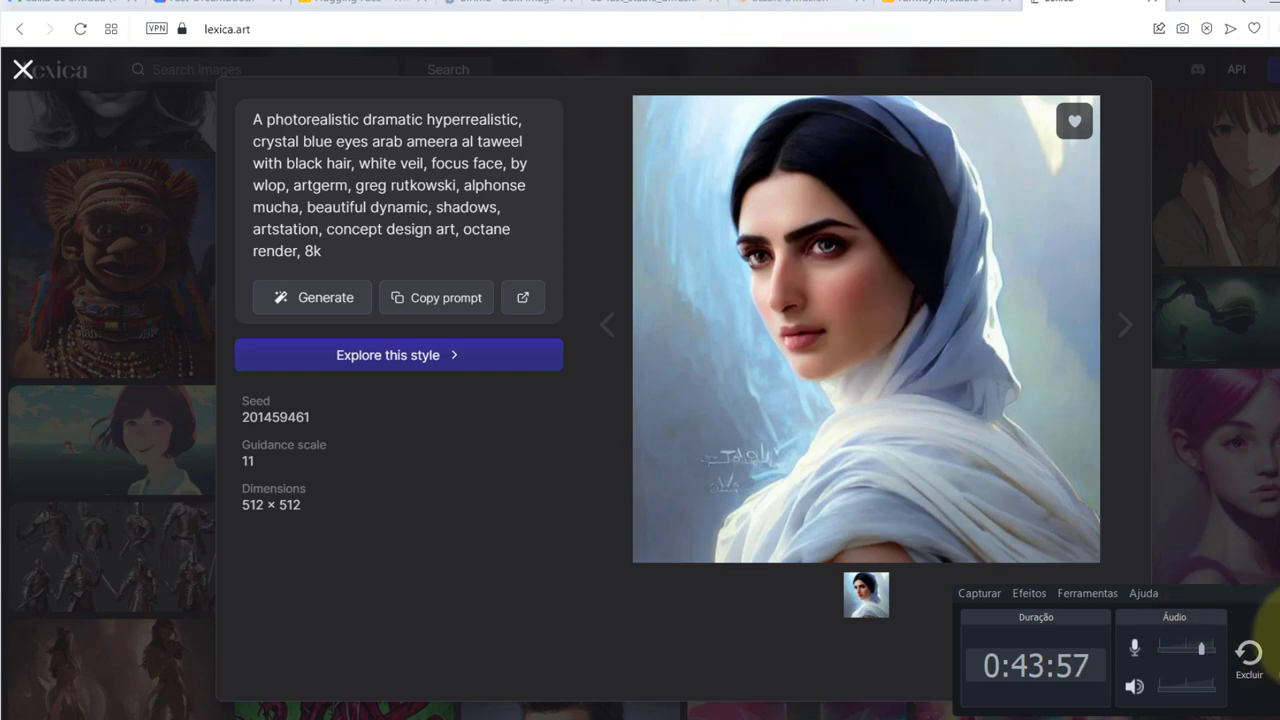